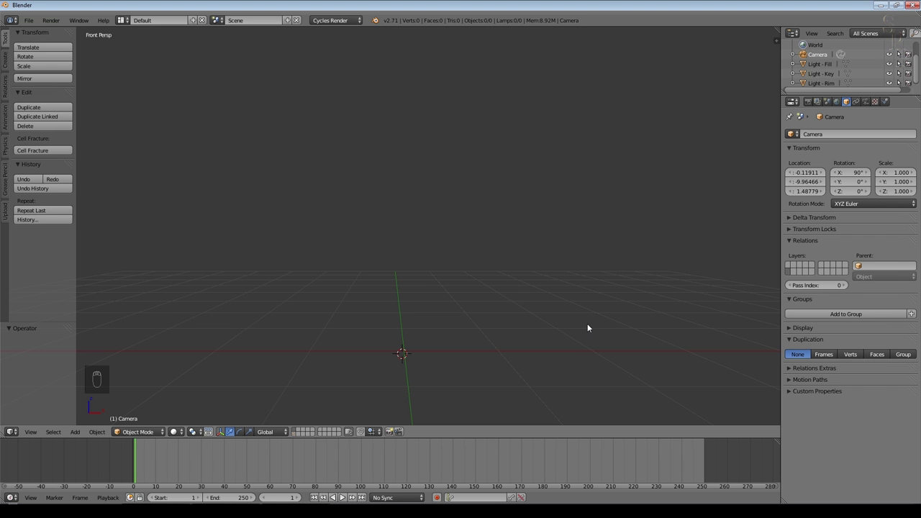
Step: Switch to the web browser and look through the example 3D renders open in the Picasa Web Albums pages
left_click(157, 509)
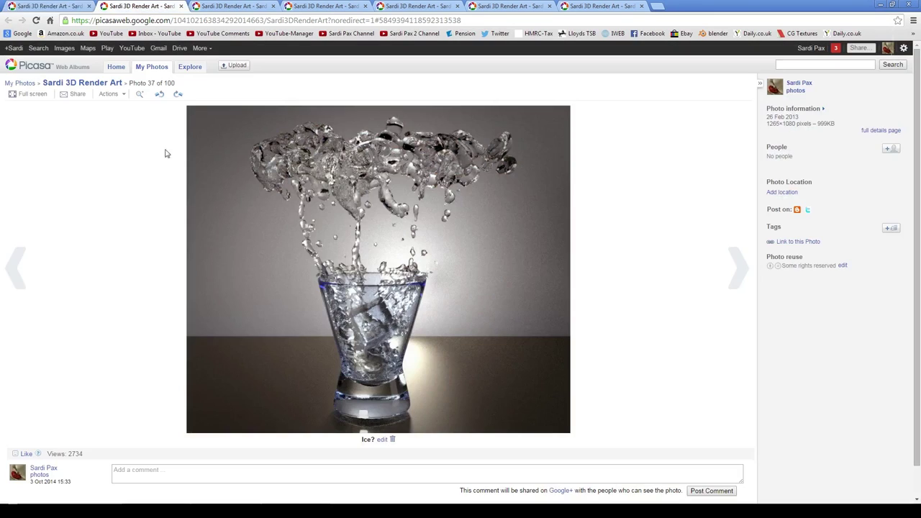
left_click(140, 6)
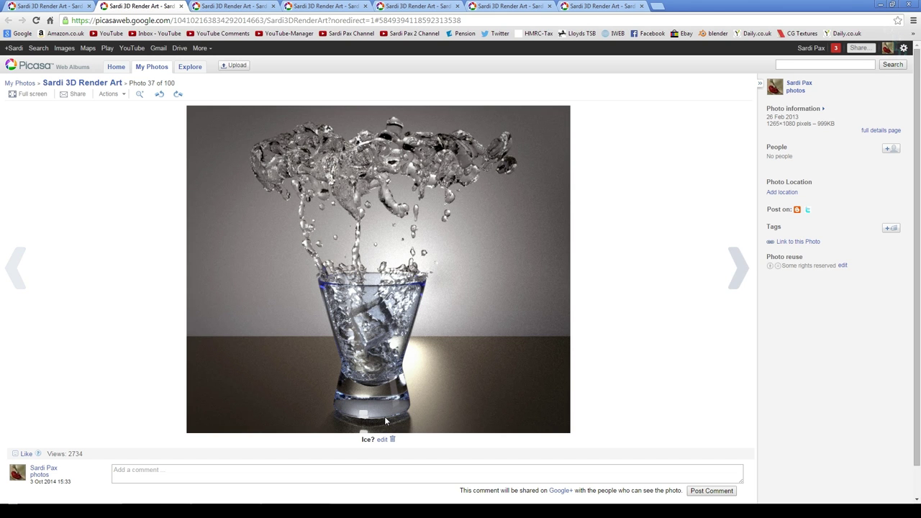
key("ctrl+Tab")
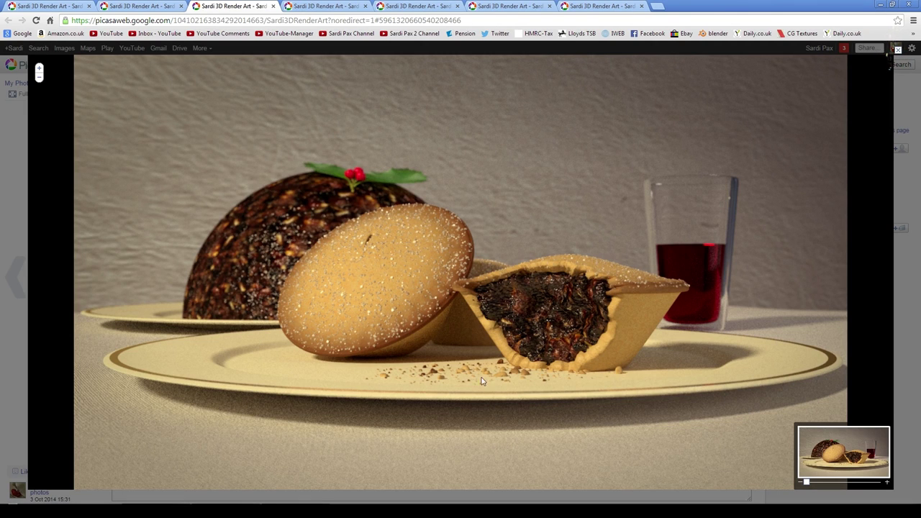
key("ctrl+Tab")
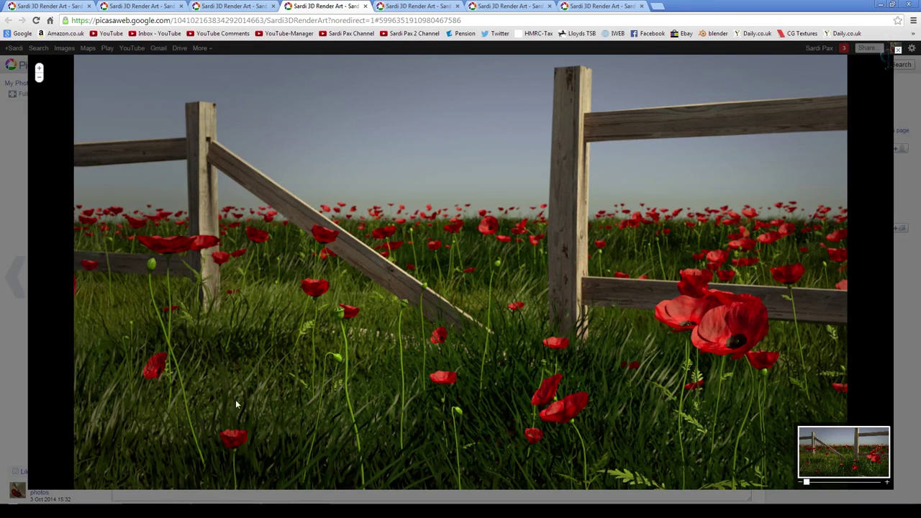
key("ctrl+Tab")
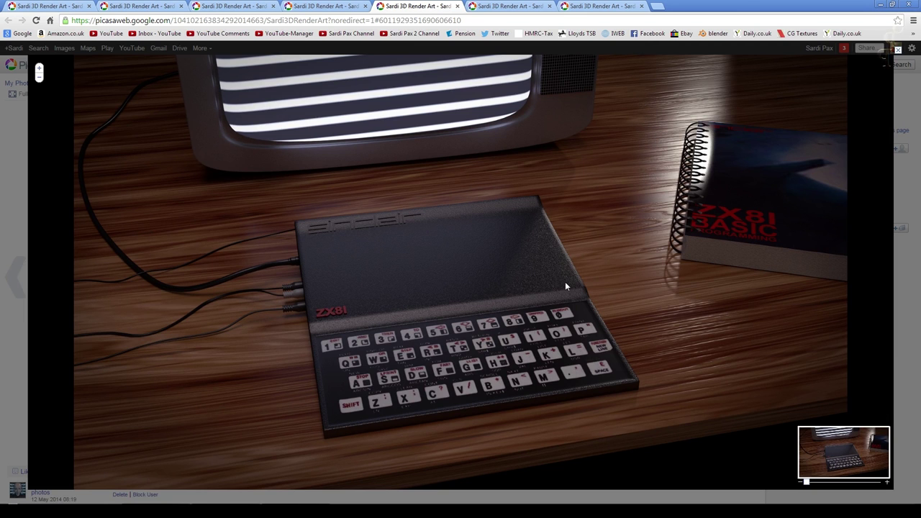
key("ctrl+Tab")
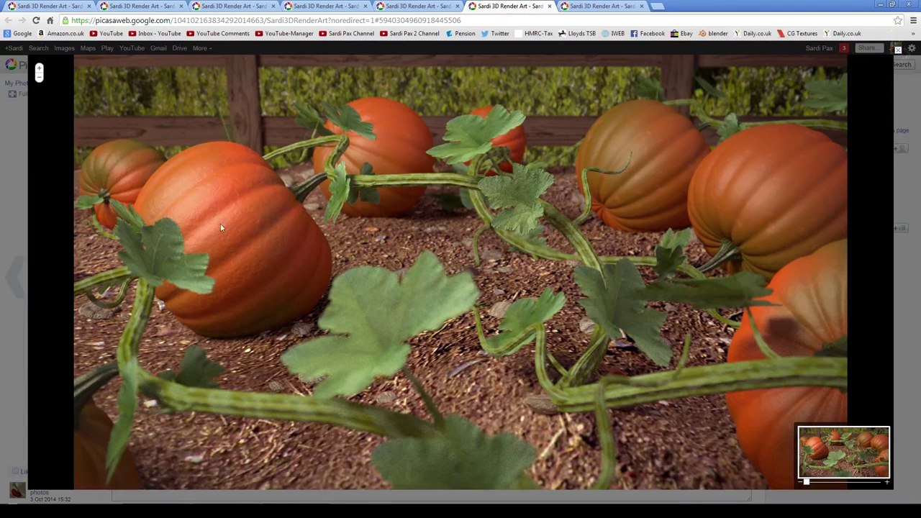
key("ctrl+Tab")
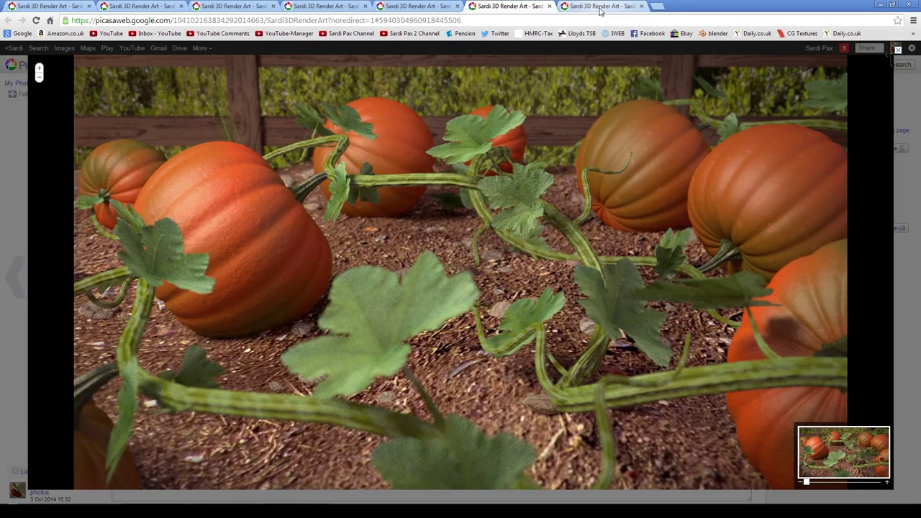
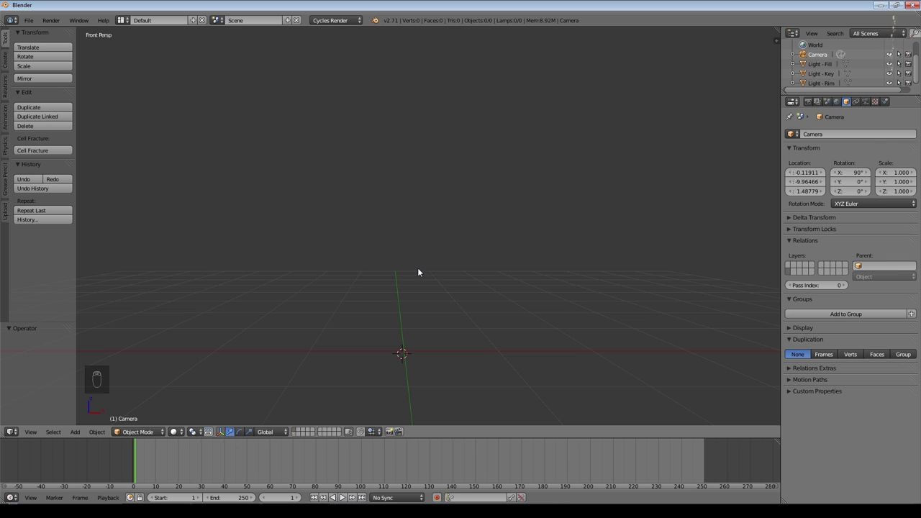
Step: Add a ground plane, scale it up about 3.8 times and raise it about 0.21 along Z
key("shift+a")
mouse_move(421, 324)
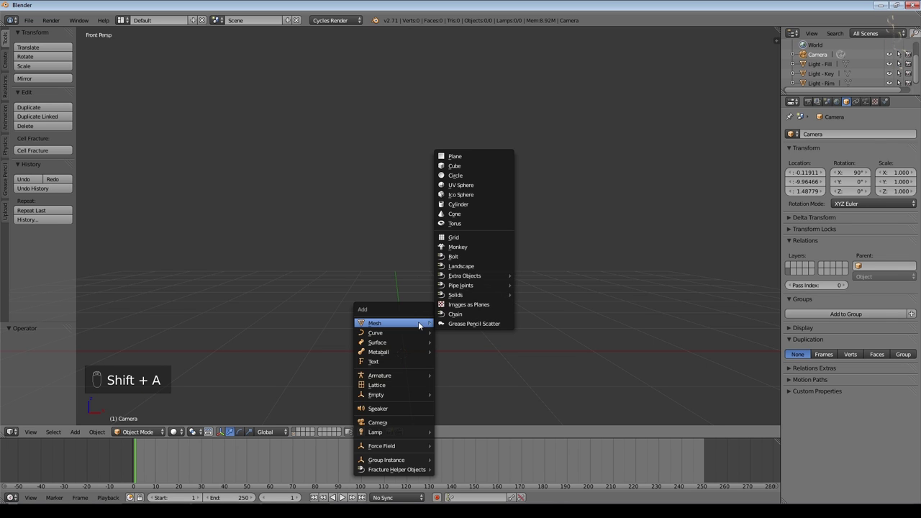
left_click(494, 156)
key("s")
left_click(519, 360)
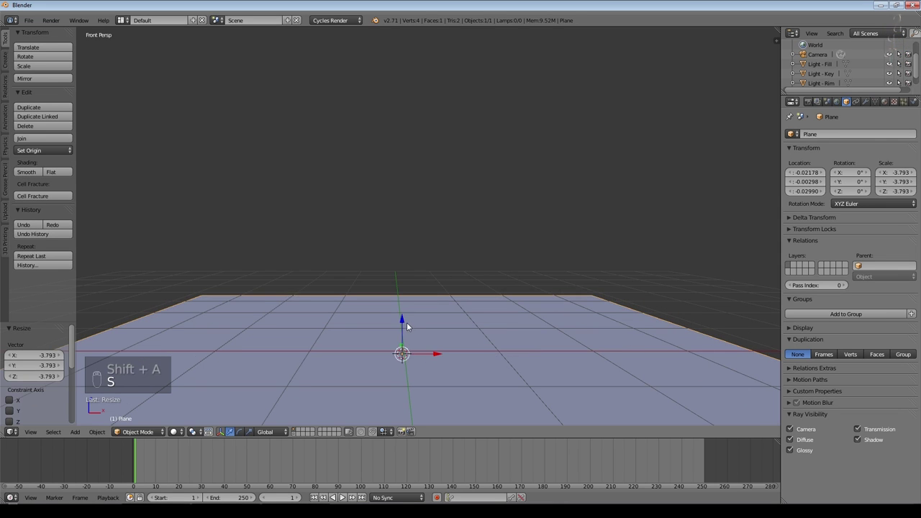
key("g")
key("z")
left_click(396, 297)
Step: Create a new material for the ground plane and set its diffuse colour to pure white
left_click(885, 101)
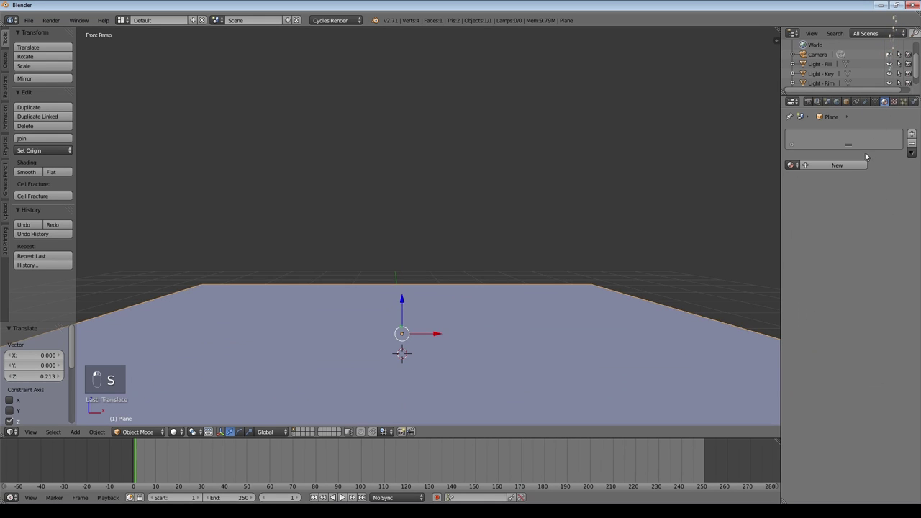
left_click(849, 164)
left_click(883, 211)
left_click_drag(898, 79, 898, 71)
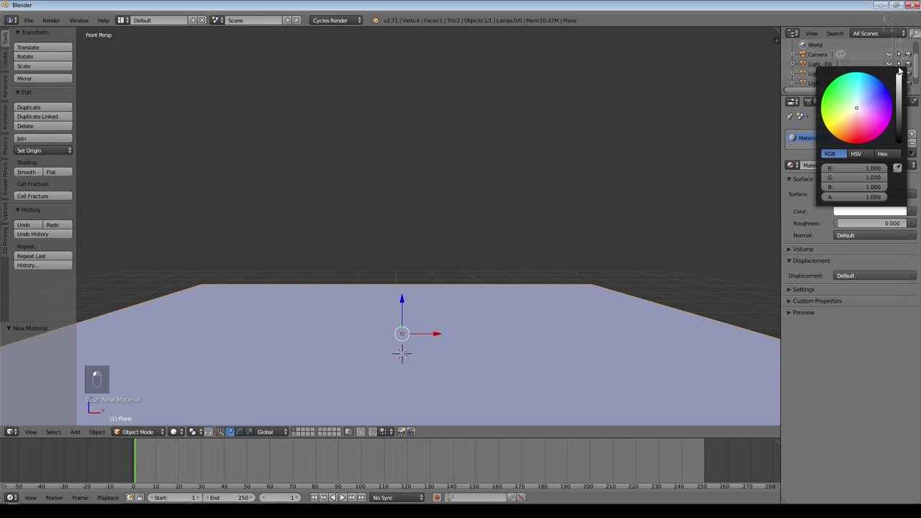
Step: Add a UV sphere, move it about 1.93 along X on the plane and shade it smooth
middle_click_drag(455, 375, 451, 373)
key("shift+a")
mouse_move(402, 304)
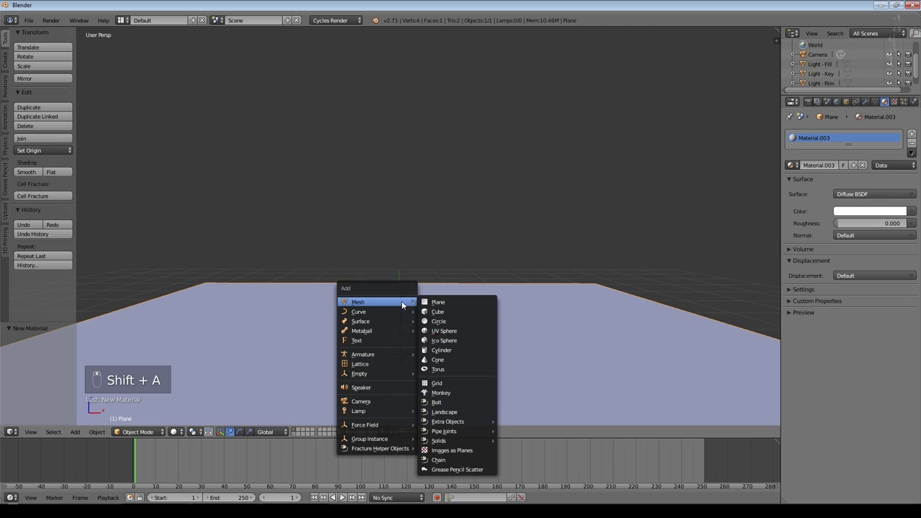
left_click(451, 332)
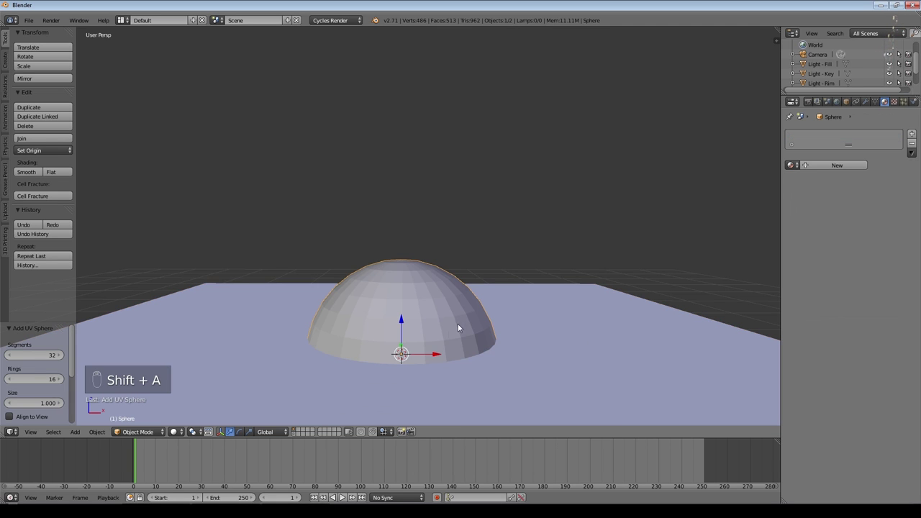
left_click(446, 353)
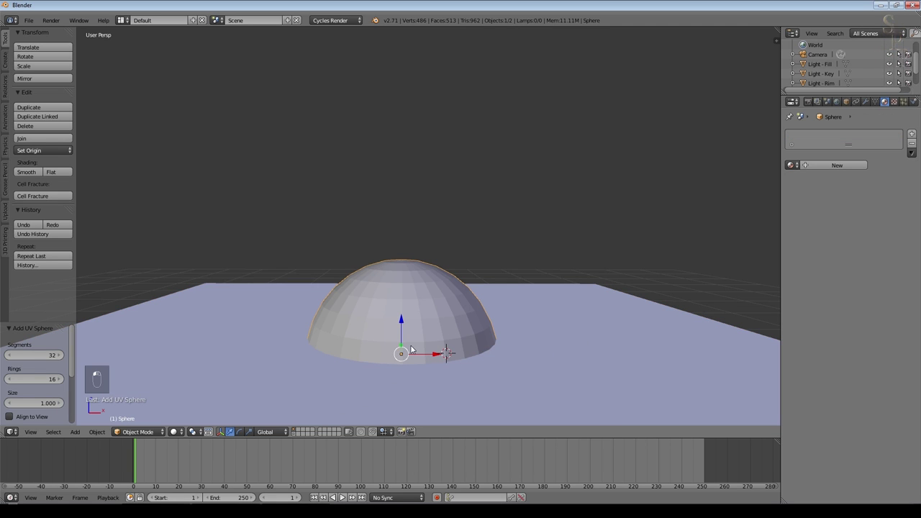
key("g")
left_click(598, 350)
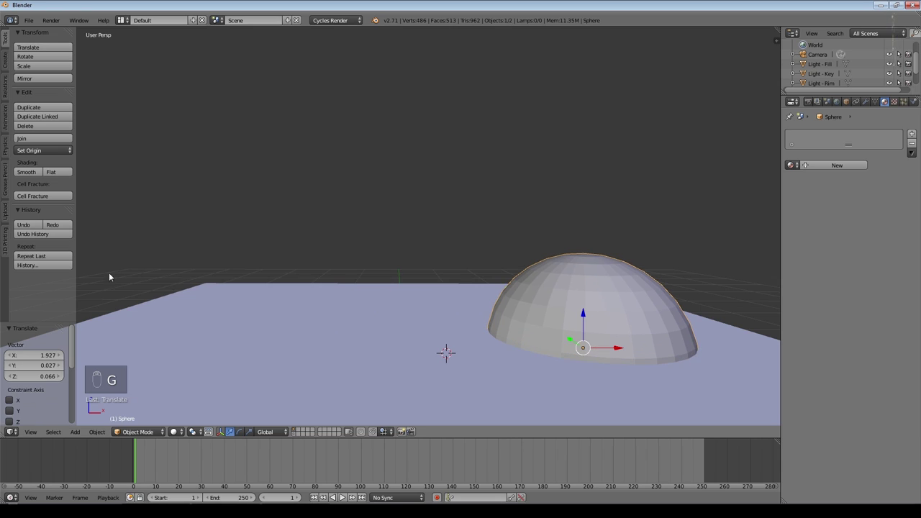
left_click(26, 172)
Step: Add a cube, scale it to about 0.47 and move it about -1.97 along X and 0.65 along Z
key("shift+a")
mouse_move(277, 317)
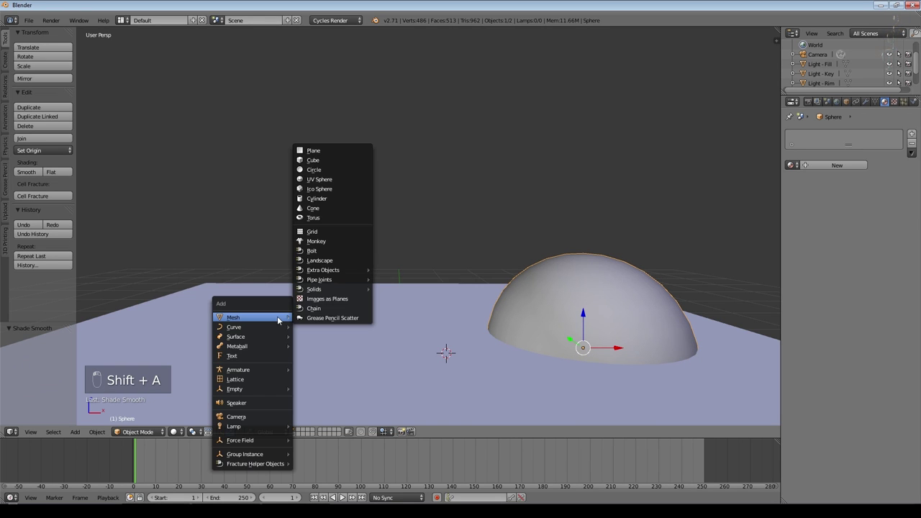
left_click(317, 160)
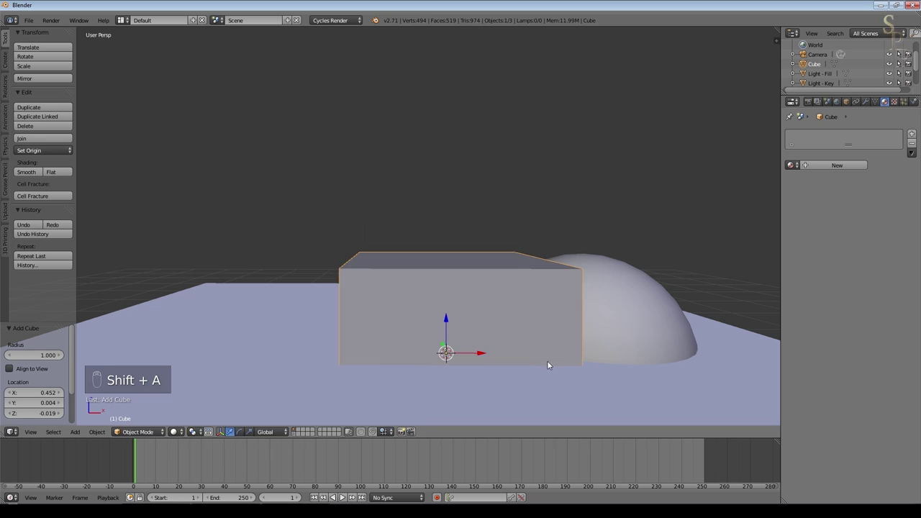
key("s")
left_click(496, 358)
key("g")
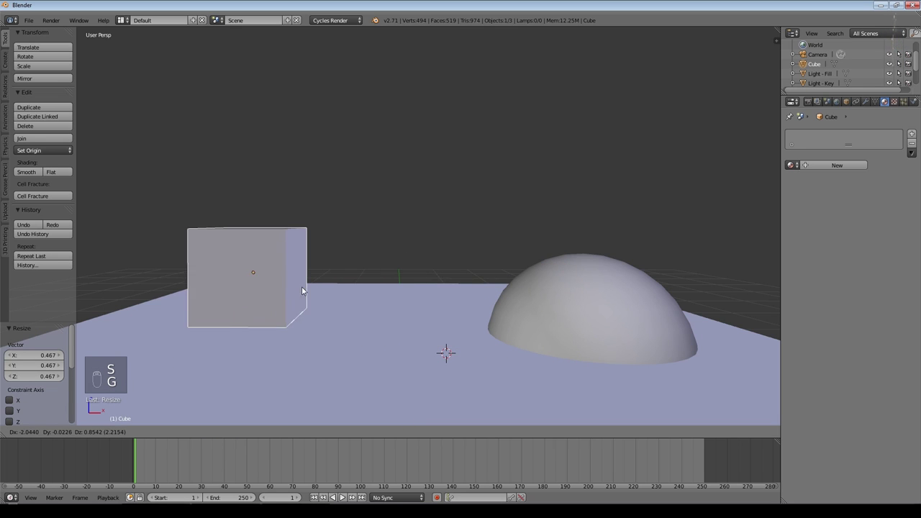
left_click(309, 306)
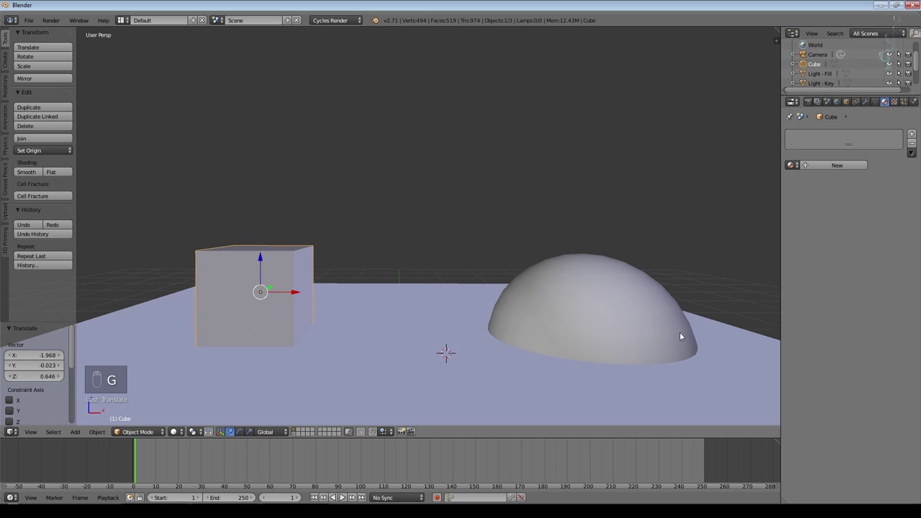
Step: Give the sphere a level 2 subdivision and also show the layer that holds the lights
right_click(596, 300)
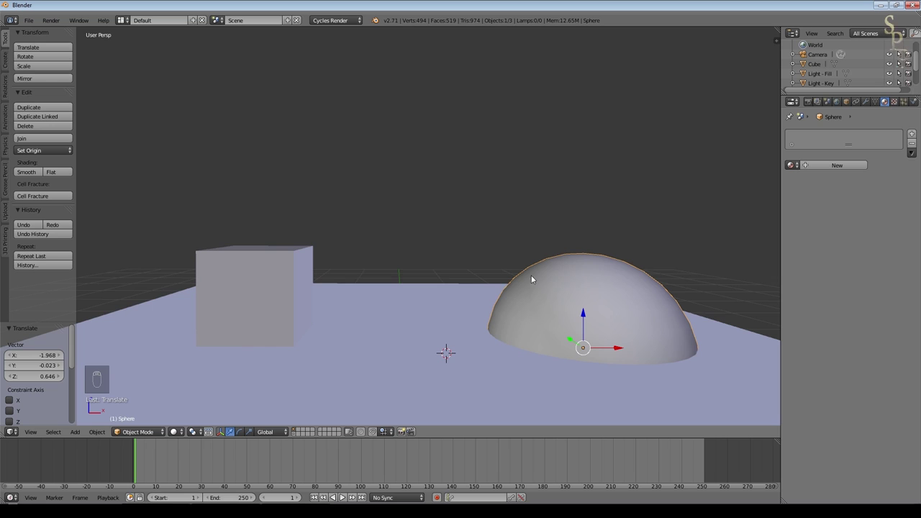
key("ctrl+2")
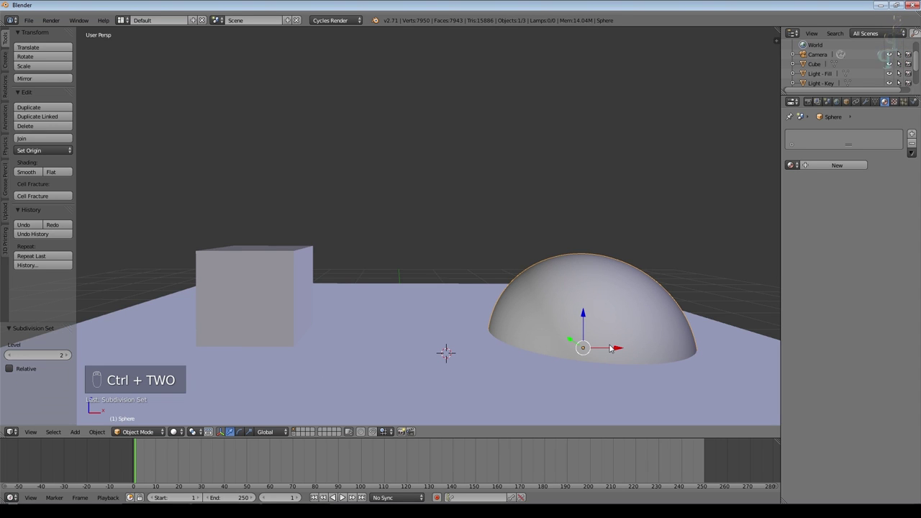
left_click(299, 434, "shift")
Step: Examine the key, rim and fill light planes one by one, checking their names and emission strengths
scroll(493, 308, "down", 8)
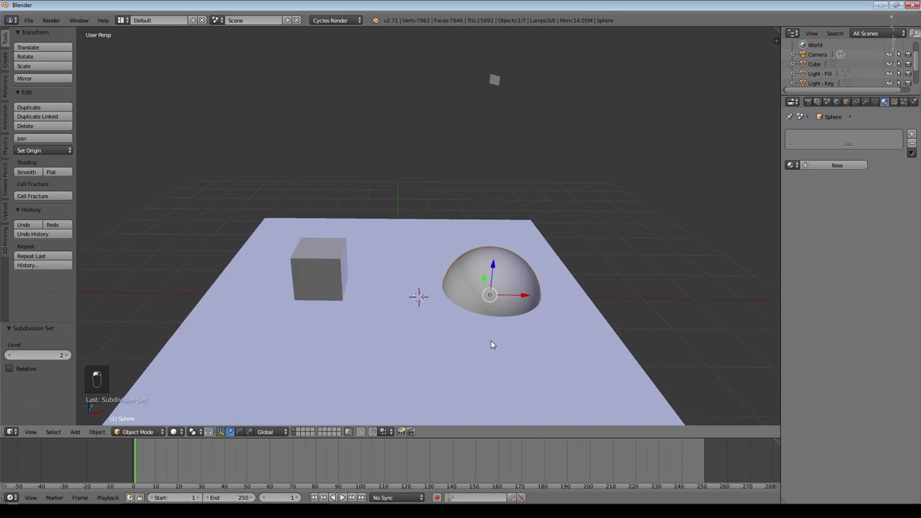
scroll(440, 329, "up", 3)
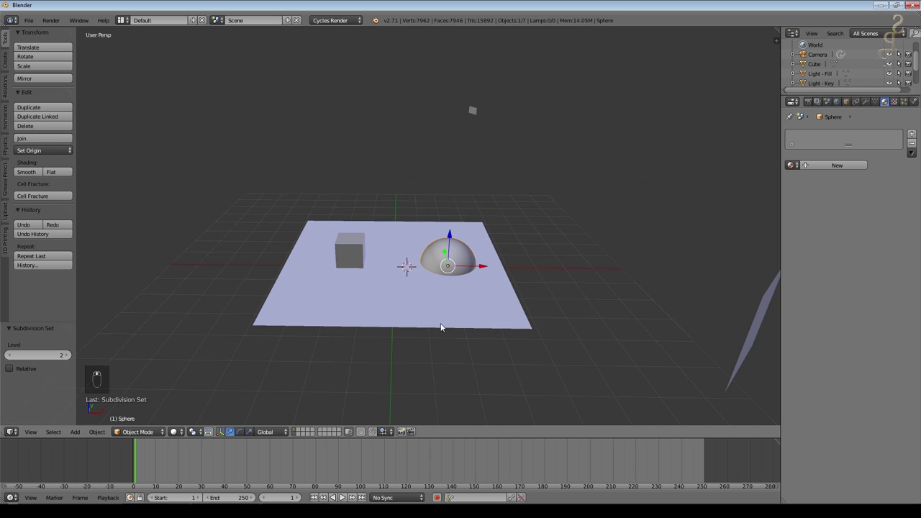
right_click(475, 110)
scroll(564, 271, "down", 3)
right_click(554, 270)
right_click(237, 155)
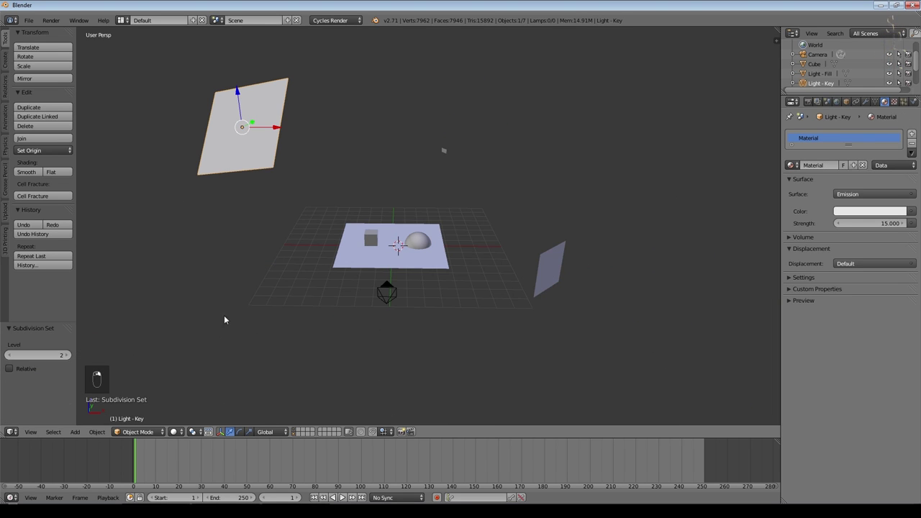
right_click(554, 269)
right_click(444, 150)
left_click_drag(843, 94, 842, 171)
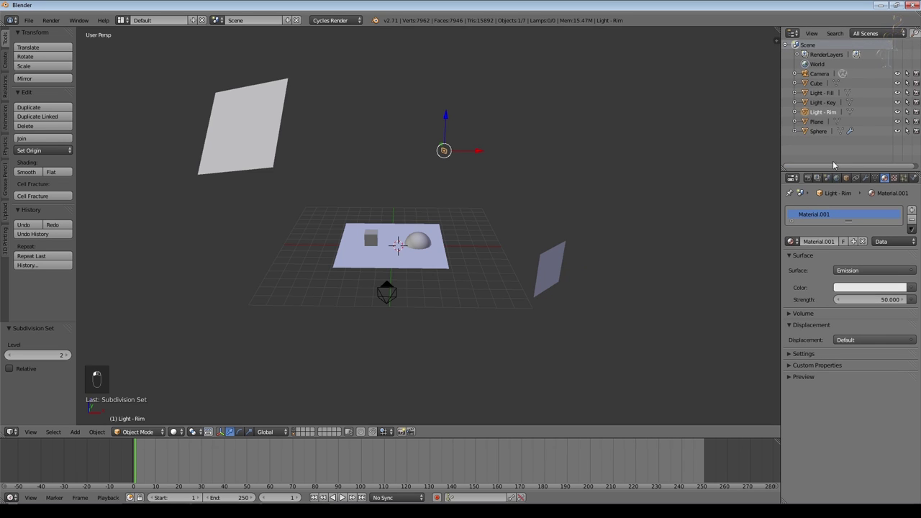
right_click(244, 149)
right_click(444, 151)
right_click(549, 270)
scroll(548, 259, "up", 2)
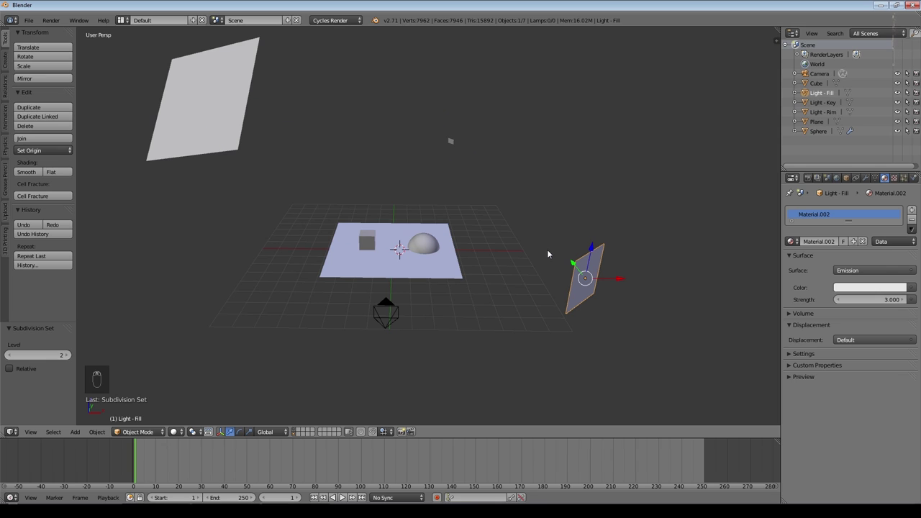
Step: Examine the placement and height of the three lights around the objects from above and from the side
middle_click_drag(512, 249, 518, 332)
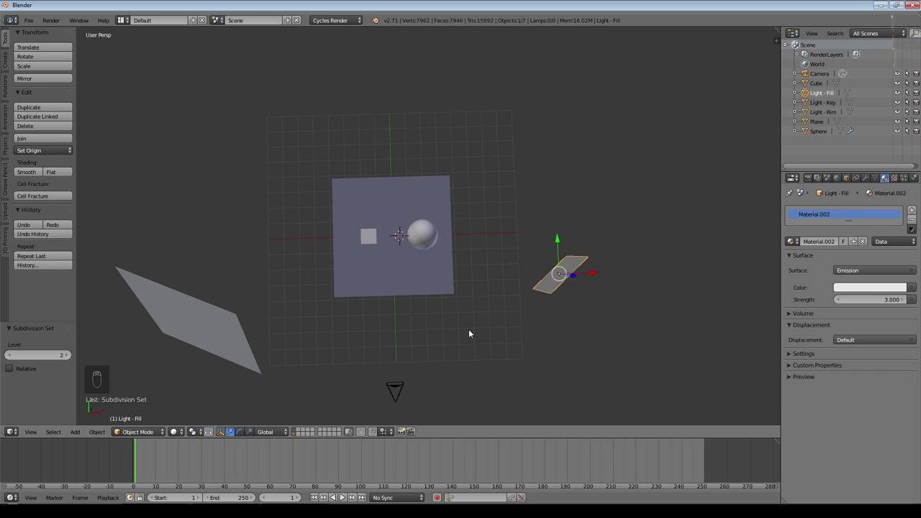
scroll(504, 324, "down", 4)
right_click(430, 87)
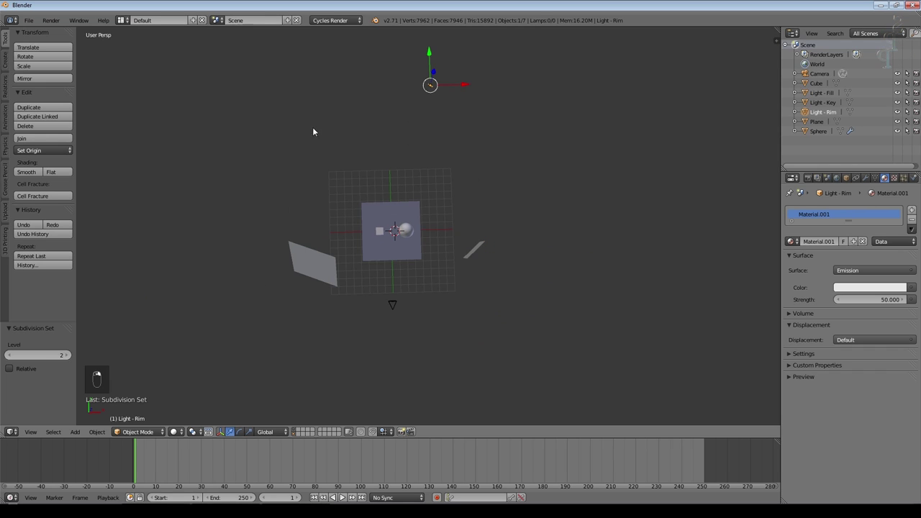
middle_click_drag(498, 280, 504, 171)
middle_click_drag(414, 233, 328, 169)
right_click(322, 163)
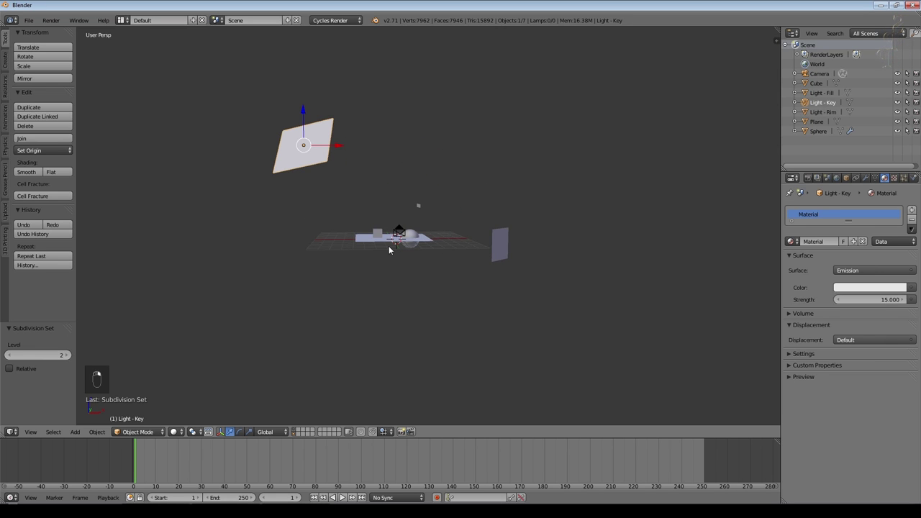
right_click(504, 246)
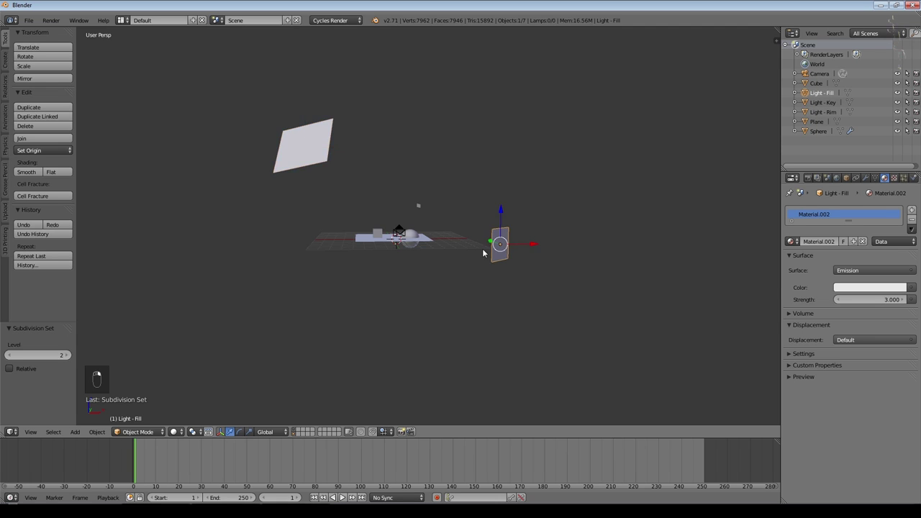
scroll(390, 216, "up", 6)
right_click(445, 188)
scroll(575, 246, "down", 2)
middle_click_drag(575, 294, 433, 239)
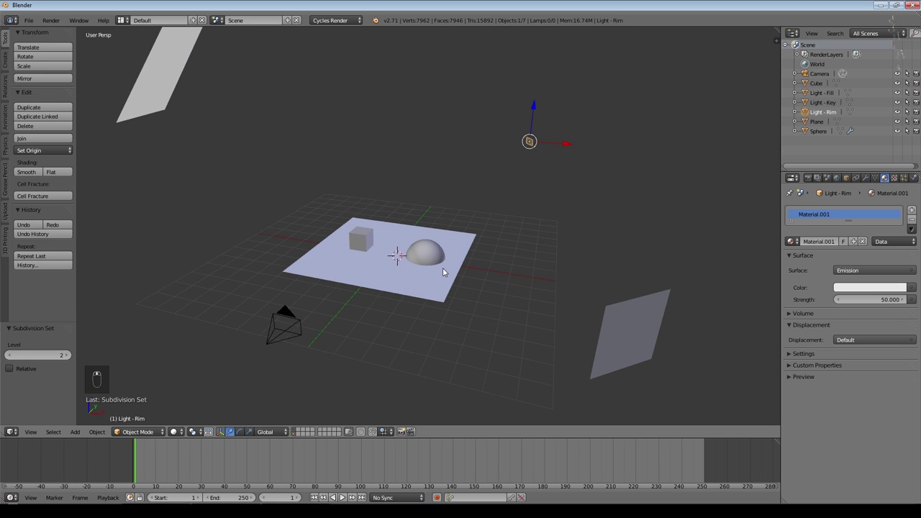
Step: Look through the camera and create a new material for the sphere
key("KP_0")
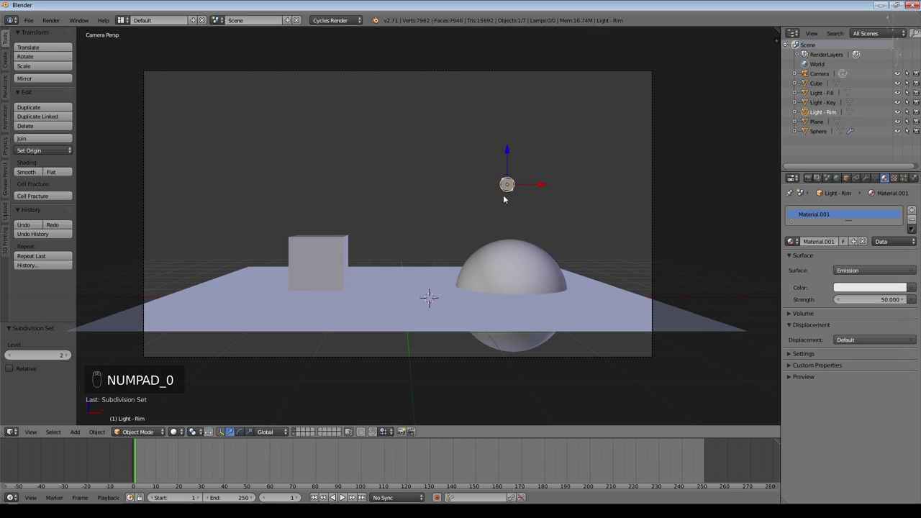
right_click(521, 272)
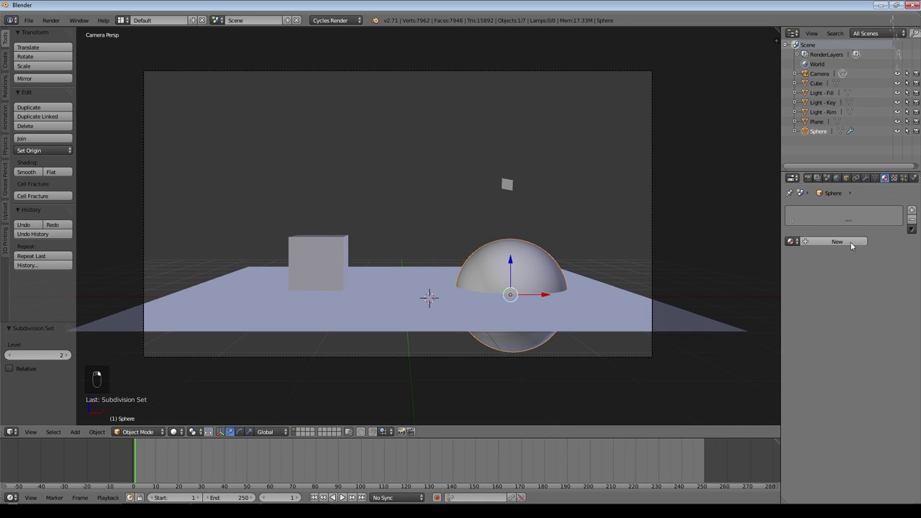
left_click(837, 242)
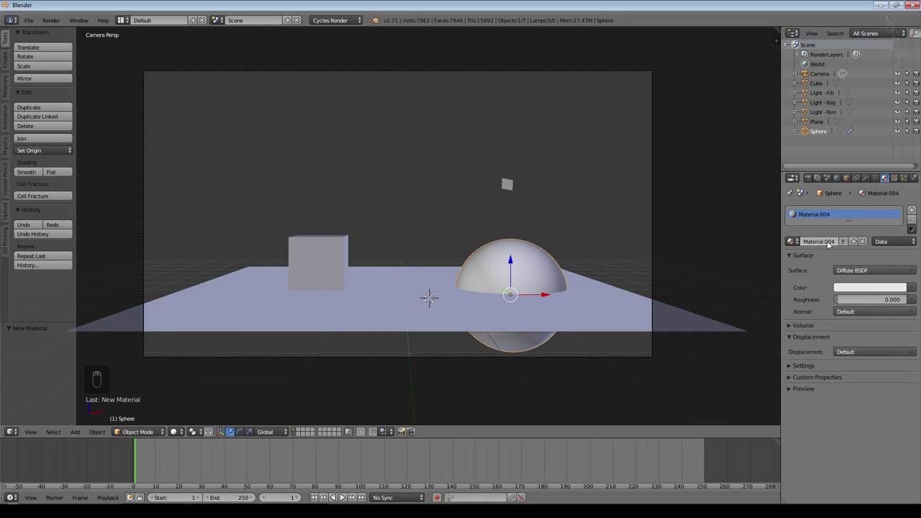
Step: Name the sphere's material T1 and assign the same material to the cube
type("T1")
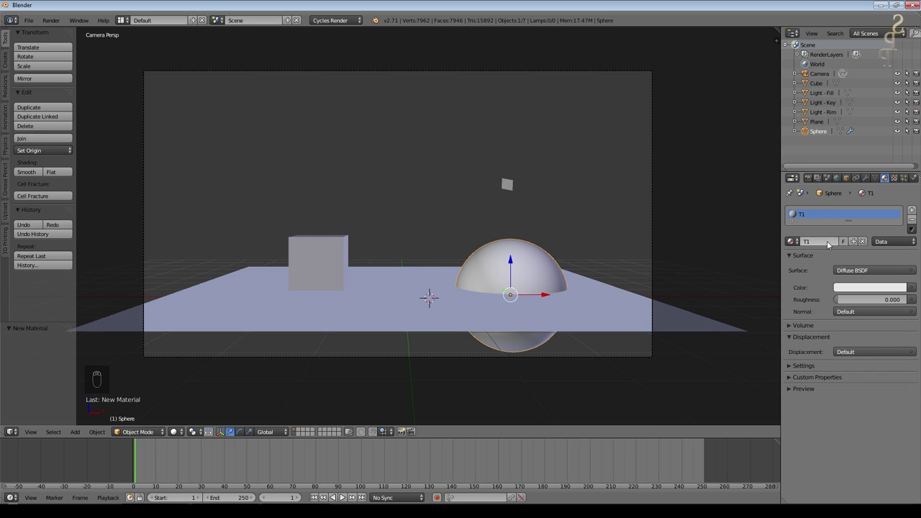
right_click(322, 250)
left_click(792, 242)
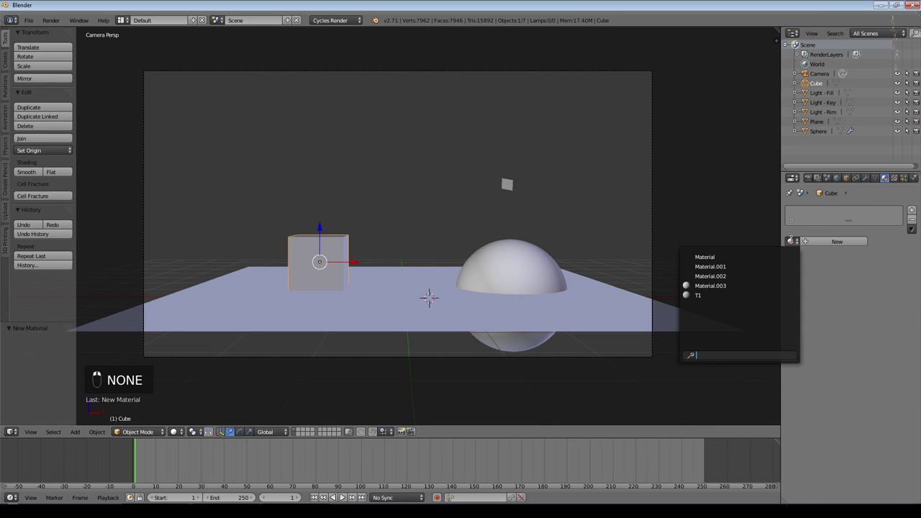
left_click(706, 289)
Step: Display the camera view with rendered shading and enable the Border option in the render dimensions
right_click(482, 262)
left_click(173, 432)
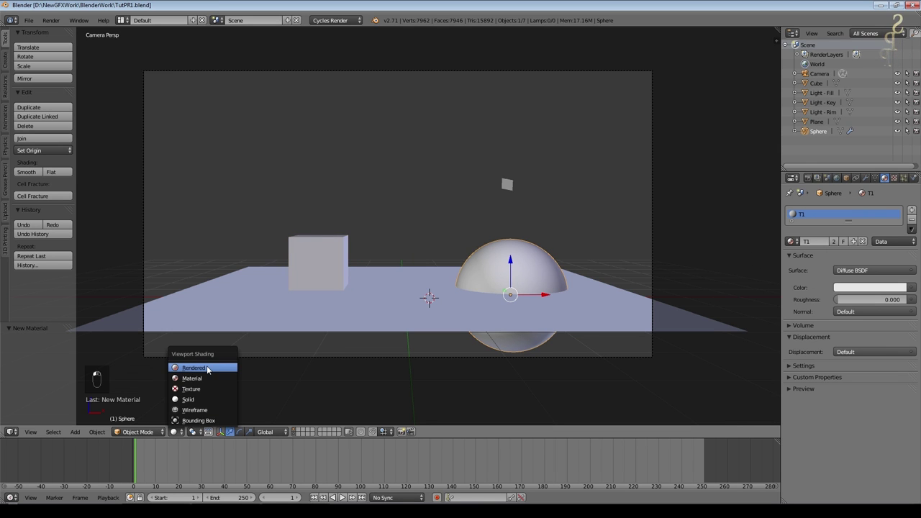
left_click(188, 366)
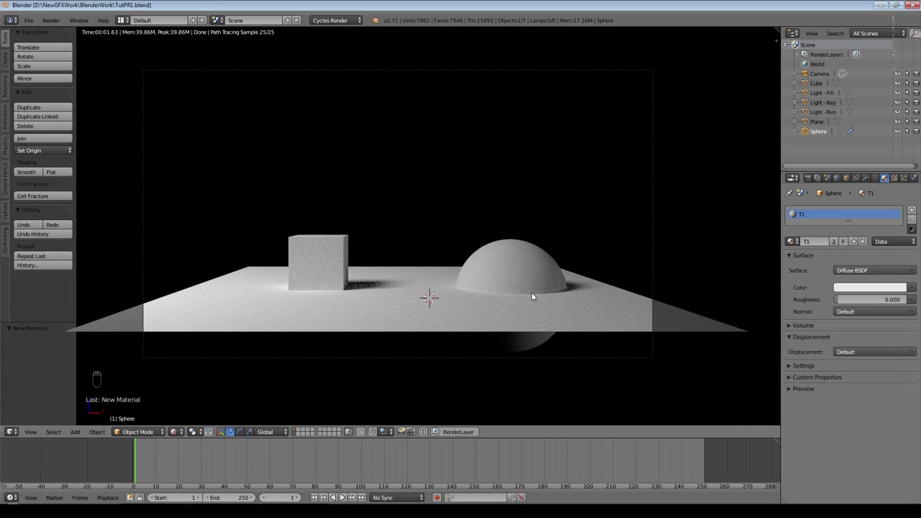
scroll(531, 313, "up", 1)
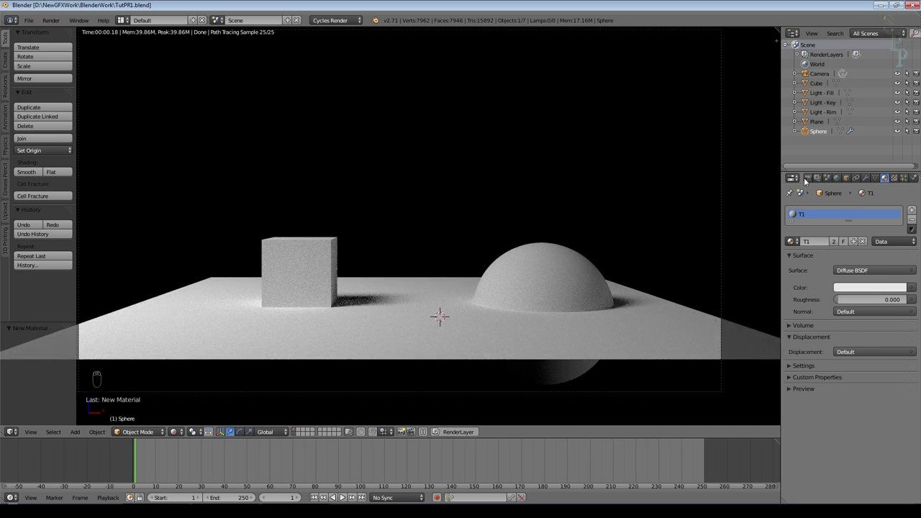
left_click(808, 178)
left_click(787, 273)
left_click(790, 366)
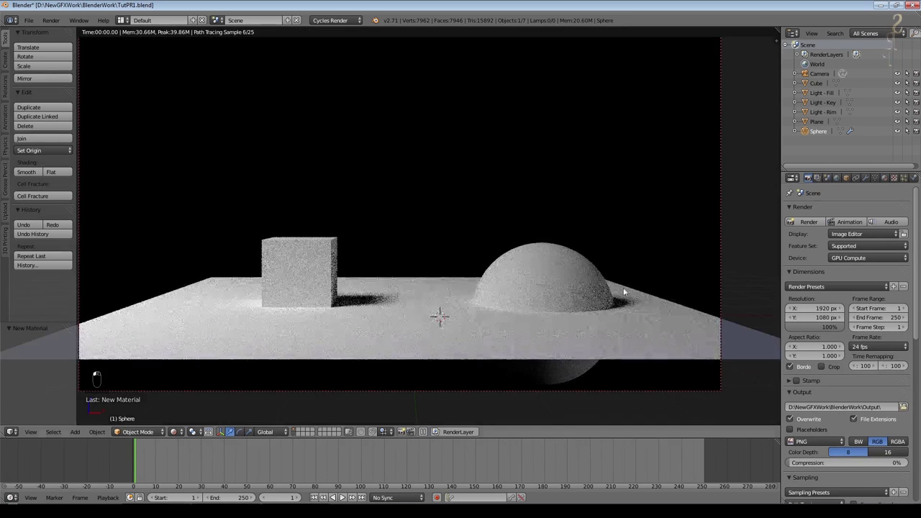
Step: Check the rim light's ray visibility settings, toggling its Camera option on and off again
left_click(821, 113)
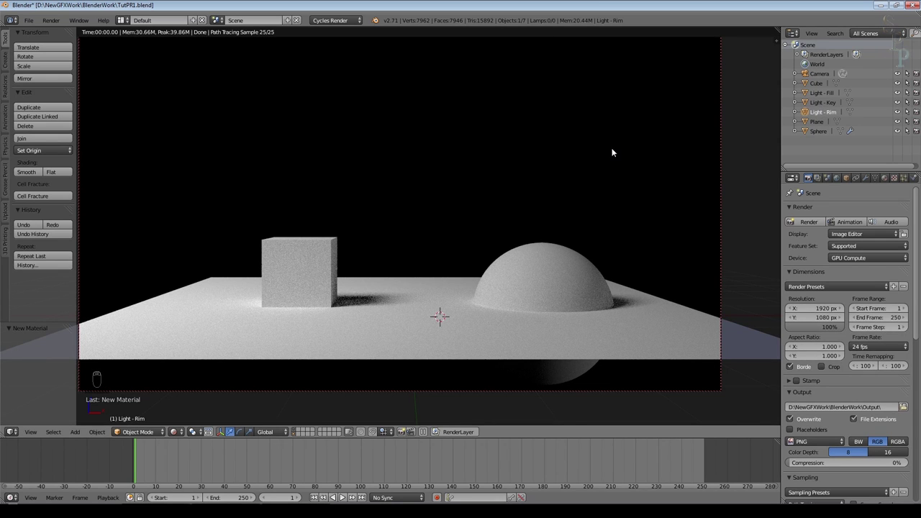
scroll(844, 189, "down", 4)
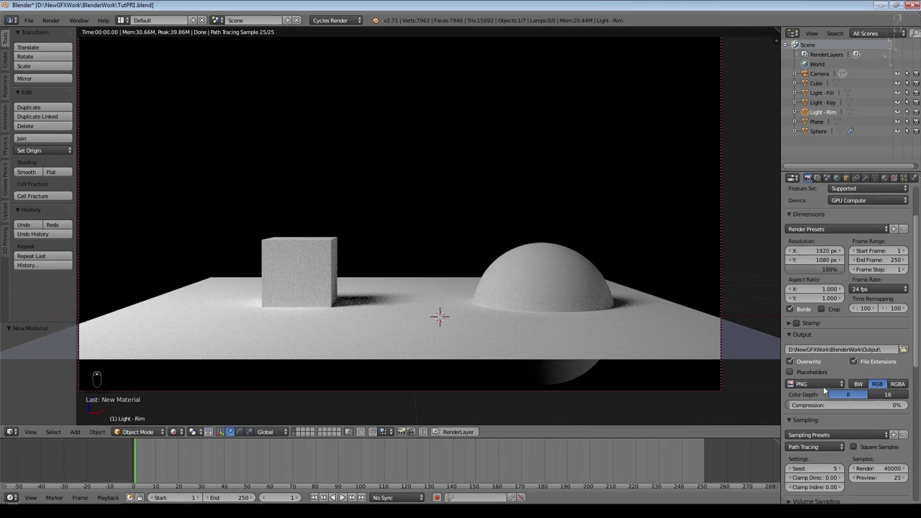
left_click(847, 178)
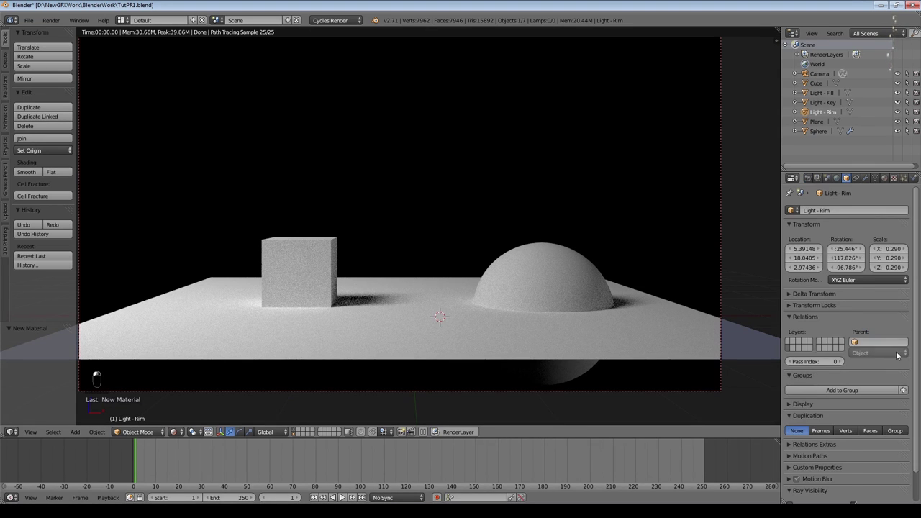
scroll(799, 432, "down", 1)
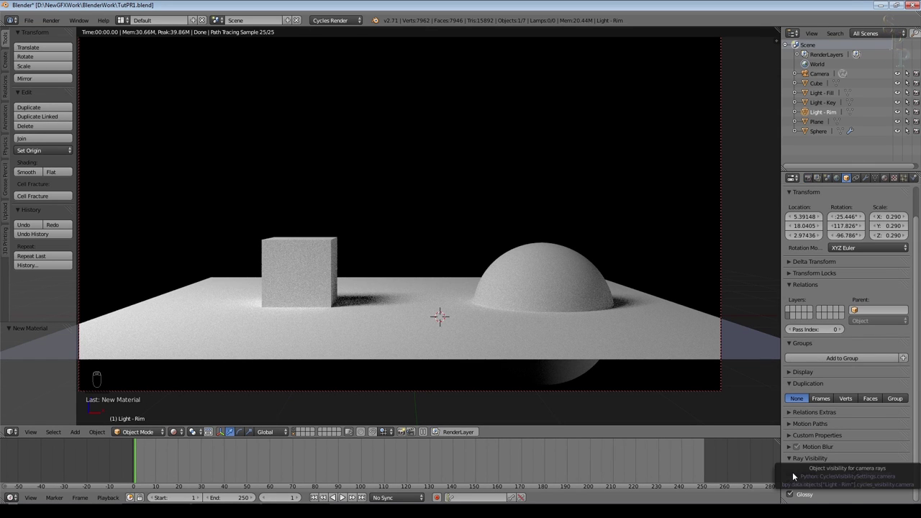
left_click(791, 473)
left_click(790, 473)
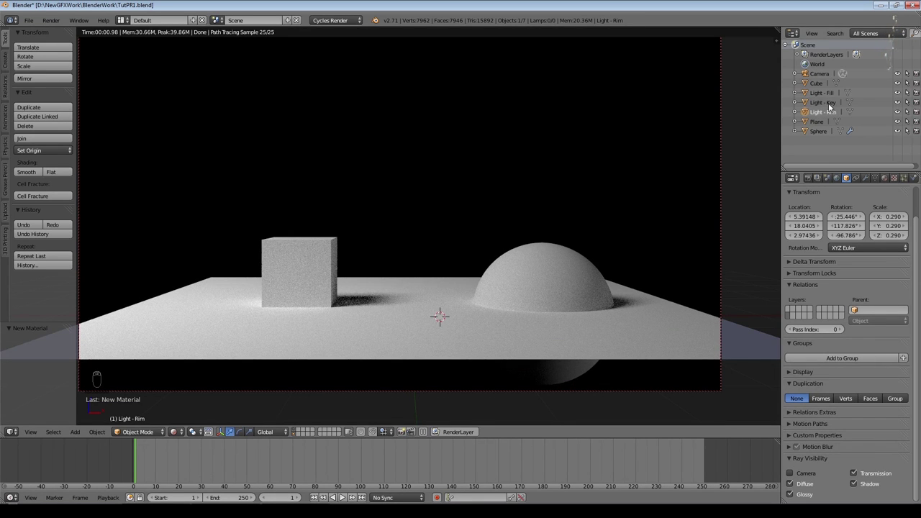
Step: Compare the render with the fill light hidden and shown, and scale the fill light up by about 1.066
left_click(897, 94)
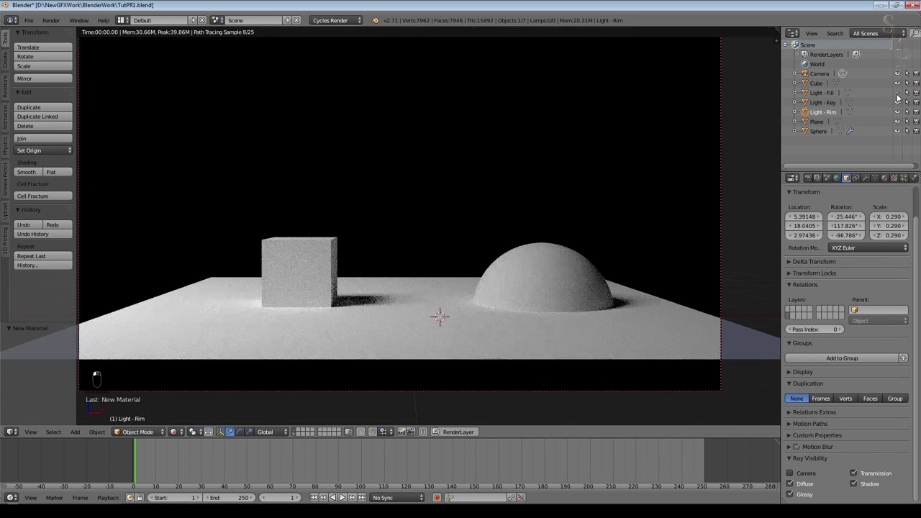
left_click(897, 94)
left_click(815, 93)
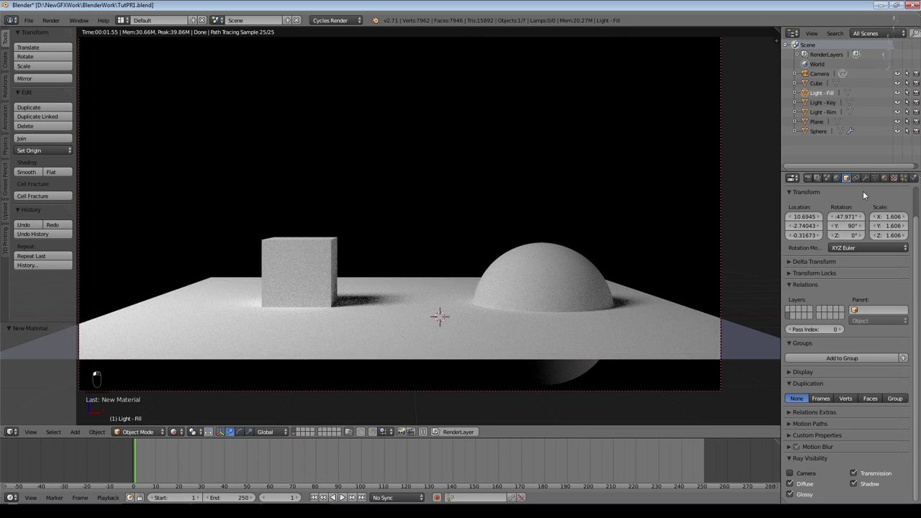
key("s")
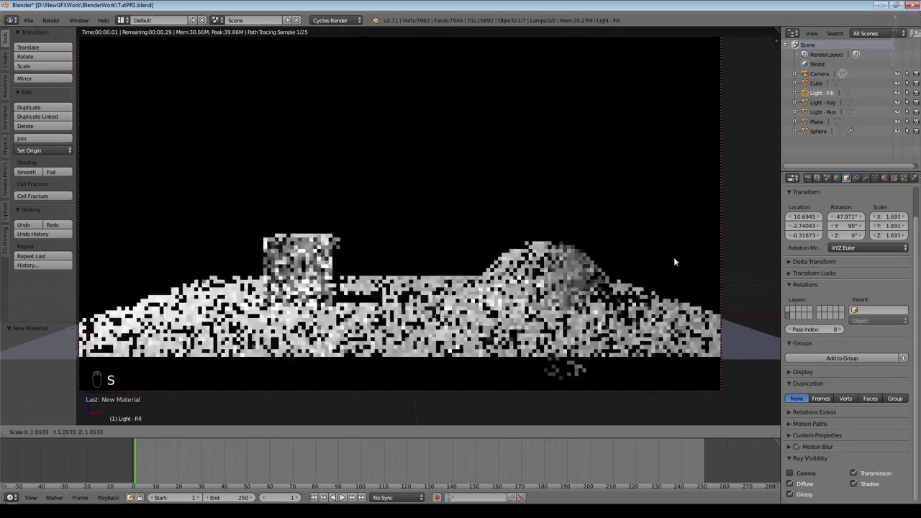
left_click(666, 252)
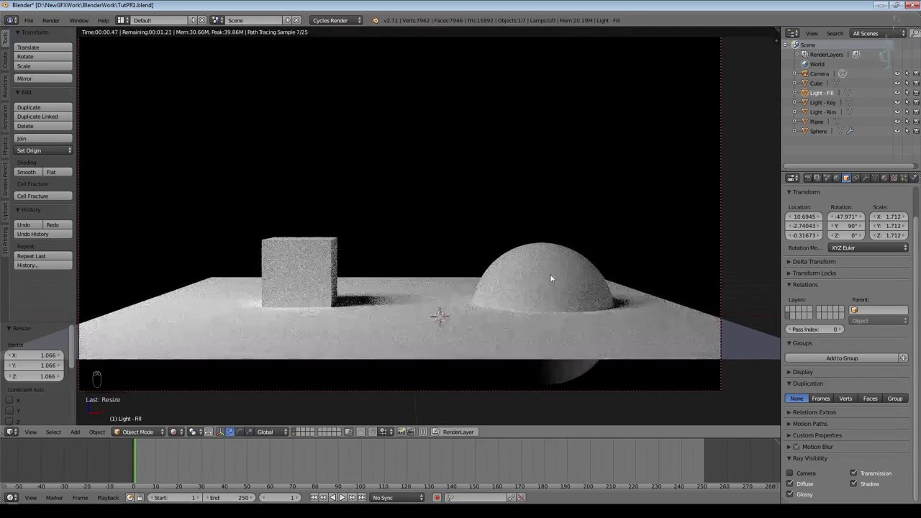
Step: Hide the key and fill lights to isolate the rim light's contribution in the rendered view
left_click(898, 93)
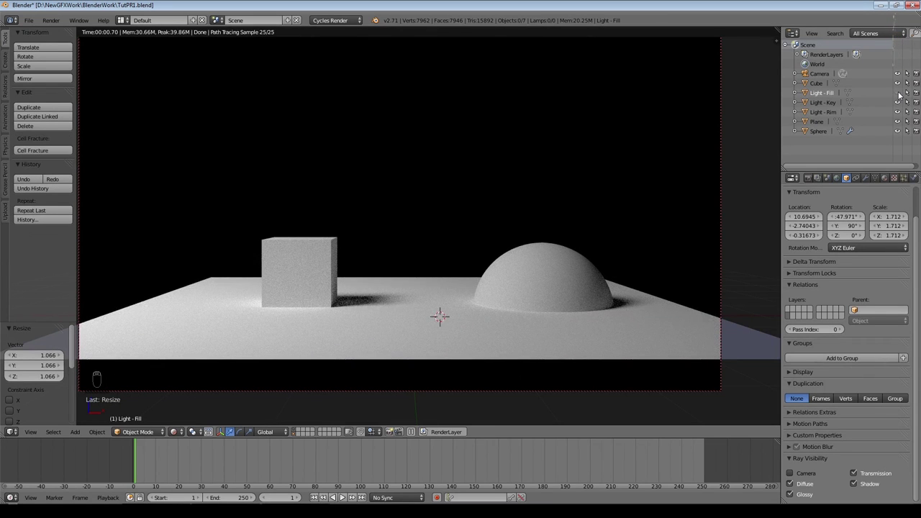
left_click(824, 102)
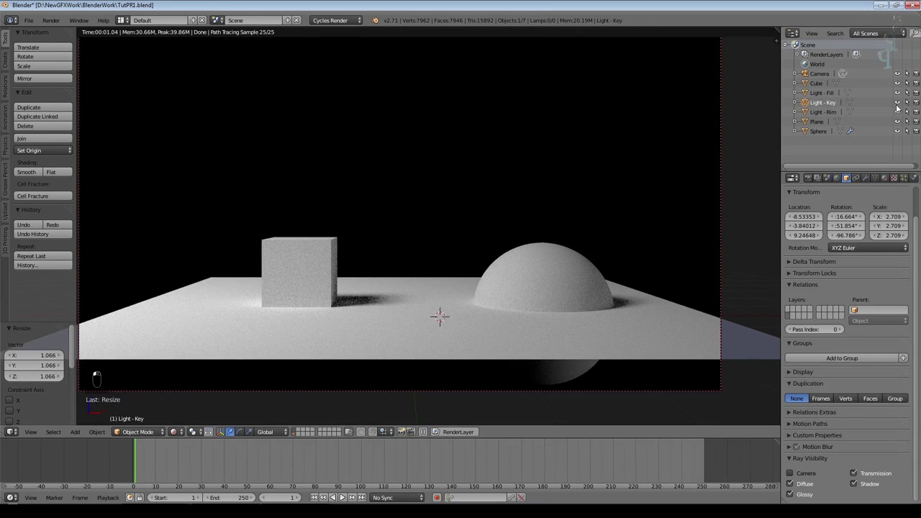
left_click(897, 103)
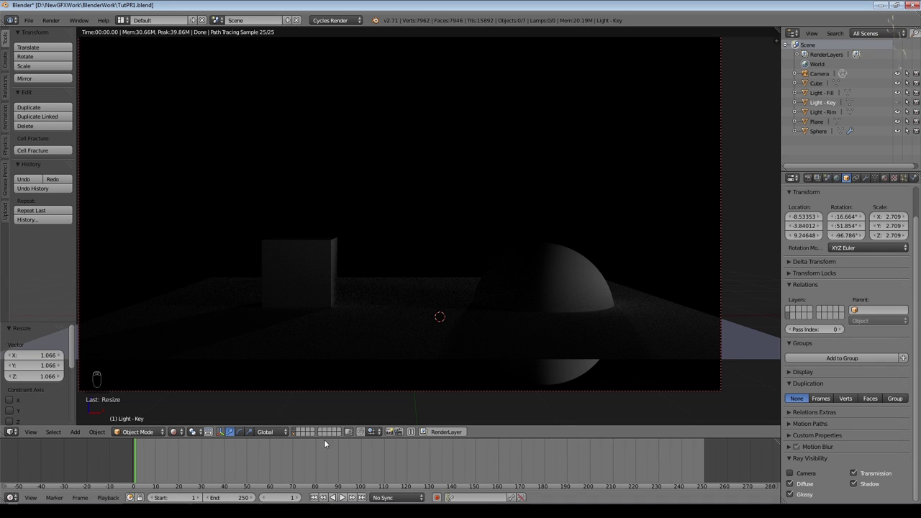
left_click(898, 93)
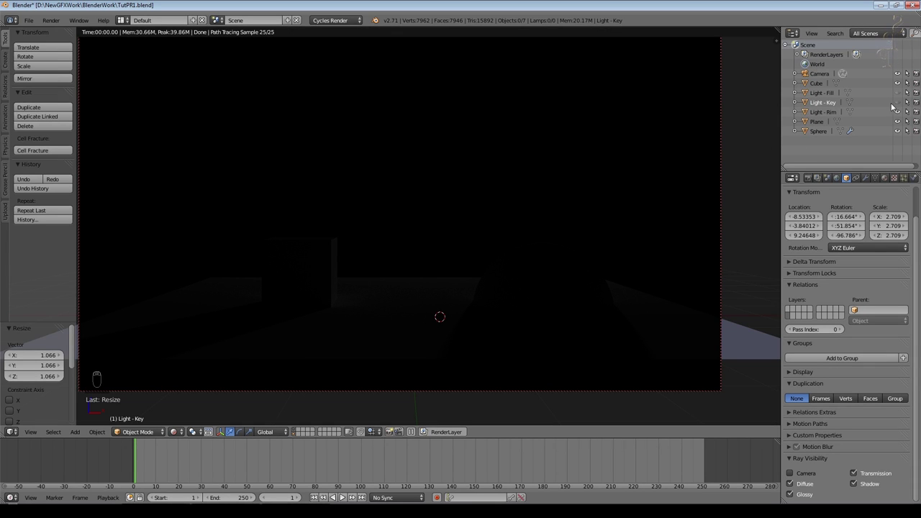
Step: Set the emission strength of the rim light's material to 174.1
left_click(824, 112)
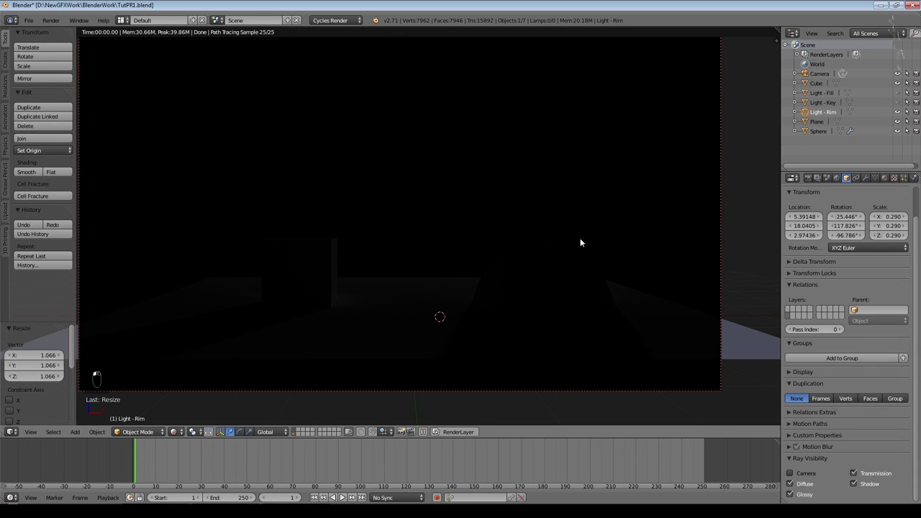
left_click(884, 178)
mouse_move(874, 299)
left_mouse_down()
mouse_move(897, 300)
mouse_move(859, 300)
mouse_move(874, 300)
left_mouse_up()
Step: Return to solid shading with all lights shown and scale the fill light up by about 1.836
key("shift+z")
scroll(532, 231, "down", 5)
middle_click_drag(455, 288, 470, 303)
scroll(468, 296, "down", 5)
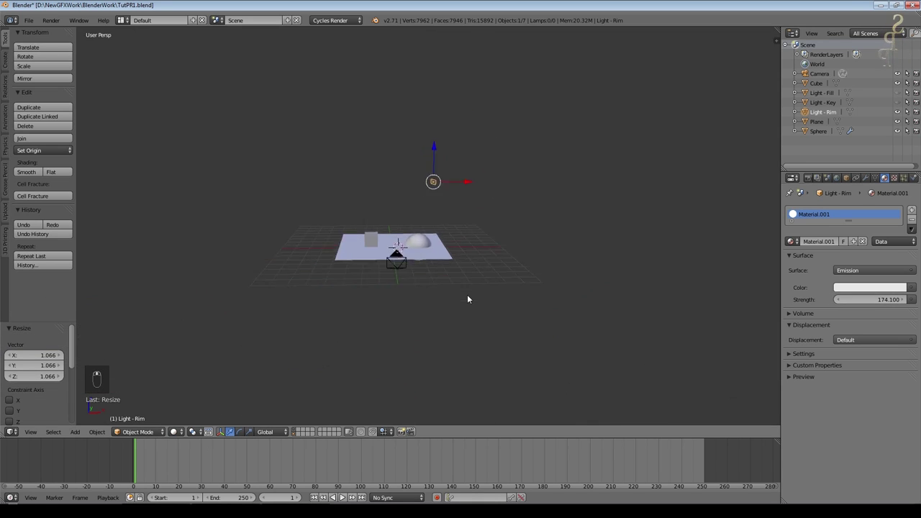
right_click(524, 261)
key("s")
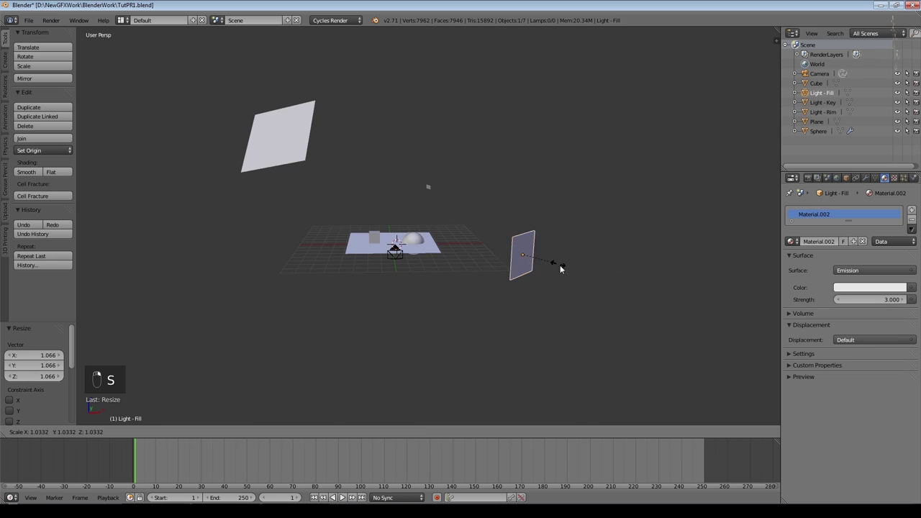
left_click(580, 288)
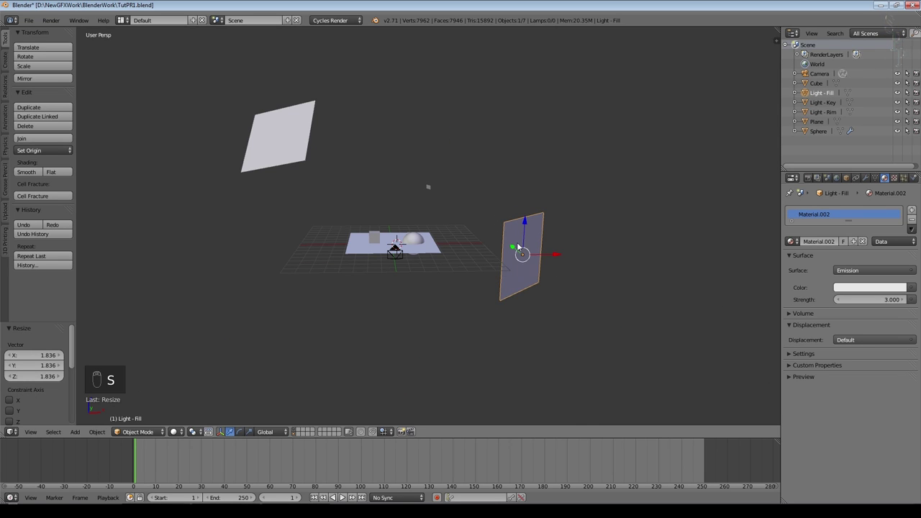
Step: Move the fill light towards the camera side along Y, first by about -3.387 and again a little further
key("g")
key("y")
left_click(489, 231)
middle_click_drag(490, 230, 496, 282)
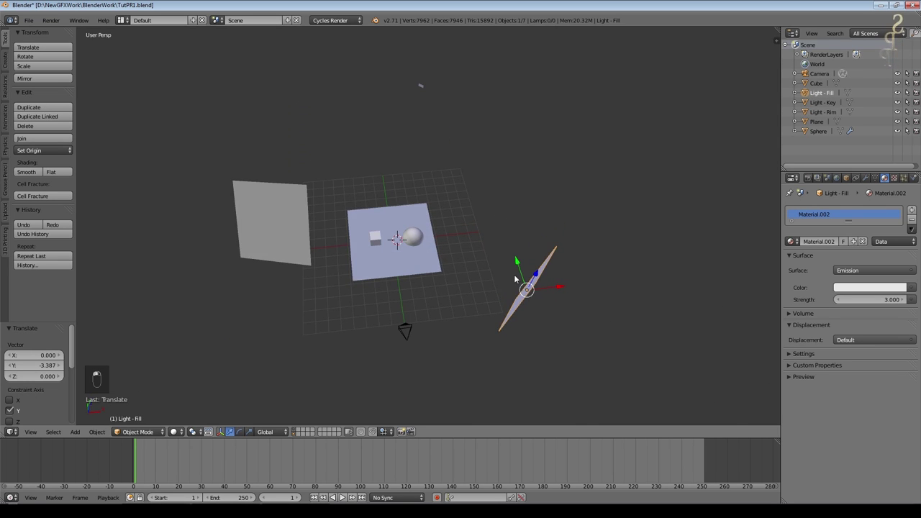
key("g")
key("y")
left_click(642, 265)
Step: Move the key light towards the camera along Y and about 1.776 along X
right_click(299, 243)
left_click_drag(274, 203, 333, 276)
right_click(422, 85)
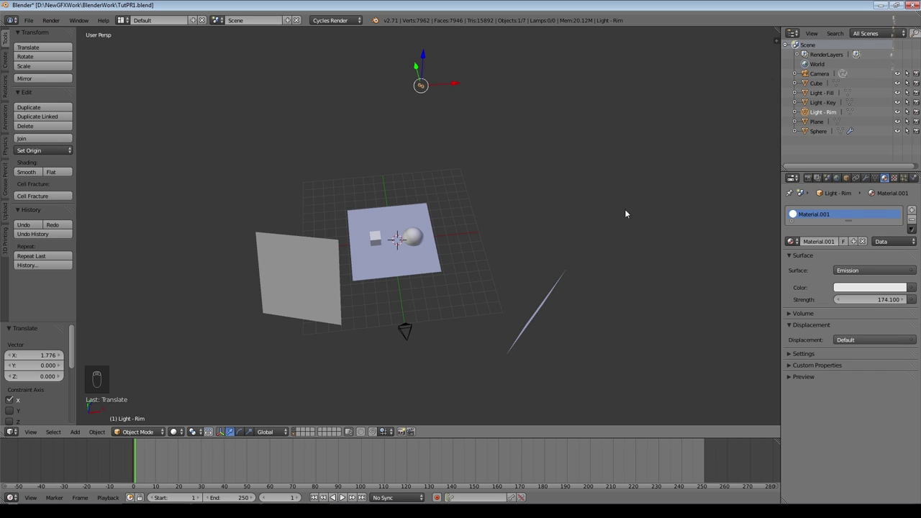
Step: Scale the key light down to about 0.871 and rotate it about -7.5° around Z
right_click(294, 276)
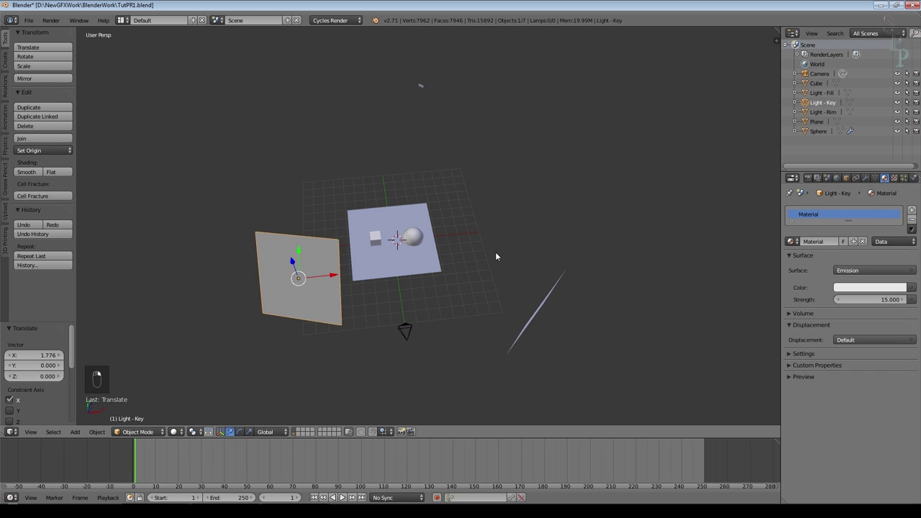
key("s")
left_click(471, 260)
key("r")
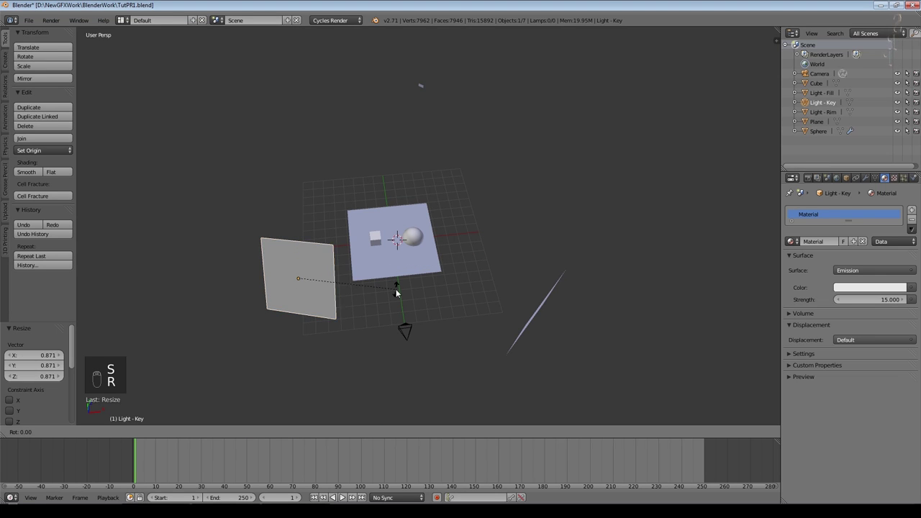
left_click(397, 306)
Step: Set the emission strength of the fill light's material to 2
right_click(552, 301)
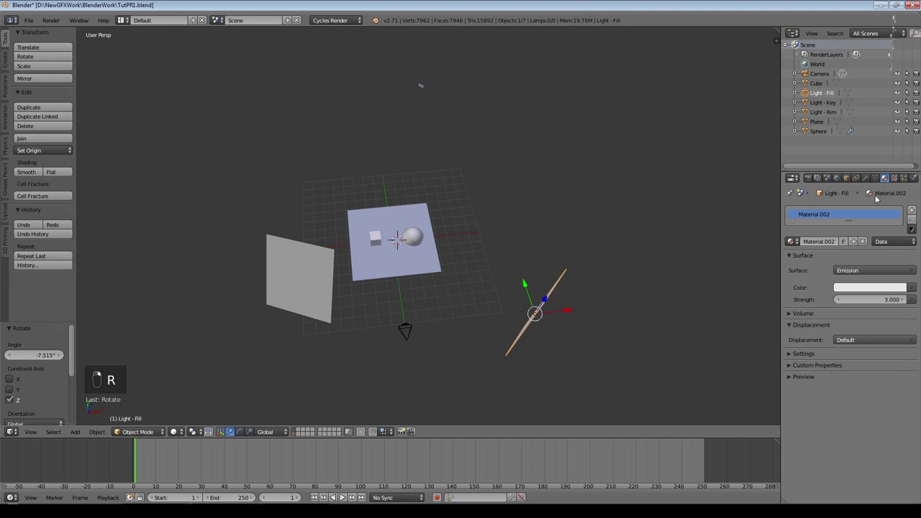
left_click(885, 300)
type("2")
key("Return")
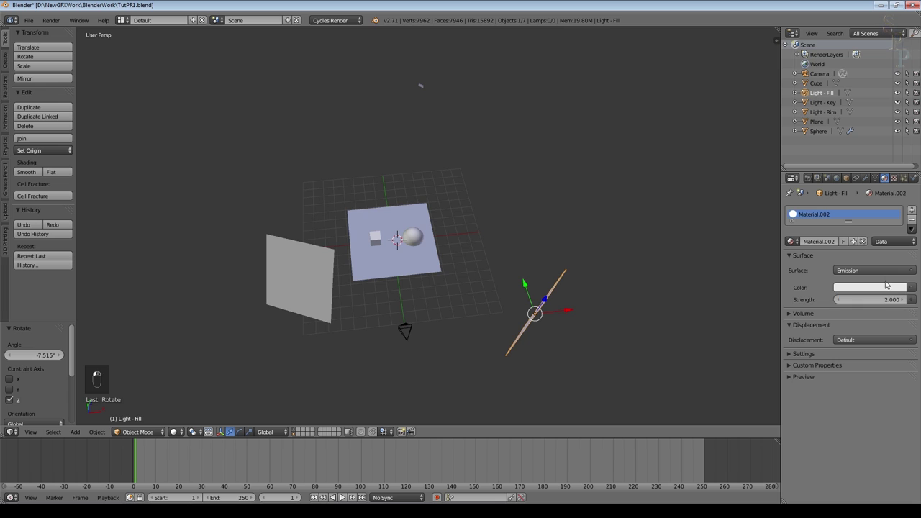
Step: Save the file over the existing one and preview the camera view with rendered shading
key("KP_0")
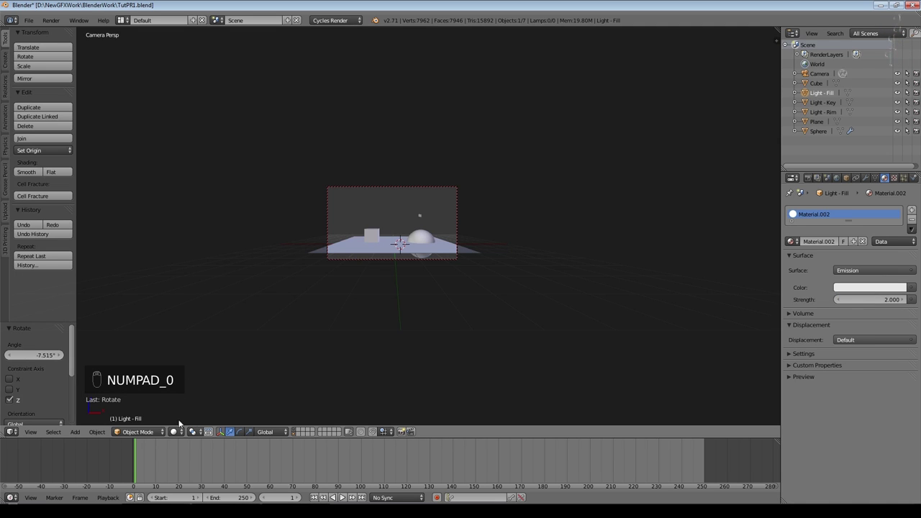
scroll(195, 419, "up", 6)
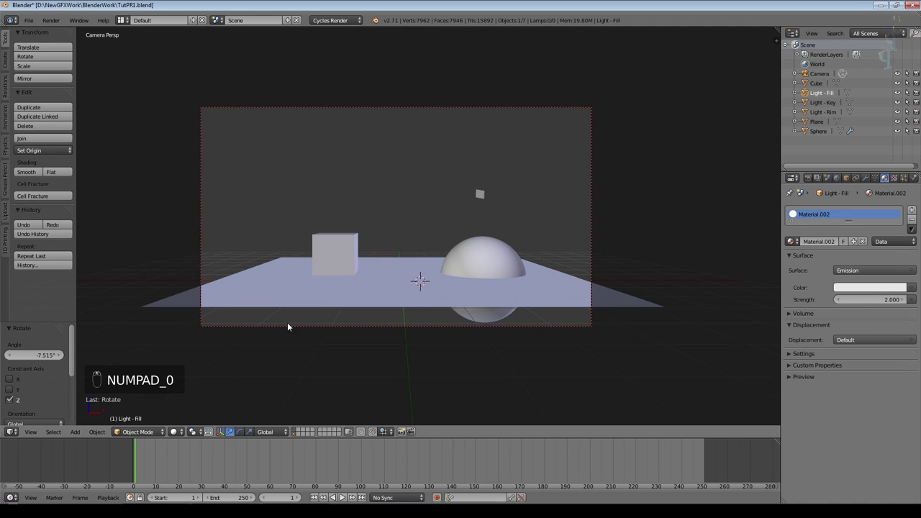
key("ctrl+s")
left_click(287, 323)
left_click(173, 432)
left_click(190, 364)
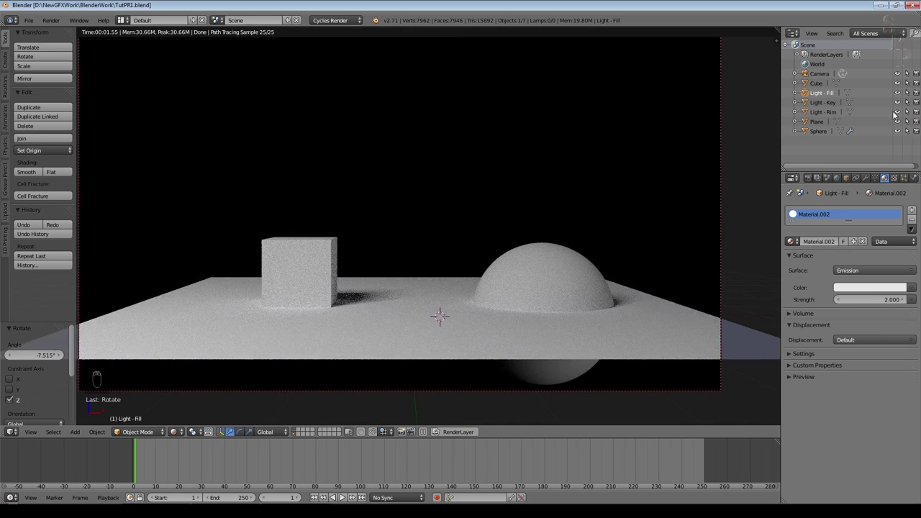
Step: With the key and fill lights hidden, move the rim light about 2.563 along X and 3.576 along Z, checking it in rendered shading
left_click(897, 111)
left_click(898, 93)
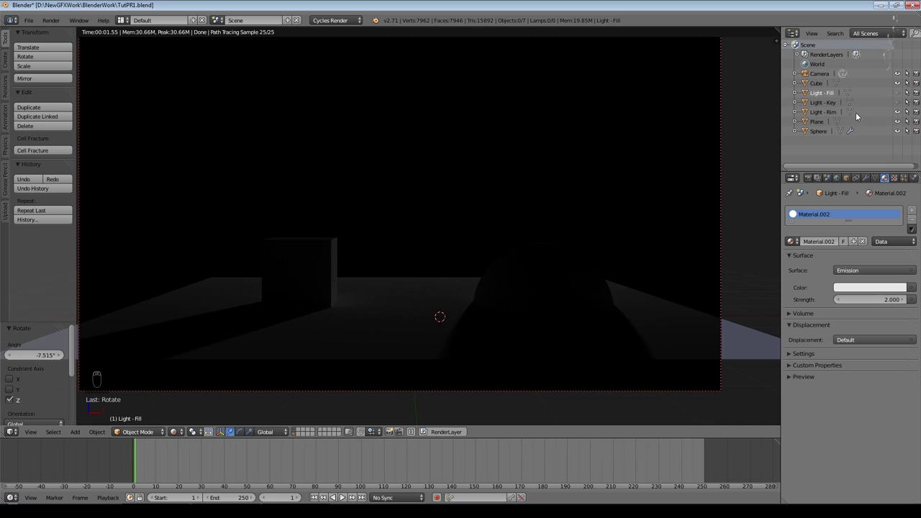
key("g")
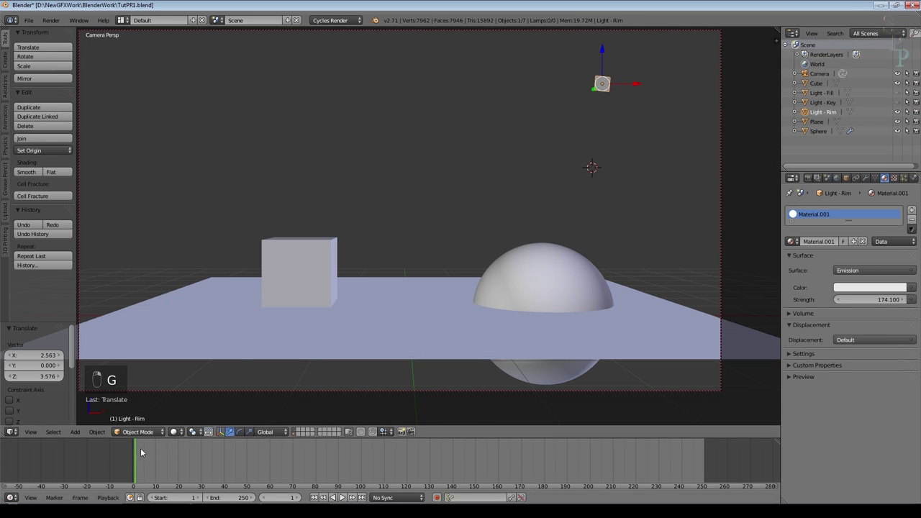
left_click(174, 432)
left_click(203, 419)
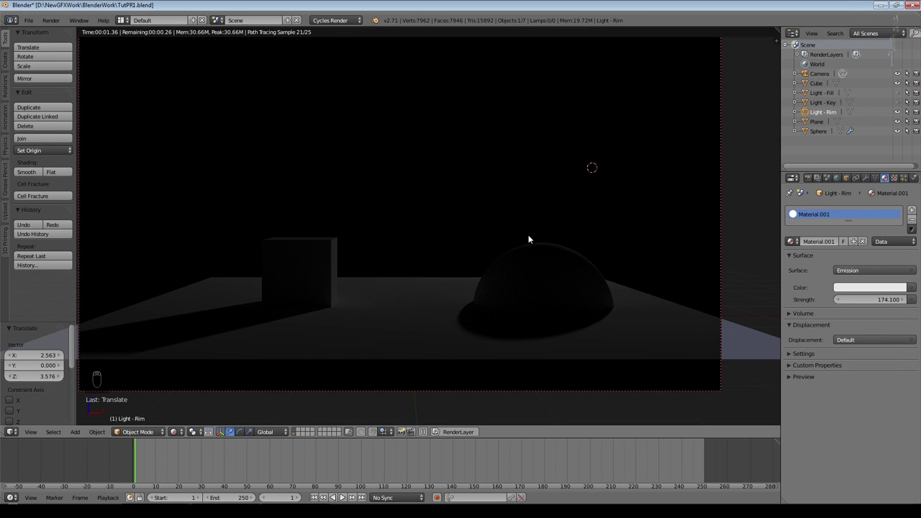
Step: Move the rim light about 0.115 along X and 1.473 along Z, and set its emission to pure white at strength 186.8
key("g")
left_click(623, 183)
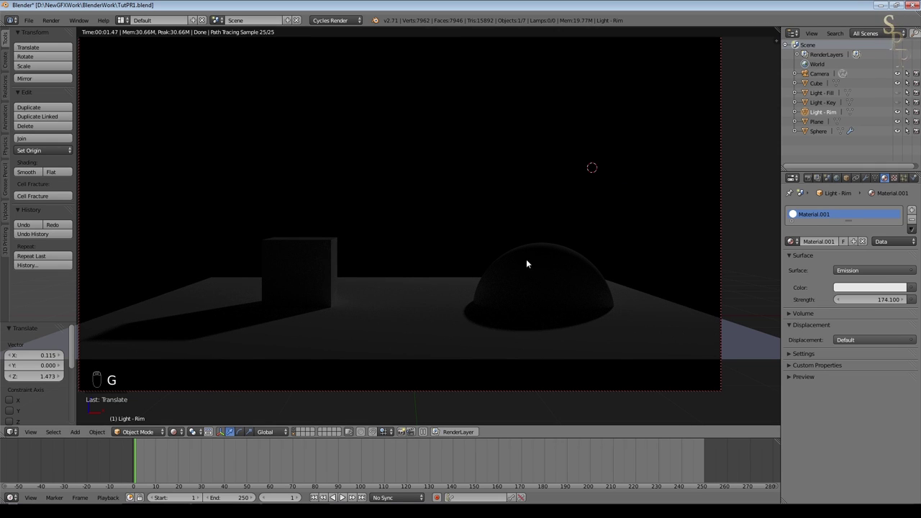
left_click_drag(875, 300, 887, 300)
left_click(860, 287)
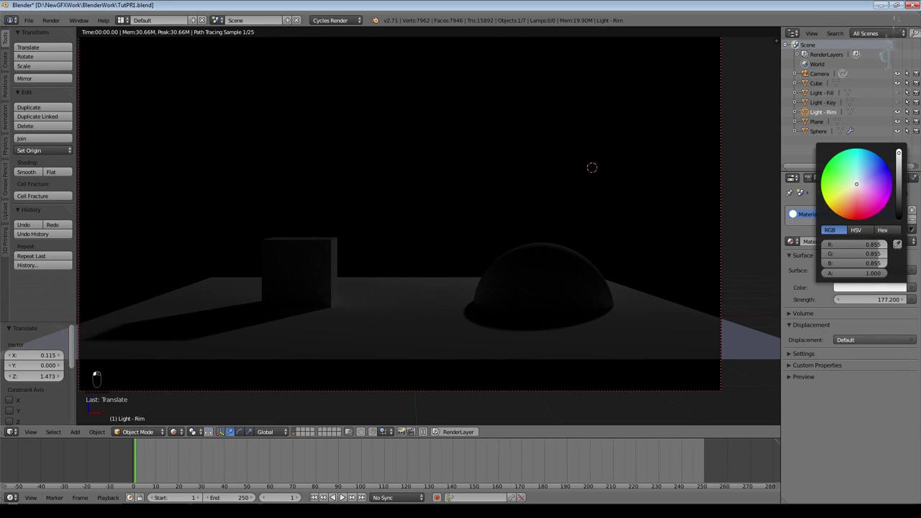
left_click_drag(903, 157, 903, 149)
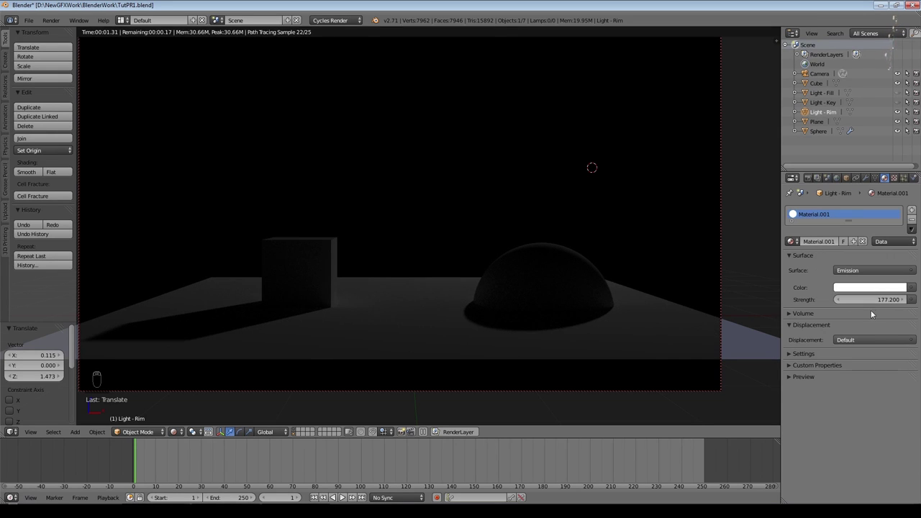
left_click_drag(875, 299, 896, 300)
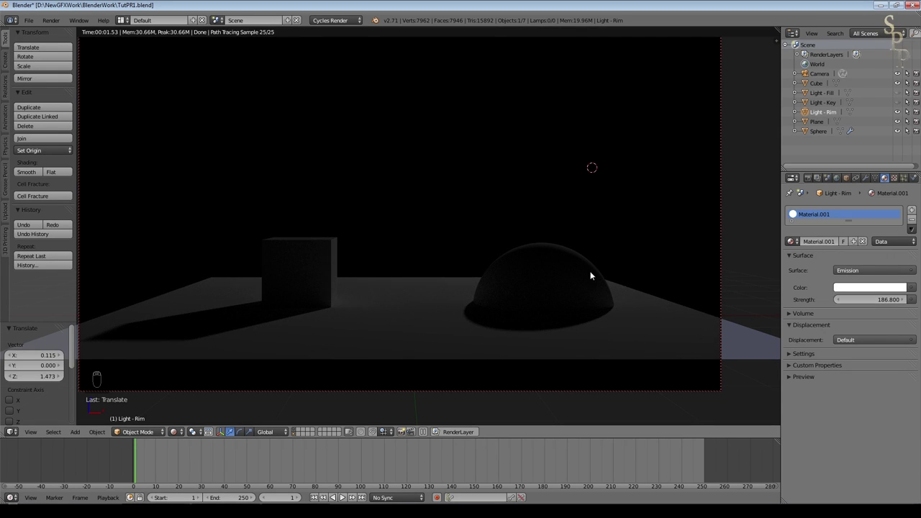
Step: Unhide the key and fill lights and set the emission strength of the fill light's material to 0
left_click(897, 102)
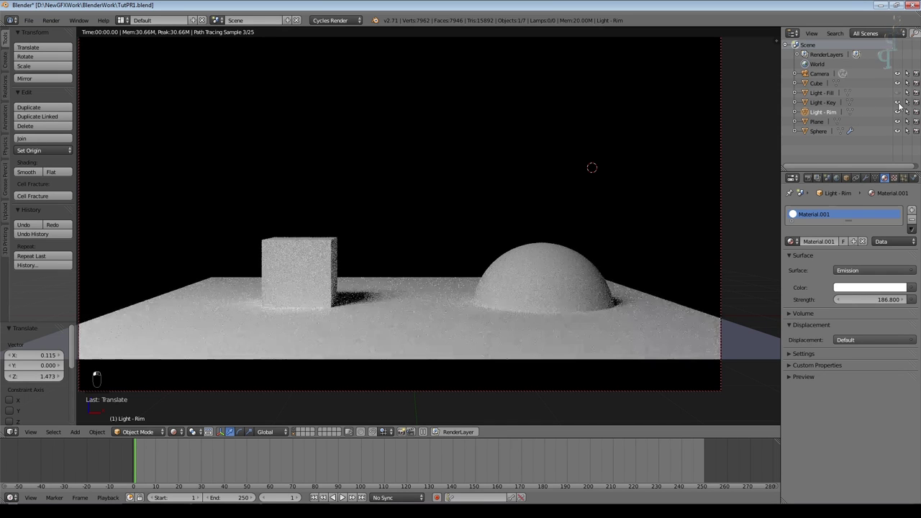
left_click(897, 93)
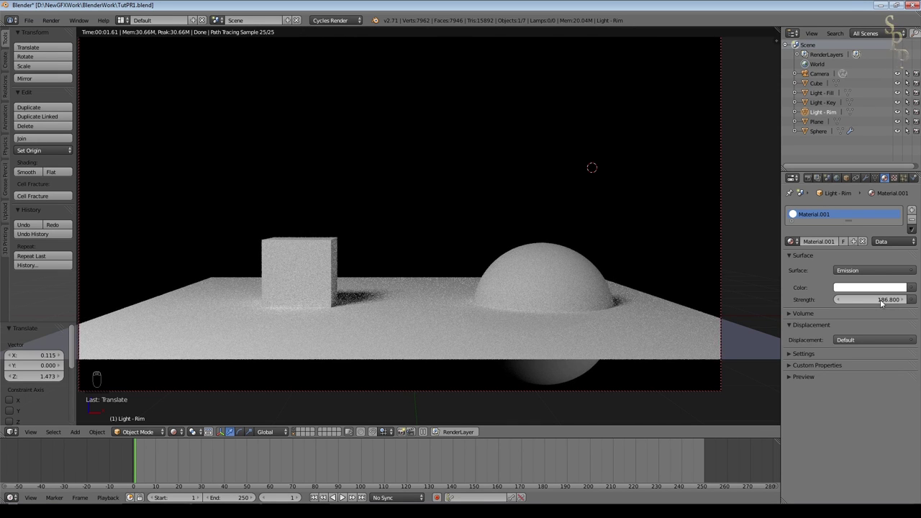
left_click(822, 93)
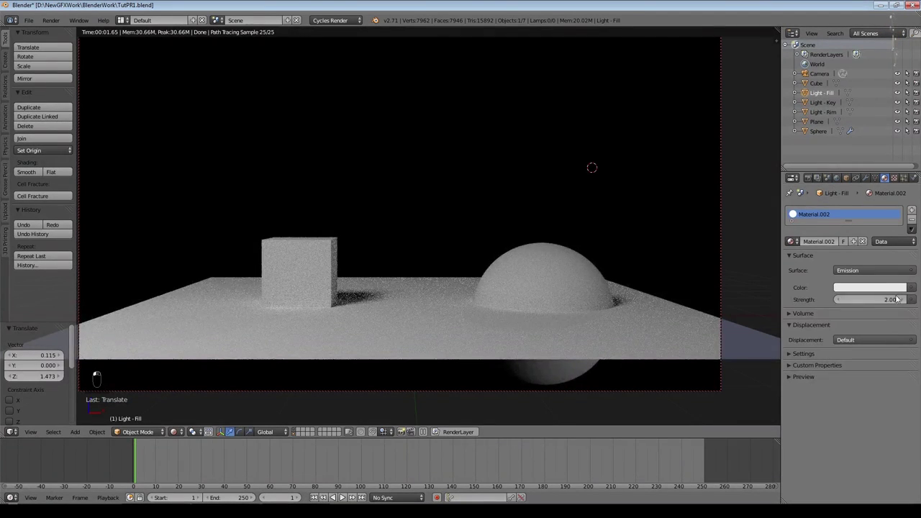
left_click_drag(890, 299, 835, 299)
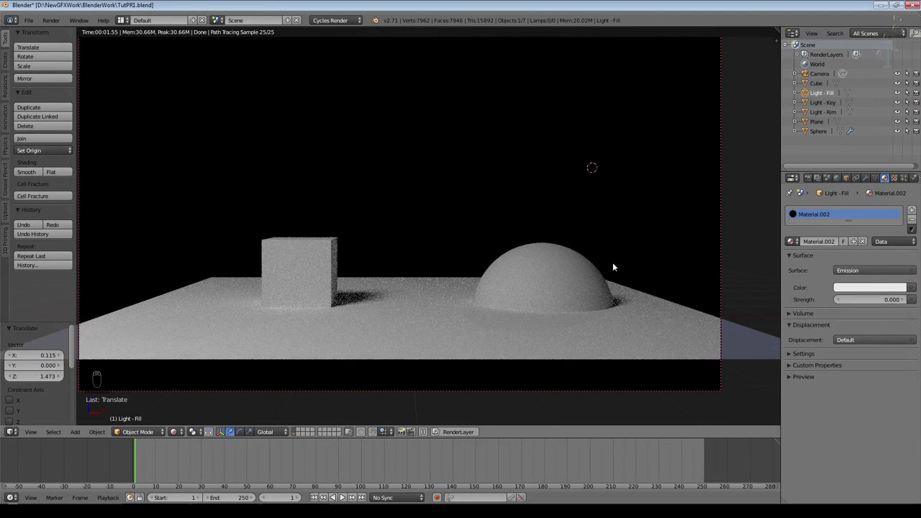
Step: Select the sphere and show its T1 material in an enlarged Node Editor above the rendered view
scroll(660, 187, "up", 3)
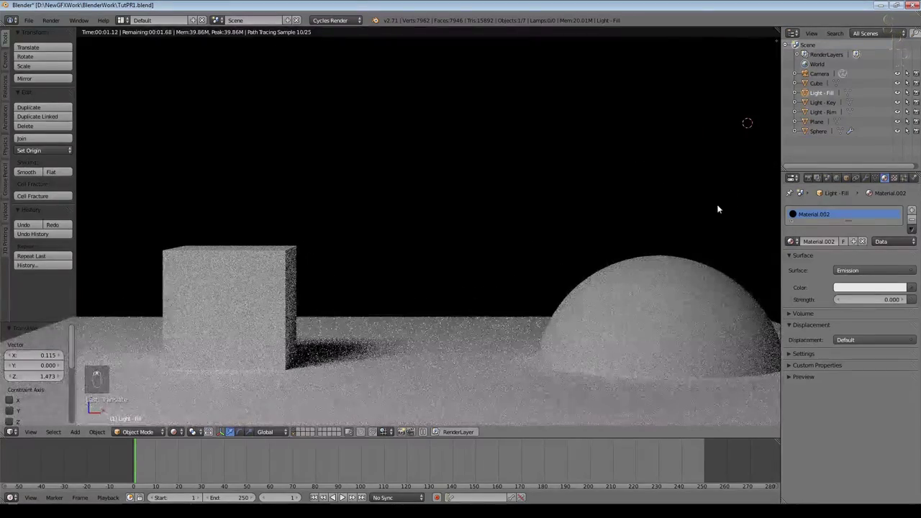
middle_click_drag(718, 209, 645, 164, "shift")
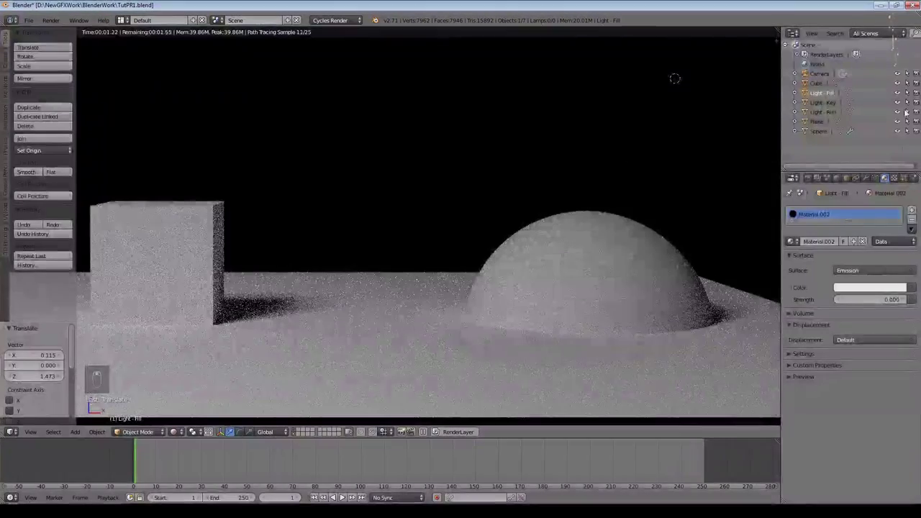
middle_click_drag(702, 290, 469, 233)
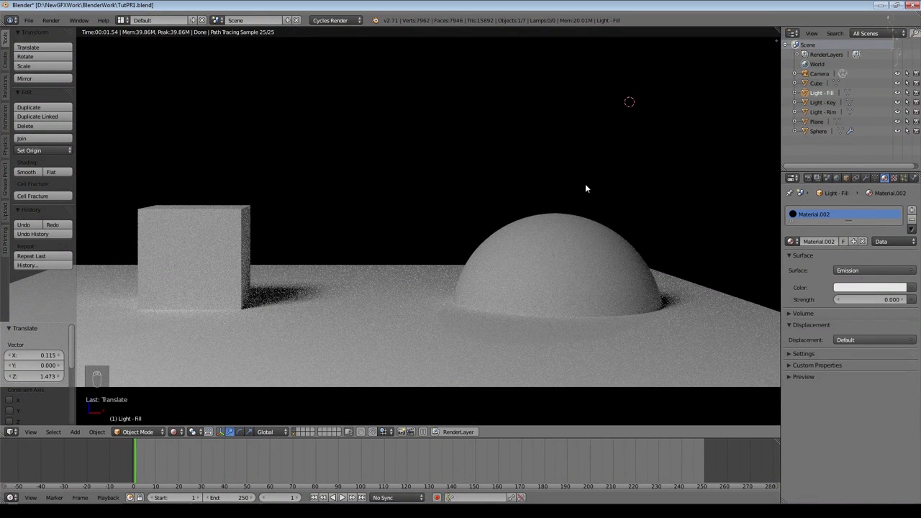
right_click(571, 246)
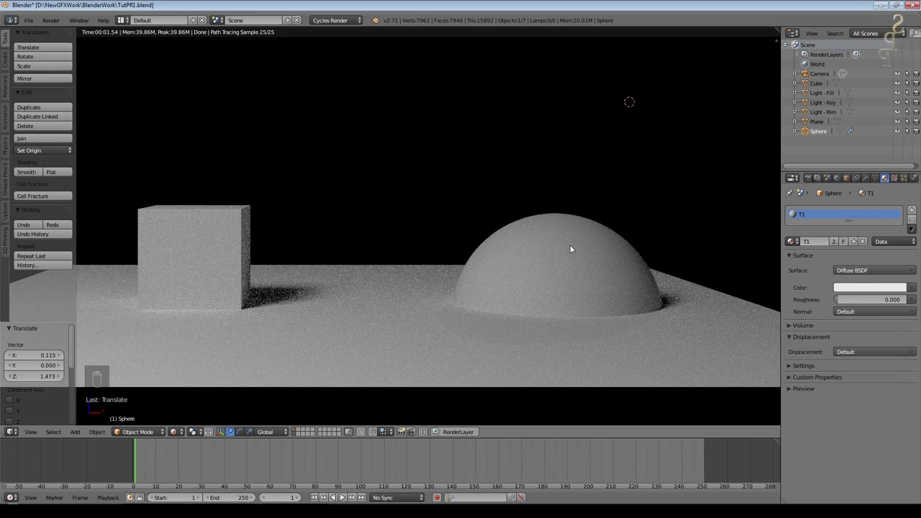
key("ctrl+Up")
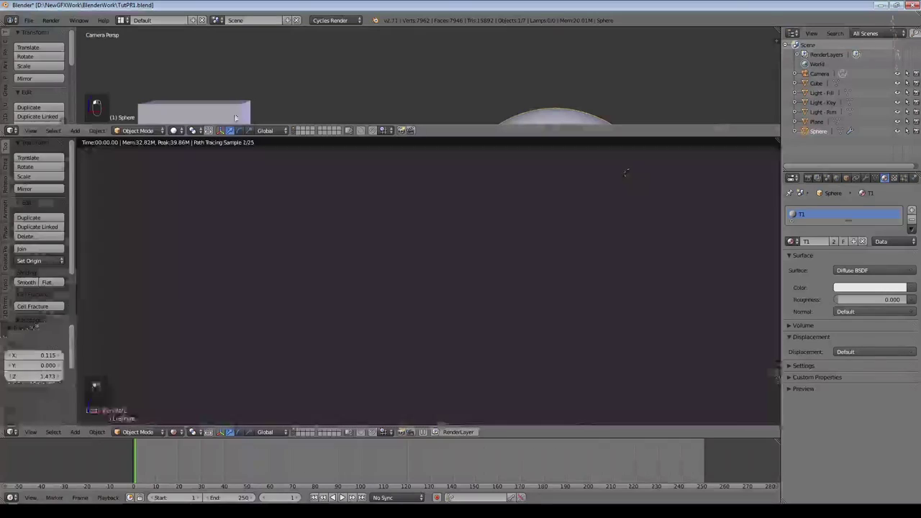
left_click(8, 131)
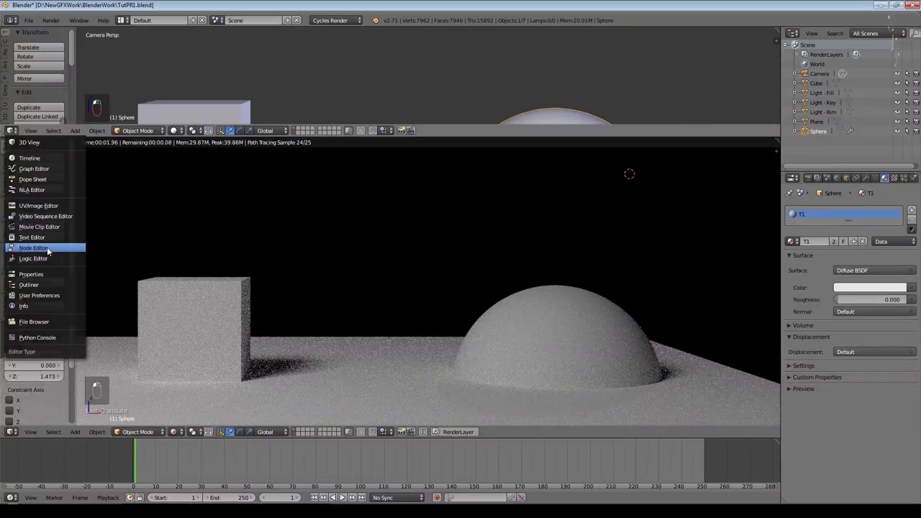
left_click(47, 247)
scroll(430, 65, "up", 5)
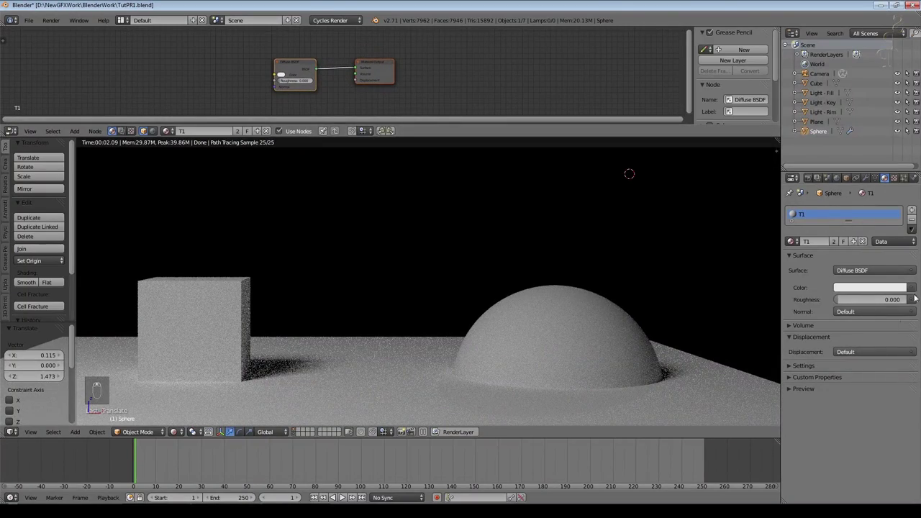
left_click_drag(781, 257, 838, 256)
left_click(804, 366)
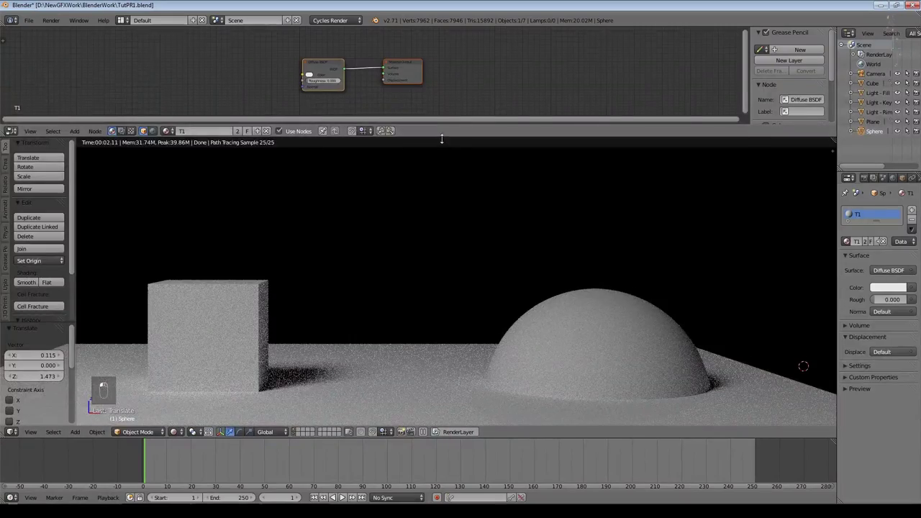
left_click_drag(442, 136, 440, 206)
scroll(483, 111, "up", 4)
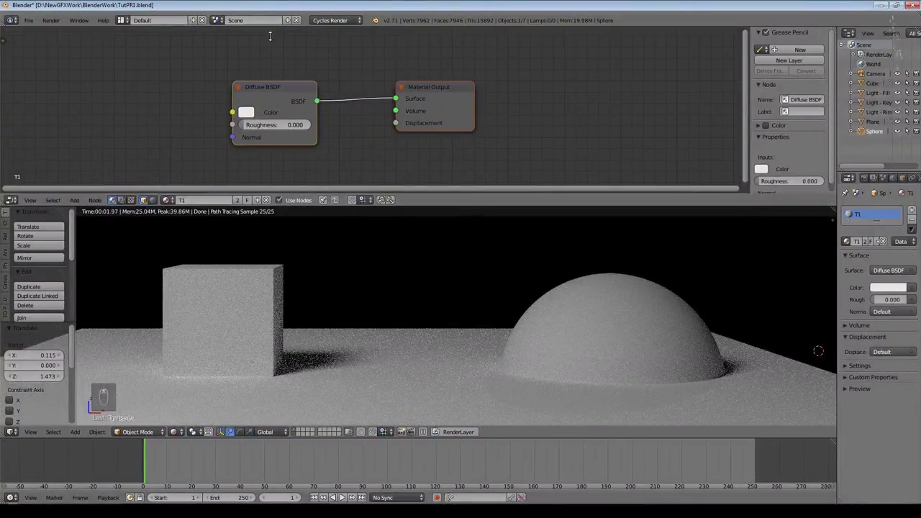
Step: Spread the Material Output and Diffuse BSDF nodes apart and set the diffuse colour to pure white
left_click_drag(442, 92, 561, 74)
left_click_drag(263, 87, 311, 46)
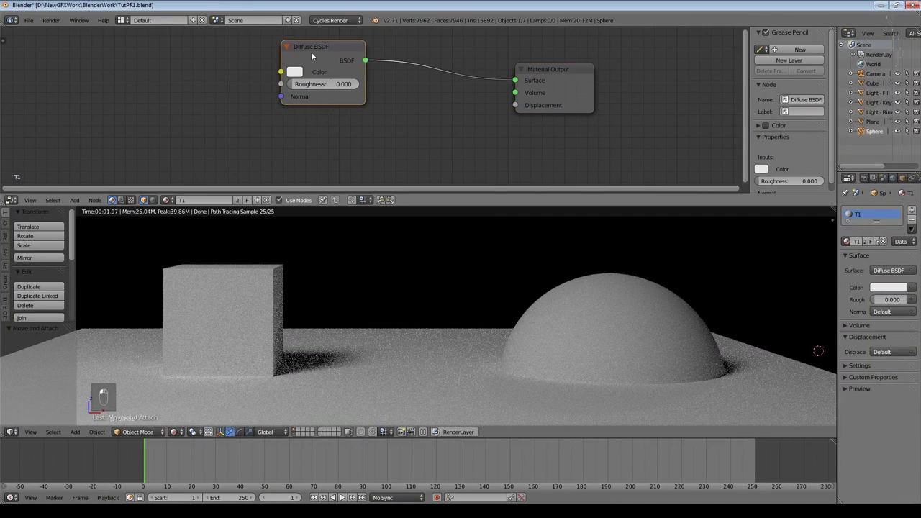
left_click(295, 72)
left_click(295, 72)
Step: Insert a Mix Shader node into the link between the Diffuse BSDF and the Material Output
key("shift+a")
mouse_move(93, 161)
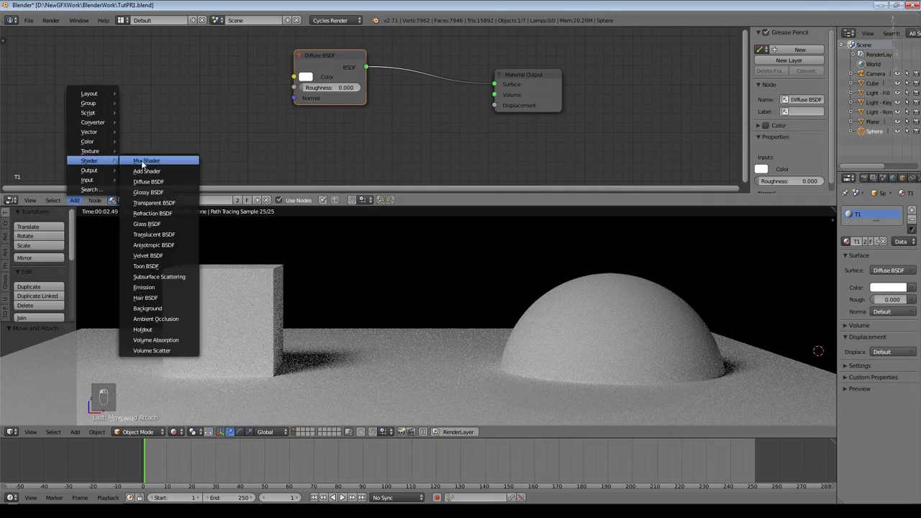
left_click(155, 160)
left_click(400, 59)
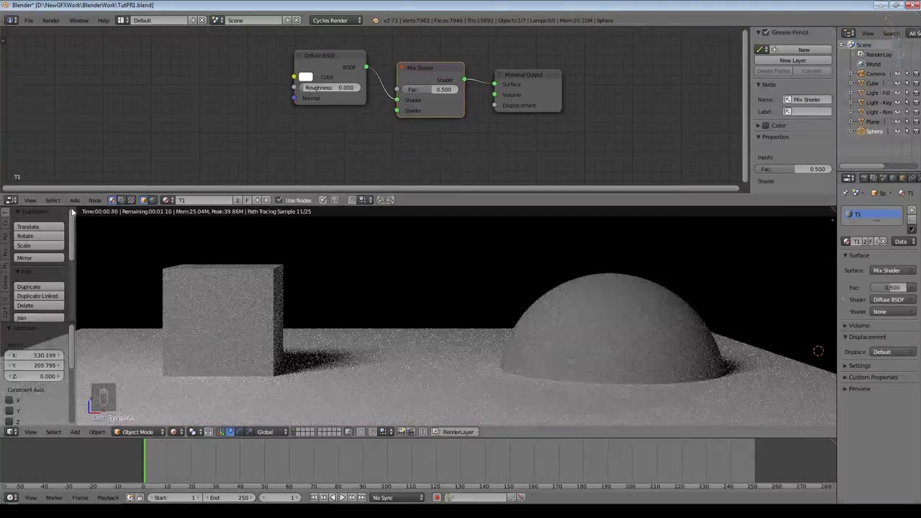
Step: Add a Glossy BSDF node in pure white and connect it to the Mix Shader's second shader input
left_click(75, 199)
mouse_move(89, 160)
left_click(162, 191)
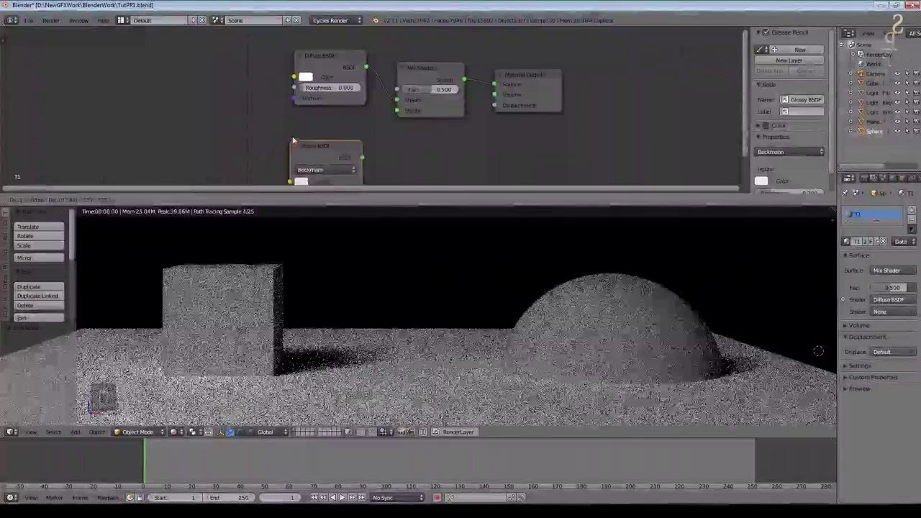
left_click(364, 131)
left_click_drag(364, 131, 397, 111)
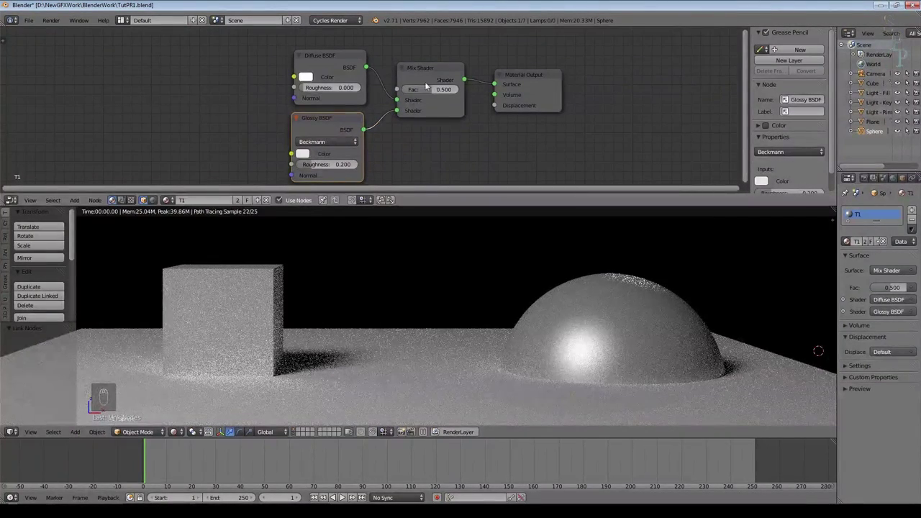
left_click(302, 154)
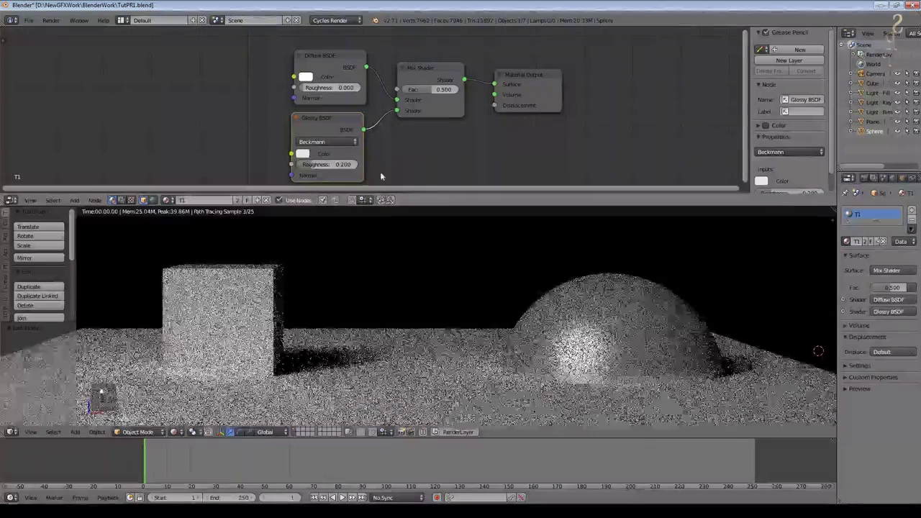
left_click(302, 154)
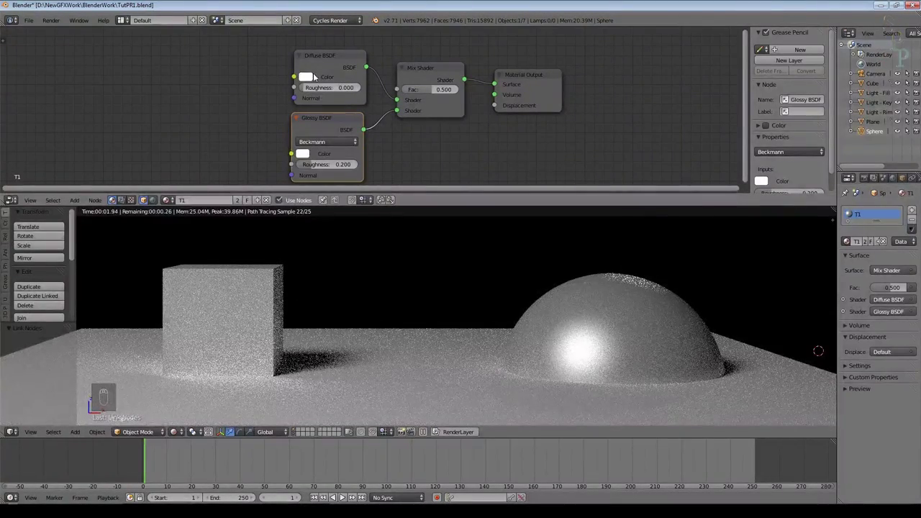
Step: Set the Mix Shader factor to 1 and try the Glossy BSDF roughness at 0 and at 1
left_click_drag(431, 89, 461, 90)
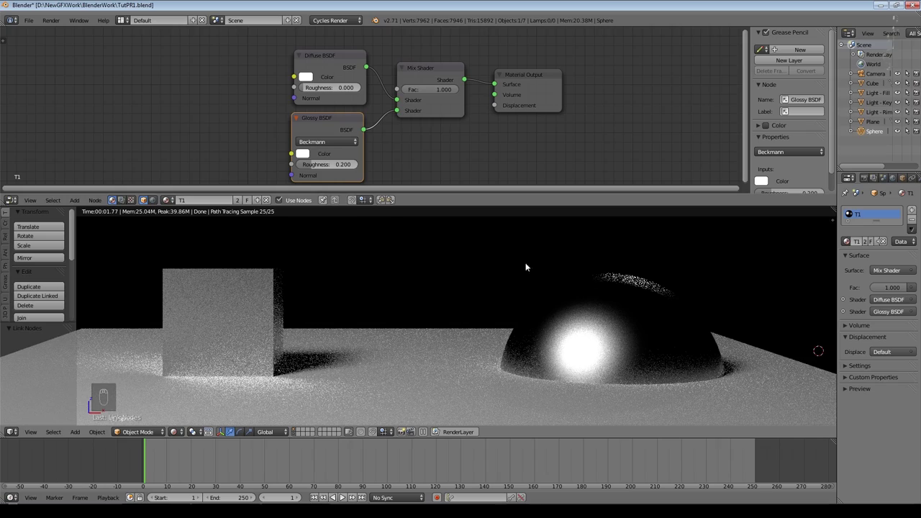
left_click_drag(313, 165, 295, 164)
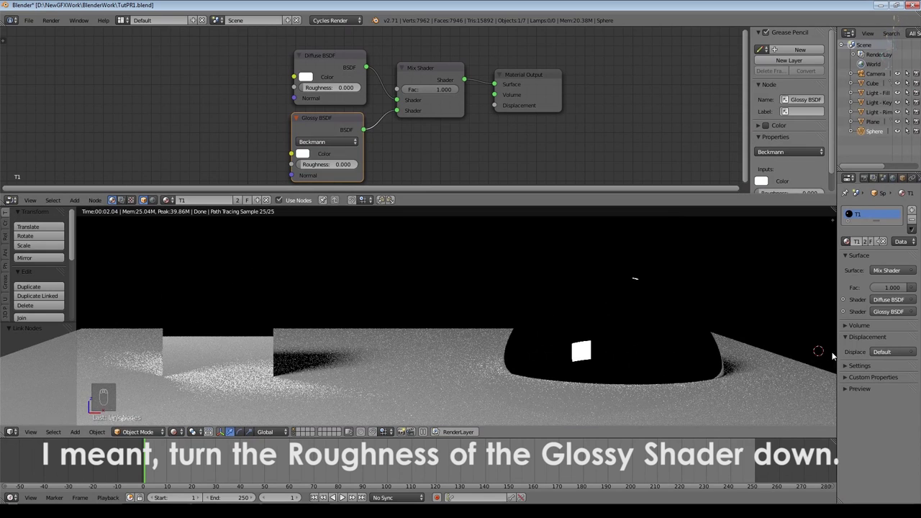
left_click(903, 178)
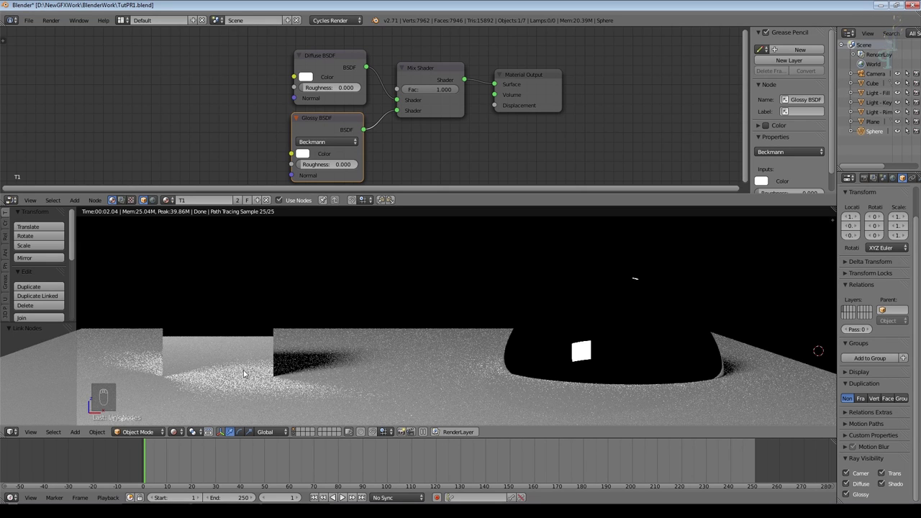
left_click_drag(324, 165, 389, 164)
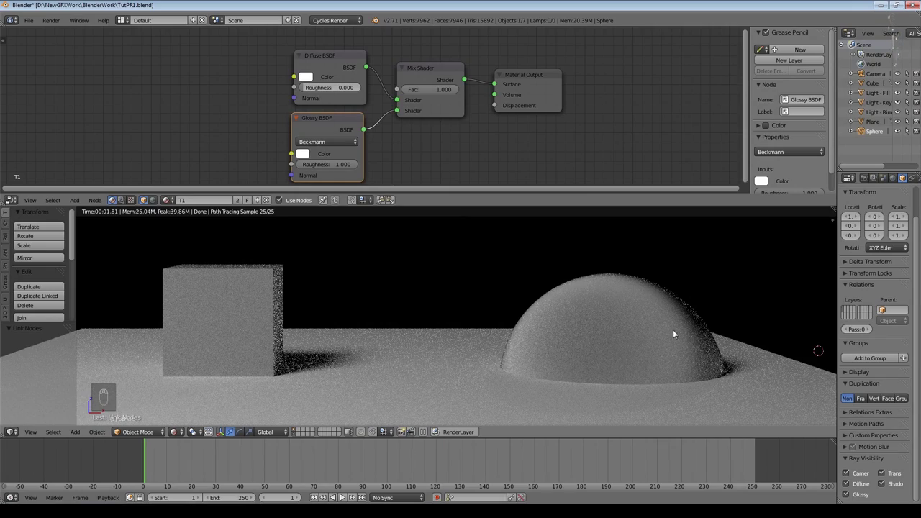
Step: Set the Glossy BSDF roughness to 0.1 and the Mix Shader factor to 0.391
left_click_drag(338, 164, 306, 164)
key("KP_Decimal")
key("KP_1")
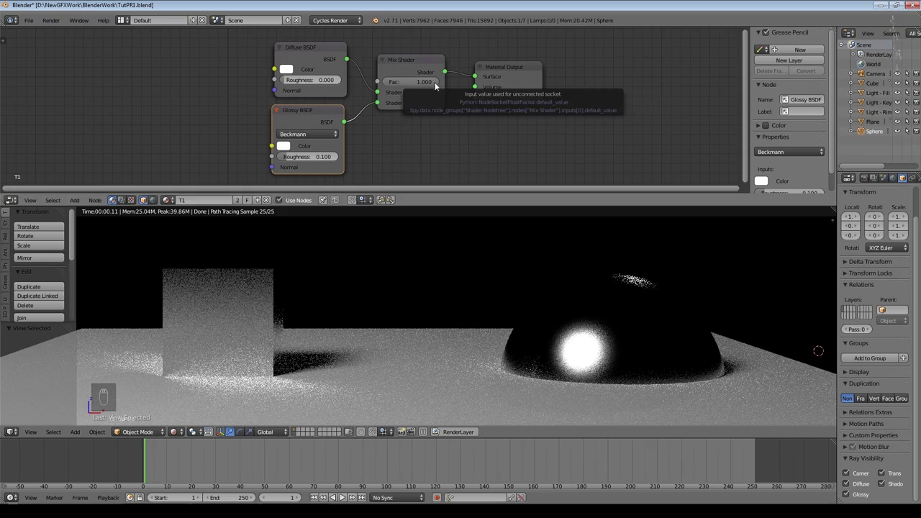
left_click_drag(436, 80, 353, 80)
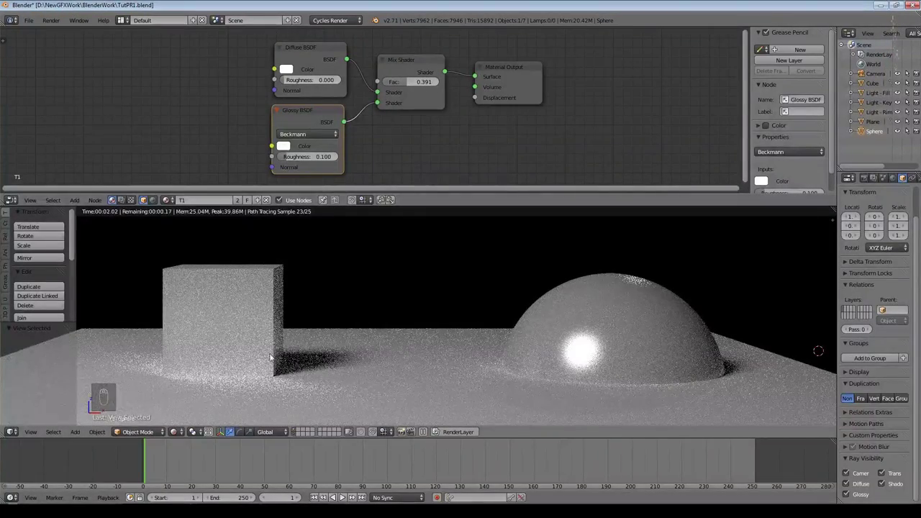
Step: Change the Diffuse BSDF colour to blue and set the Mix Shader factor to 0.025
left_click(286, 70)
left_click(287, 70)
left_click(341, 103)
mouse_move(408, 81)
left_mouse_down()
mouse_move(445, 81)
mouse_move(390, 84)
mouse_move(418, 81)
left_mouse_up()
left_click(392, 82)
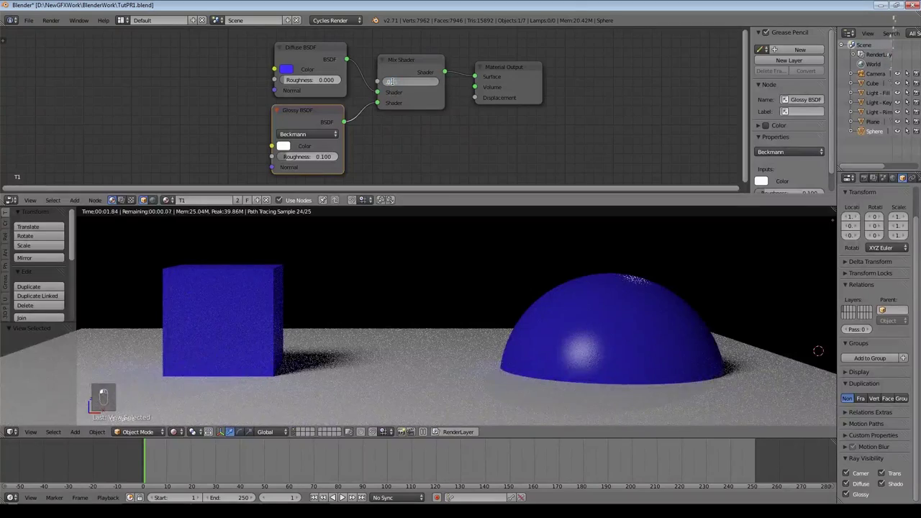
type("0.025")
key("Return")
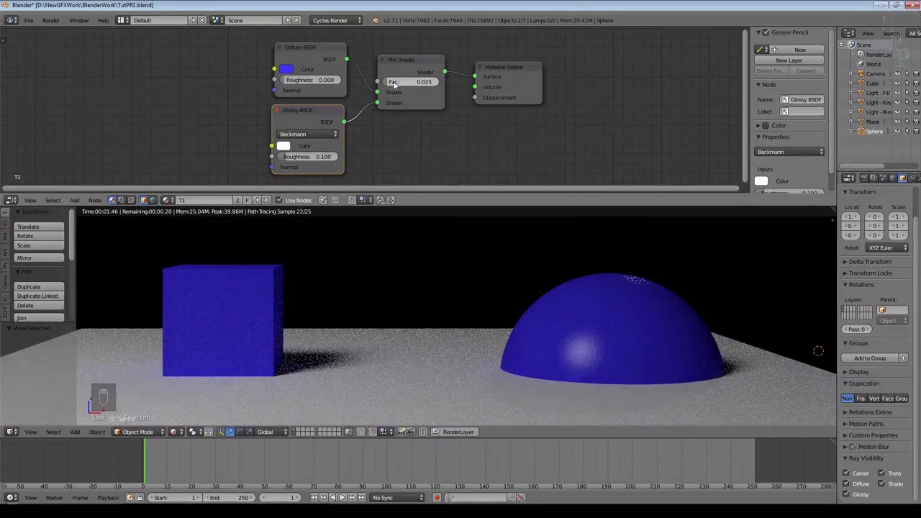
Step: Try the Glossy BSDF roughness at 0 and at a high value, and settle it at 0.05
left_click(286, 158)
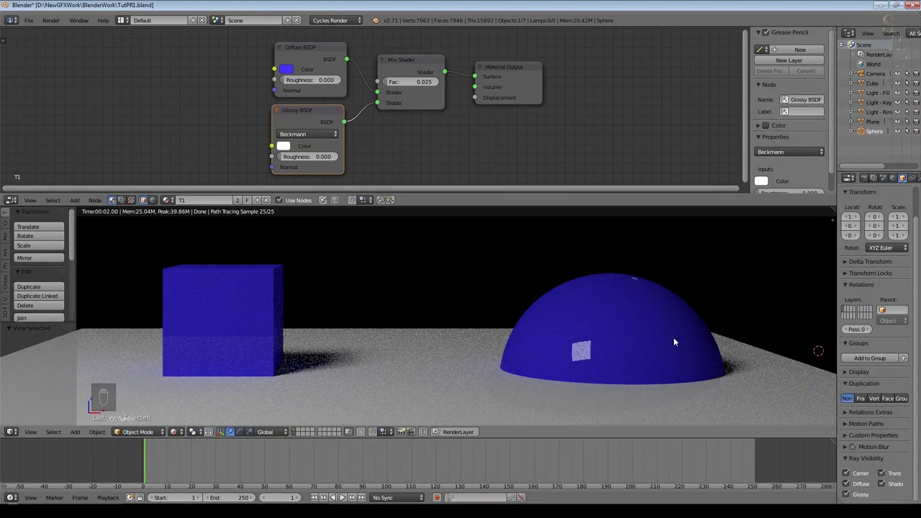
left_click_drag(281, 157, 353, 157)
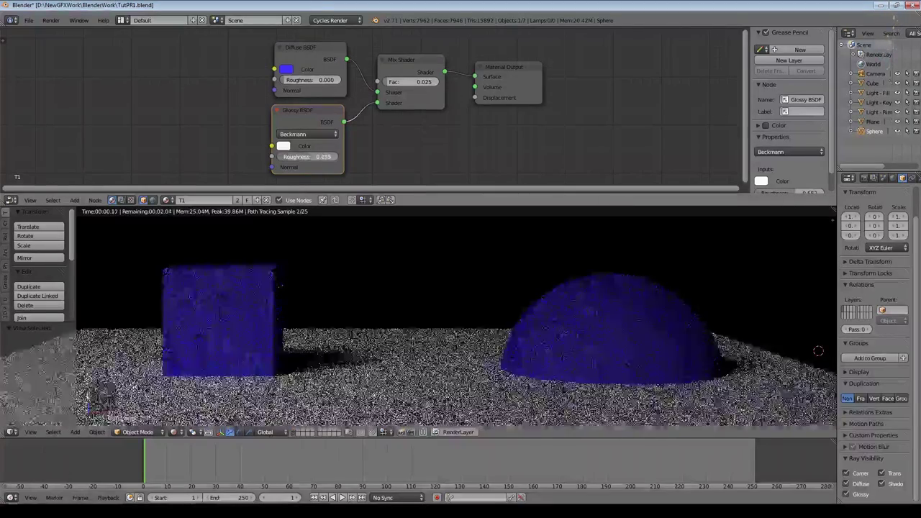
left_click_drag(319, 155, 289, 155)
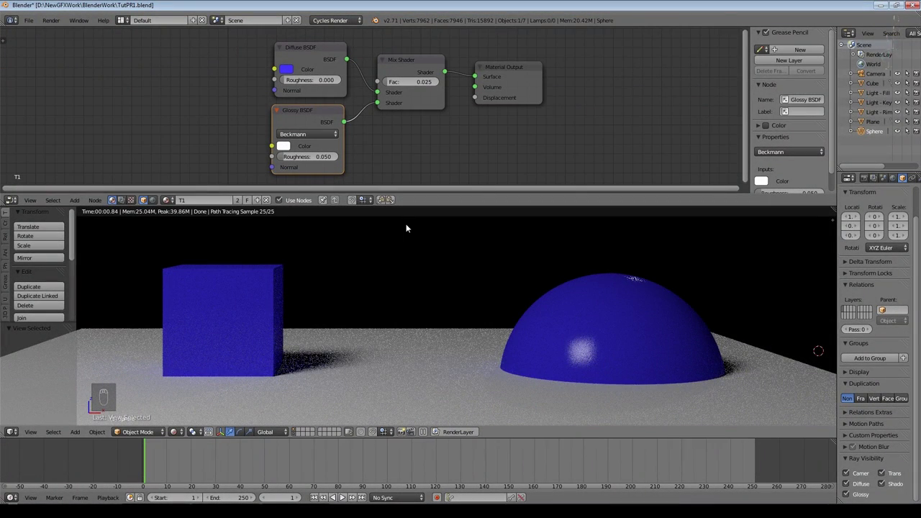
Step: Spread the Diffuse BSDF, Glossy BSDF and Mix Shader nodes apart to make room in the node tree
left_click_drag(338, 48, 285, 47)
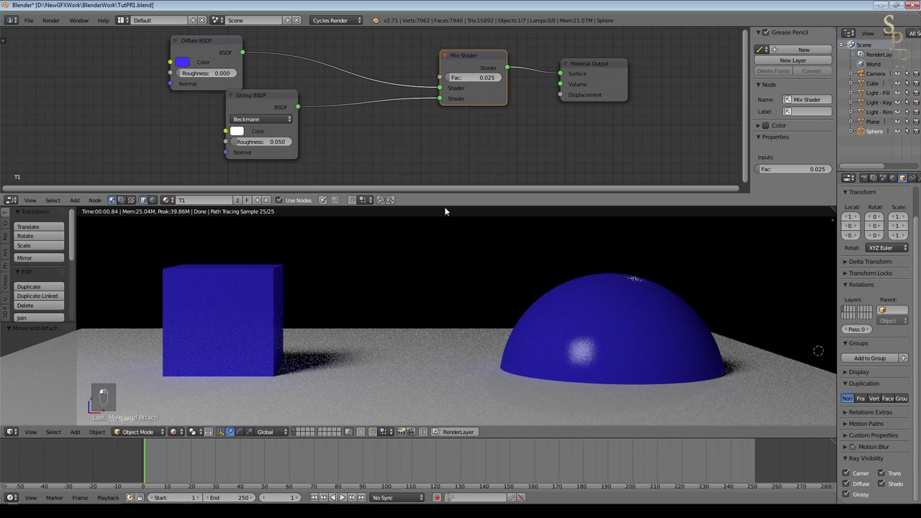
left_click_drag(262, 94, 370, 112)
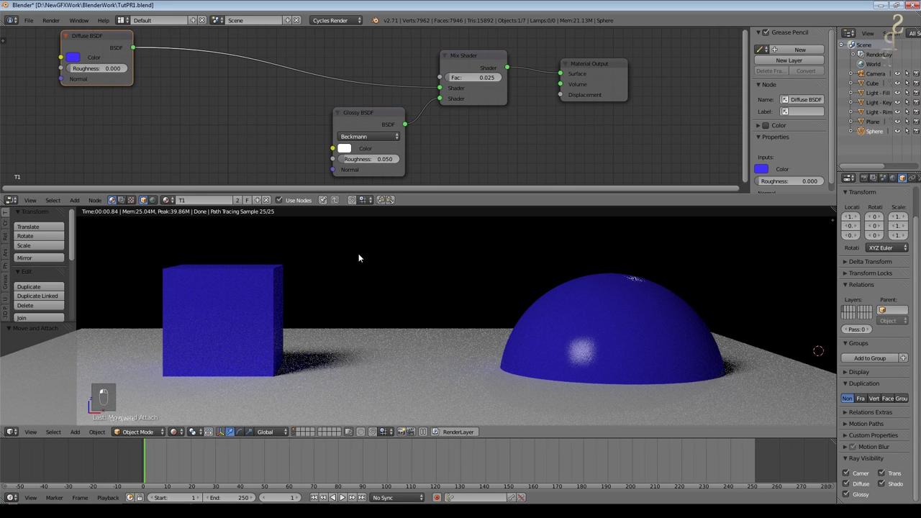
scroll(185, 149, "down", 2)
left_click(74, 200)
mouse_move(109, 164)
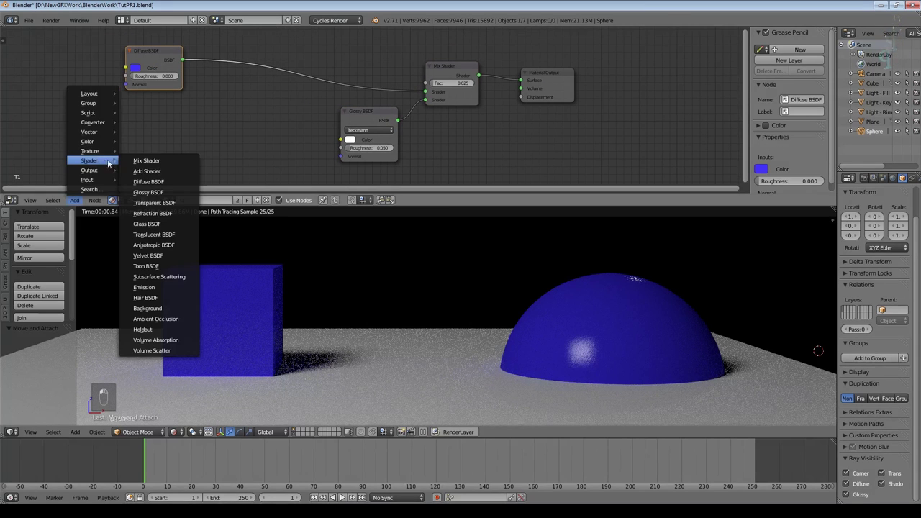
Step: Switch the viewport to solid shading and place a duplicate of the cube between the cube and the sphere
left_click(175, 432)
left_click(187, 399)
right_click(324, 317)
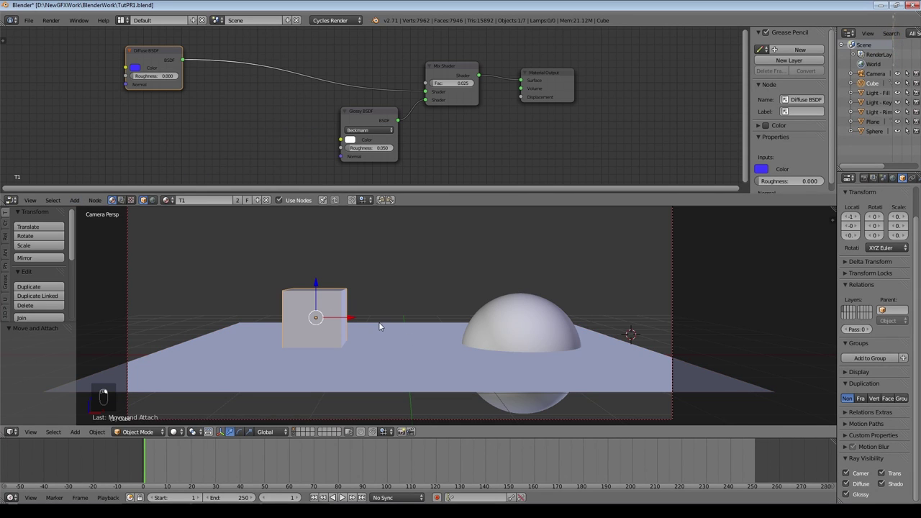
key("shift+d")
left_click(462, 292)
Step: Delete the vertices of one side face of the duplicated cube, leaving only the opposite upright face
middle_click_drag(462, 291, 549, 355)
key("Tab")
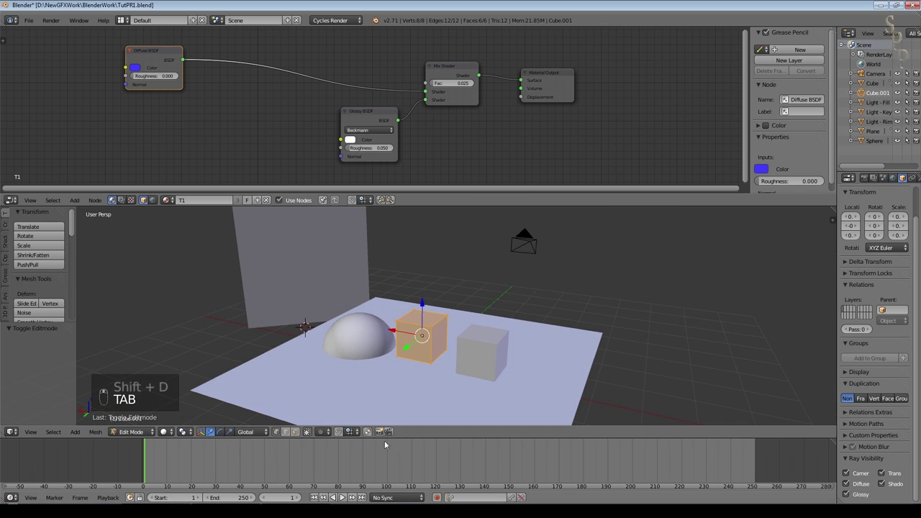
right_click(412, 336)
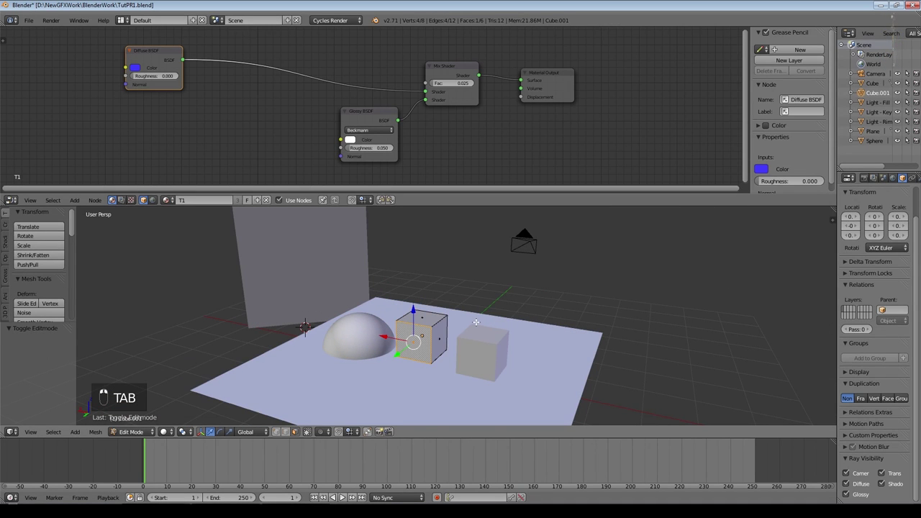
key("x")
left_click(476, 323)
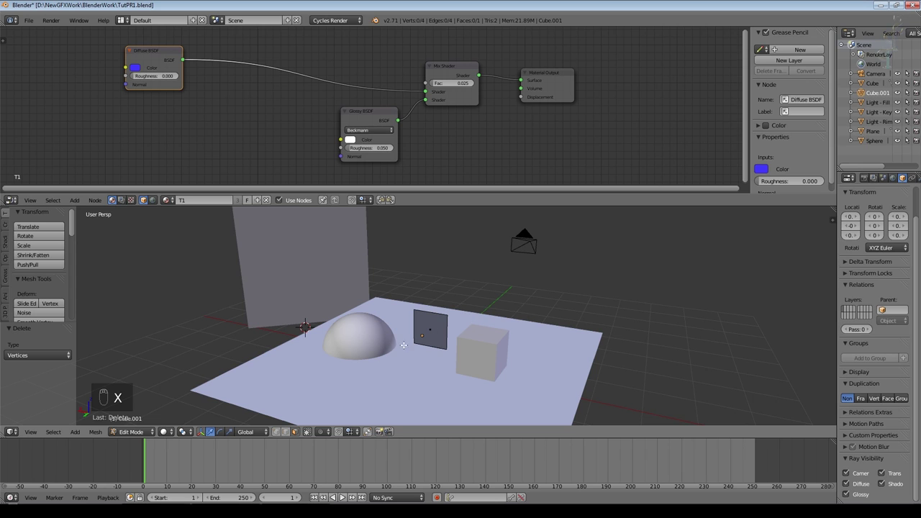
Step: Scale the remaining face, rotate it about 34° around Z, and move it about -1.945 along Y
key("a")
key("s")
left_click(494, 320)
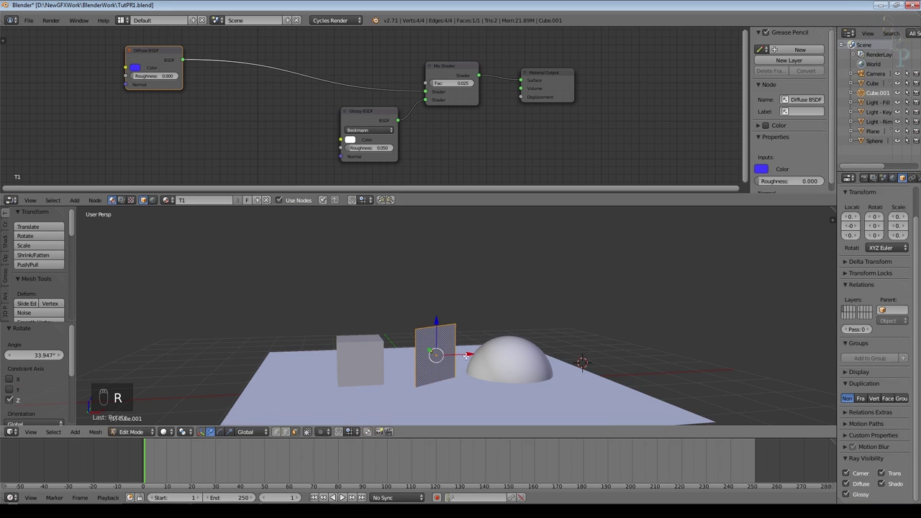
key("s")
left_click(494, 359)
left_click_drag(439, 330, 453, 405)
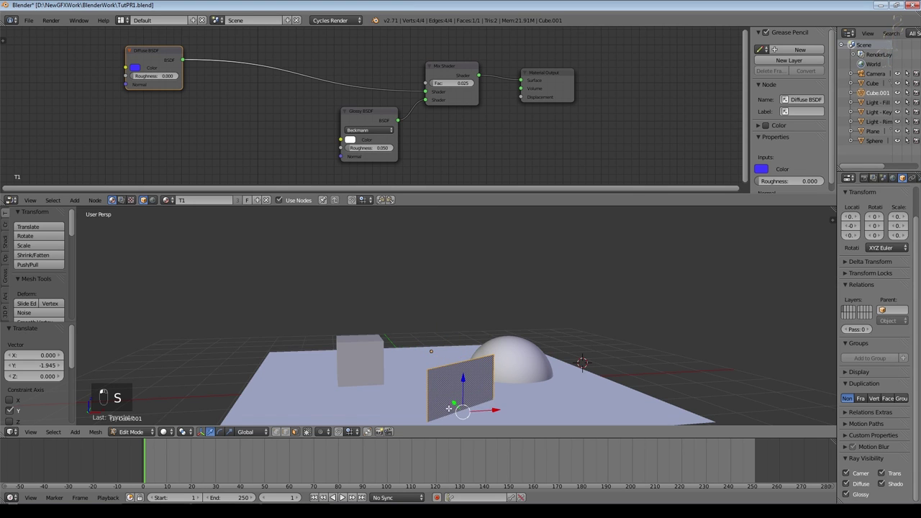
Step: In camera view, shift the face by about 0.412 on X and 0.182 on Z and rotate it around Z, partly covering the sphere
key("KP_0")
key("g")
left_click(459, 335)
key("r")
key("z")
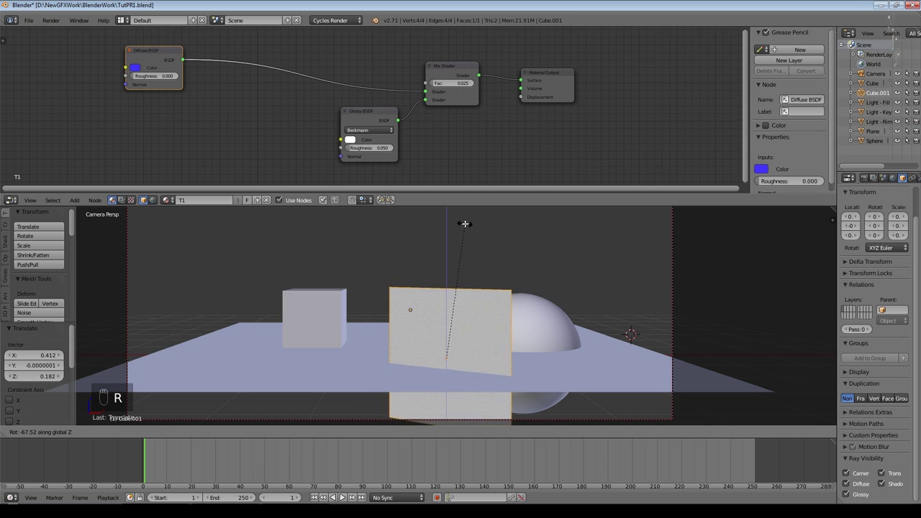
left_click(474, 236)
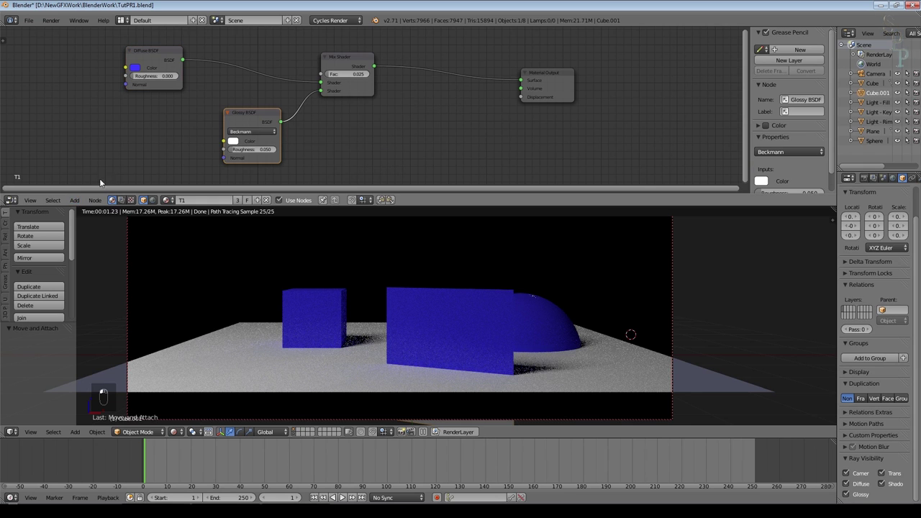
Step: Add a Translucent BSDF below the Mix Shader and connect it to the Material Output's Surface
left_click(75, 200)
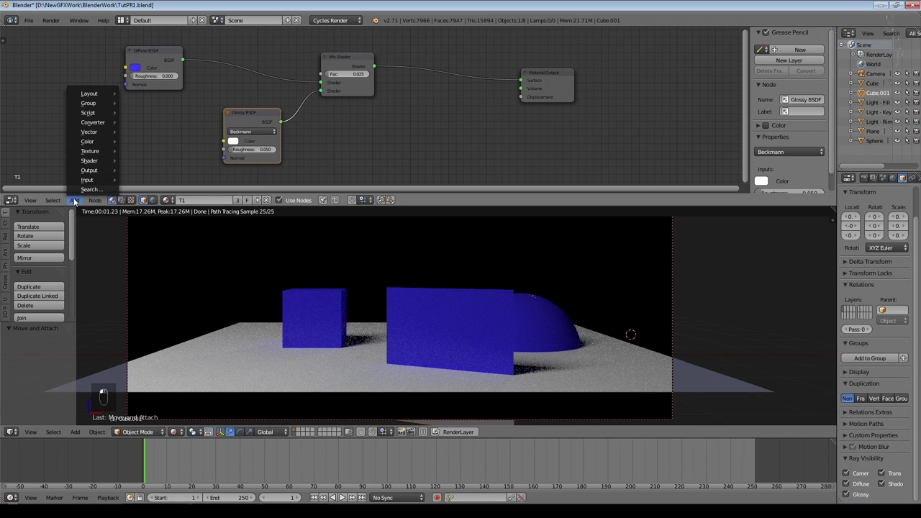
mouse_move(90, 160)
left_click(173, 234)
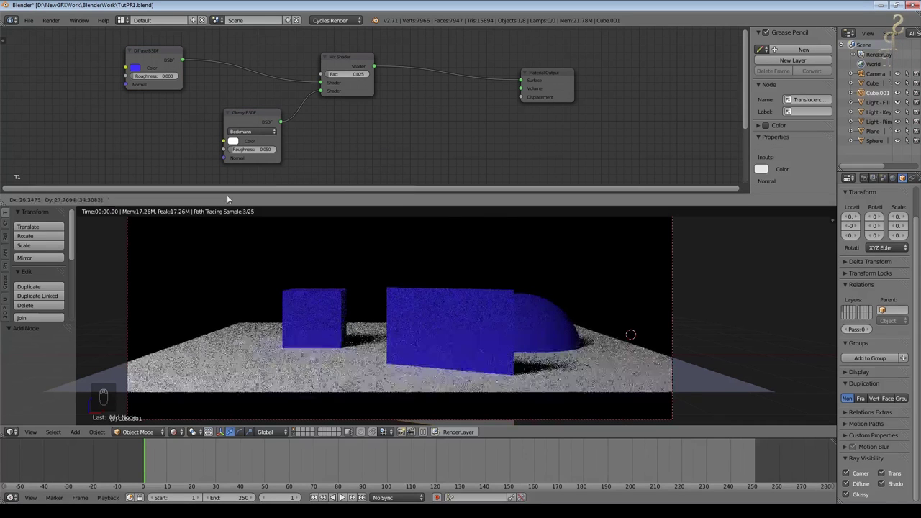
left_click(367, 128)
left_click_drag(376, 123, 521, 80)
scroll(504, 310, "up", 1)
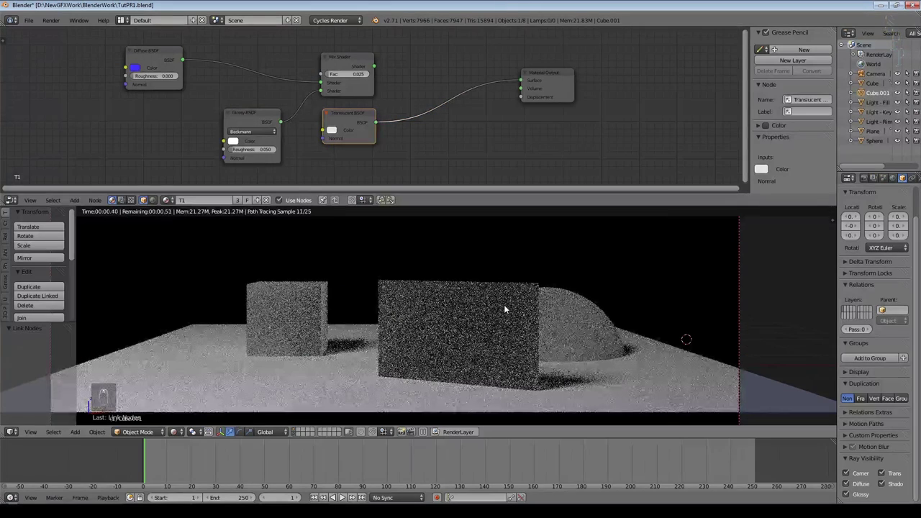
Step: Set the Translucent BSDF colour to white and inspect the upright face from its other side
left_click(333, 130)
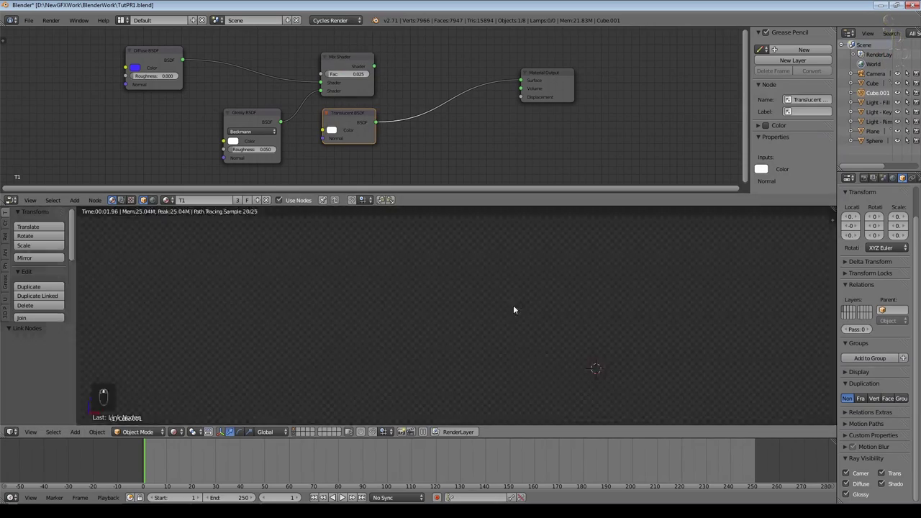
middle_click_drag(514, 306, 427, 309)
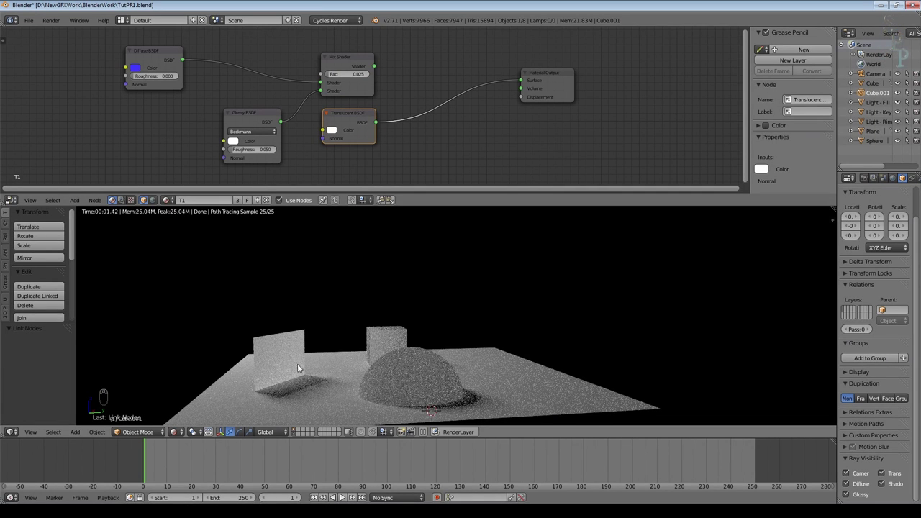
middle_click_drag(295, 388, 514, 332)
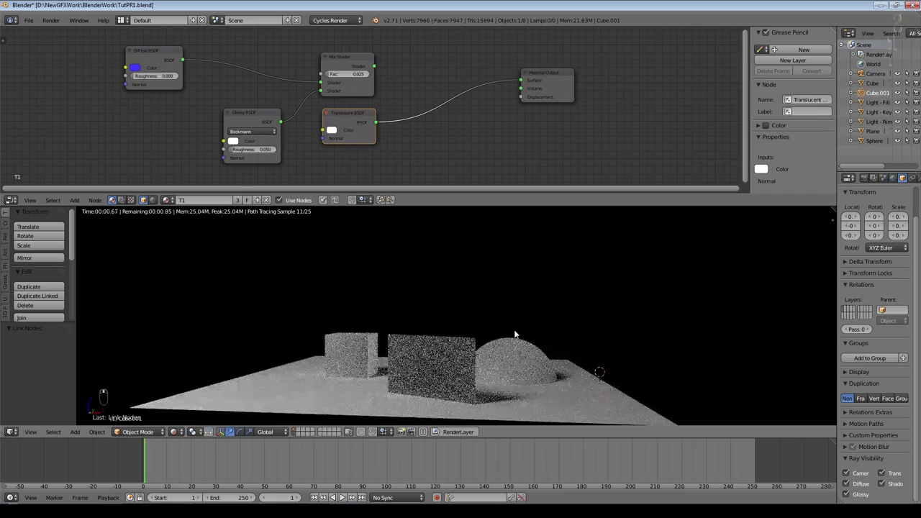
key("KP_0")
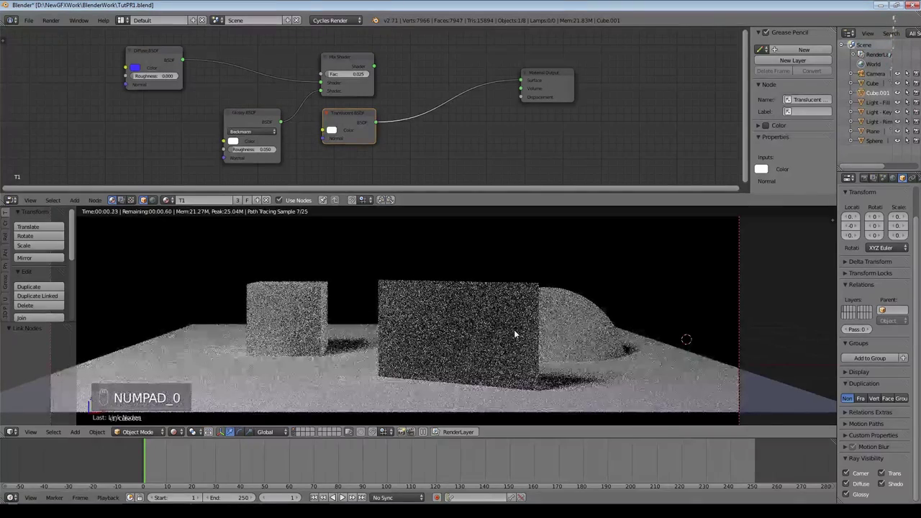
Step: Duplicate the Mix Shader and place the copy between the original and the Material Output
scroll(452, 141, "down", 1)
left_click_drag(265, 113, 219, 118)
left_click(354, 62)
key("shift+d")
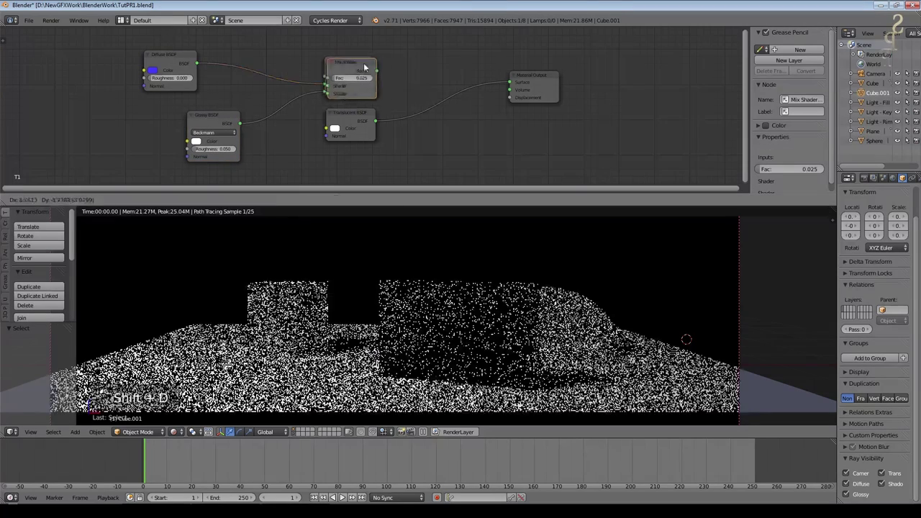
left_click(430, 61)
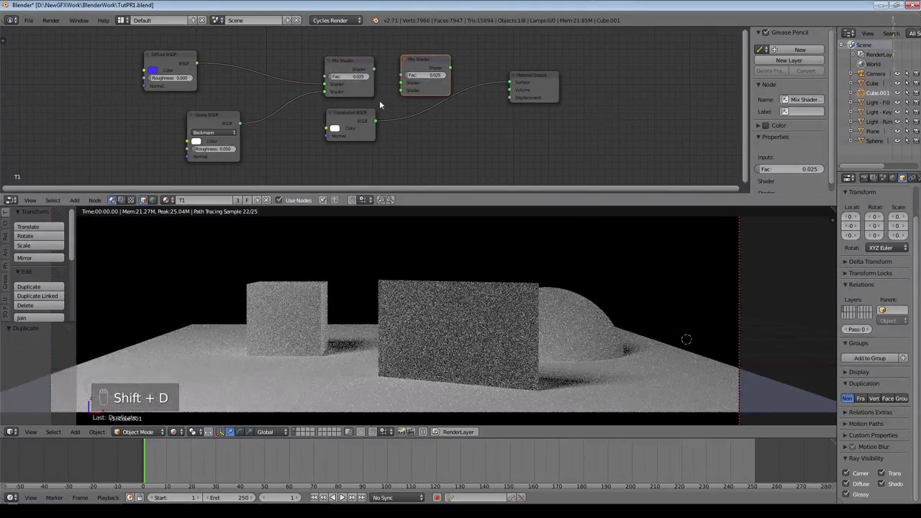
Step: Mix the first Mix Shader with the Translucent BSDF in the second Mix Shader, feed it to Surface, and set its factor to 0.452
left_click_drag(375, 120, 400, 82)
left_click_drag(450, 68, 521, 86)
left_click_drag(418, 75, 435, 75)
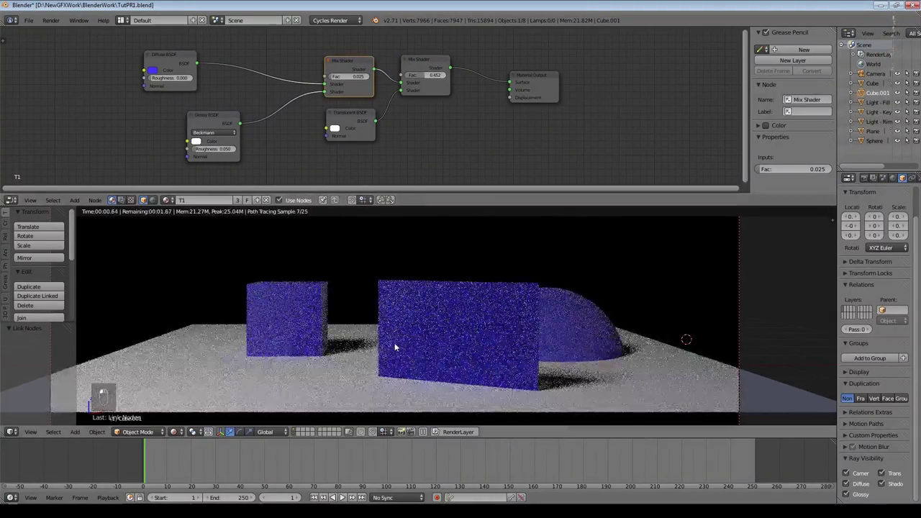
scroll(394, 343, "up", 1)
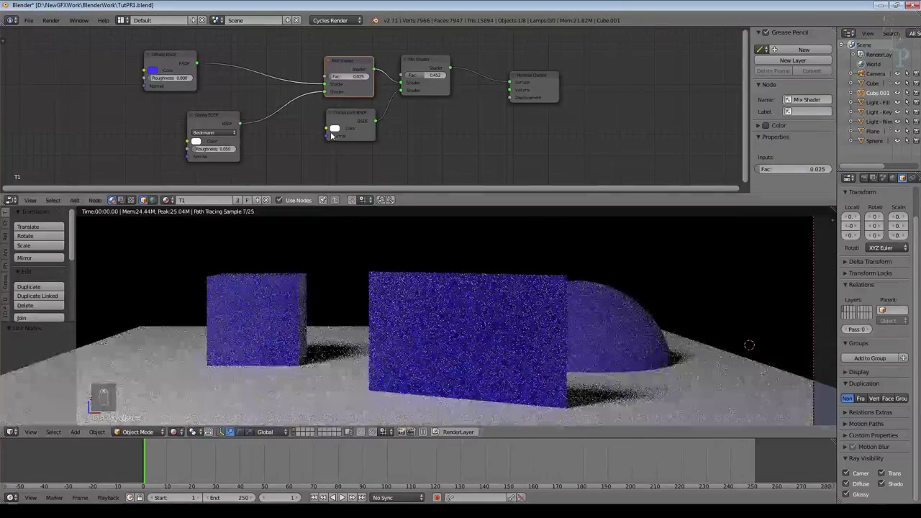
middle_click_drag(461, 310, 394, 310)
scroll(437, 263, "up", 4)
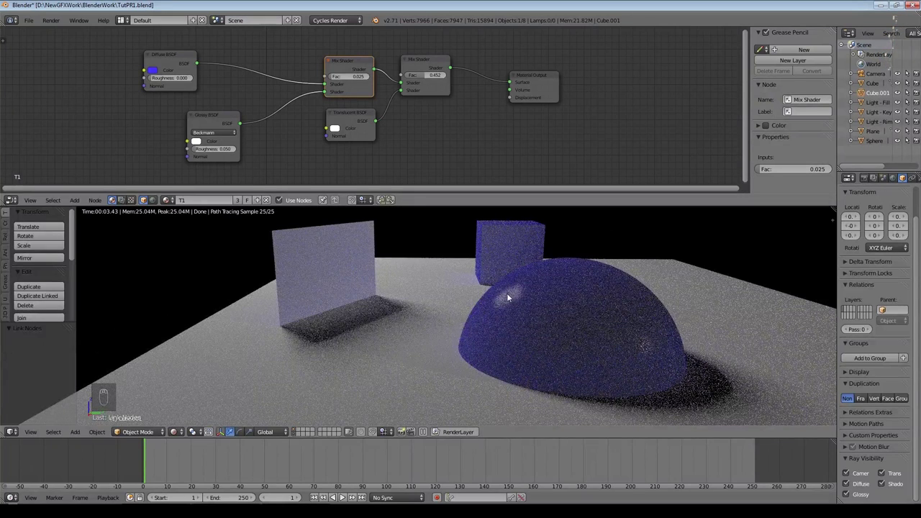
Step: Add an RGB node with the Diffuse BSDF's blue and link it to the Diffuse and Translucent BSDF colours
left_click(75, 200)
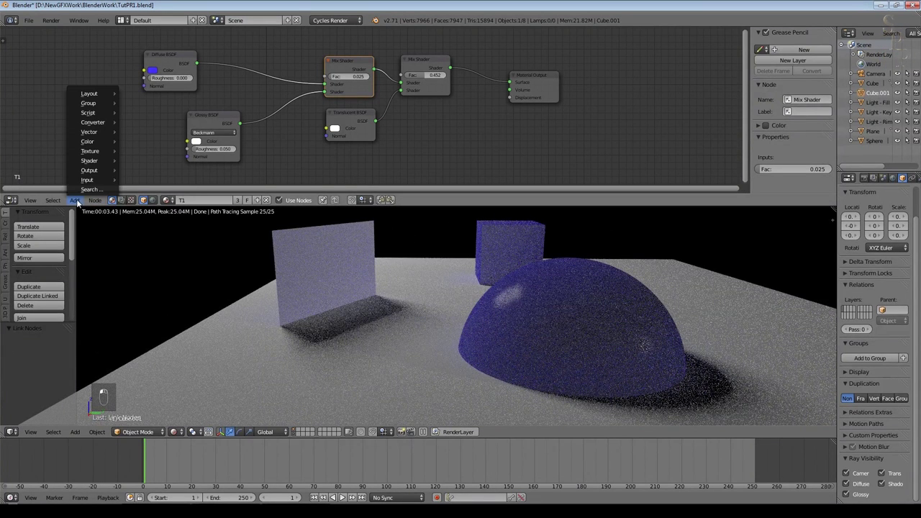
mouse_move(108, 181)
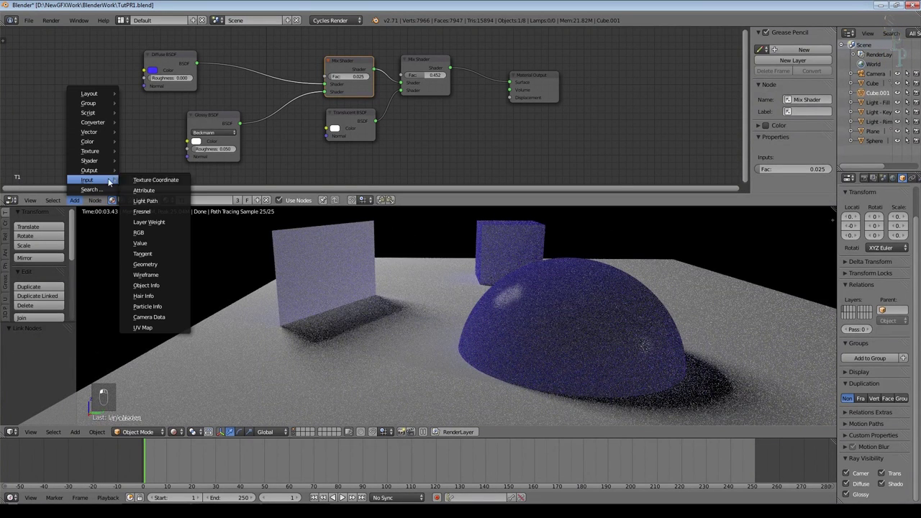
left_click(165, 231)
left_click(53, 65)
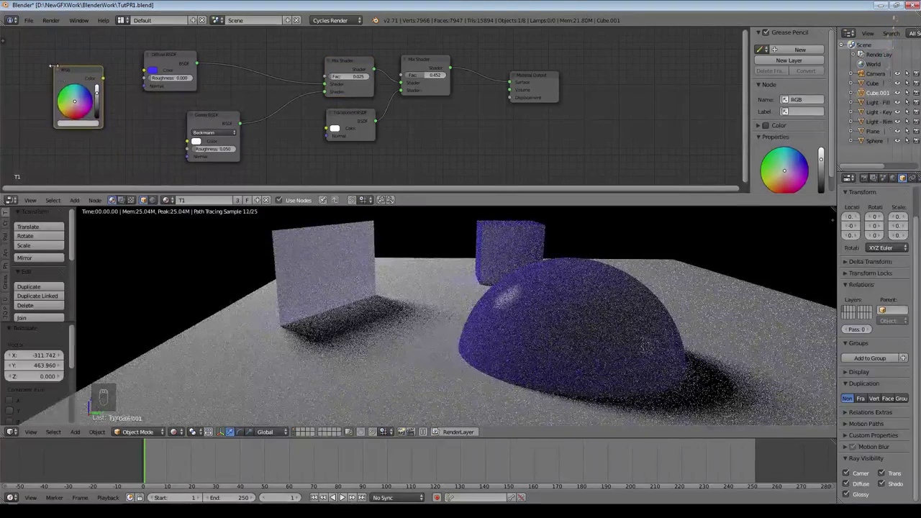
left_click(97, 123)
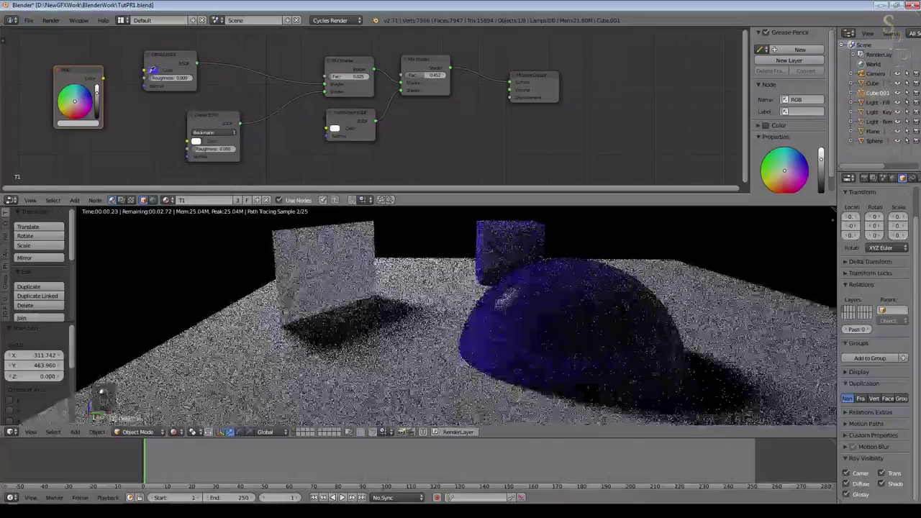
left_click_drag(215, 132, 189, 156)
left_click_drag(103, 82, 328, 129)
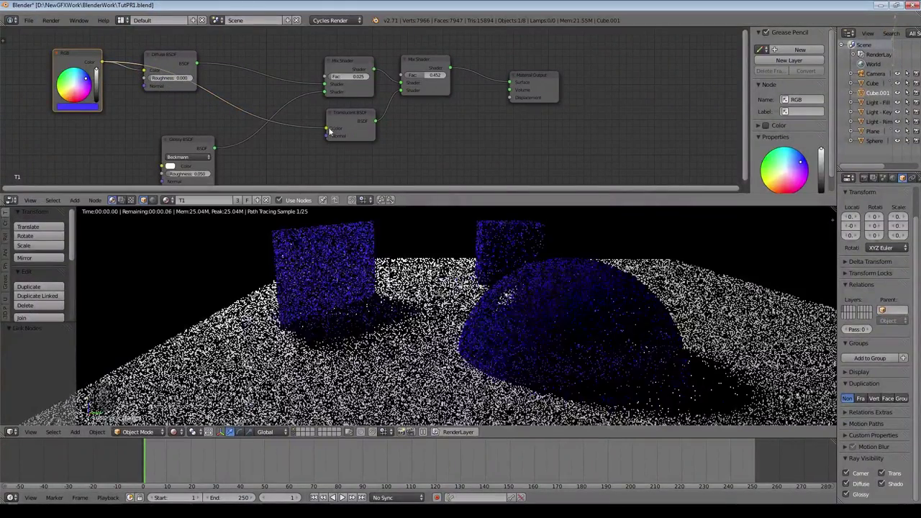
Step: Move the Glossy BSDF and the first Mix Shader up, clear of the Translucent BSDF branch
left_click_drag(189, 142, 256, 104)
left_click_drag(336, 66, 336, 33)
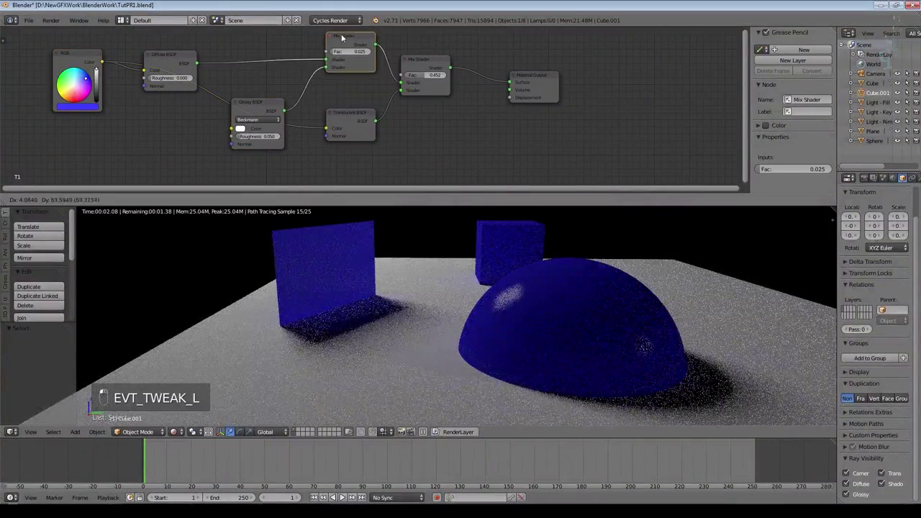
left_click_drag(262, 101, 294, 62)
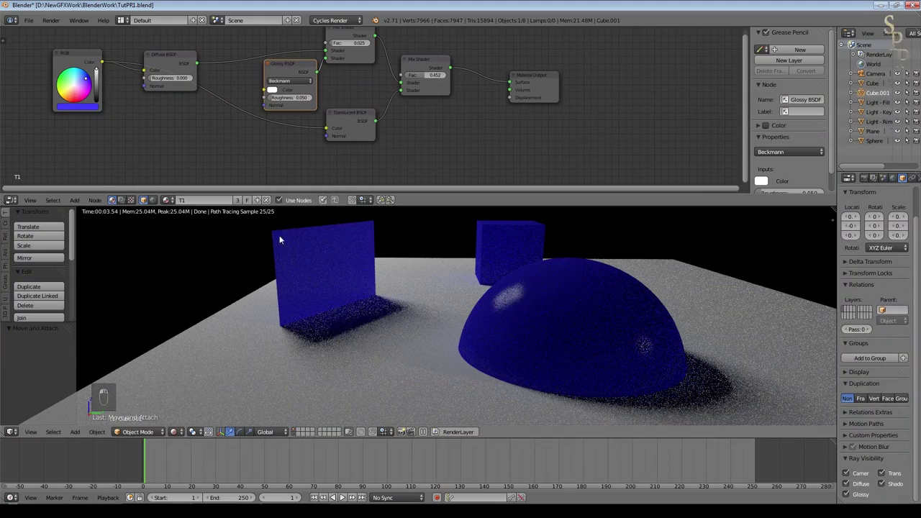
Step: Set the second Mix Shader's factor to 1 and examine the translucency of the upright face from several angles
middle_click_drag(295, 289, 551, 313)
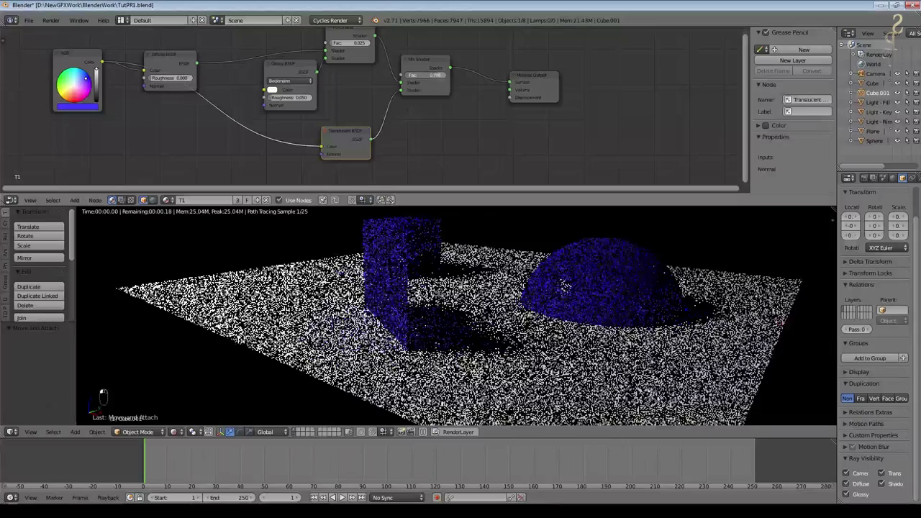
middle_click_drag(566, 288, 604, 295)
middle_click_drag(389, 303, 454, 230)
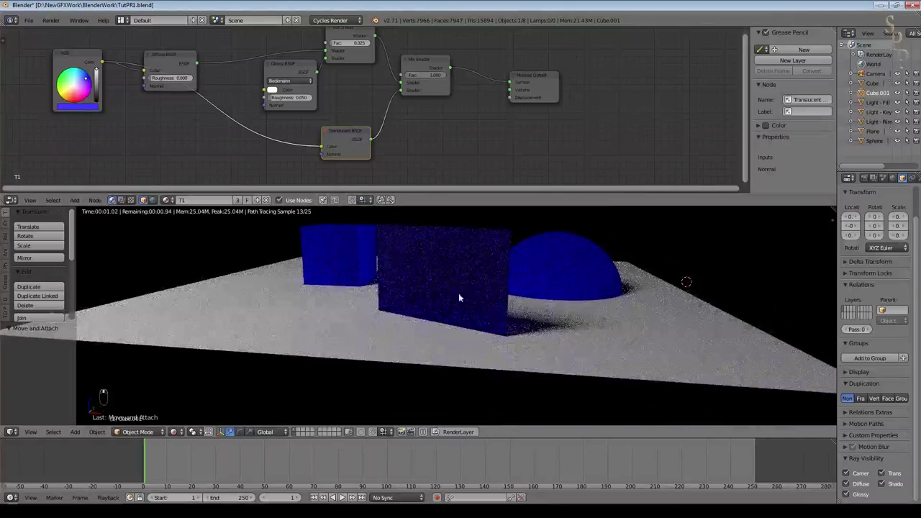
middle_click_drag(468, 282, 398, 290)
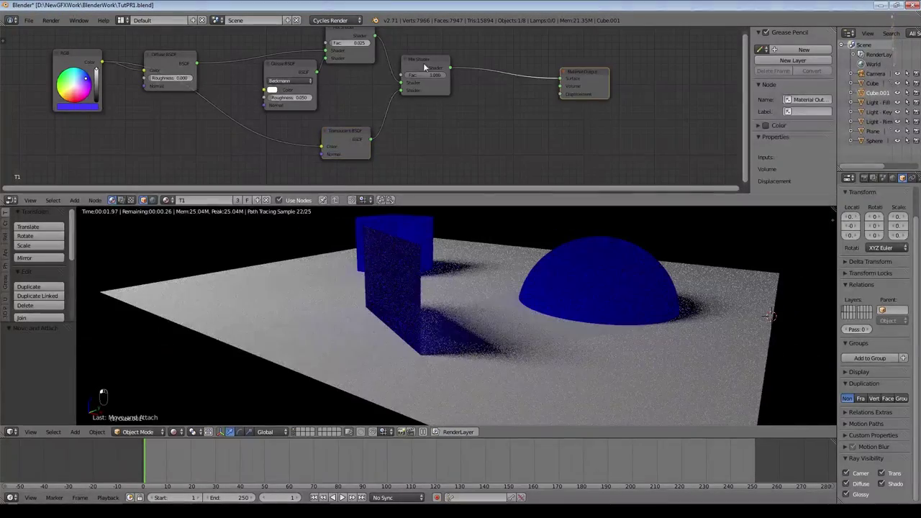
Step: Move the second Mix Shader closer to the Material Output and add an Add Shader node below it
left_click_drag(426, 63, 479, 60)
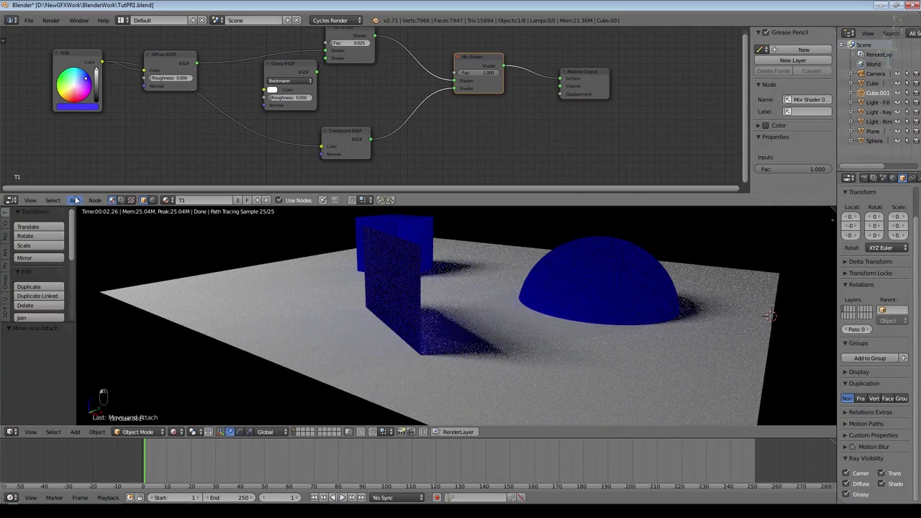
left_click(74, 199)
mouse_move(104, 165)
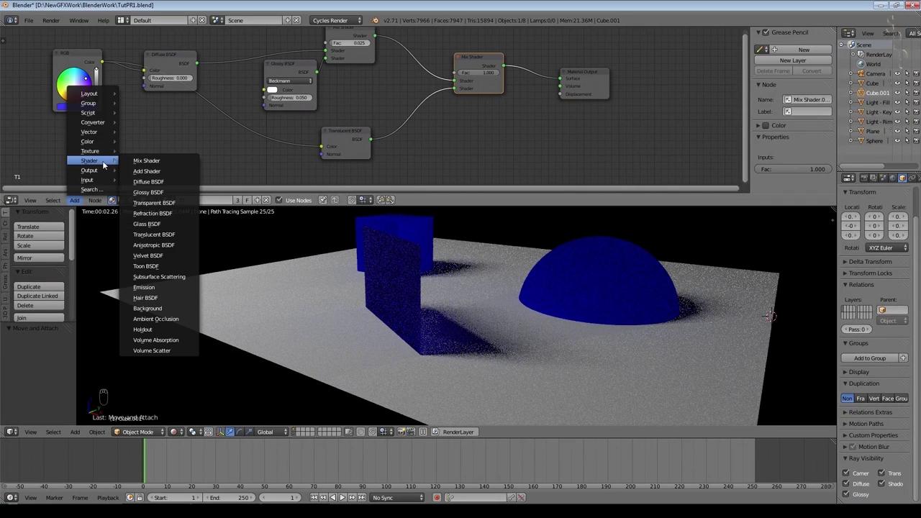
left_click(150, 171)
left_click(453, 103)
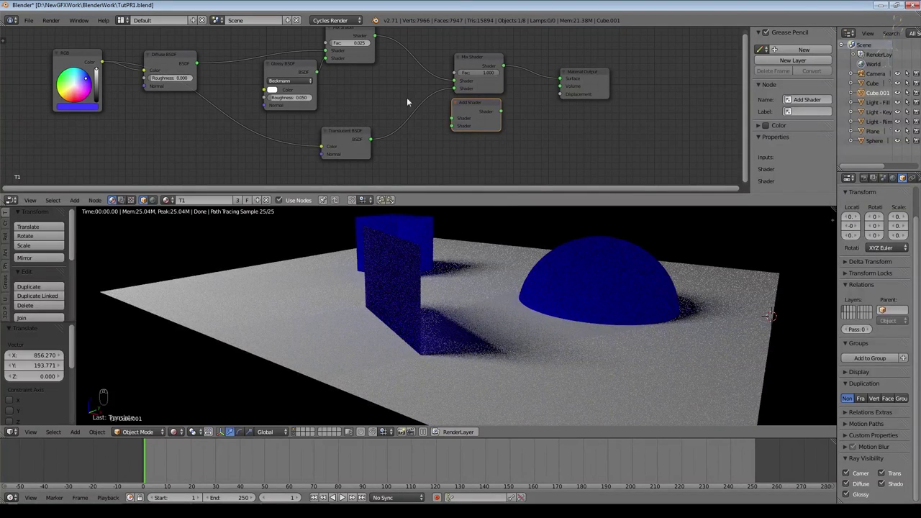
Step: Feed the first Mix Shader and the Translucent BSDF into the Add Shader and link its output to Surface
left_click_drag(501, 112, 510, 111)
left_click_drag(561, 81, 560, 80)
left_click_drag(375, 35, 400, 62)
left_click_drag(452, 113, 453, 118)
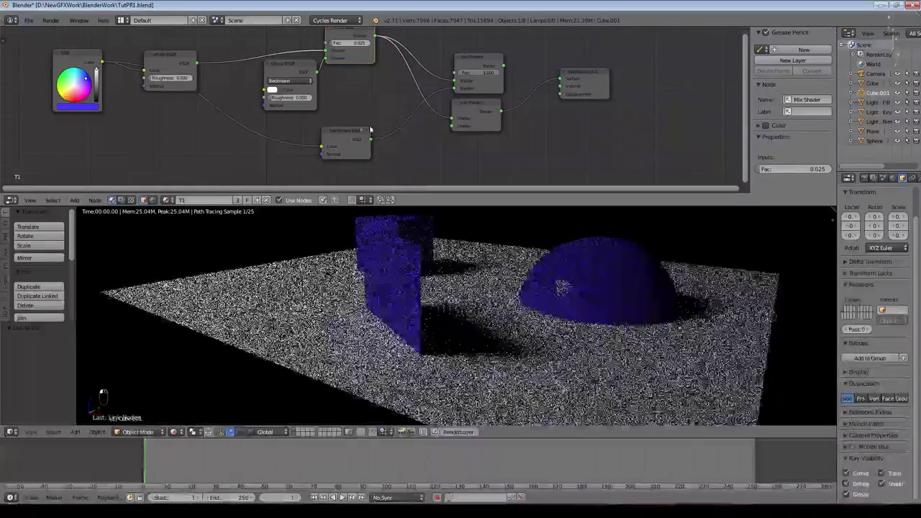
left_click_drag(371, 139, 453, 126)
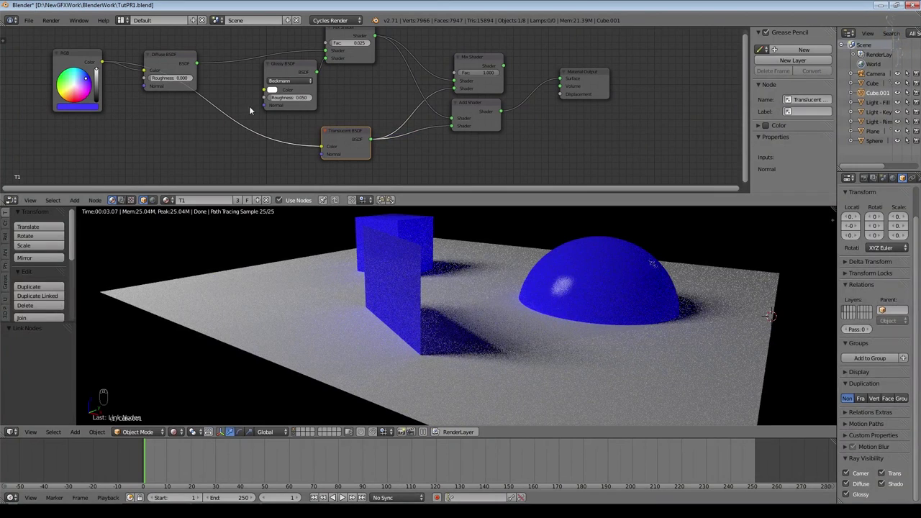
Step: Delete the second Mix Shader and rearrange the Add Shader, Diffuse BSDF and Translucent BSDF in the freed space
left_click_drag(494, 65, 494, 24)
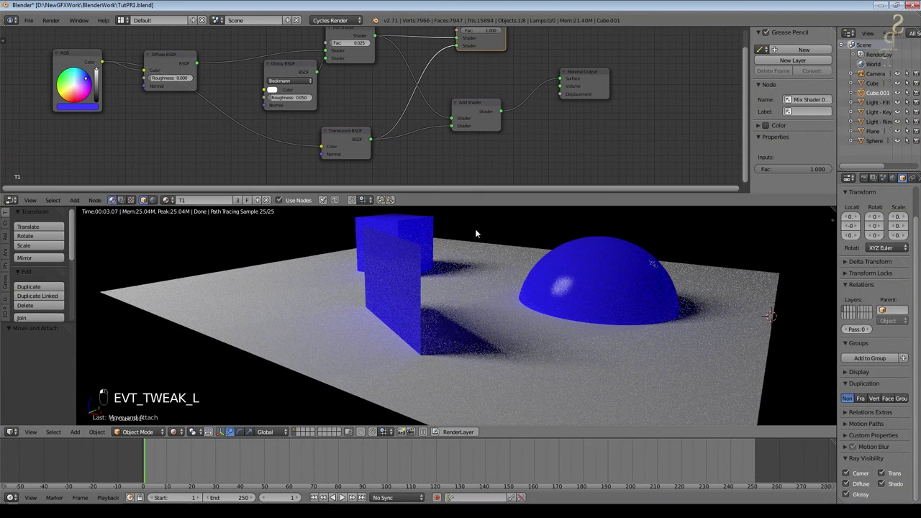
key("Delete")
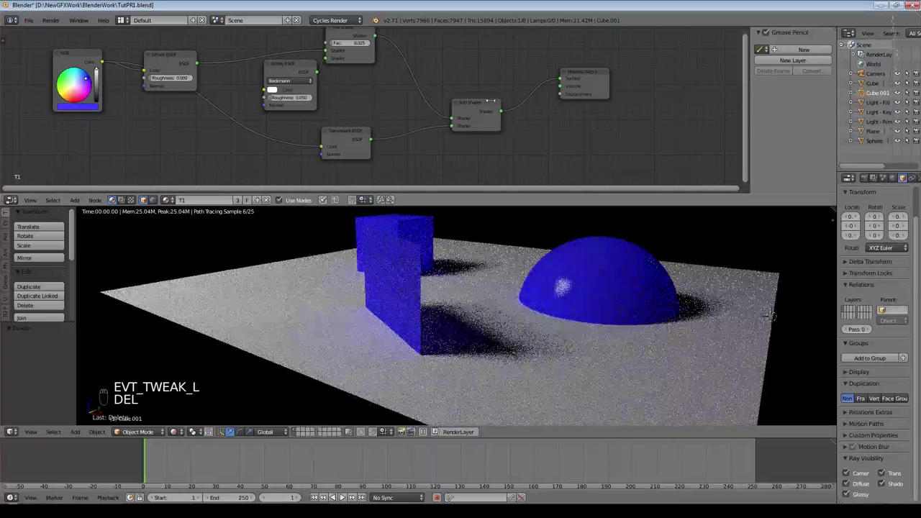
left_click_drag(471, 118, 472, 87)
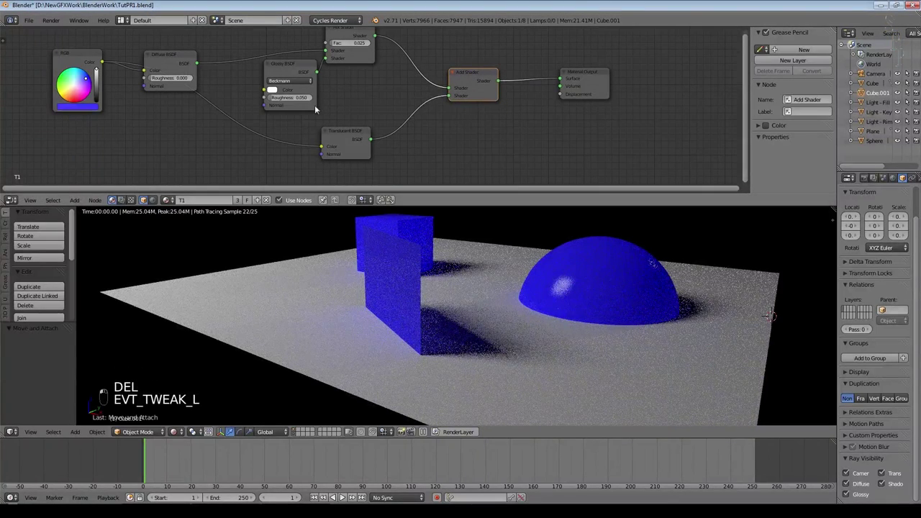
left_click_drag(183, 67, 199, 47)
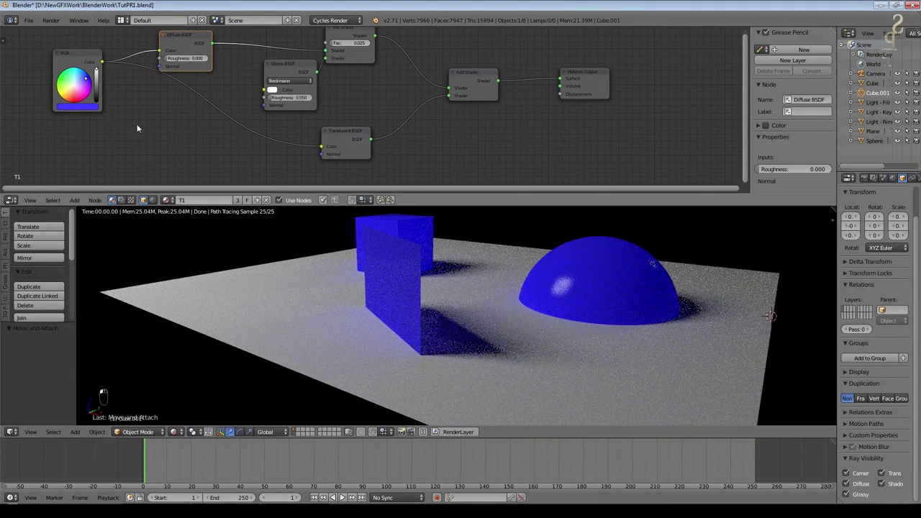
left_click_drag(351, 131, 331, 136)
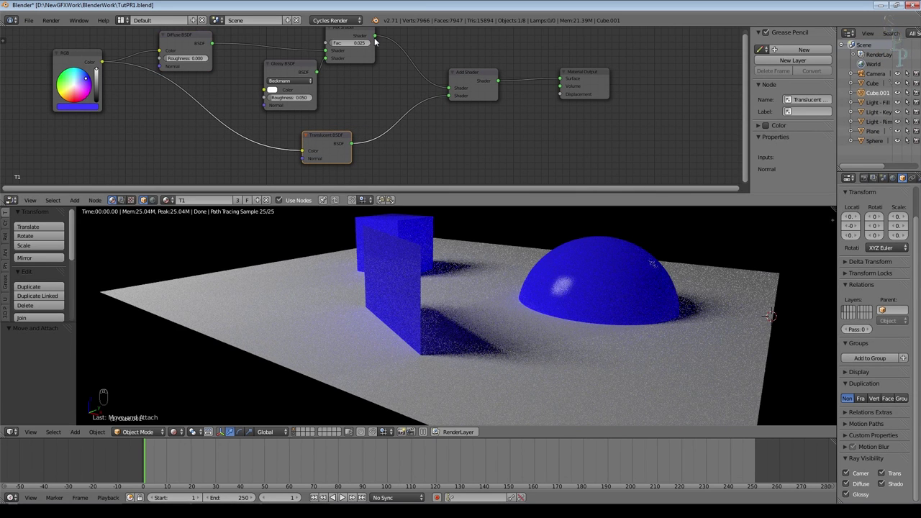
Step: Link the Mix Shader directly to Surface and move it and the Glossy BSDF between the Add Shader and the Material Output
left_click_drag(375, 36, 379, 40)
left_click_drag(560, 77, 561, 78)
left_click_drag(472, 76, 332, 121)
left_click_drag(367, 36, 521, 44)
left_click_drag(292, 72, 465, 93)
left_click_drag(362, 108, 392, 75)
left_click_drag(321, 141, 270, 127)
left_click_drag(397, 80, 355, 65)
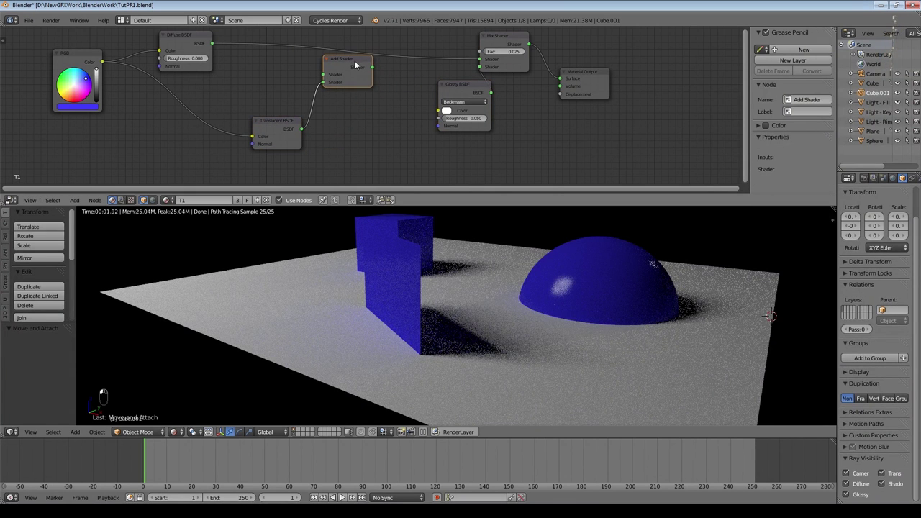
Step: Link the Diffuse BSDF to the Add Shader's free input and the Add Shader's output to the Mix Shader's first shader input
key("Home")
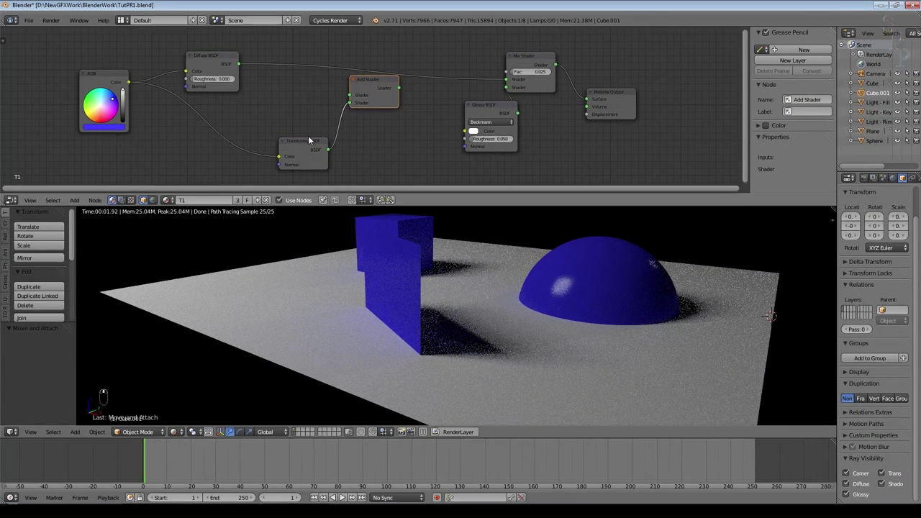
left_click_drag(308, 140, 305, 128)
left_click_drag(239, 63, 291, 77)
left_click_drag(353, 100, 508, 79)
left_click(377, 88)
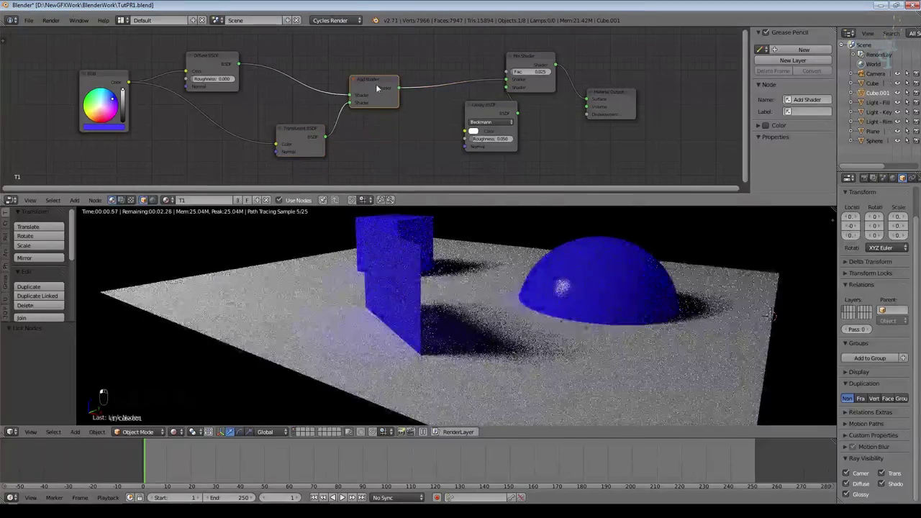
Step: Space out the Add Shader, Translucent, Diffuse and Glossy nodes, and examine the upright face in the rendered view
left_click_drag(377, 88, 404, 80)
left_click_drag(300, 133, 229, 137)
left_click_drag(204, 62, 219, 69)
left_click_drag(390, 82, 383, 82)
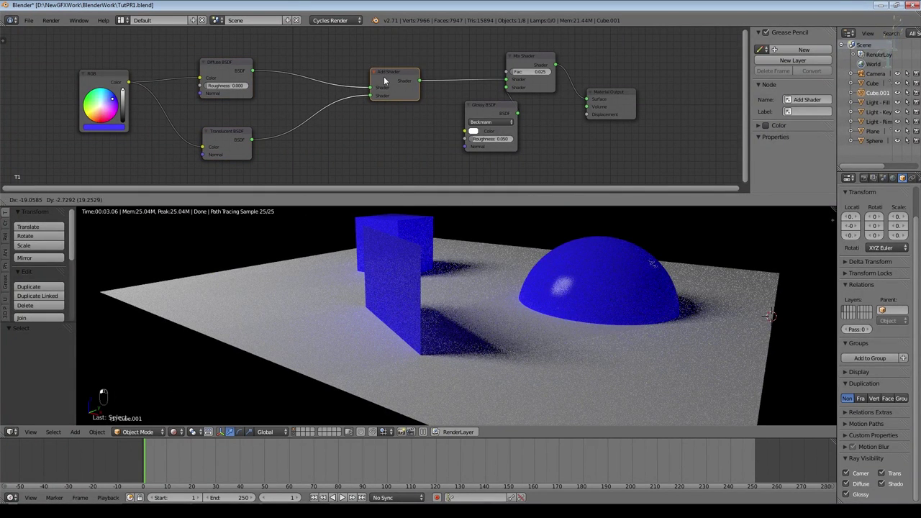
left_click_drag(489, 112, 451, 115)
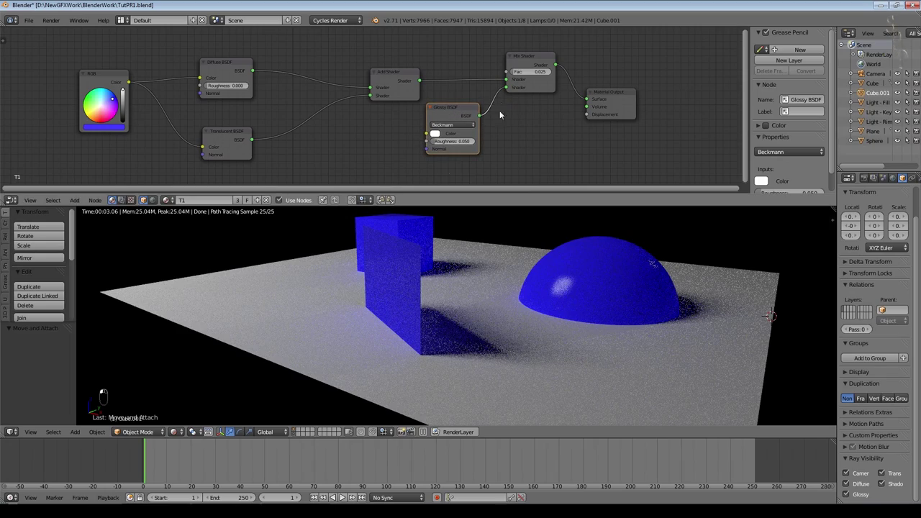
mouse_move(477, 287)
middle_mouse_down()
mouse_move(292, 269)
mouse_move(490, 281)
middle_mouse_up()
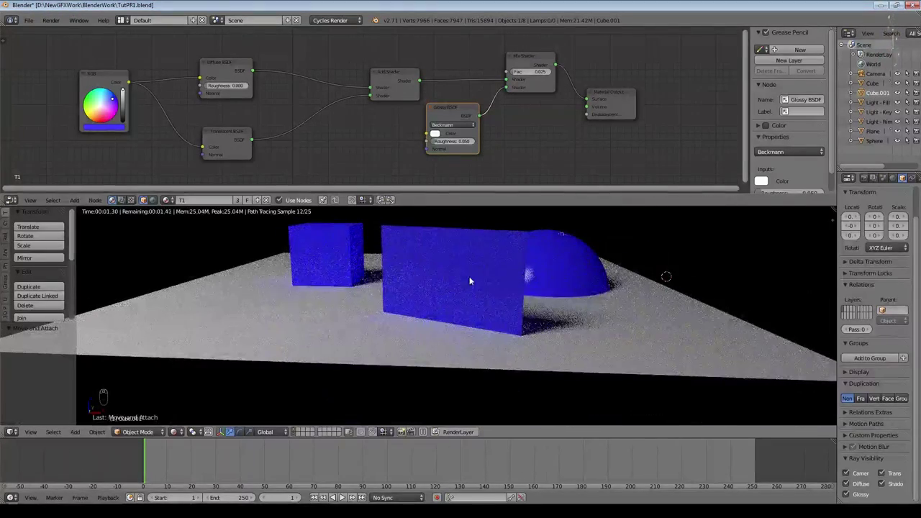
middle_click_drag(427, 304, 499, 252)
Step: Make room before the Translucent BSDF and insert a Gamma node into its link from the RGB node
left_click_drag(217, 136, 263, 121)
left_click(77, 200)
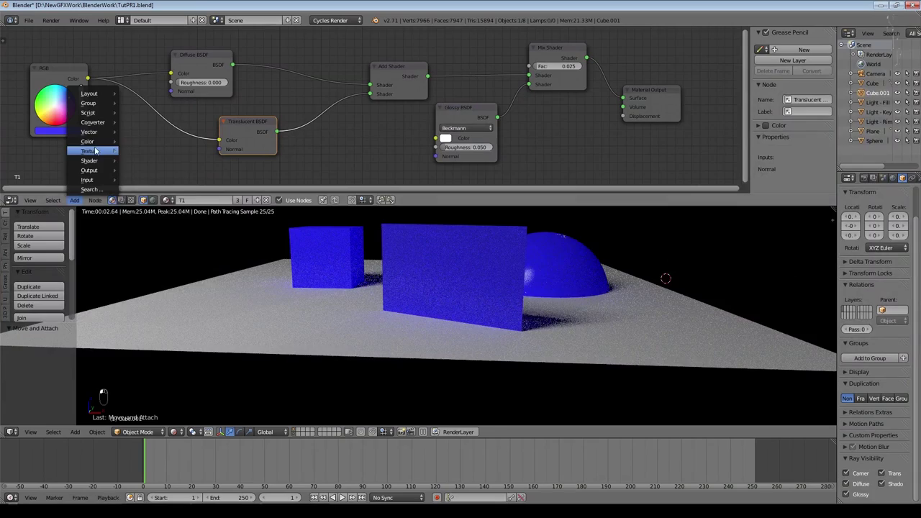
mouse_move(87, 141)
left_click(157, 194)
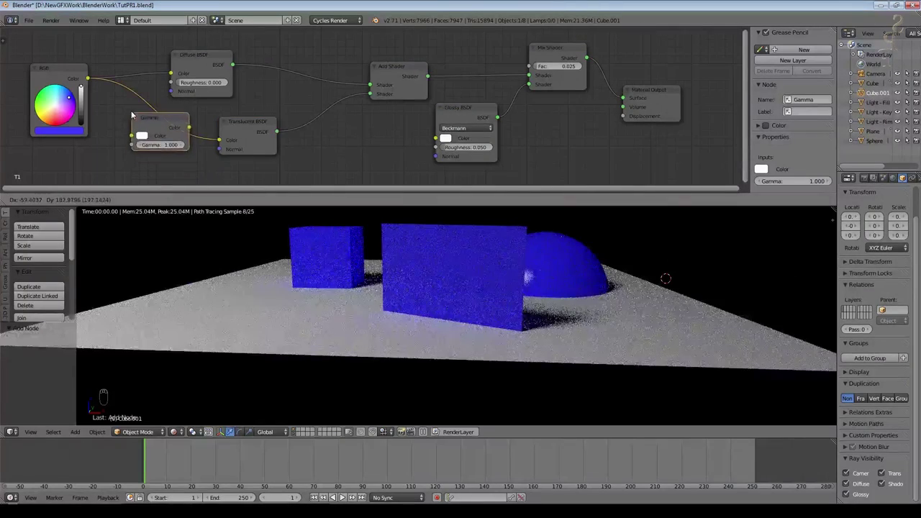
left_click(131, 109)
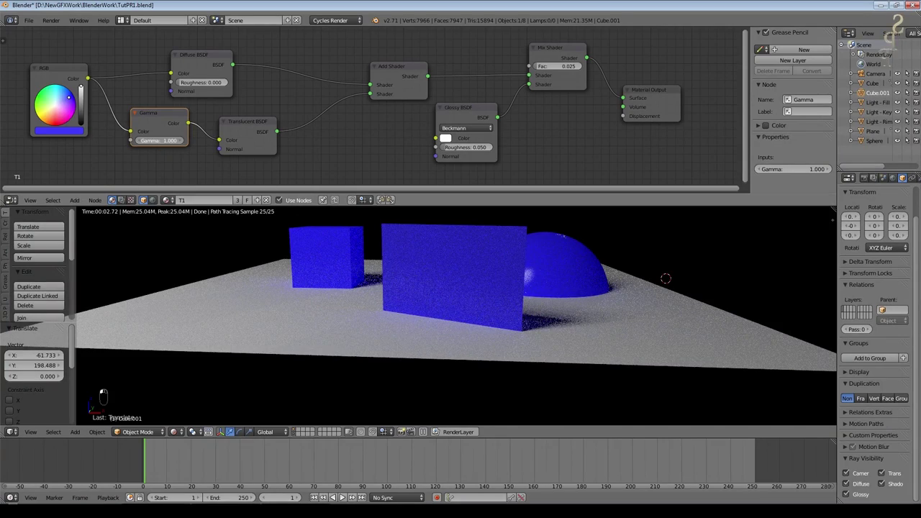
Step: Raise the Gamma node's value to 1.5, then lower it to 1.4
left_click(180, 141)
left_click(179, 140)
left_click(180, 141)
left_click(180, 141)
left_click(180, 140)
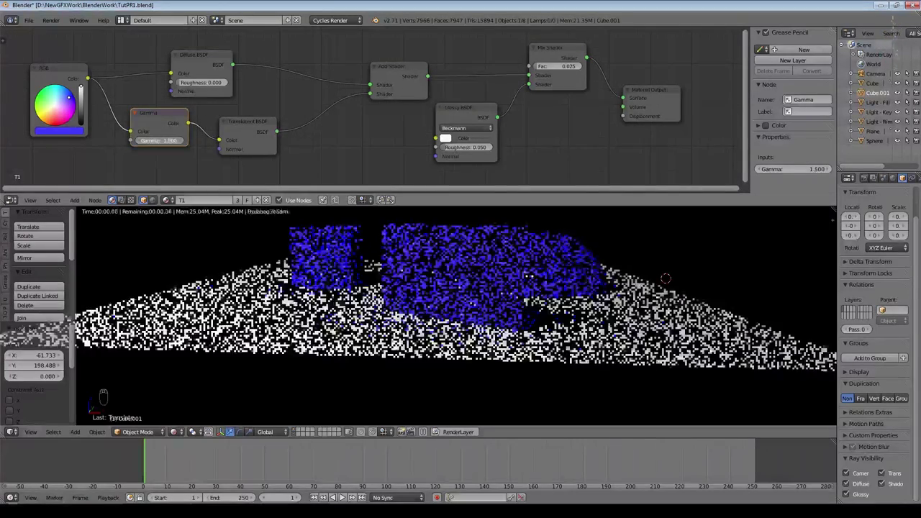
left_click(138, 140)
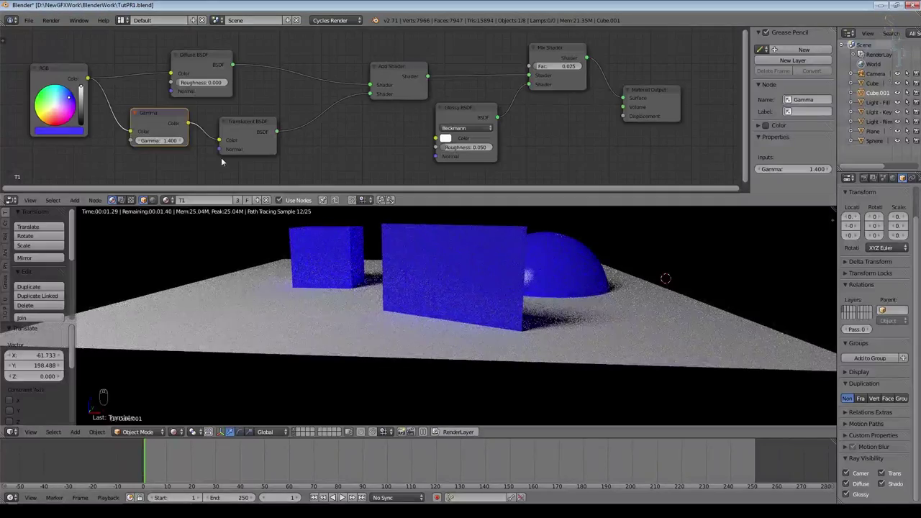
Step: Set the Gamma node's value to 10 and examine both sides of the upright face in the rendered view
middle_click_drag(411, 265, 216, 273)
scroll(216, 274, "up", 3)
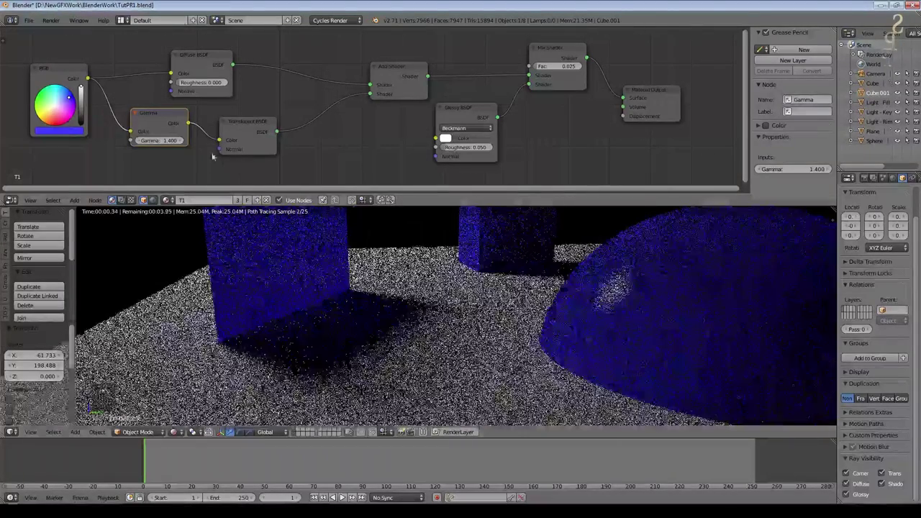
left_click_drag(160, 140, 288, 141)
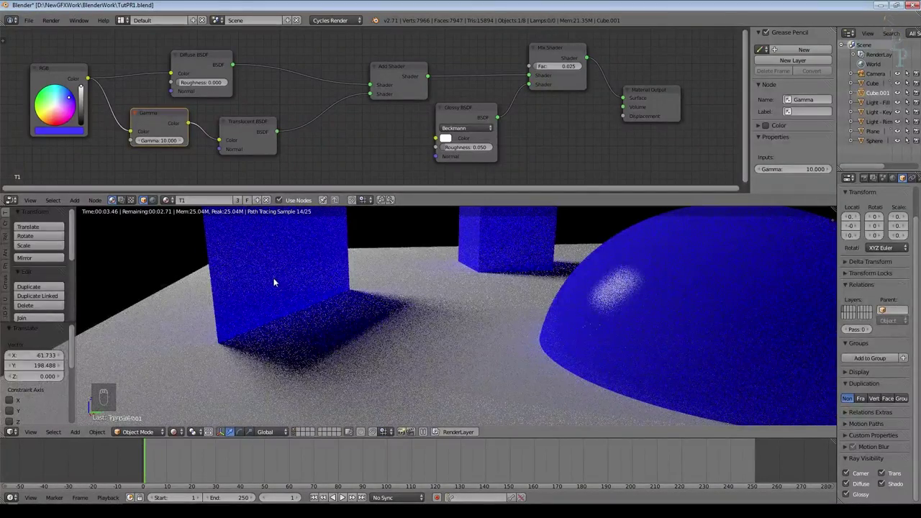
middle_click_drag(237, 263, 317, 265)
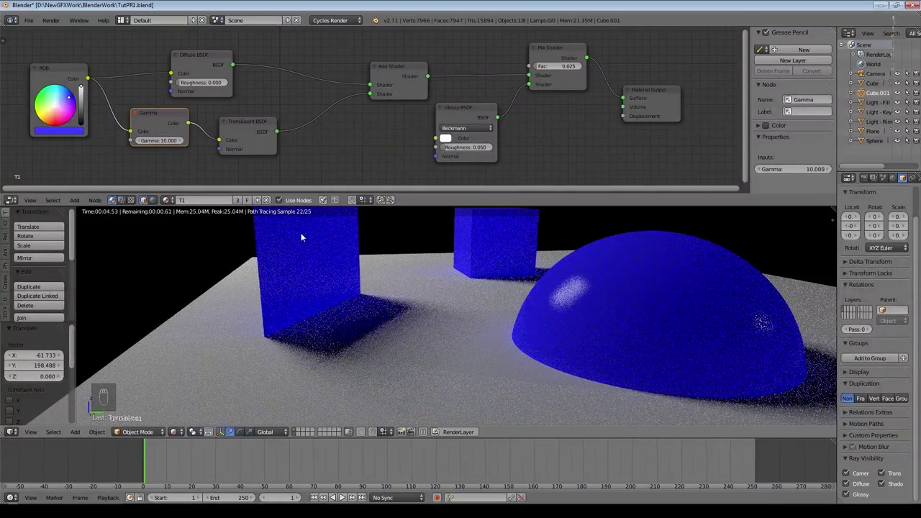
middle_click_drag(313, 286, 559, 264)
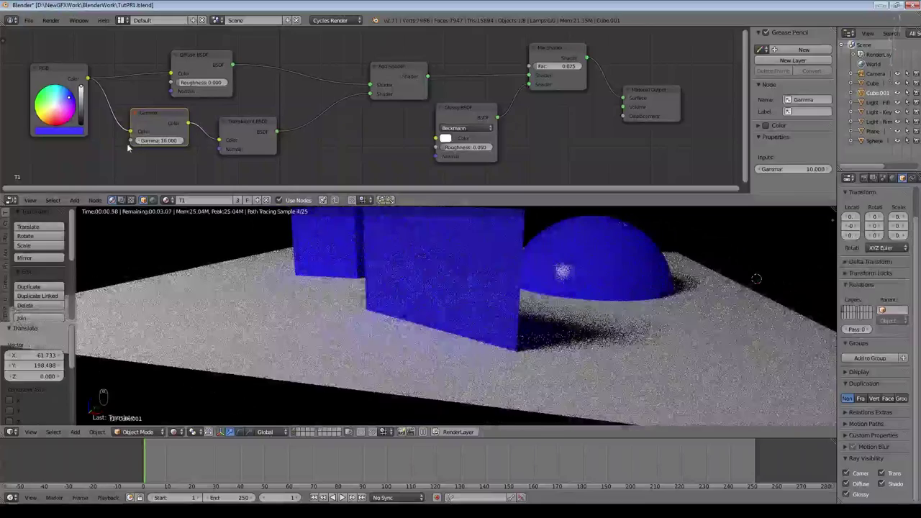
Step: Set the Gamma node's value to 1.7
left_click(167, 141)
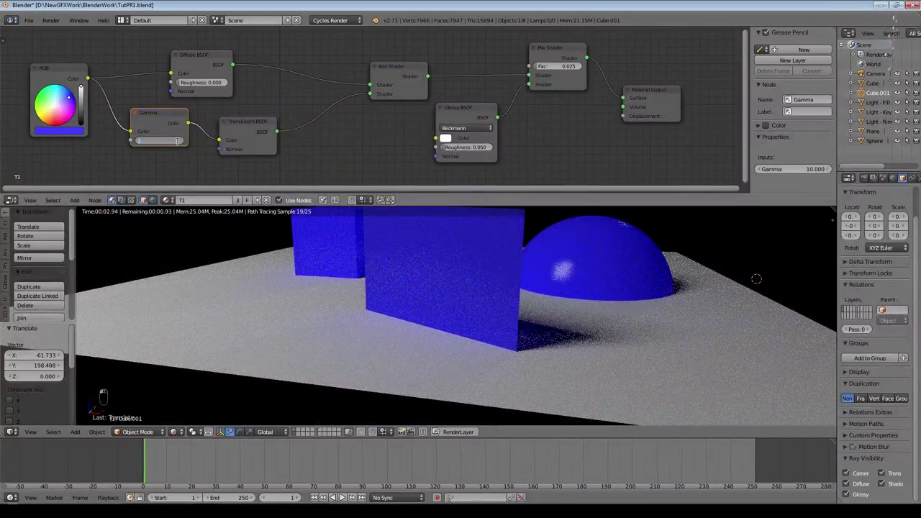
type("1.7")
key("Return")
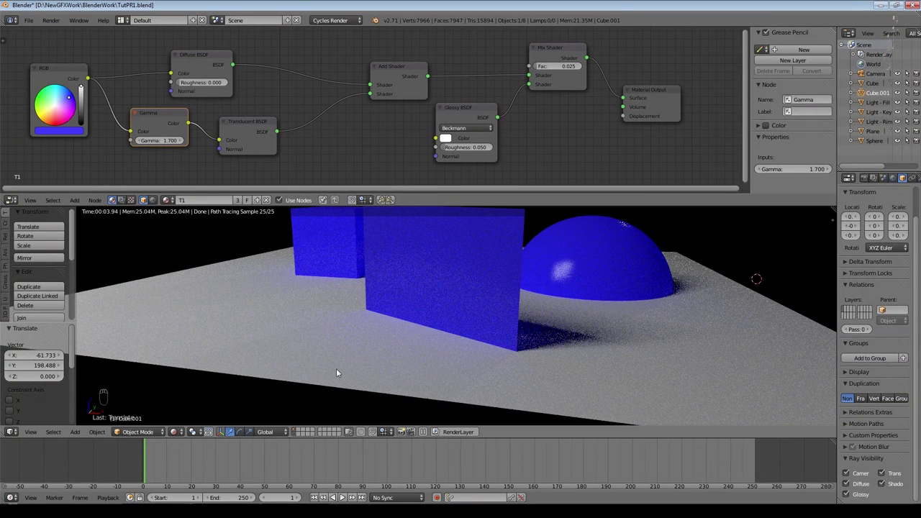
Step: Switch the 3D view to solid shading and show only the first layer so the mesh lights are hidden
left_click(173, 434)
left_click(206, 397)
scroll(358, 346, "down", 3)
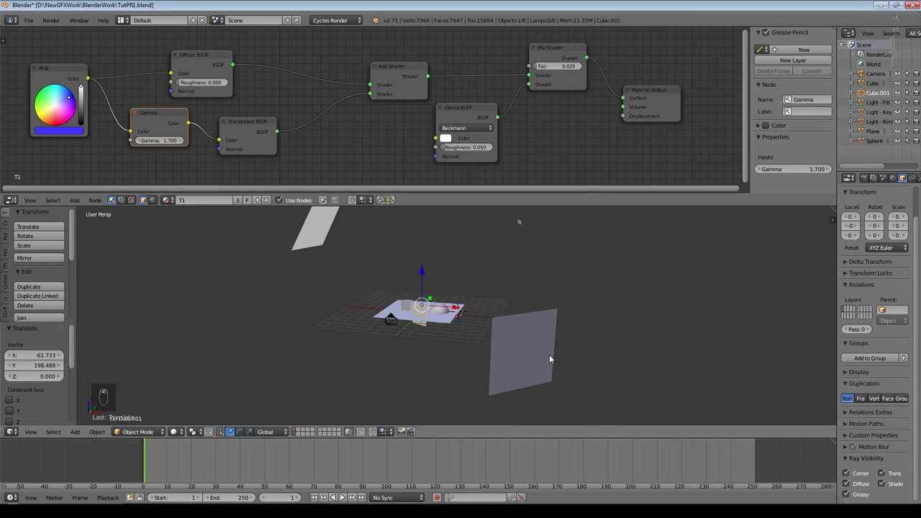
right_click(343, 235)
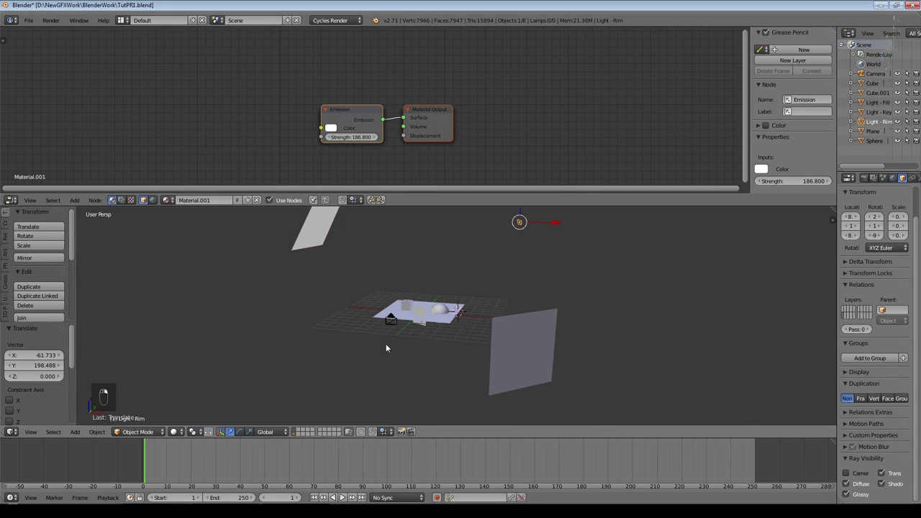
left_click(294, 430)
scroll(450, 339, "up", 1)
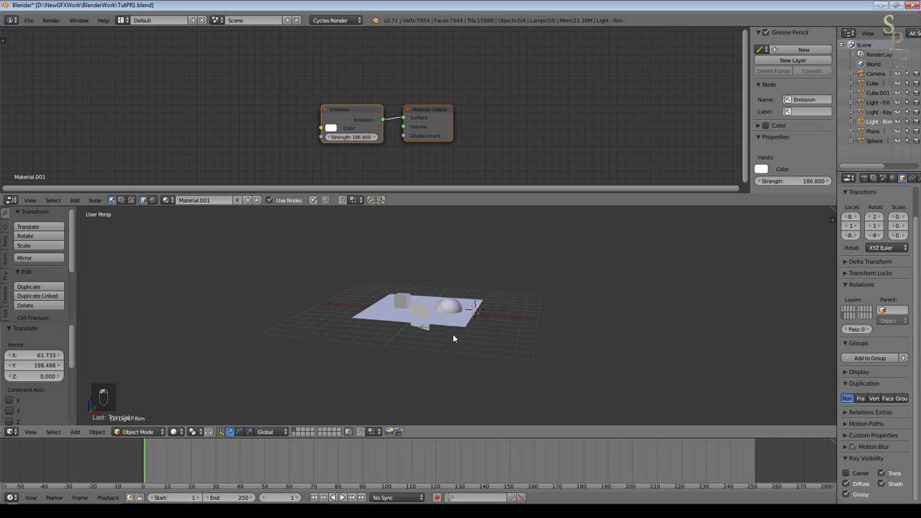
Step: Add a Sun lamp and move it above and beside the plane by about X 7.016, Y 4.639, Z 9.246
key("shift+a")
mouse_move(447, 444)
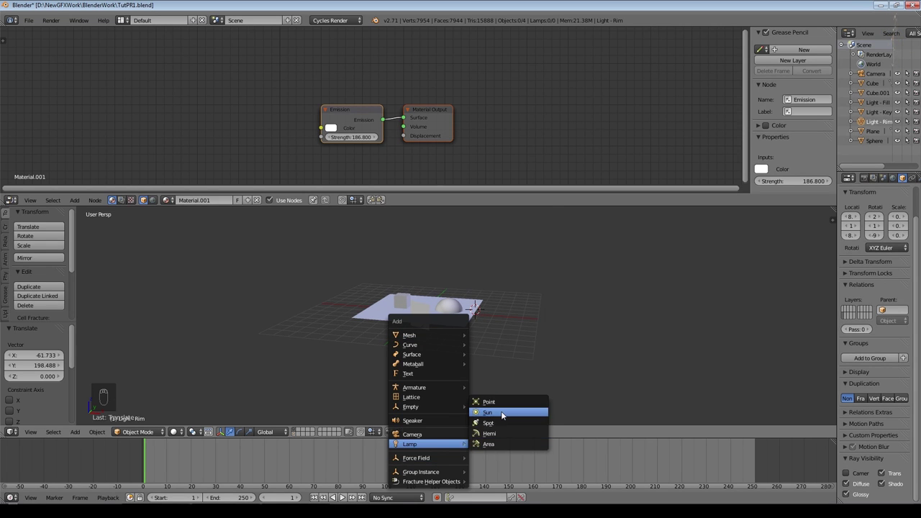
left_click(501, 414)
key("g")
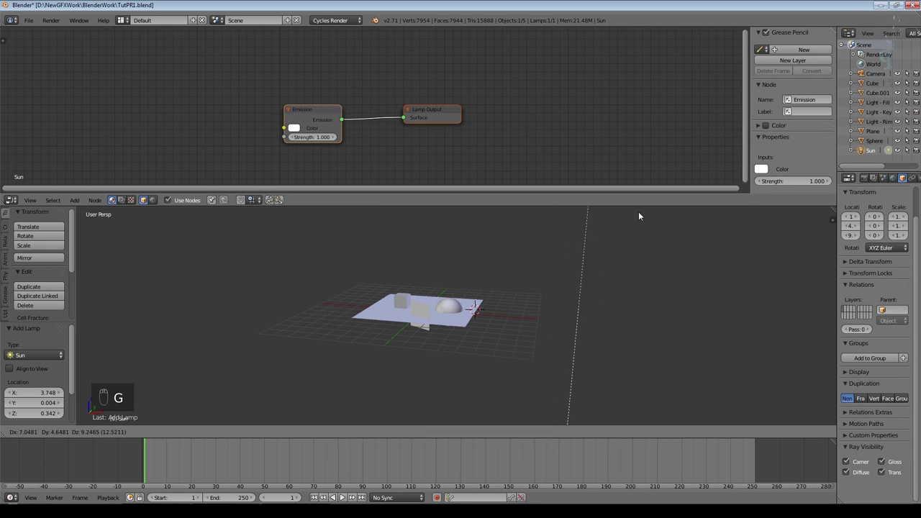
left_click(639, 216)
scroll(638, 287, "down", 1)
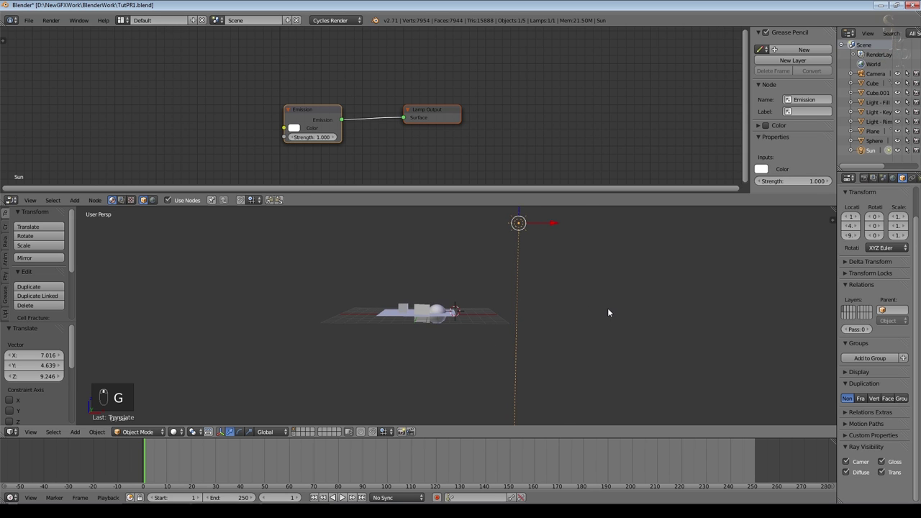
Step: Aim the Sun lamp with rotations of about 44.16° and -39.85° in two views, and preview the render through the camera
key("r")
left_click(573, 308)
middle_click_drag(572, 308, 497, 355)
key("r")
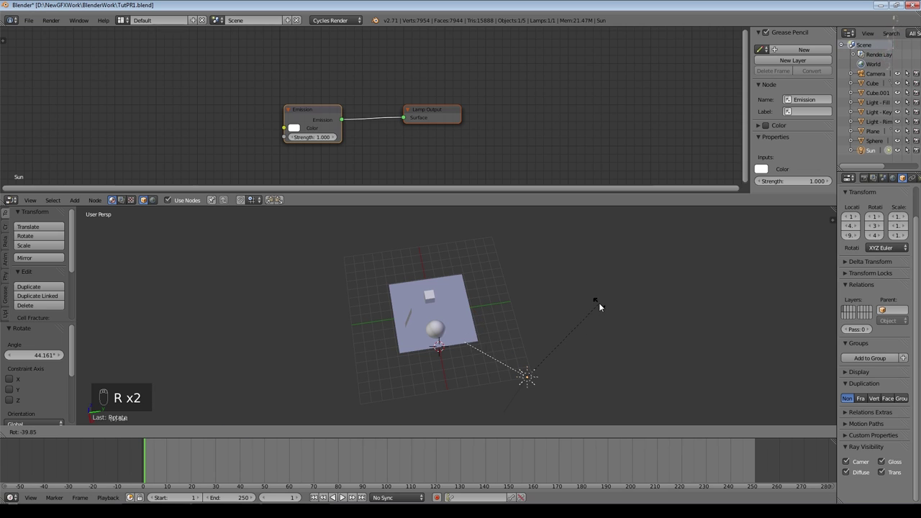
left_click(599, 302)
key("shift+z")
key("KP_0")
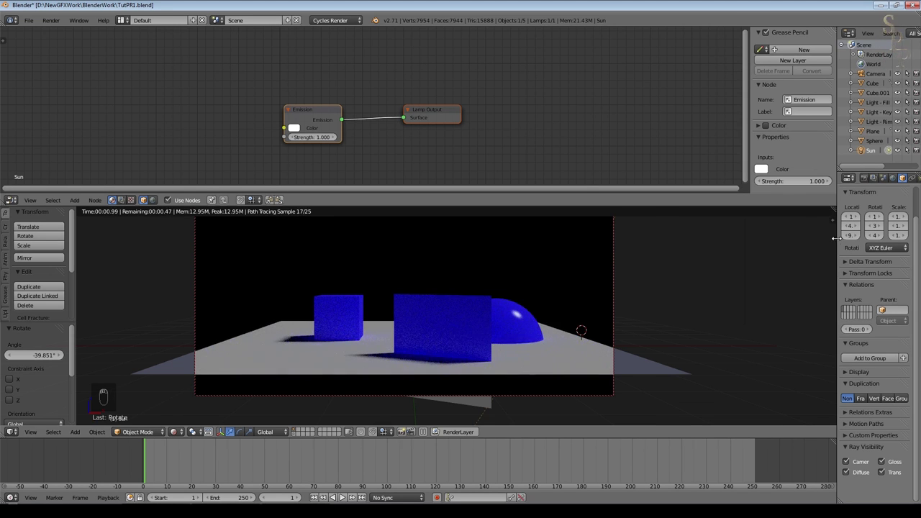
Step: Duplicate the thin front panel in solid shading and offset the copy by about X 1.431, Z -0.021
left_click_drag(835, 238, 745, 238)
scroll(452, 315, "up", 2)
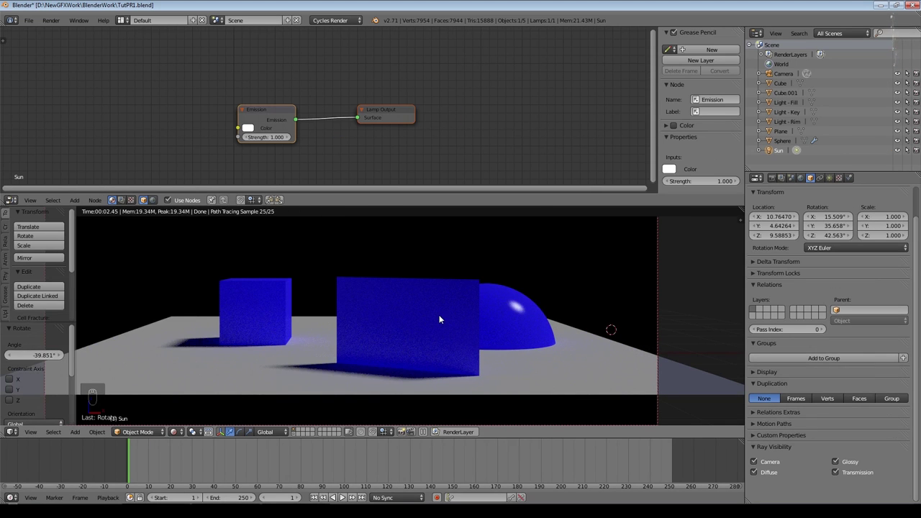
right_click(440, 320)
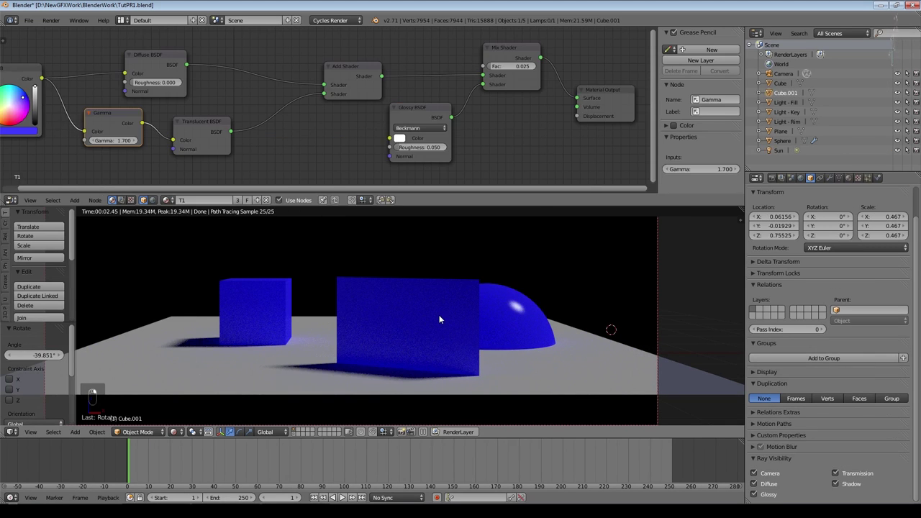
left_click(174, 433)
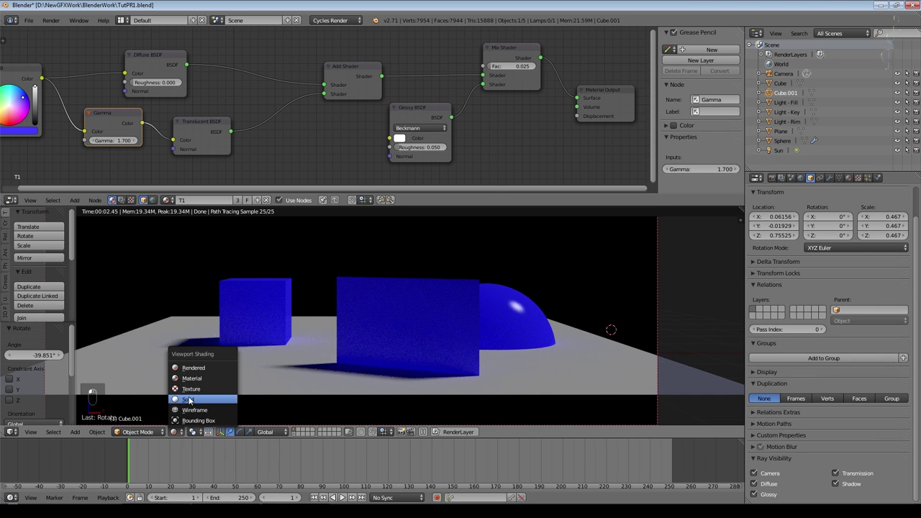
left_click(190, 398)
key("shift+d")
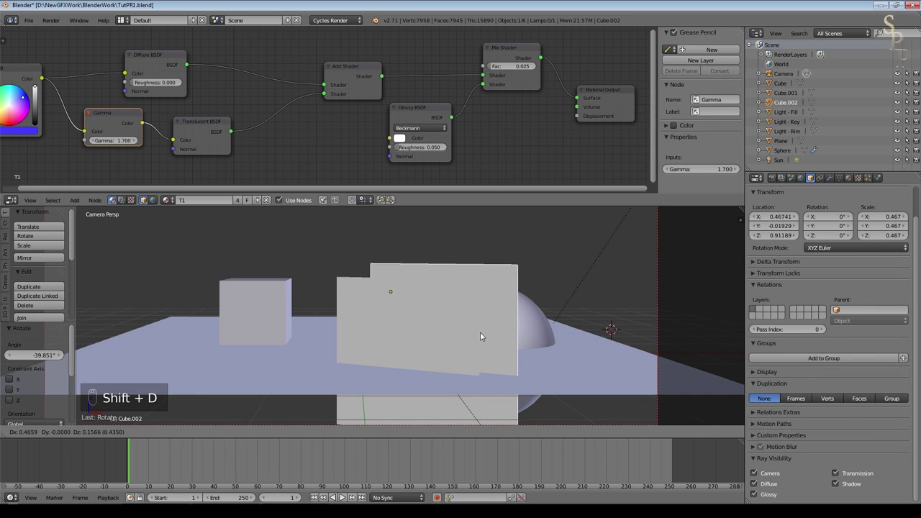
left_click(545, 350)
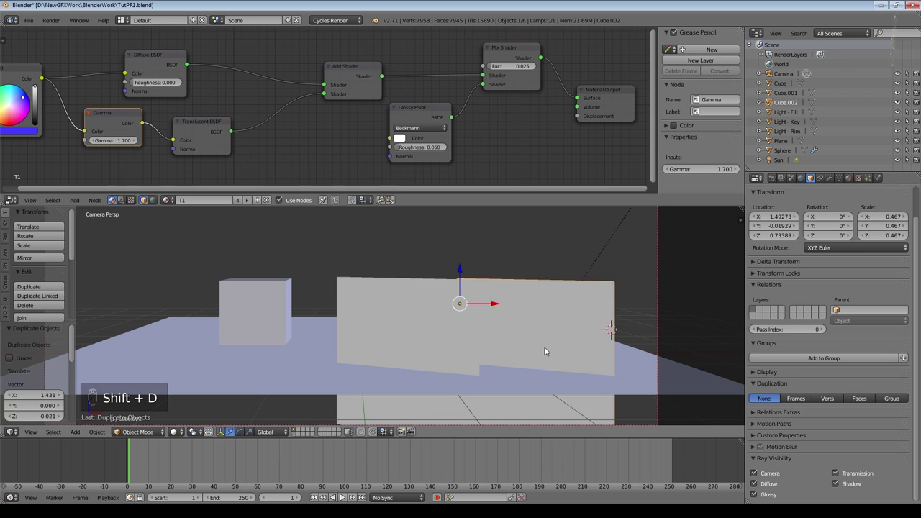
Step: Rotate the duplicated panel about -108.8° around Z and shift it sideways in the camera view
key("r")
key("z")
left_click(503, 347)
key("g")
left_click(437, 353)
Step: Place the rotated copy at about X 1.755, Y -2.126, Z 0.562, using the top and camera views, and preview it rendered
key("KP_7")
key("g")
left_click(405, 324)
key("KP_0")
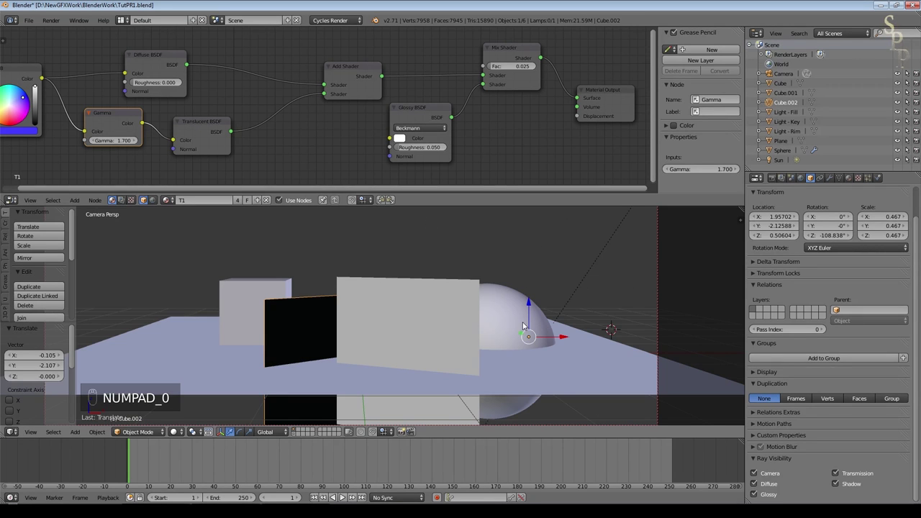
key("shift+z")
right_click(312, 332)
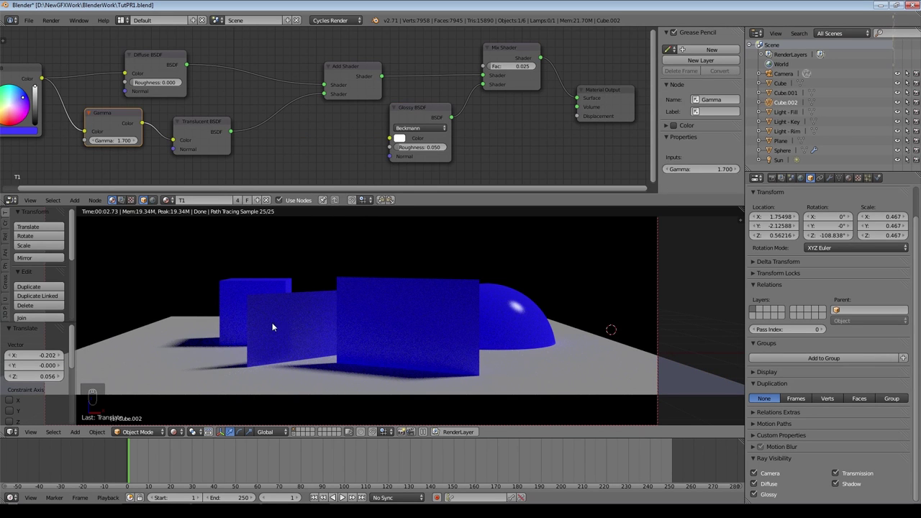
scroll(333, 334, "up", 1)
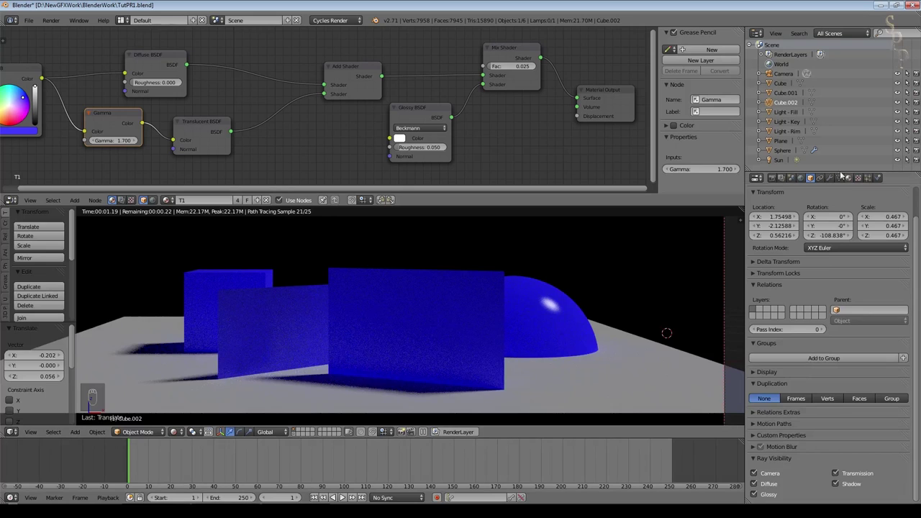
Step: Select the Sun lamp and set its emission strength to 3
left_click(779, 160)
left_click(830, 178)
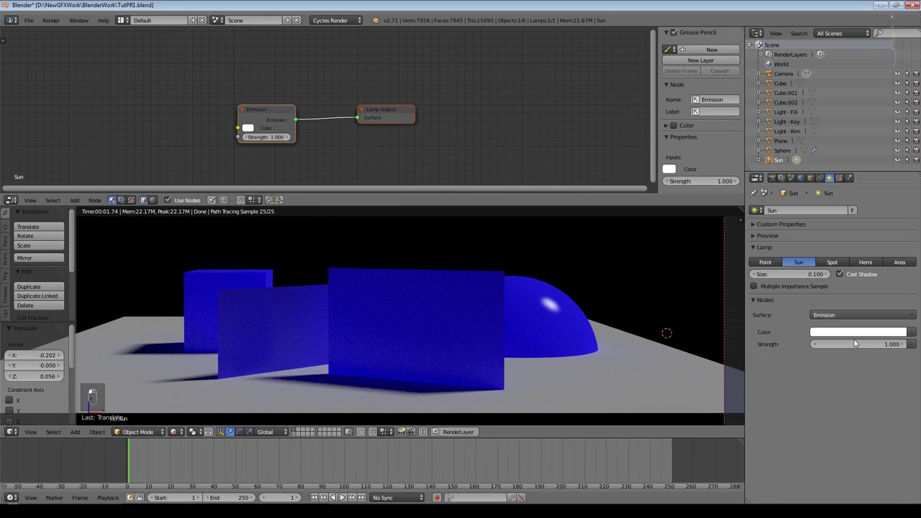
left_click(881, 344)
type("3")
key("Return")
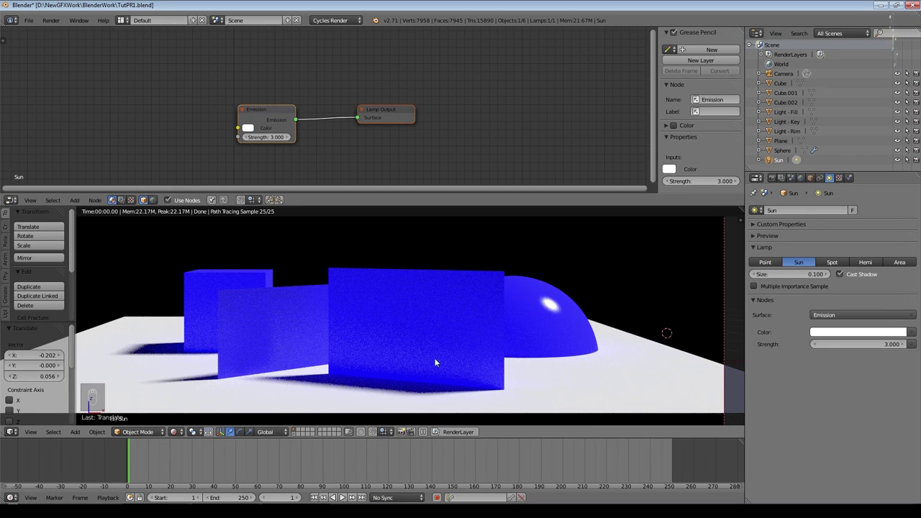
Step: Reduce the Sun's emission strength to 2 and enable Multiple Importance Sample
left_click(880, 344)
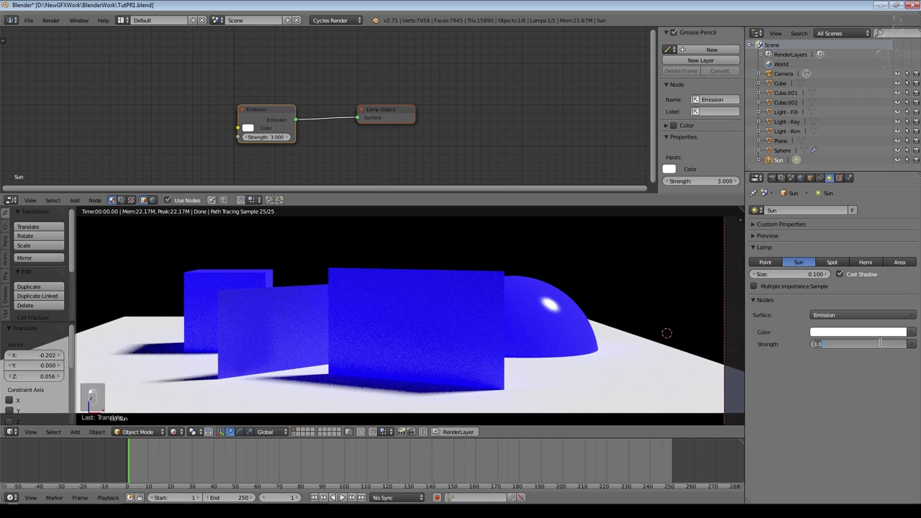
type("2")
key("Return")
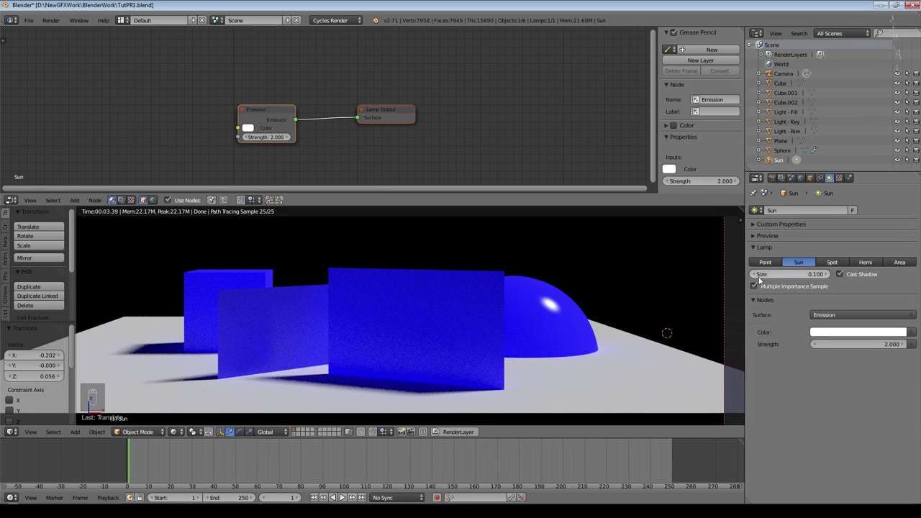
Step: Hide the 3D view's tool shelf and set the Sun's size to 0.01 while viewing the panels' shadows up close
key("t")
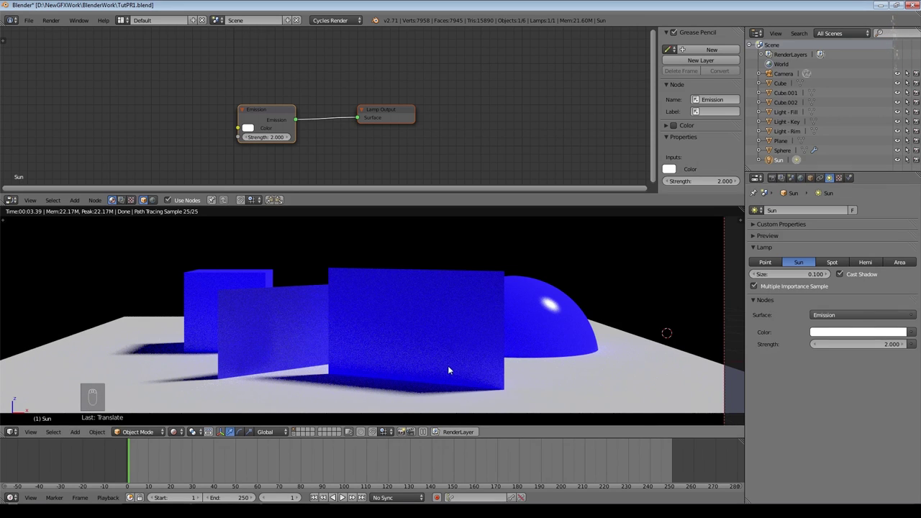
middle_click_drag(448, 368, 526, 336)
scroll(525, 332, "up", 6)
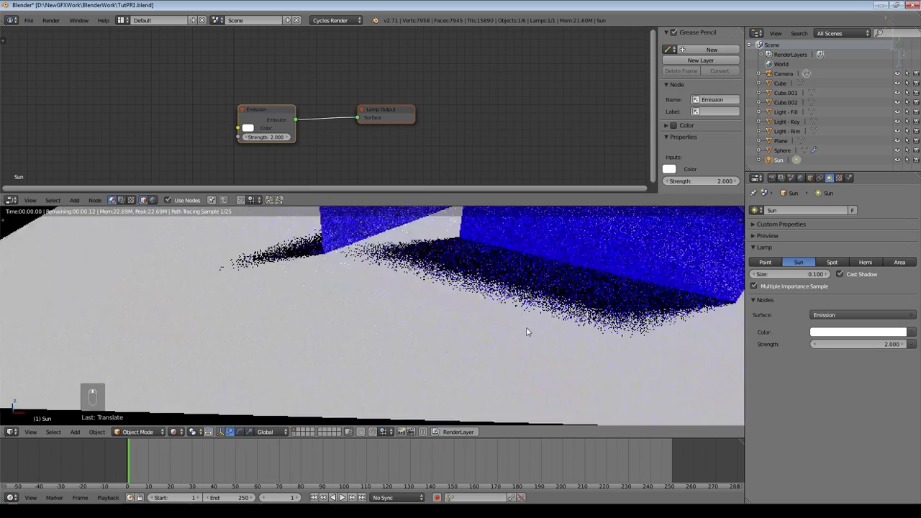
middle_click_drag(524, 271, 574, 387, "shift")
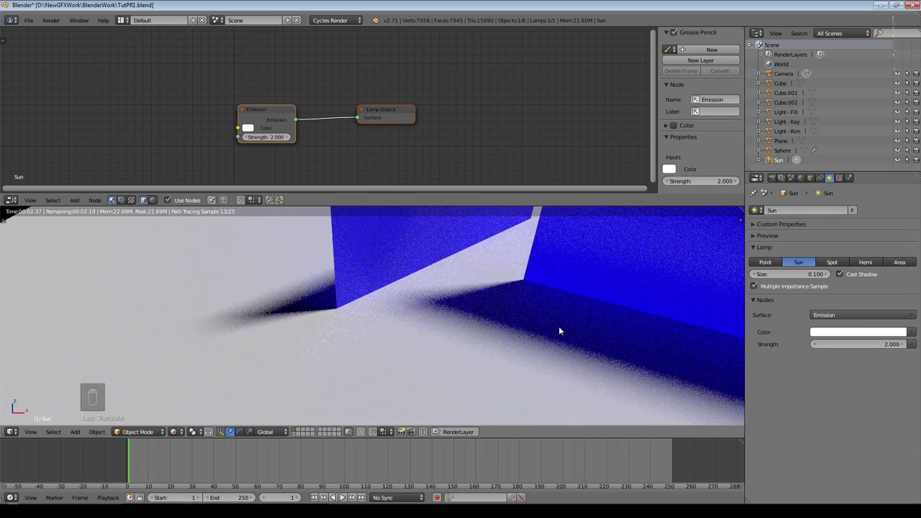
left_click(806, 275)
type("0")
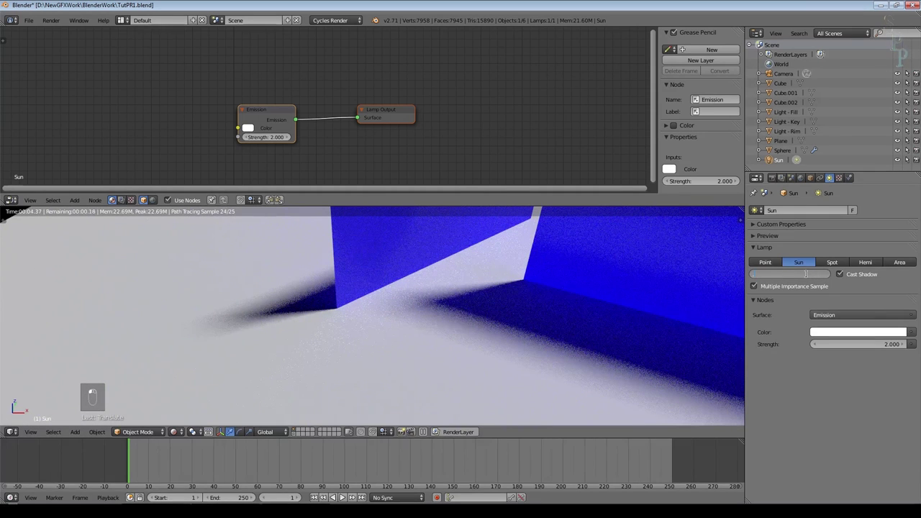
type(".01")
key("Return")
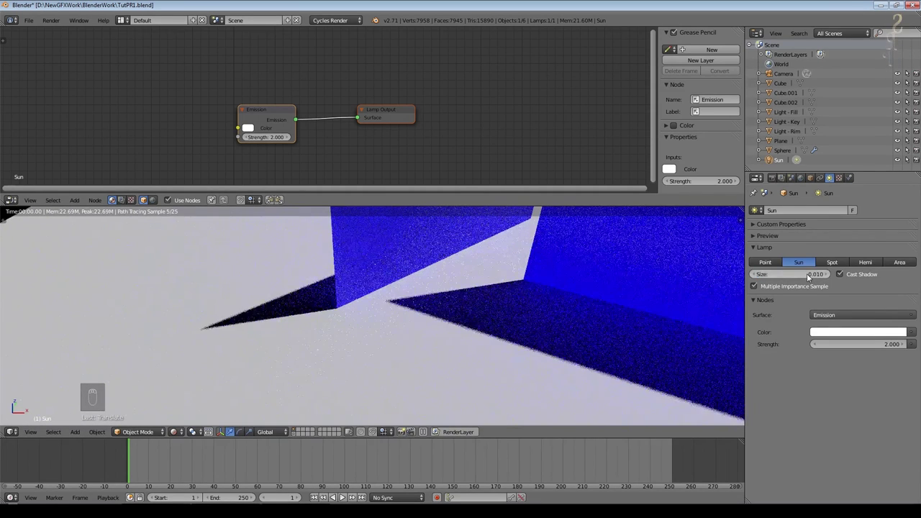
Step: Try a Sun size of 0 to get completely hard shadow edges
left_click(795, 274)
type("0")
key("Return")
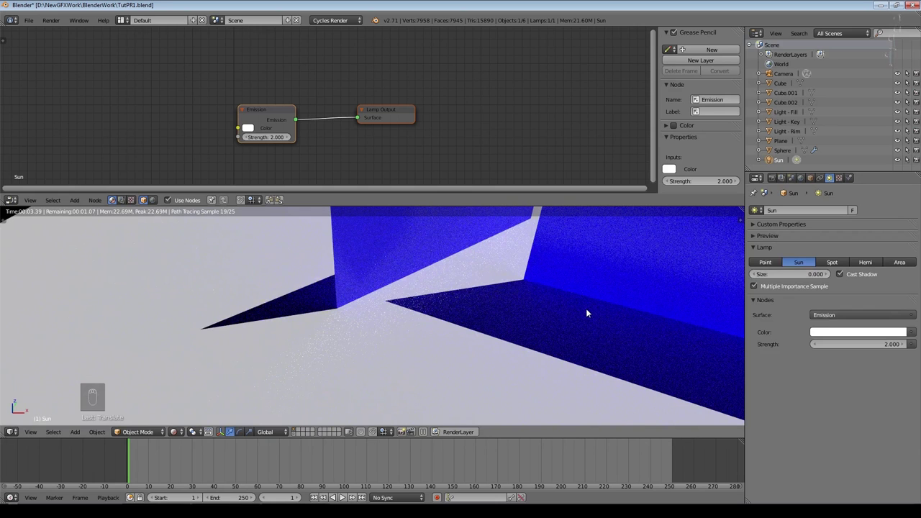
Step: Try a Sun size of 1 and examine the shadows across the whole plane
left_click(792, 274)
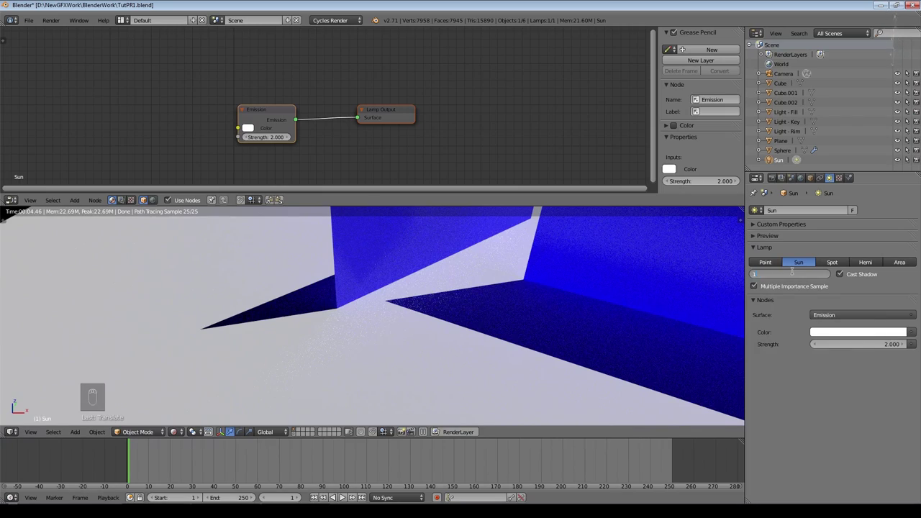
key("Return")
scroll(463, 341, "down", 4)
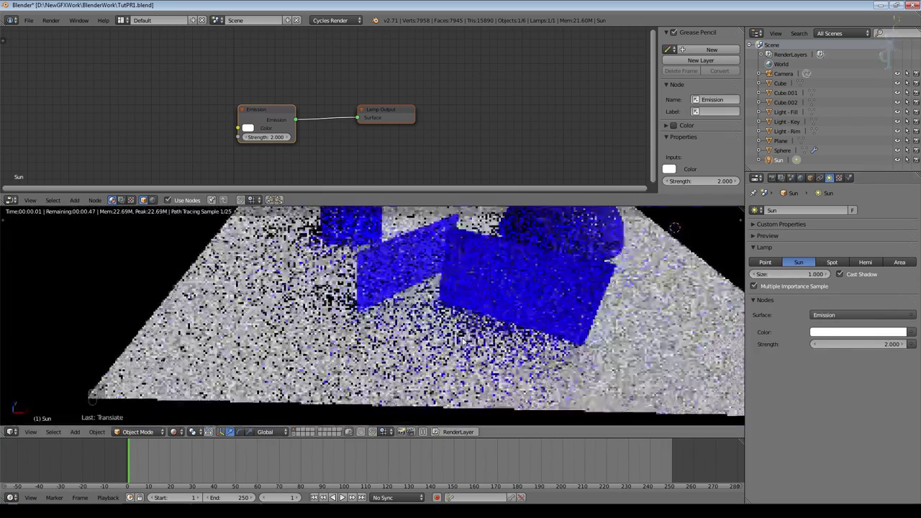
scroll(462, 341, "down", 1)
scroll(462, 342, "up", 1)
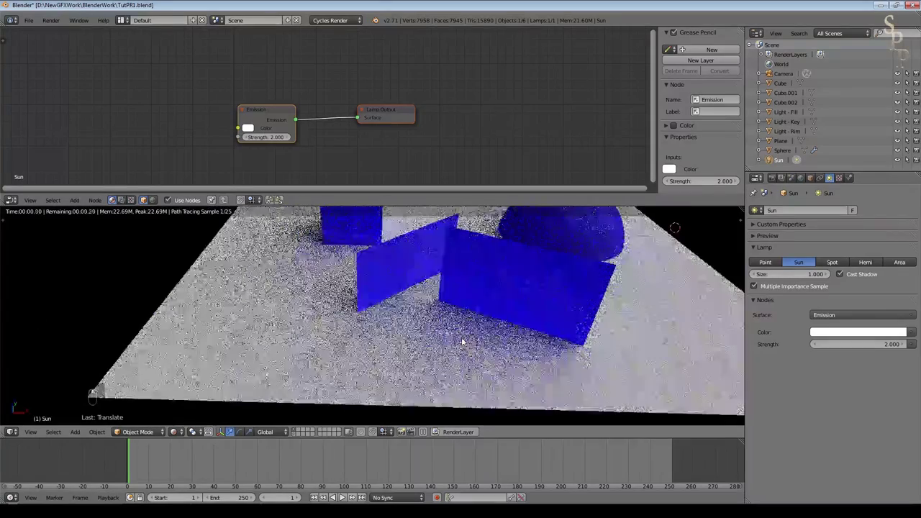
middle_click_drag(461, 342, 601, 301)
Step: Try Sun sizes of 0.1 and 0.05 to compare the softness of the shadow edges
left_click(786, 273)
key("BackSpace")
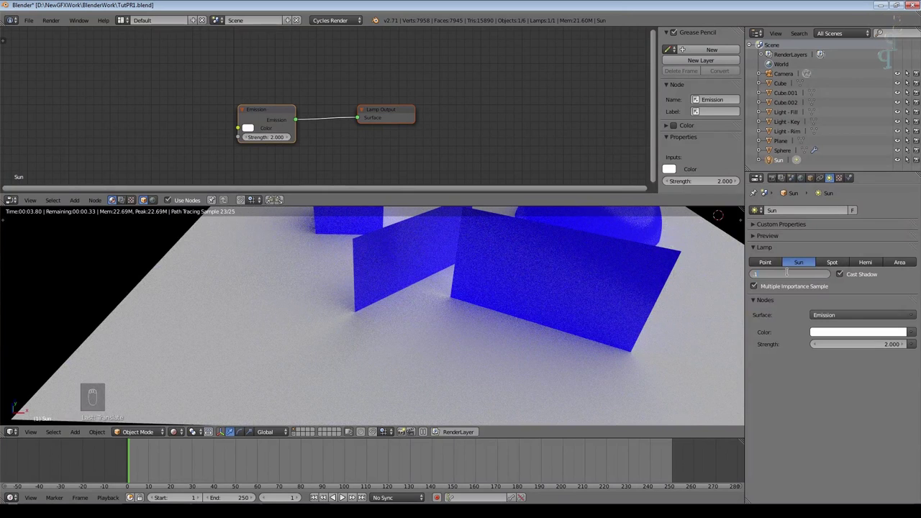
type("0.1")
key("Return")
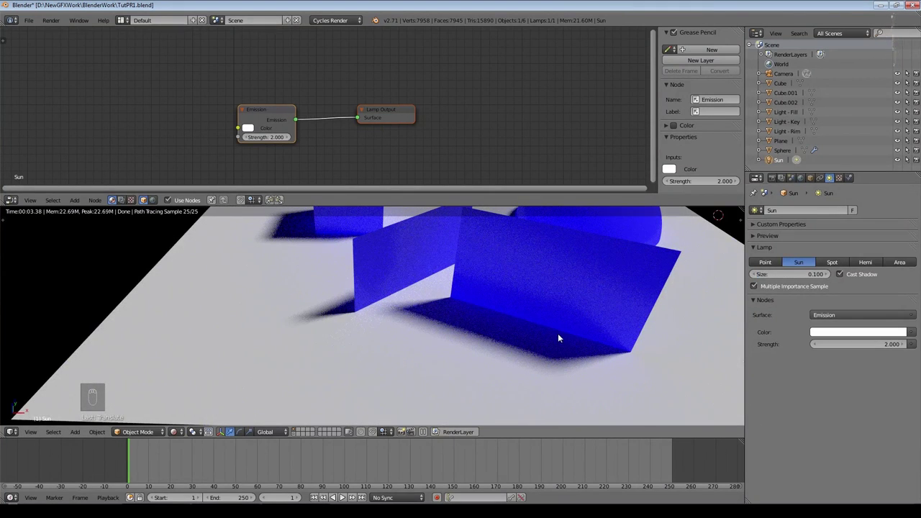
left_click(782, 274)
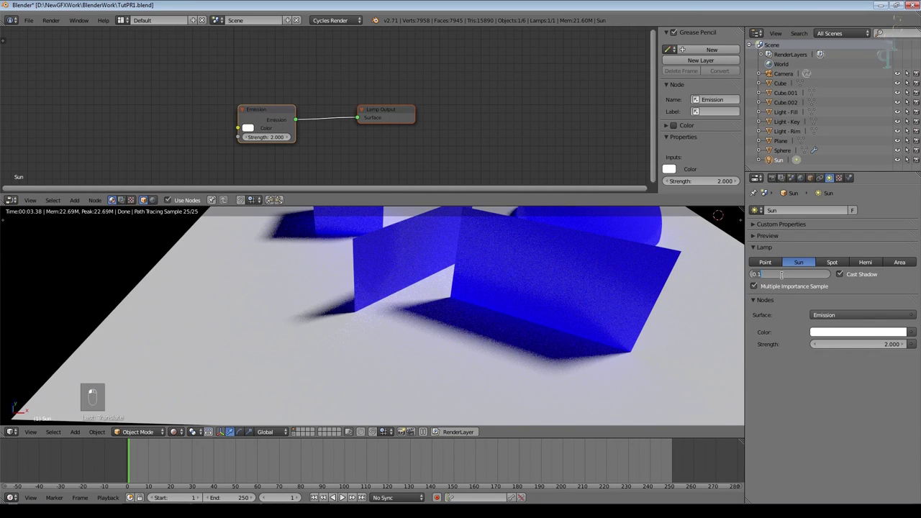
type(".05")
key("Return")
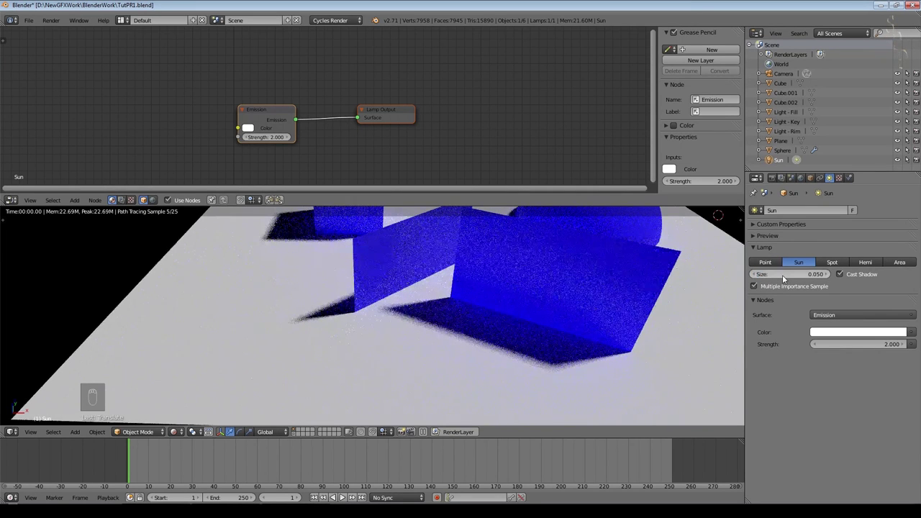
Step: Set the Sun's size back to 0.01 for sharp shadows
left_click(825, 274)
key("BackSpace")
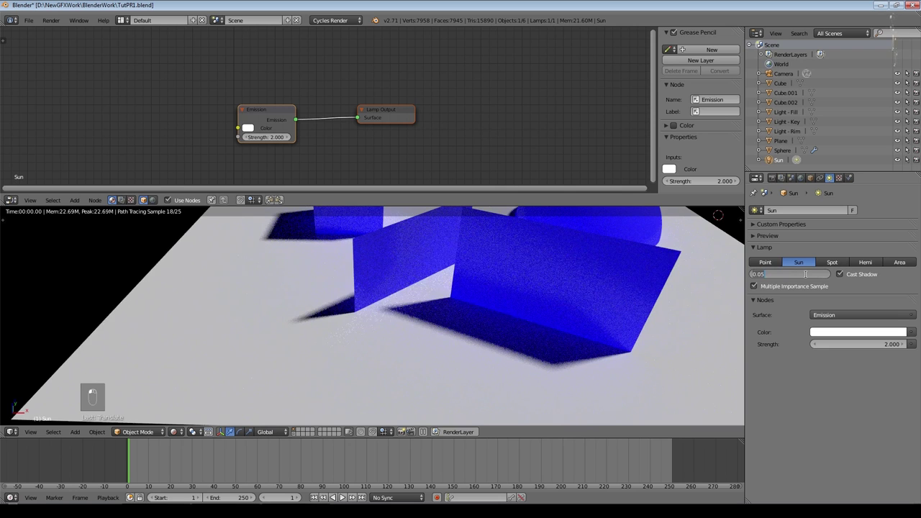
type(".01")
key("Return")
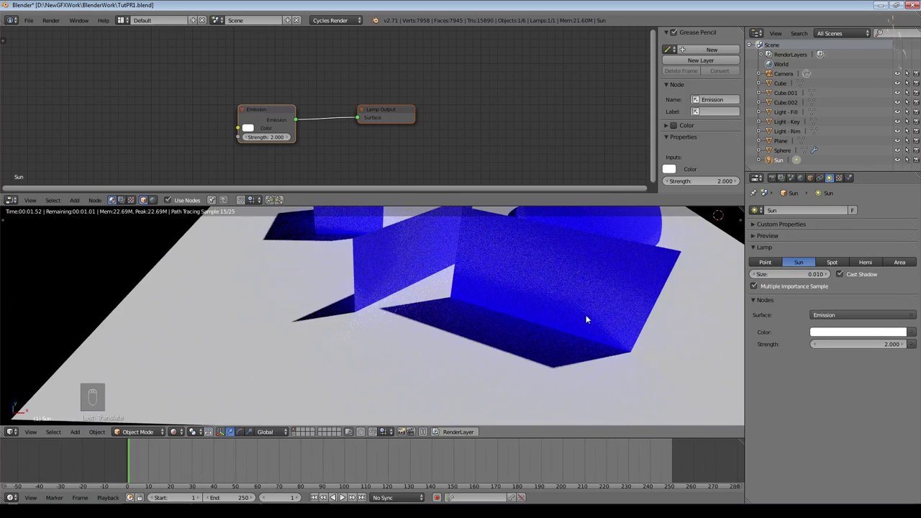
Step: Tint the Sun's emission color pale yellow and preview the result through the camera
left_click(853, 333)
left_click(855, 229)
key("KP_0")
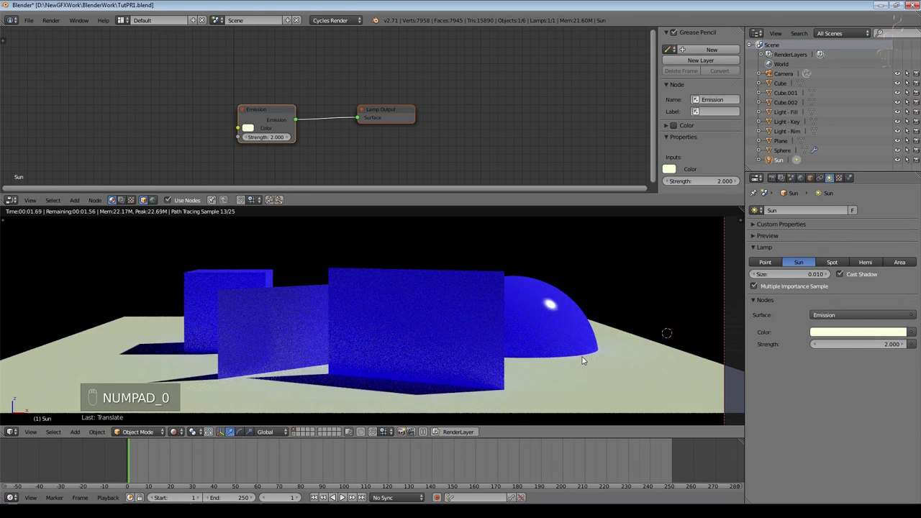
Step: Turn the Sun's Cast Shadow option off and back on to compare the render
left_click(840, 275)
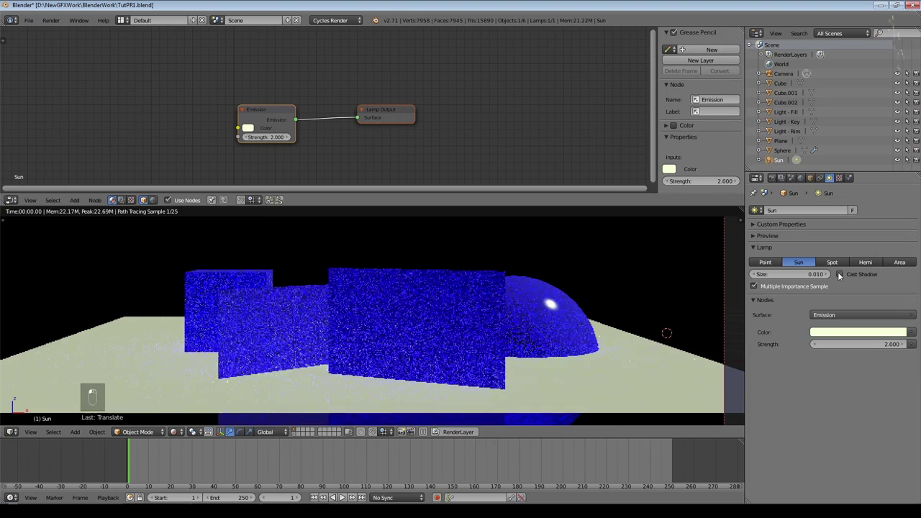
left_click(840, 274)
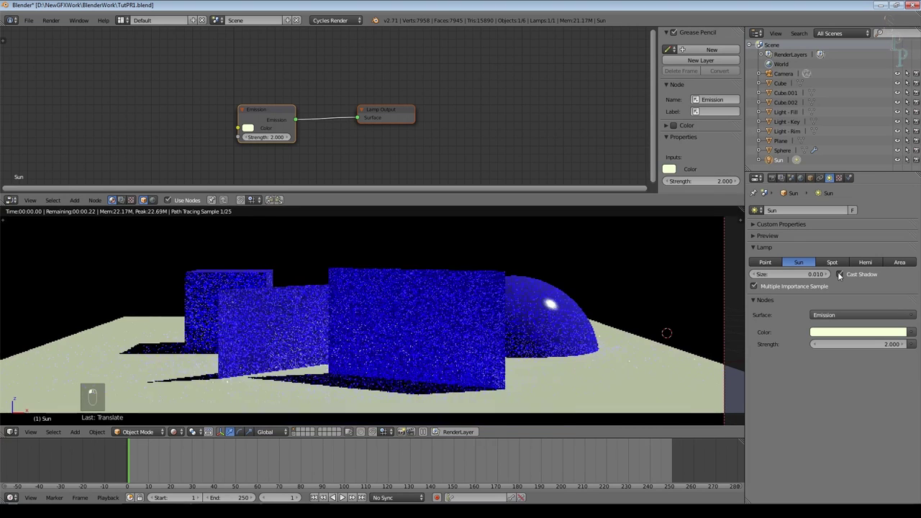
Step: Delete the original thin panel standing in front of the dome
right_click(456, 357)
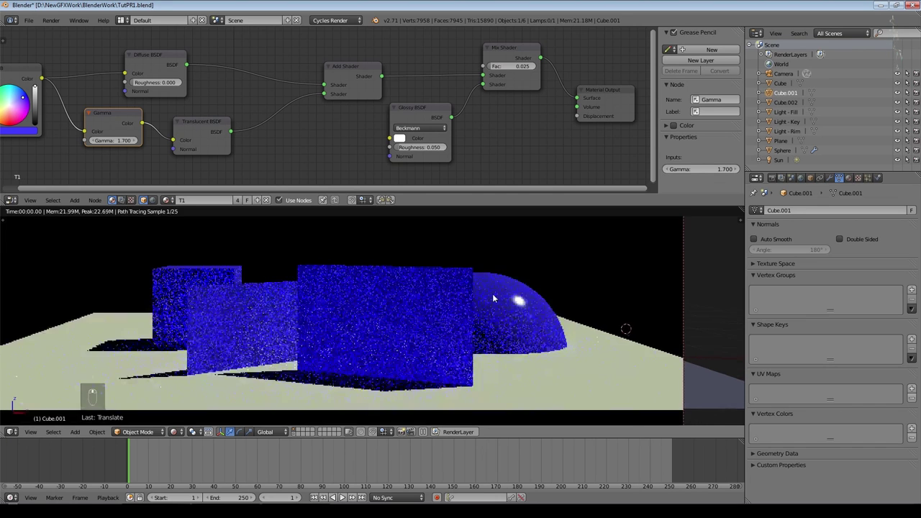
right_click(492, 293)
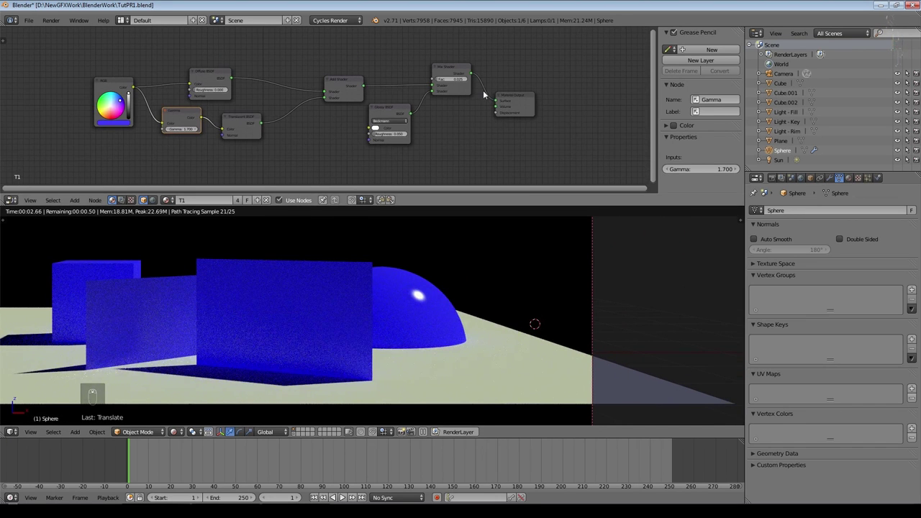
scroll(408, 110, "up", 3)
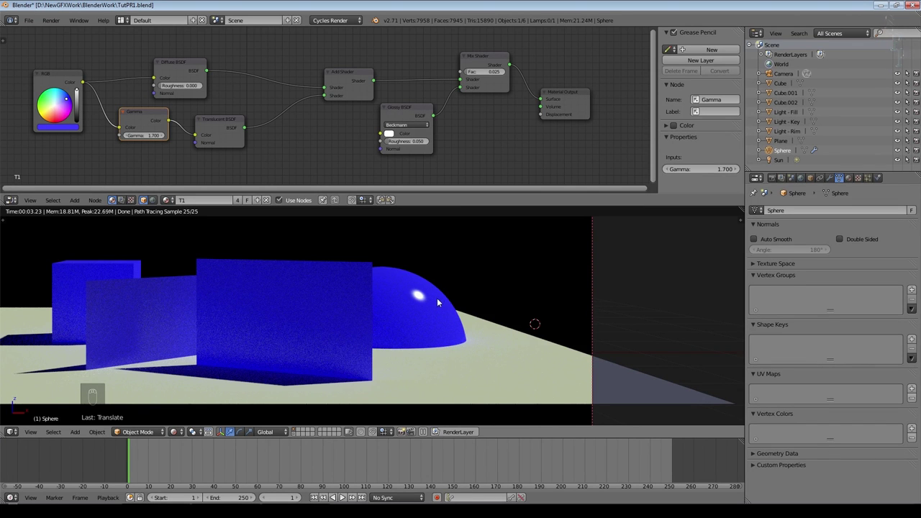
scroll(437, 298, "up", 2)
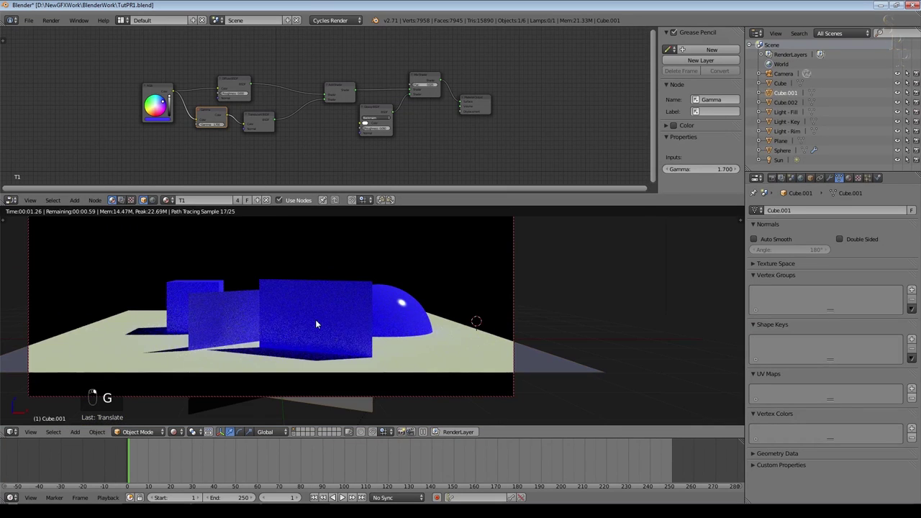
key("Delete")
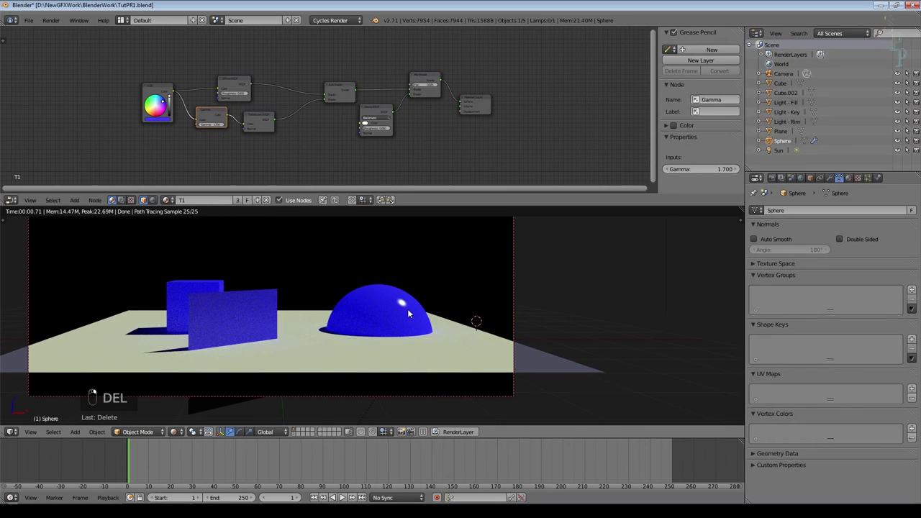
Step: Make the dome's material a separate single-user copy named T2 and change its RGB color to orange
left_click(848, 178)
left_click(825, 243)
scroll(471, 292, "up", 2)
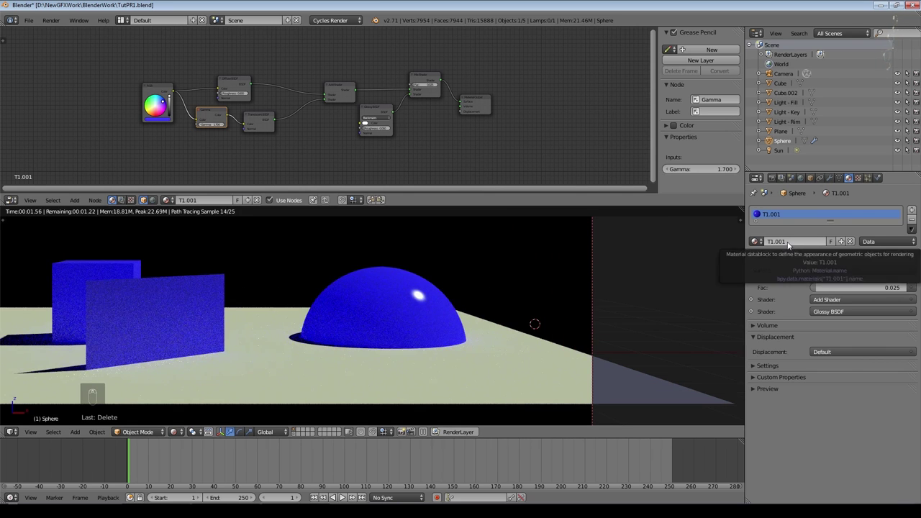
type("T2")
key("Return")
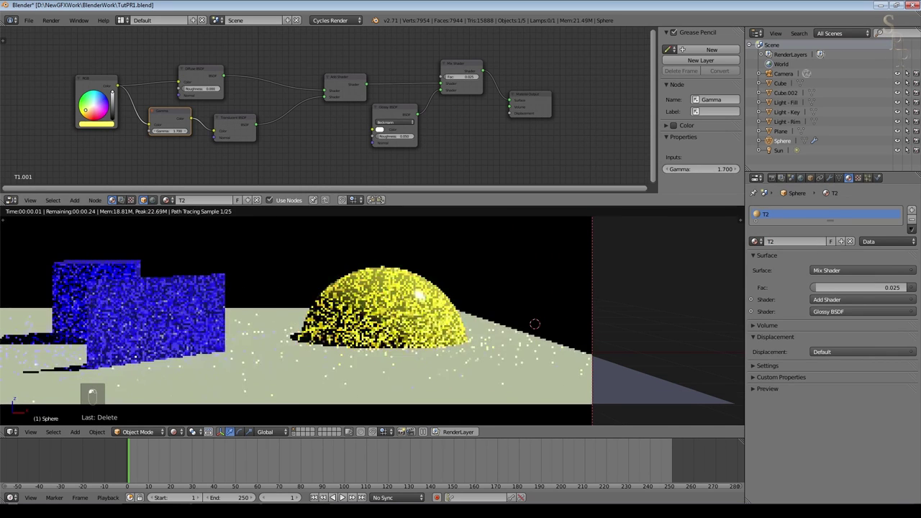
left_click_drag(82, 111, 88, 115)
scroll(316, 131, "up", 3)
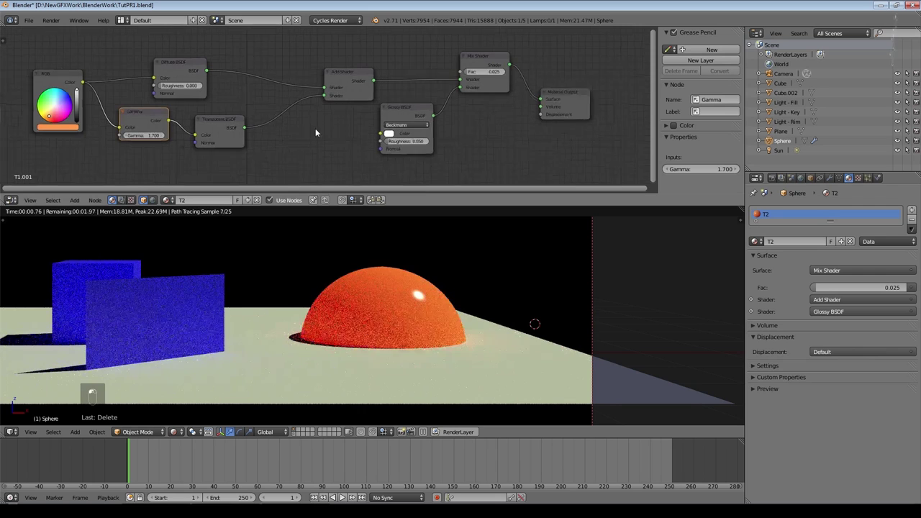
Step: Delete the Gamma, Translucent BSDF and Add Shader nodes and link the Diffuse BSDF to the Mix Shader's first shader input
left_click(491, 56)
left_click(423, 115, "shift")
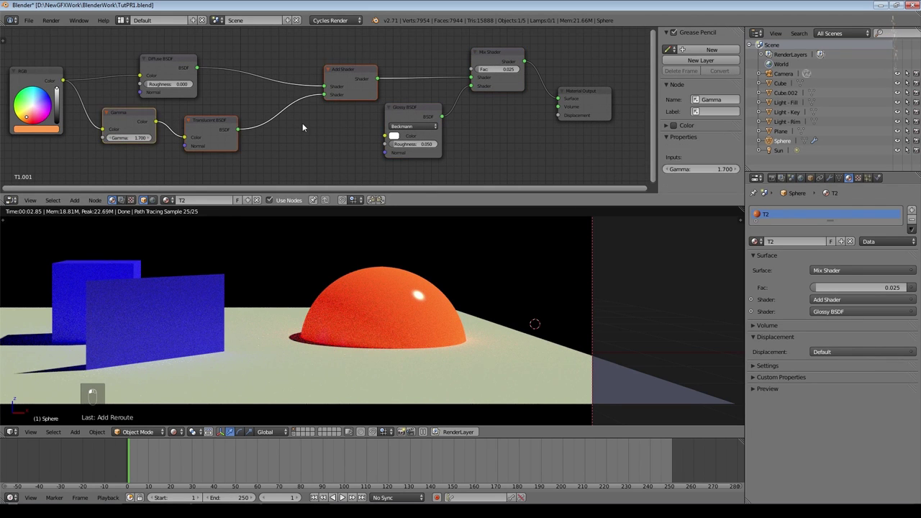
key("Delete")
left_click_drag(196, 67, 473, 77)
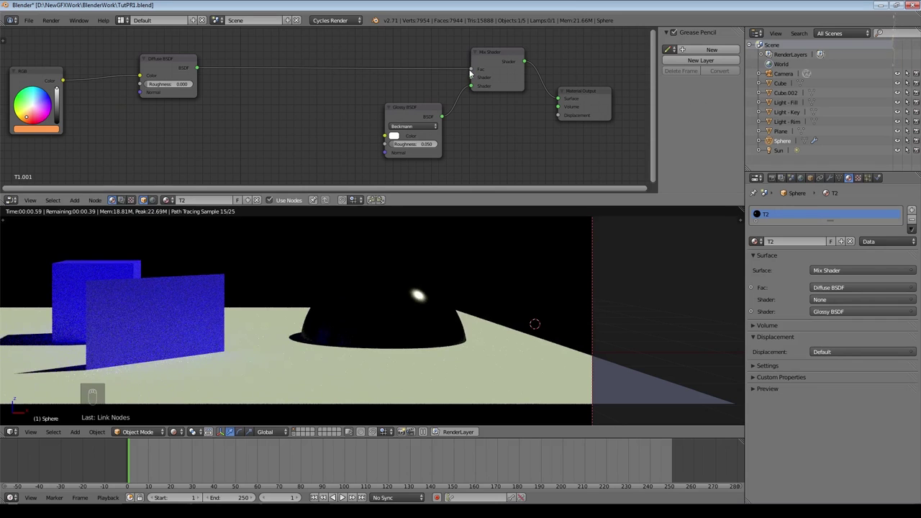
left_click_drag(417, 109, 340, 122)
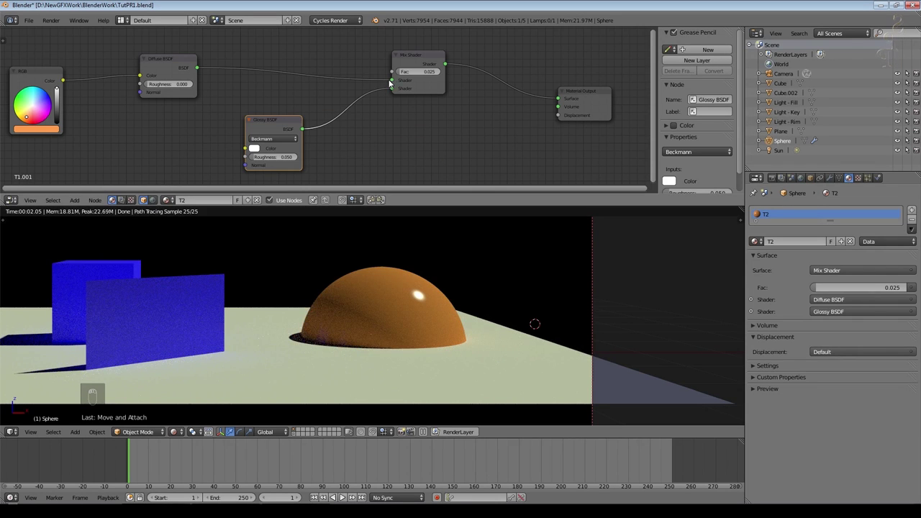
Step: Remove the Diffuse BSDF node and link the RGB color to the Glossy BSDF, with a roughness of about 0.275
left_click_drag(390, 80, 215, 82)
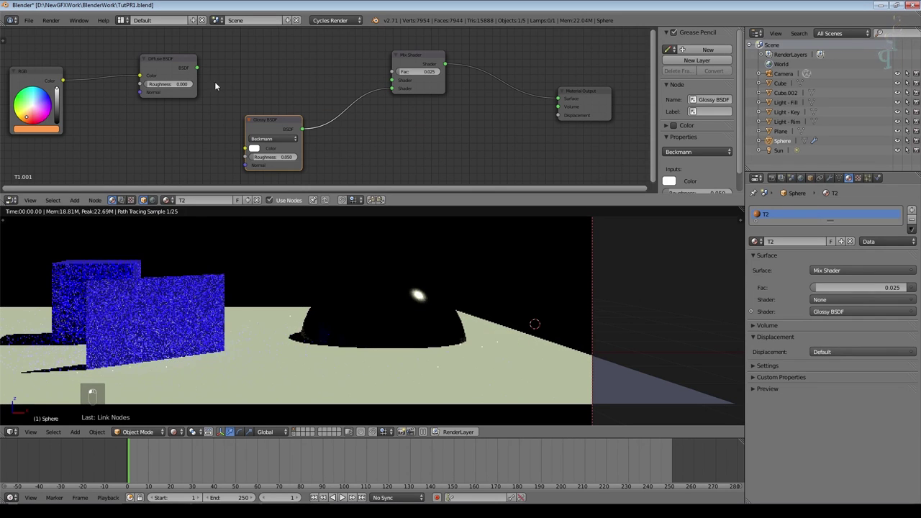
left_click(170, 63)
key("Delete")
left_click_drag(273, 123, 266, 75)
left_click_drag(66, 82, 248, 111)
left_click(63, 81)
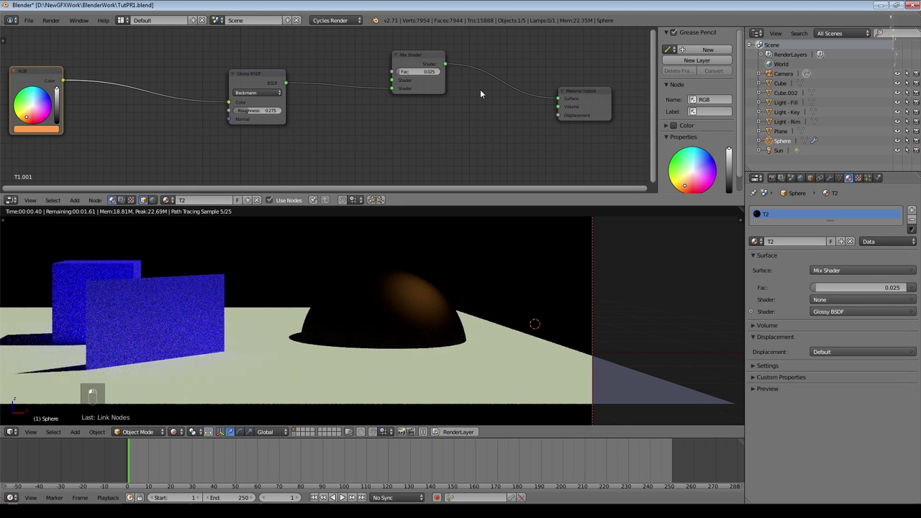
Step: Set the Mix Shader's Fac to 1.000 and lower the Glossy BSDF's roughness to about 0.092
left_click_drag(391, 88, 445, 74)
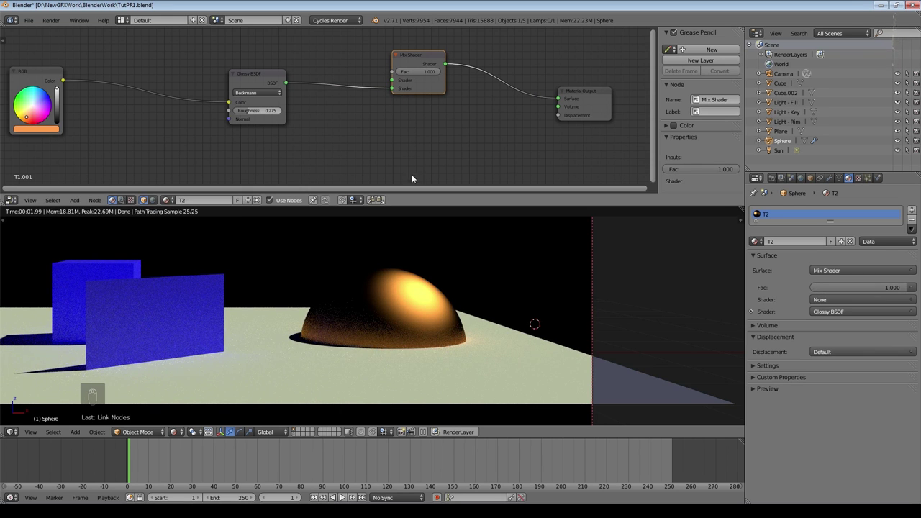
scroll(334, 136, "up", 2)
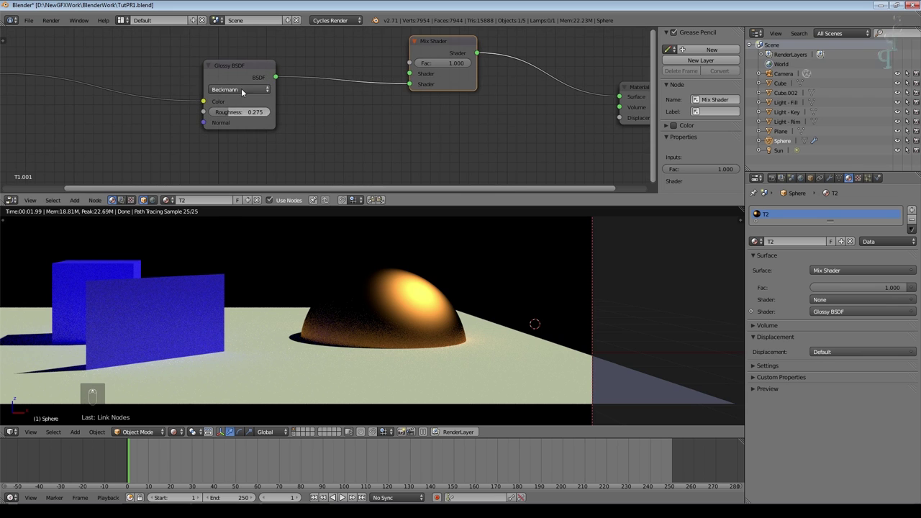
scroll(268, 133, "down", 2)
left_click_drag(241, 114, 230, 114)
middle_click_drag(448, 309, 428, 327)
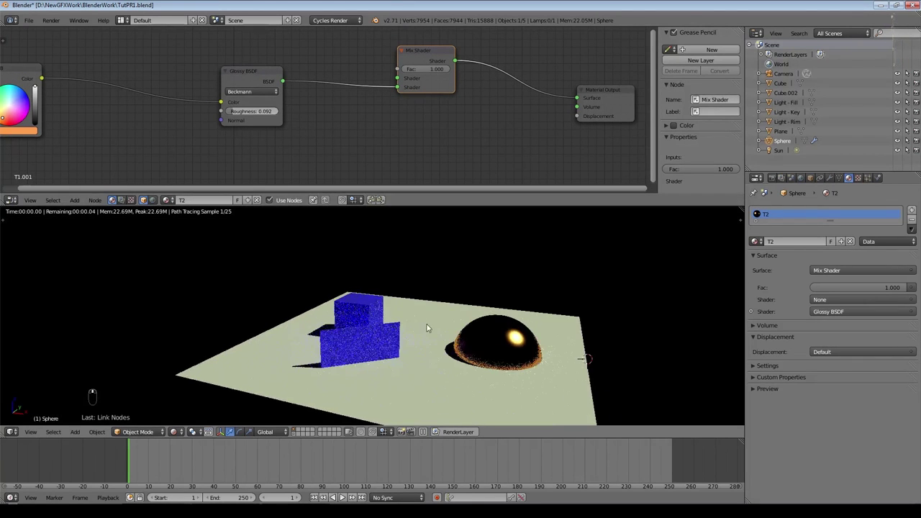
middle_click_drag(531, 323, 481, 289)
scroll(481, 289, "up", 3)
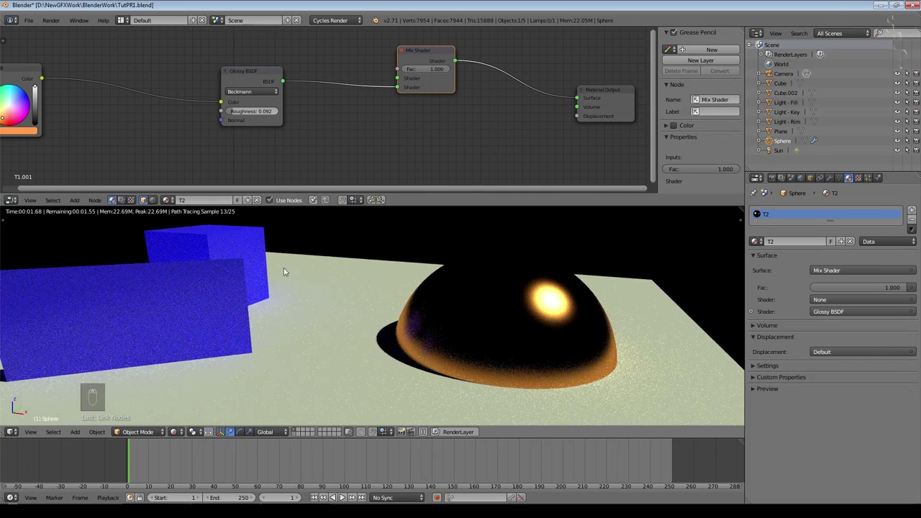
Step: Set the Glossy BSDF's roughness to 0.015 and inspect the dome's reflections from the camera and another angle
left_click(232, 112)
left_click(243, 112)
type("01")
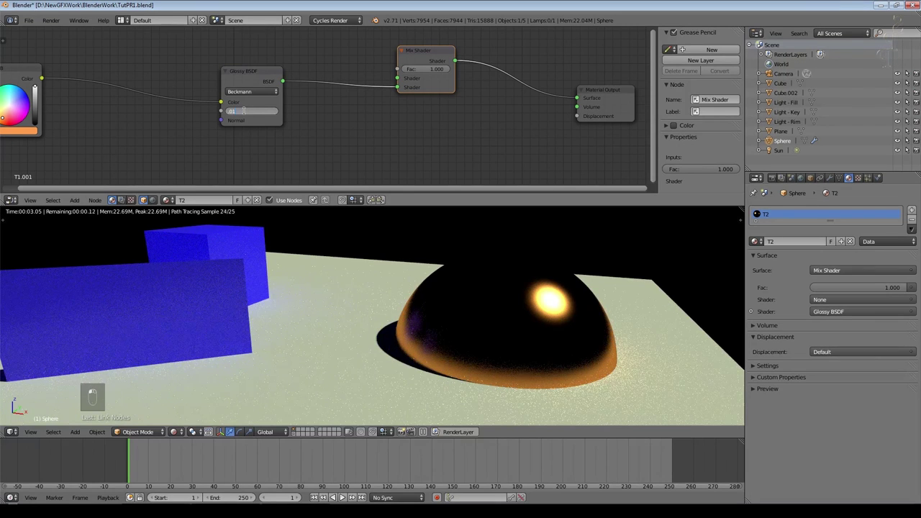
type("5")
key("Return")
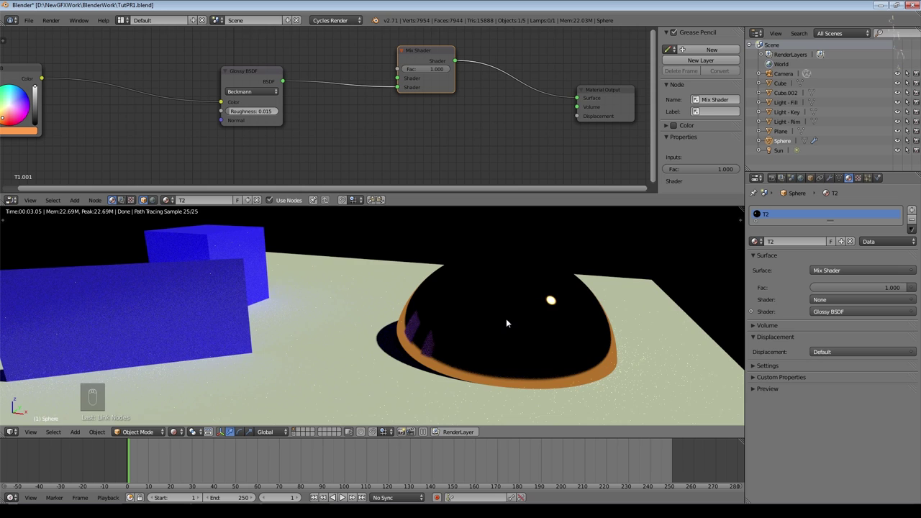
key("KP_0")
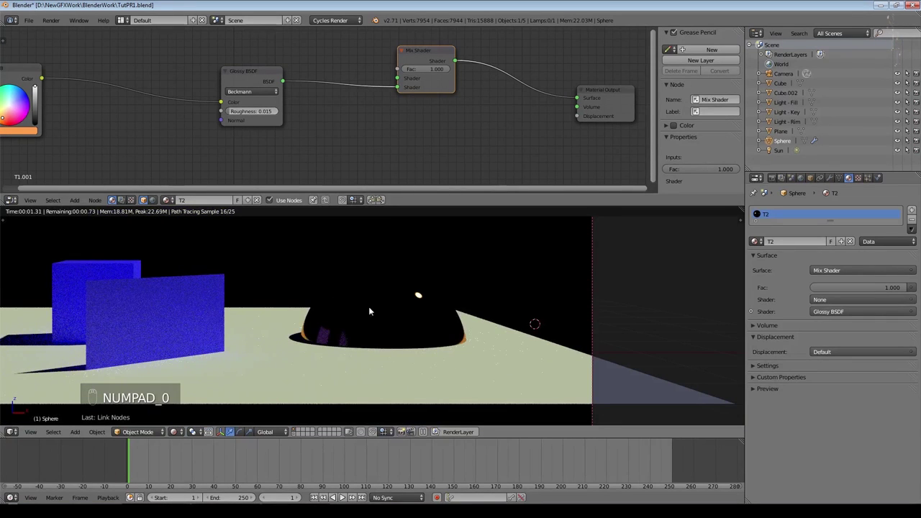
middle_click_drag(500, 289, 564, 286)
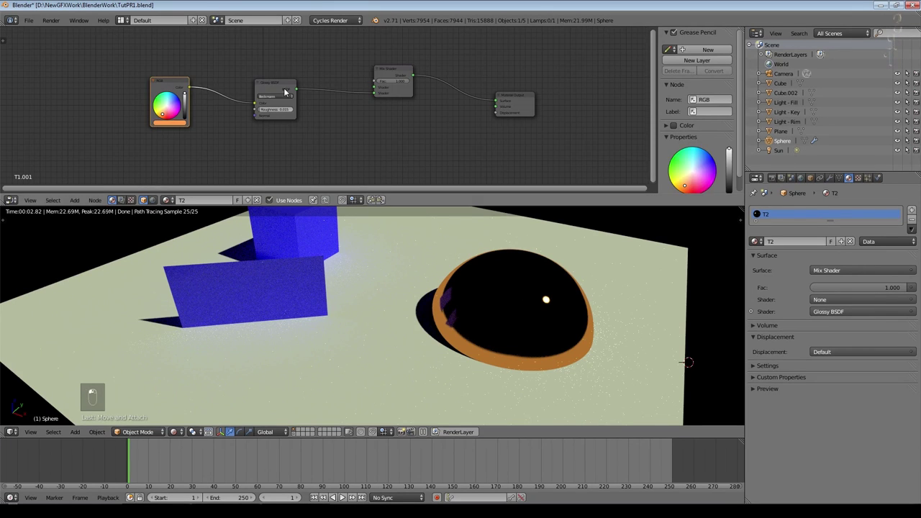
Step: Connect the Glossy BSDF directly to the Material Output's Surface and delete the Mix Shader node
left_click_drag(284, 89, 290, 107)
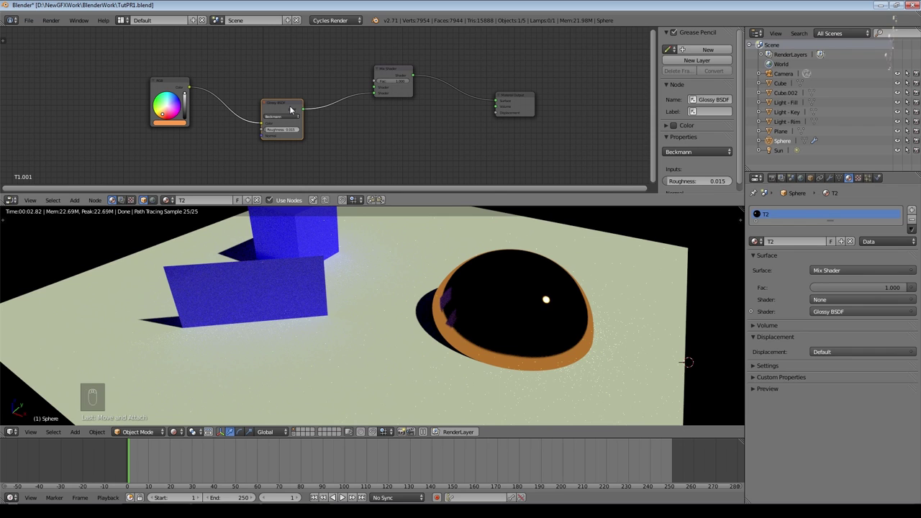
middle_click_drag(476, 306, 444, 309)
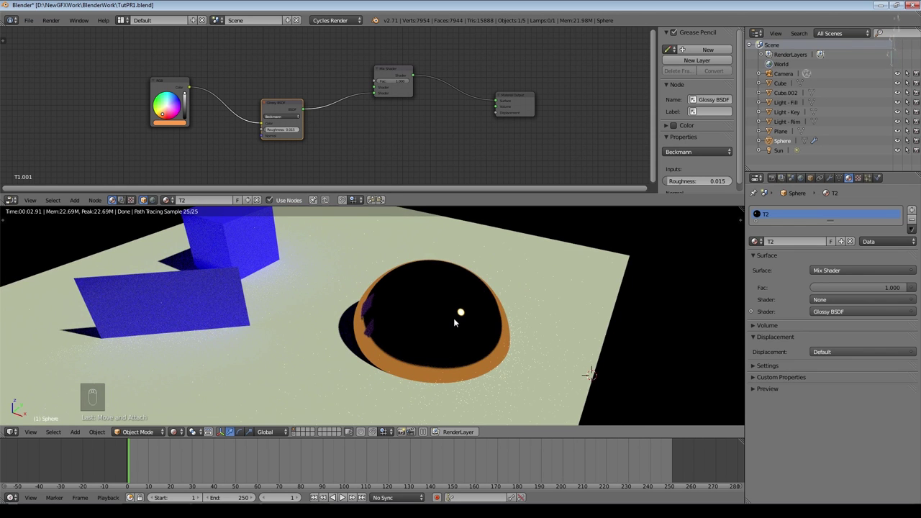
key("KP_0")
scroll(401, 87, "up", 2)
left_click_drag(403, 86, 597, 97)
left_click(440, 54)
key("Delete")
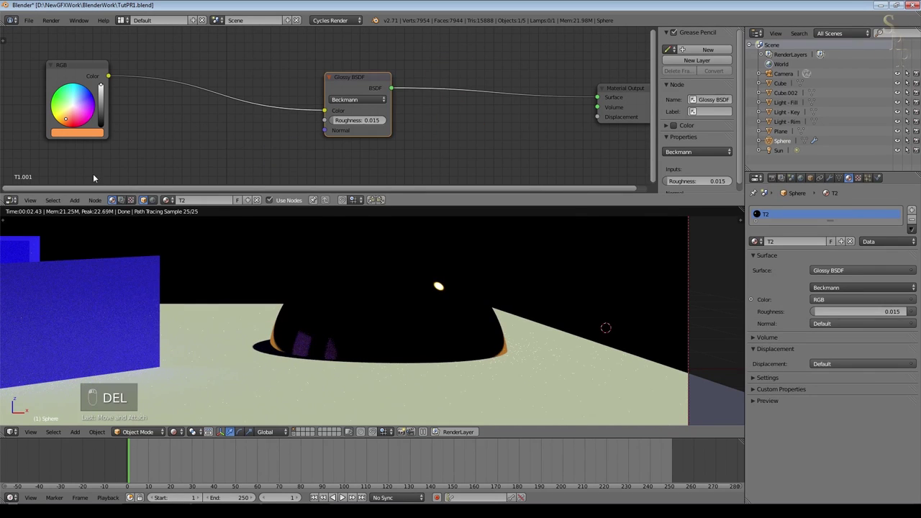
Step: Add a Layer Weight node and link its Facing output to the Glossy BSDF's Roughness
left_click(74, 200)
mouse_move(93, 180)
left_click(164, 211)
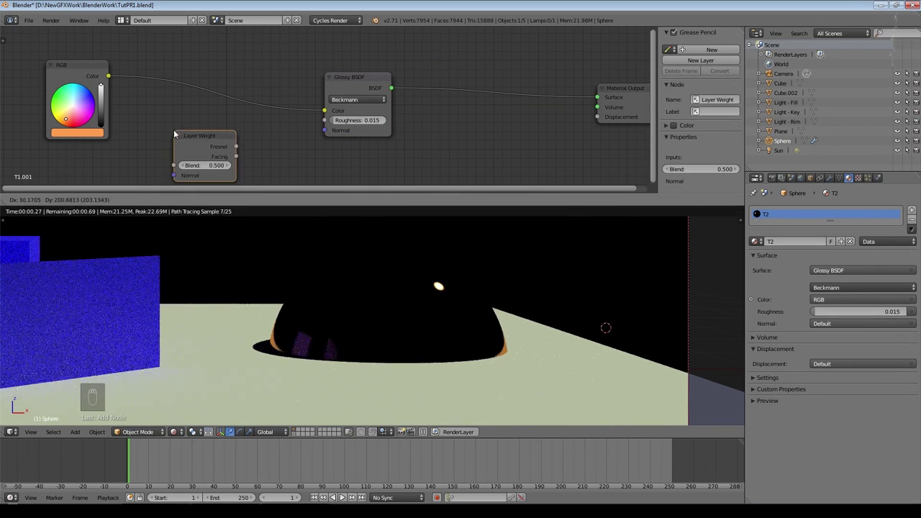
left_click(220, 112)
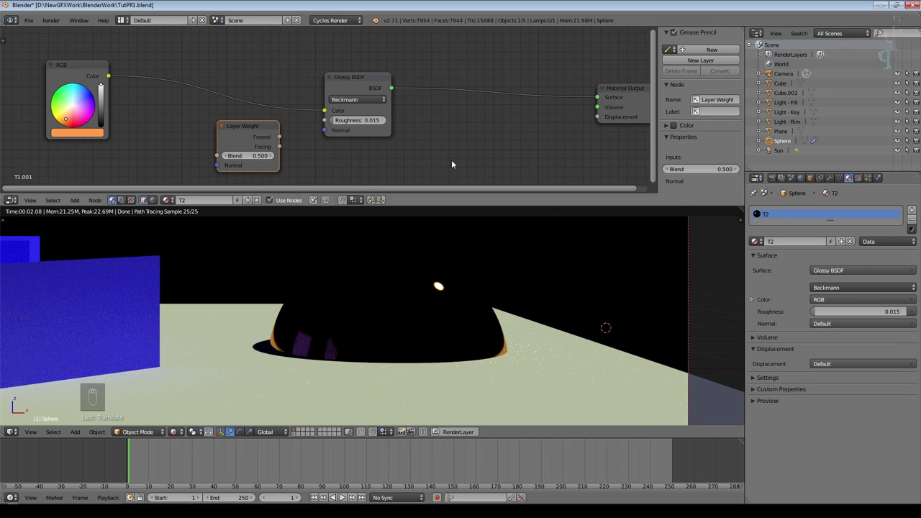
left_click_drag(245, 126, 325, 121)
scroll(478, 118, "up", 4)
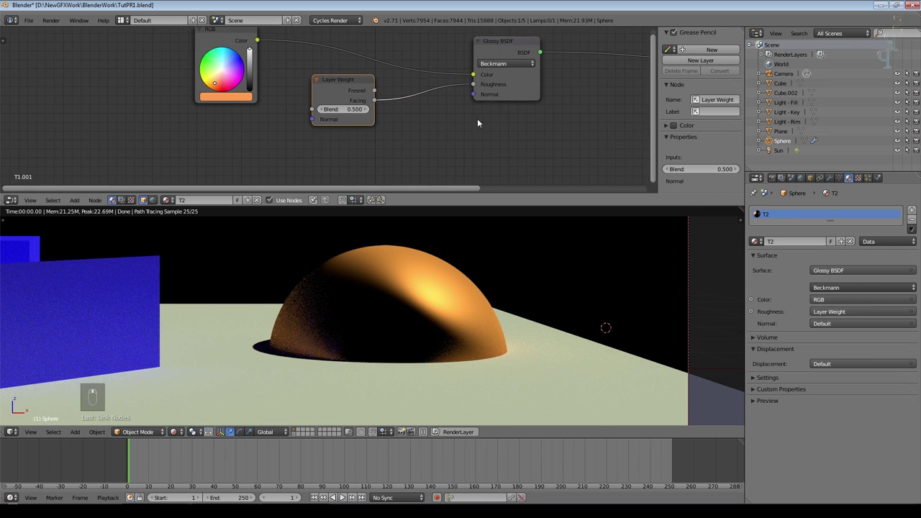
Step: Lower the Layer Weight node's Blend to 0.050
mouse_move(397, 117)
left_mouse_down()
mouse_move(356, 118)
mouse_move(401, 127)
left_mouse_up()
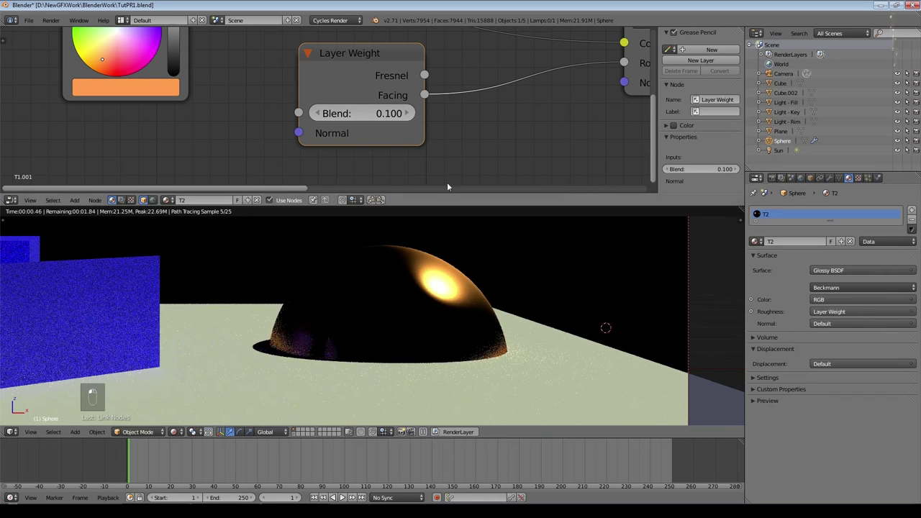
left_click(377, 113)
key("BackSpace")
type(".025")
key("Return")
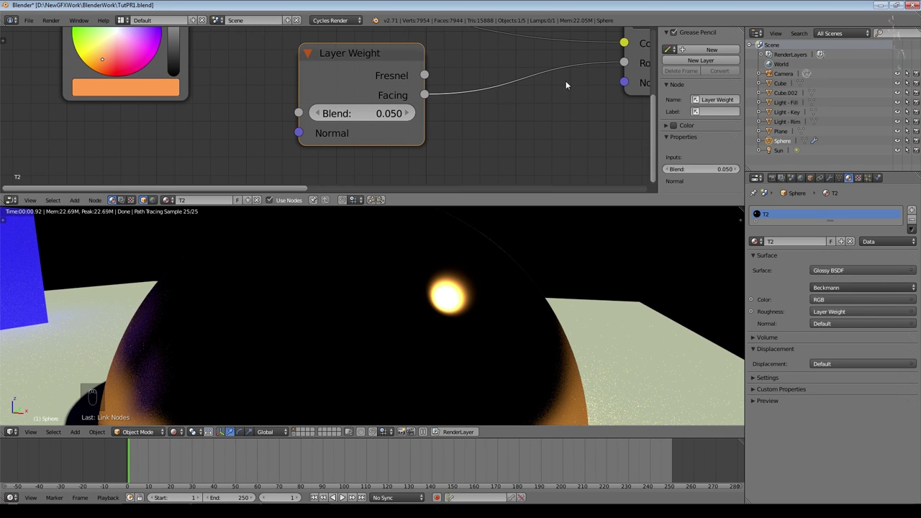
Step: Unlink the Facing output from the Glossy BSDF's Roughness and relink it to compare the dome's highlight
left_click_drag(621, 64, 545, 89)
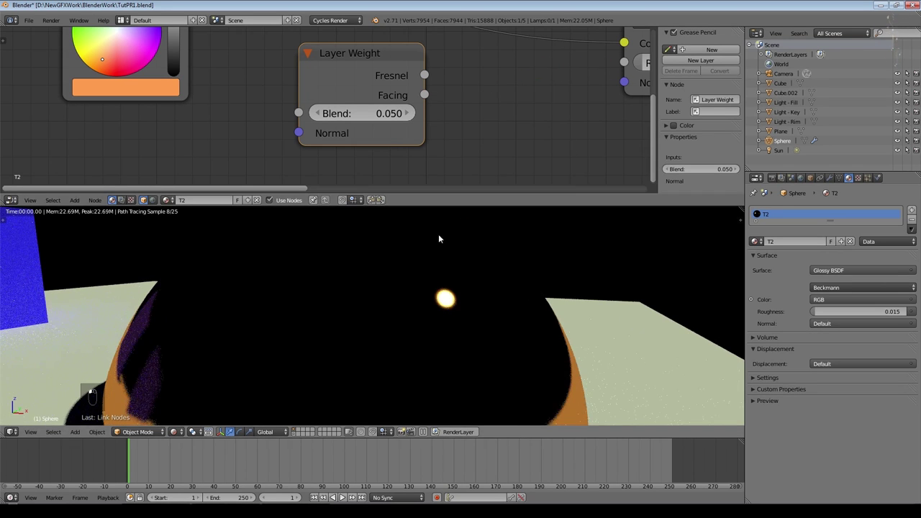
left_click_drag(426, 95, 624, 63)
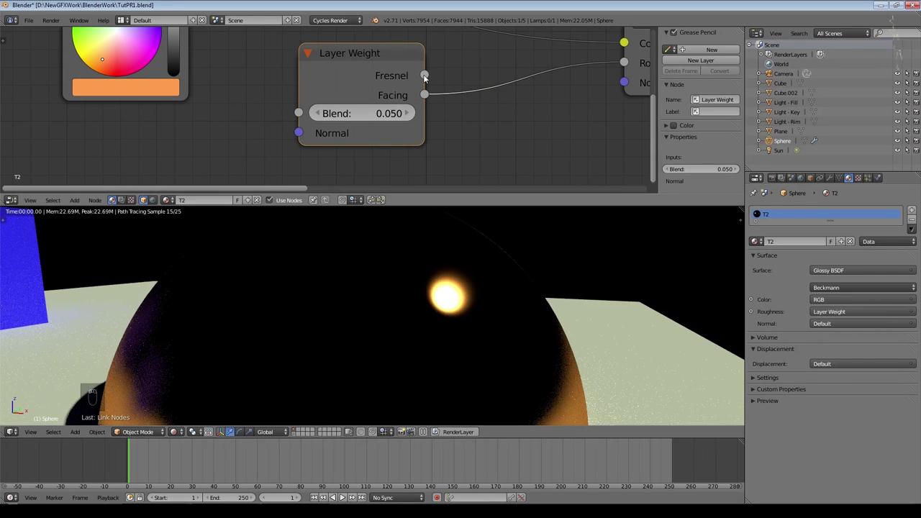
scroll(432, 280, "down", 4)
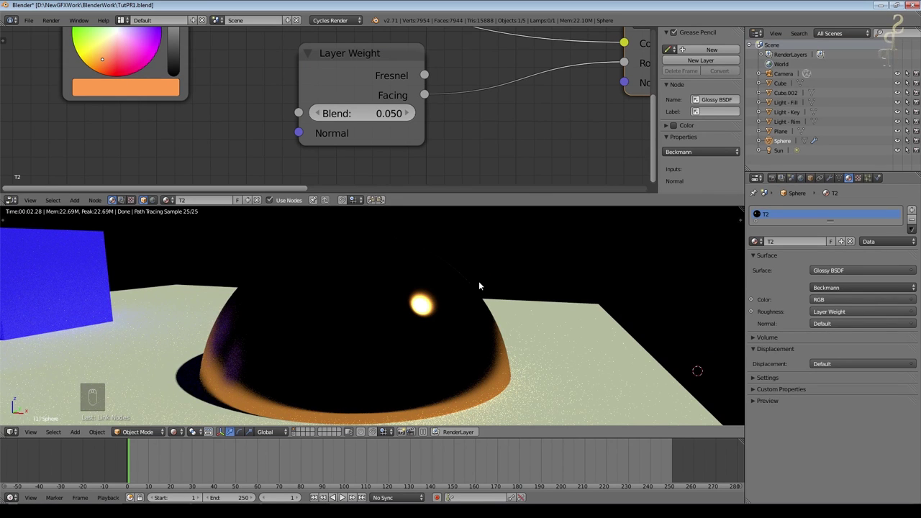
Step: Link the Layer Weight's Fresnel output to the Glossy BSDF's Roughness in place of Facing and check the dome's rim
left_click_drag(426, 76, 626, 64)
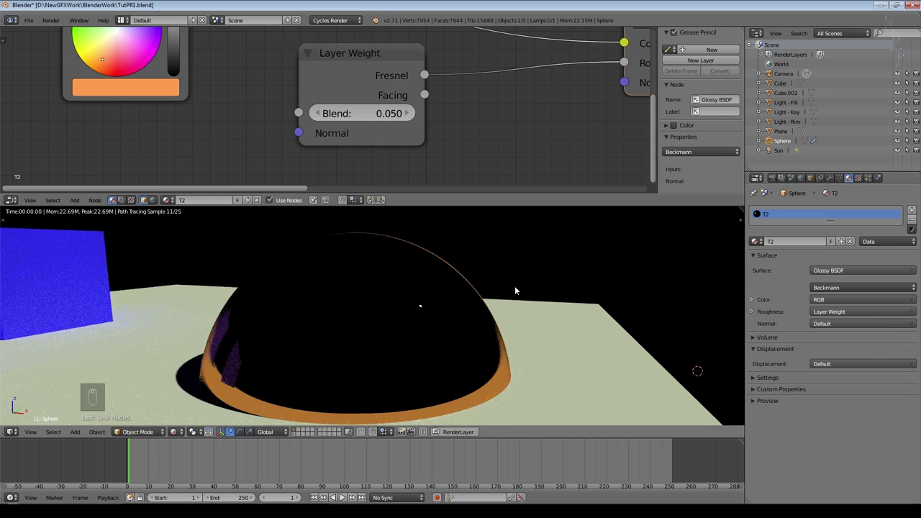
scroll(515, 288, "up", 2)
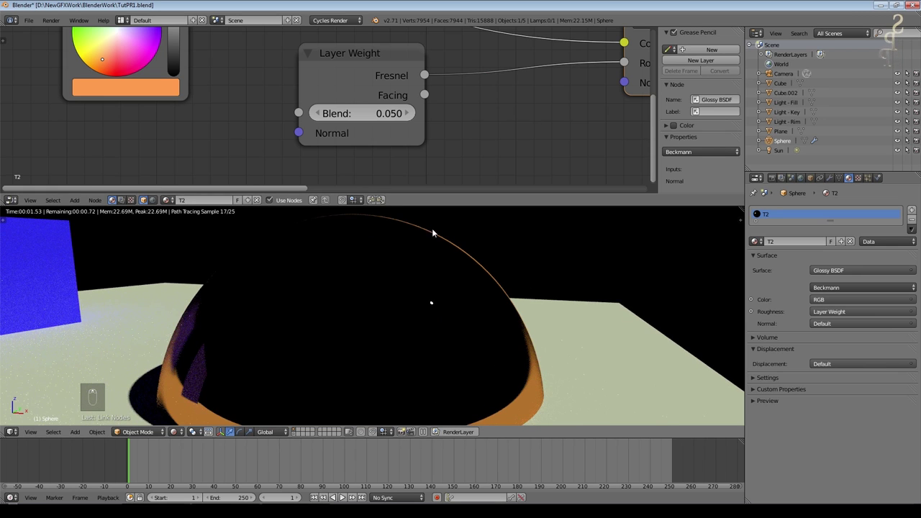
middle_click_drag(539, 267, 573, 271)
key("KP_0")
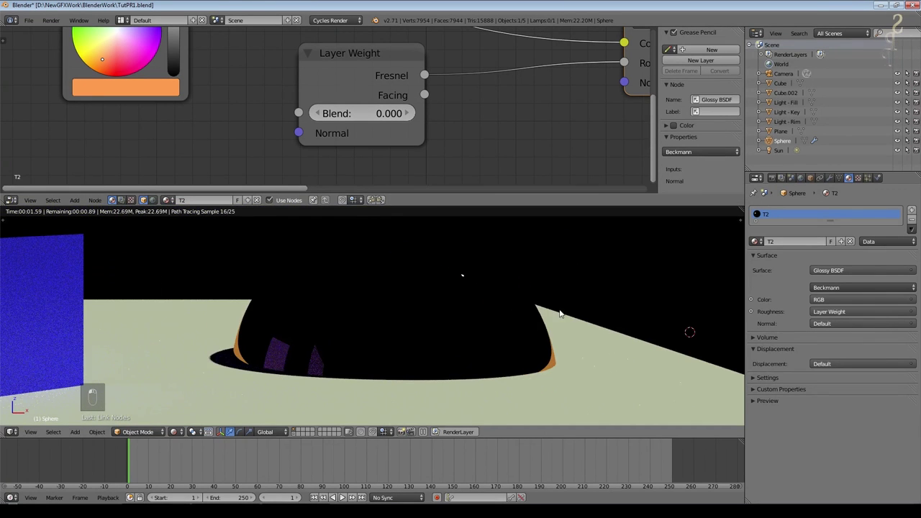
Step: Set the Layer Weight's Blend to 0.01
left_click(368, 113)
type(".01")
key("Return")
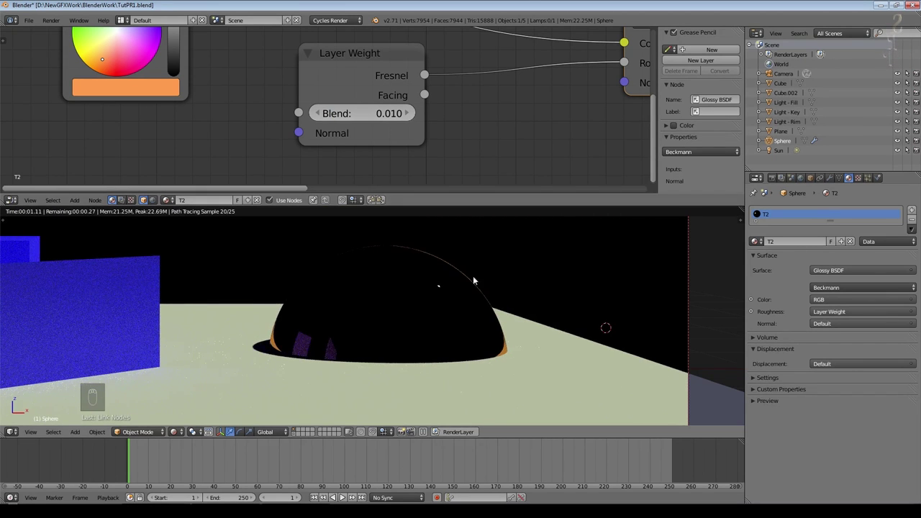
Step: Raise the Layer Weight's Blend to 0.510 to compare the highlight and step it back down to 0.010
left_click_drag(367, 116, 421, 115)
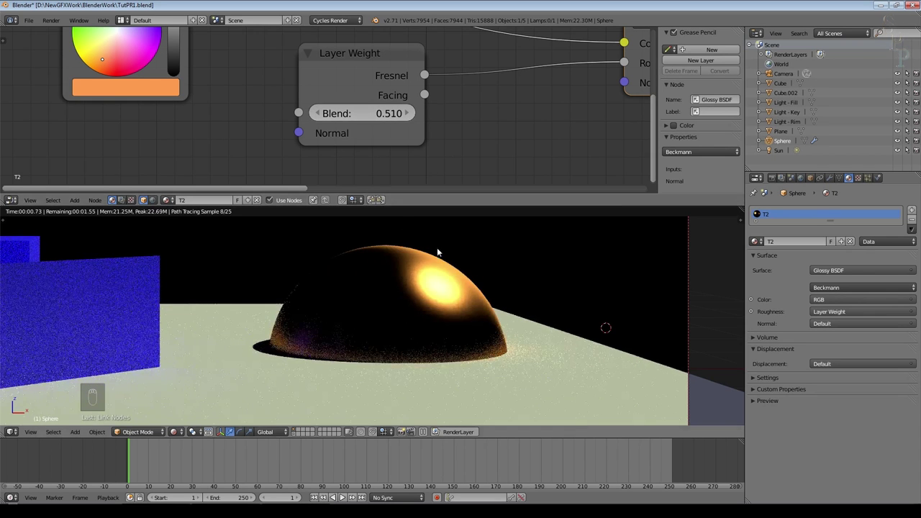
scroll(438, 253, "up", 1)
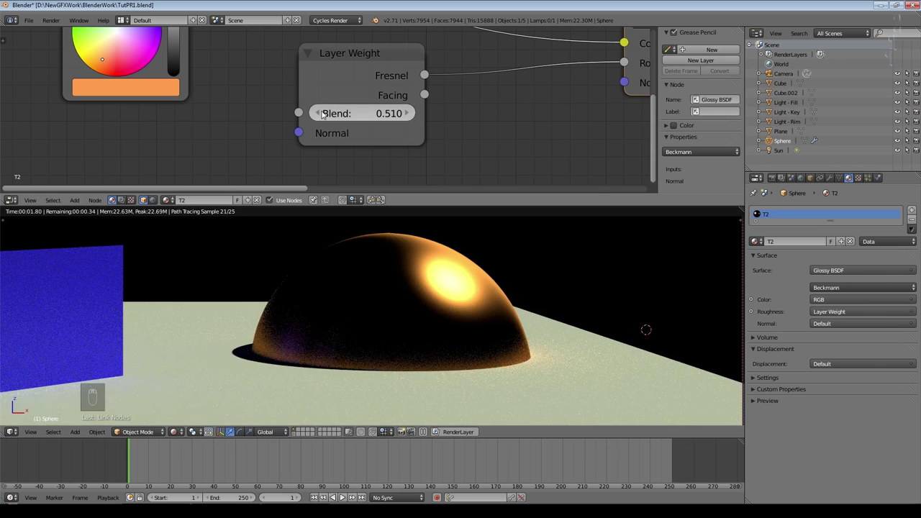
left_click(319, 113)
left_click(319, 113)
left_click(319, 114)
left_click(319, 114)
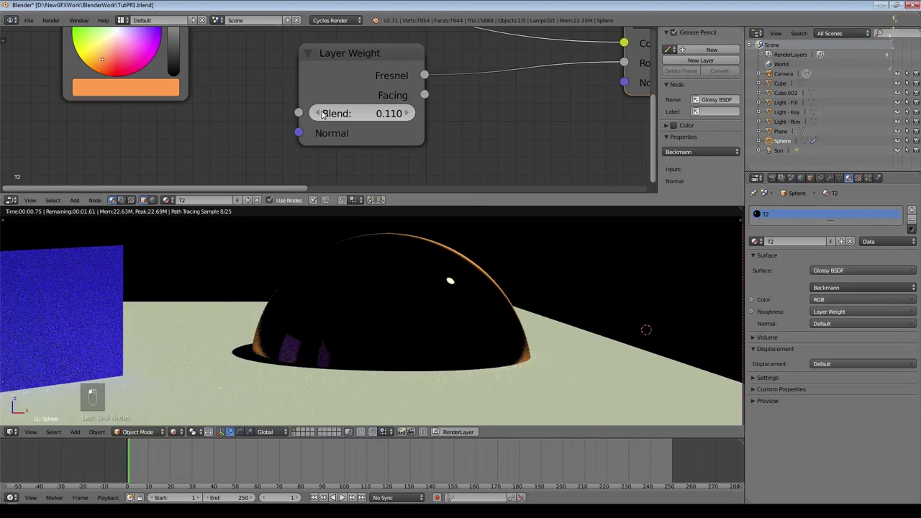
left_click(319, 114)
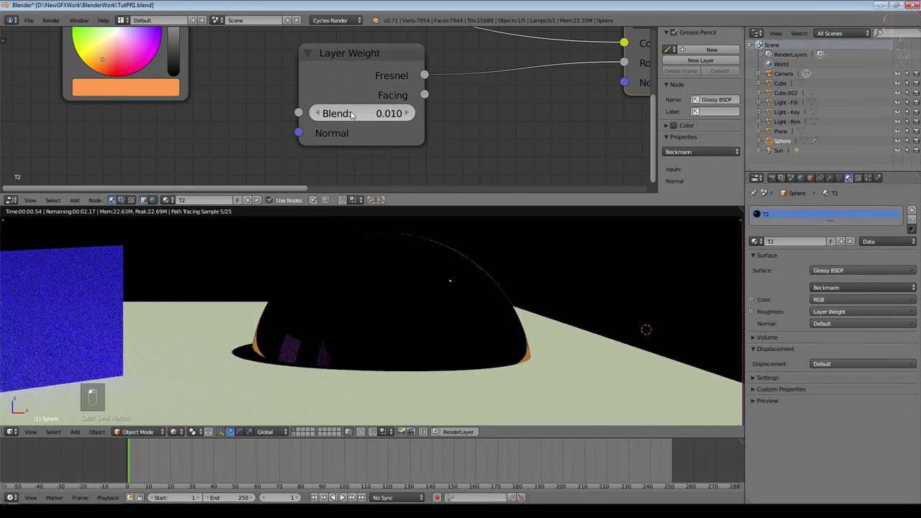
Step: Raise the Layer Weight's Blend to 0.210 and unlink its Fresnel output from the Glossy BSDF's Roughness
left_click(407, 114)
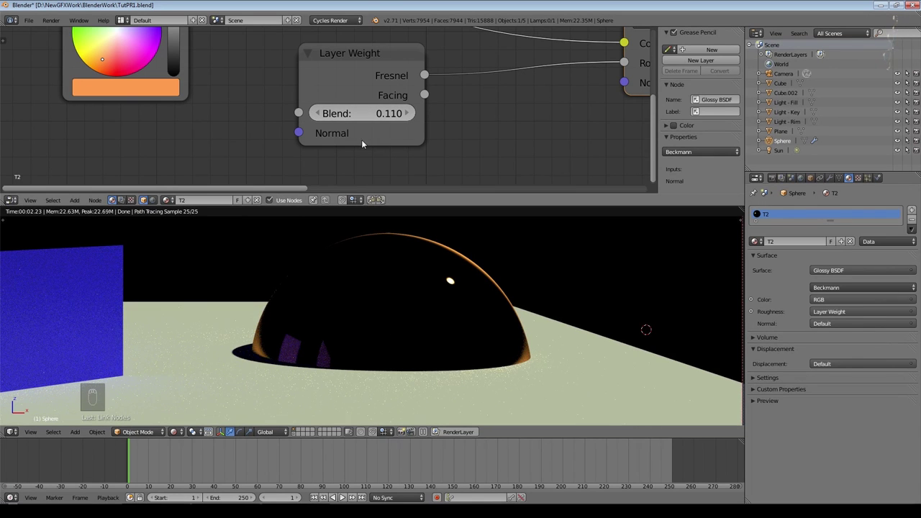
left_click(406, 113)
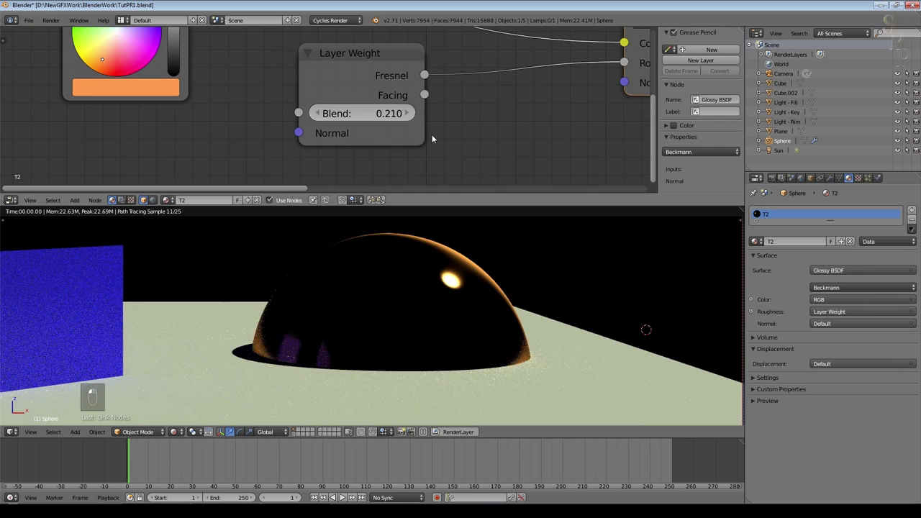
scroll(432, 135, "down", 3)
left_click_drag(360, 88, 397, 104)
left_click_drag(473, 85, 452, 101)
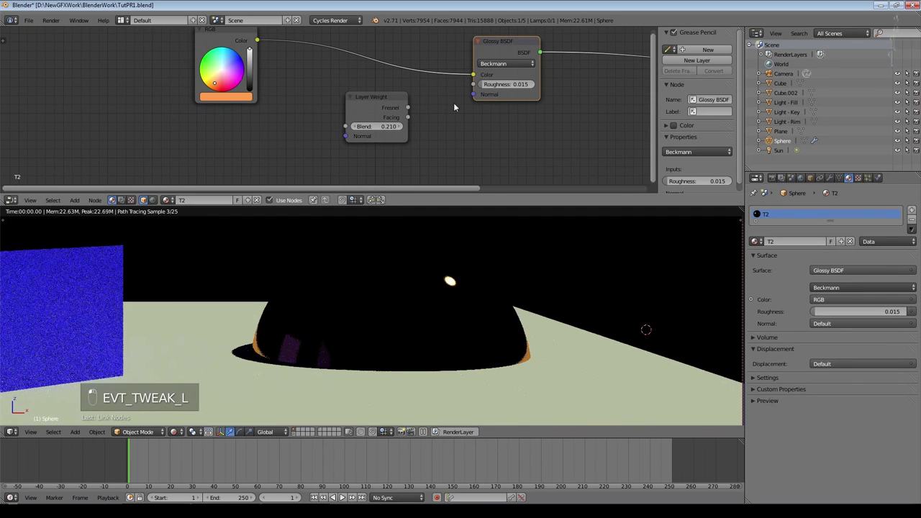
Step: Move the Layer Weight and RGB nodes aside and insert a color Mix node between RGB and the Glossy BSDF's Color
middle_click_drag(452, 125, 454, 151)
left_click_drag(384, 127, 422, 33)
left_click_drag(229, 56, 177, 74)
key("shift+a")
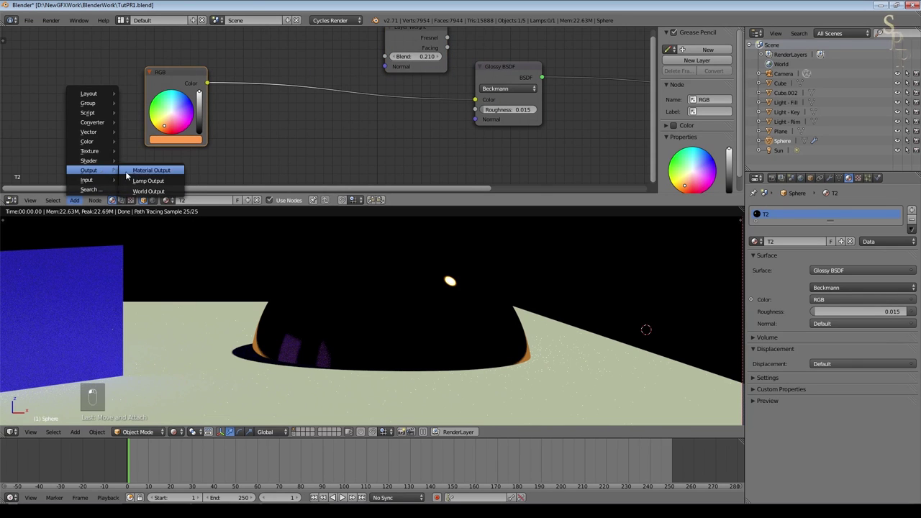
mouse_move(94, 146)
left_click(146, 148)
left_click(342, 69)
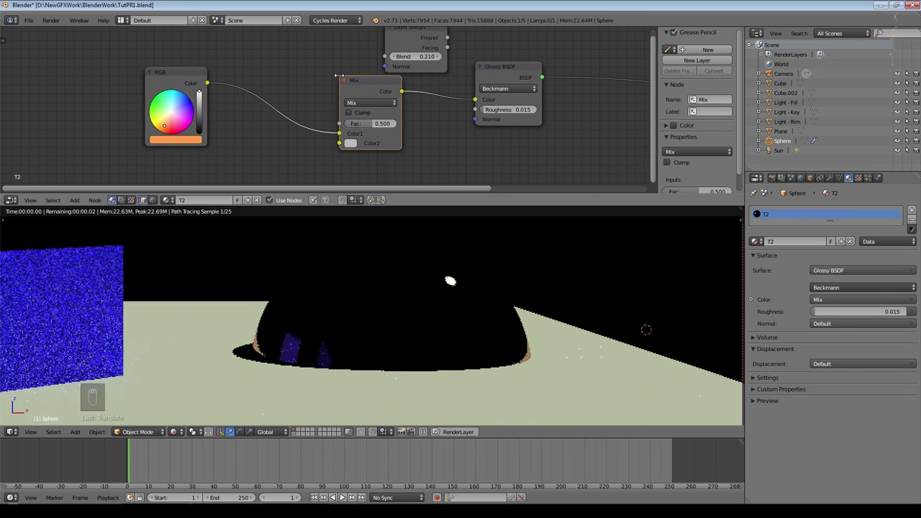
Step: Delete the RGB node, keeping Color1 orange, and set the Mix node's Color2 to a dark red
left_click(350, 143)
left_click(181, 75)
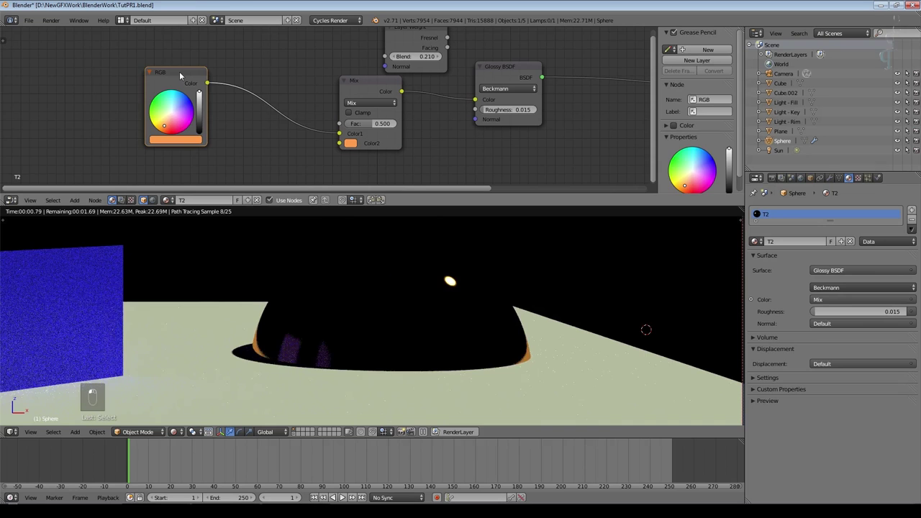
key("Delete")
left_click_drag(372, 208, 376, 211)
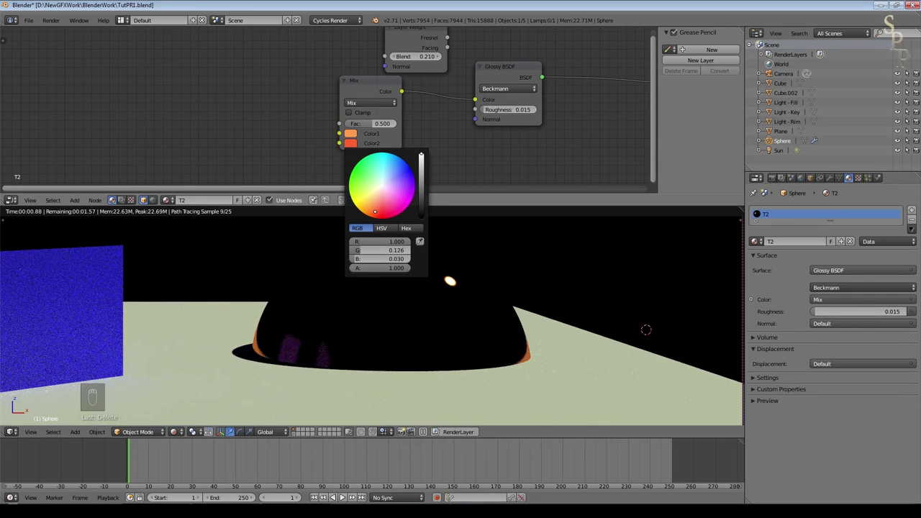
left_click(352, 144)
left_click_drag(421, 154, 421, 179)
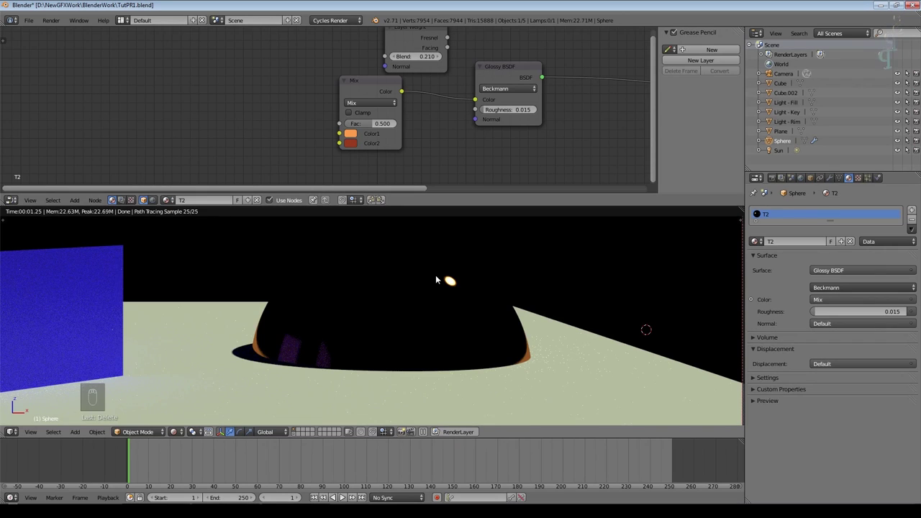
Step: Place the Layer Weight node before the Mix node, link its Facing output to Fac, and check the dome
scroll(463, 293, "down", 6)
middle_click_drag(462, 293, 466, 335)
scroll(466, 338, "up", 3)
left_click_drag(407, 39, 339, 123)
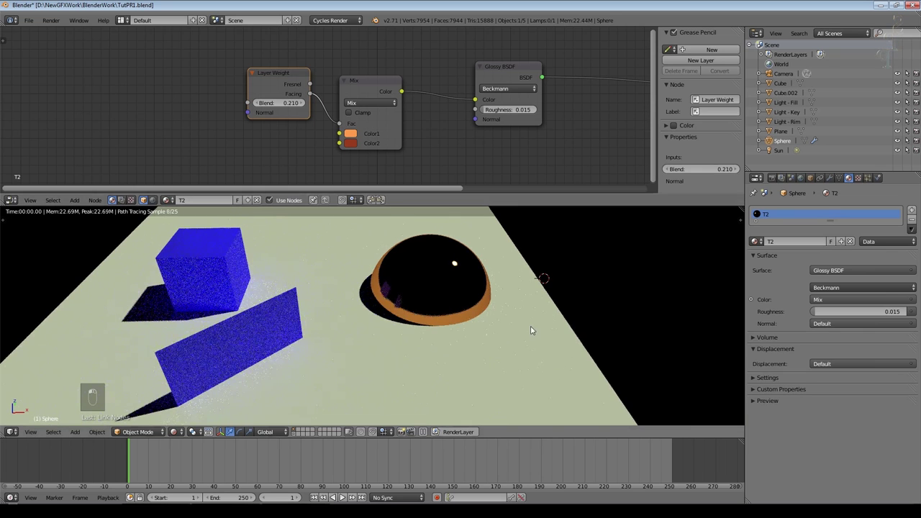
scroll(531, 328, "up", 2)
scroll(531, 330, "up", 2)
key("KP_0")
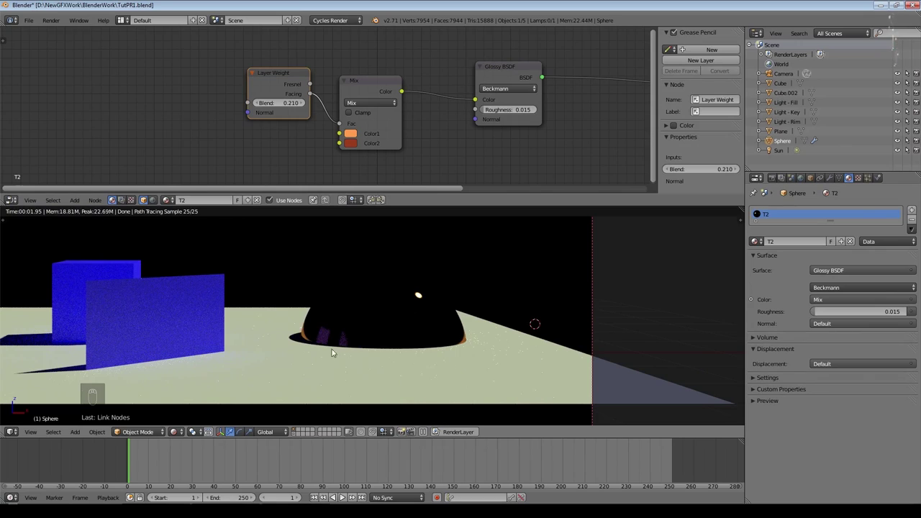
Step: Add an upright backdrop plane behind the dome and set the World background color to a Sky Texture
left_click(173, 432)
left_click(198, 400)
scroll(413, 320, "down", 3)
middle_click_drag(413, 320, 383, 332)
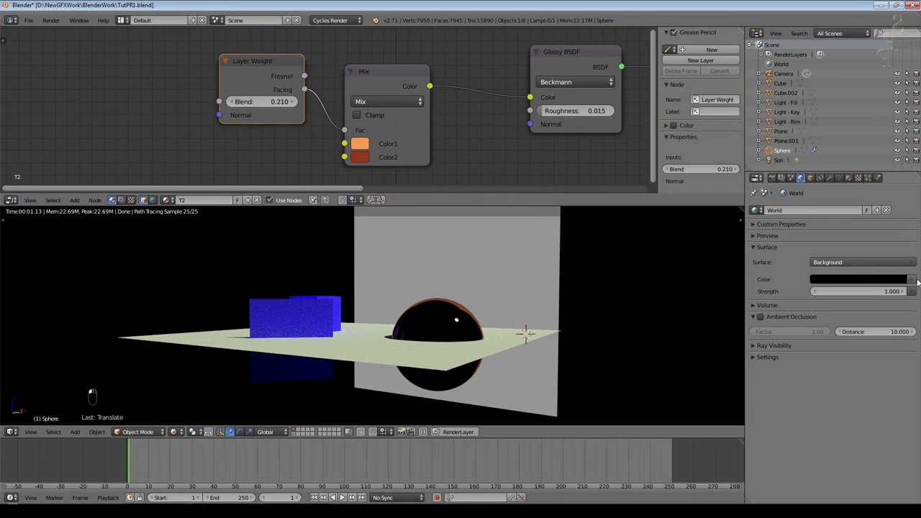
left_click(910, 281)
left_click(813, 170)
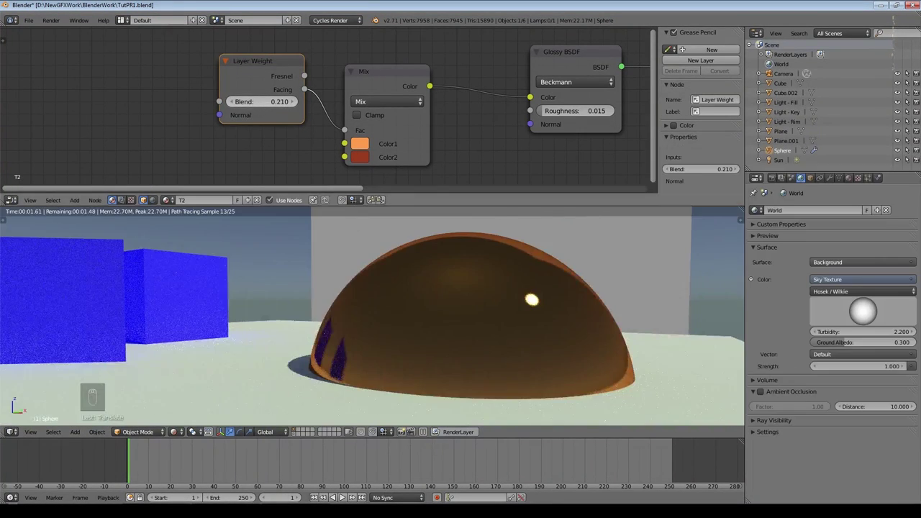
Step: Raise the Layer Weight's Blend to 0.610 and lower it to 0.000 to compare the dome's rim color
left_click_drag(262, 102, 405, 101)
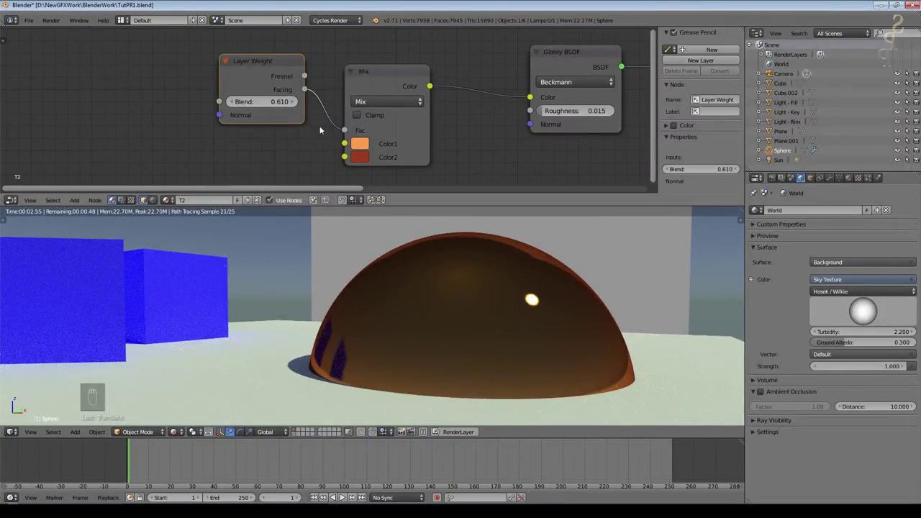
left_click_drag(261, 101, 227, 102)
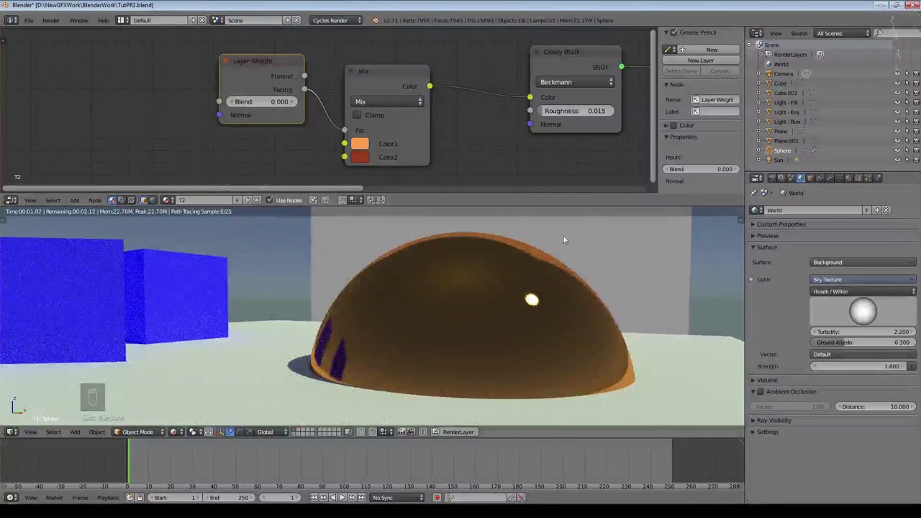
Step: Link the Layer Weight's Fresnel output to the Mix node's Fac and raise Blend to 0.800
left_click_drag(305, 76, 345, 131)
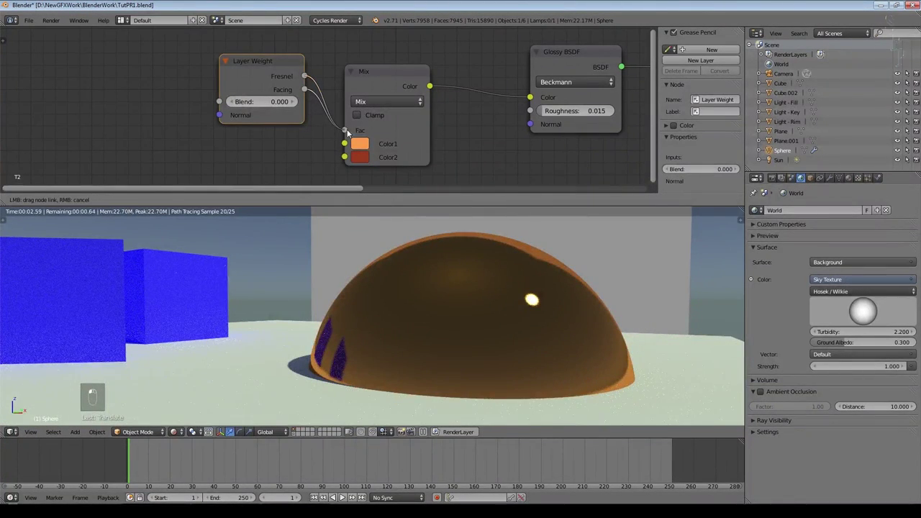
left_click_drag(267, 101, 291, 102)
left_click(291, 102)
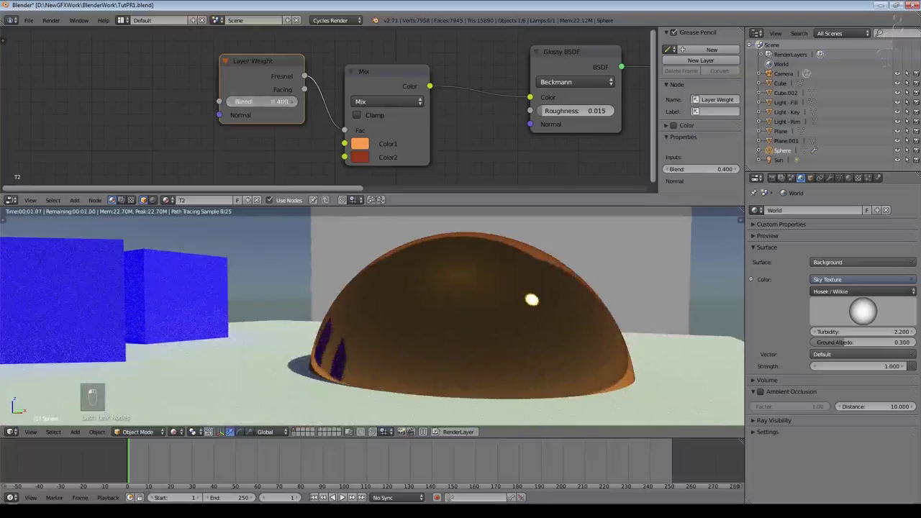
left_click(291, 102)
left_click(291, 102)
left_click(290, 103)
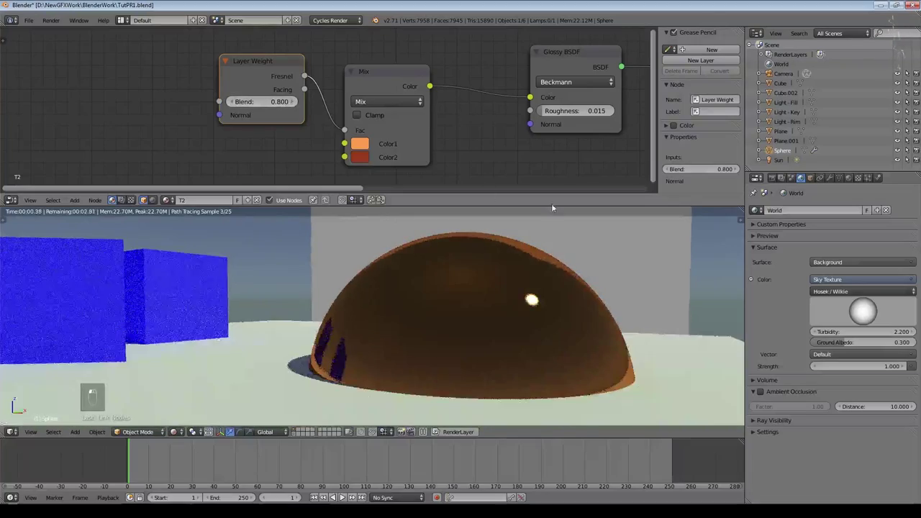
Step: Inspect the dome from above, relink the Facing output to the Mix node's Fac, and set Blend to 0.100
middle_click_drag(554, 210, 563, 221)
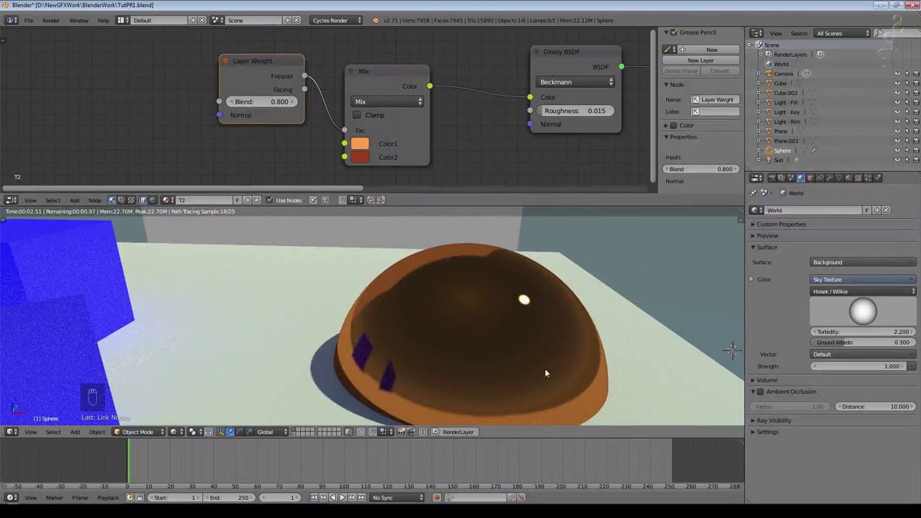
scroll(461, 303, "down", 2)
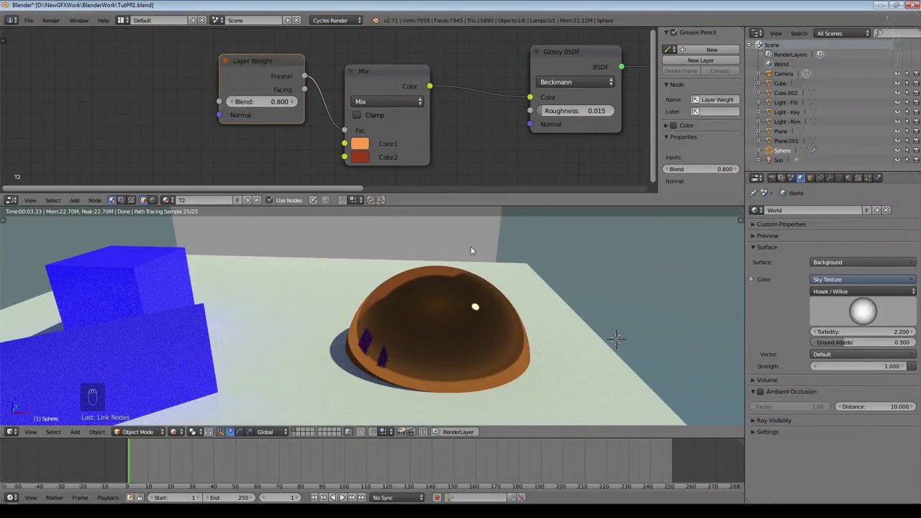
left_click_drag(290, 89, 345, 130)
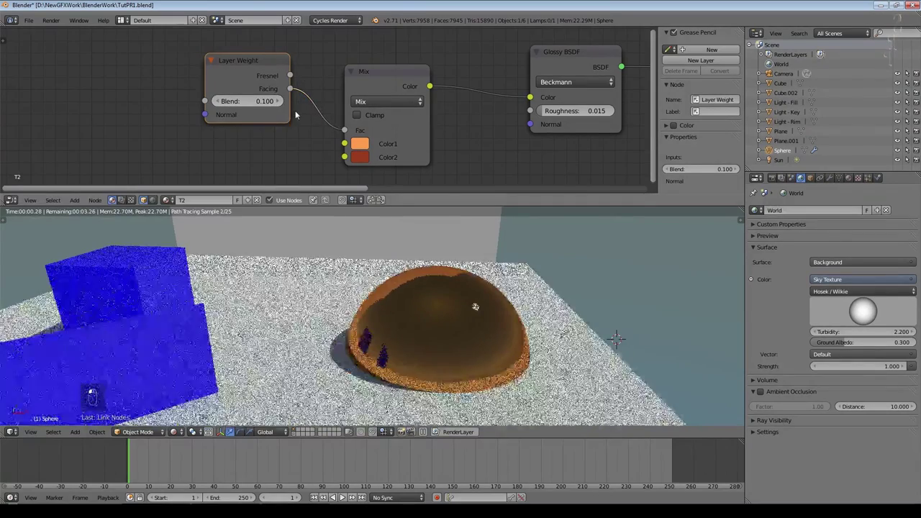
scroll(310, 122, "up", 2)
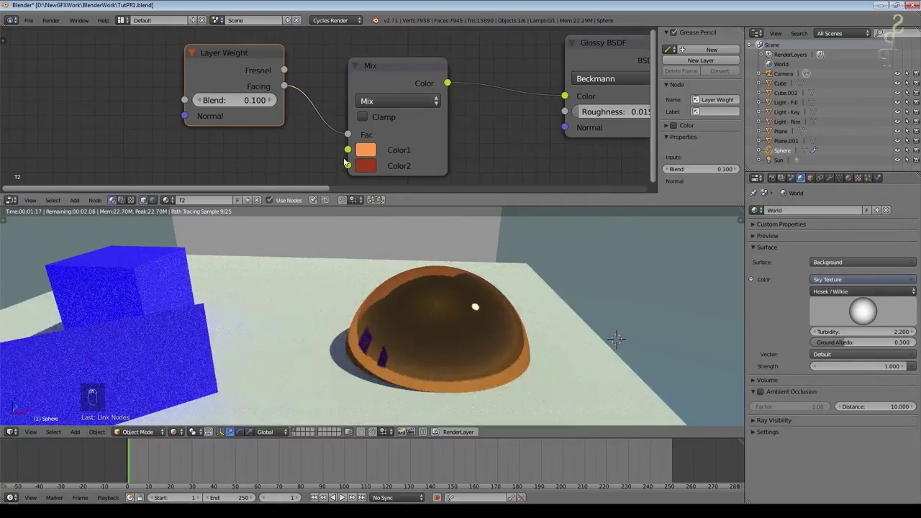
Step: Set the Mix node's Color2 to dark blue and raise the Layer Weight's Blend to 0.600
left_click(366, 166)
left_click(469, 222)
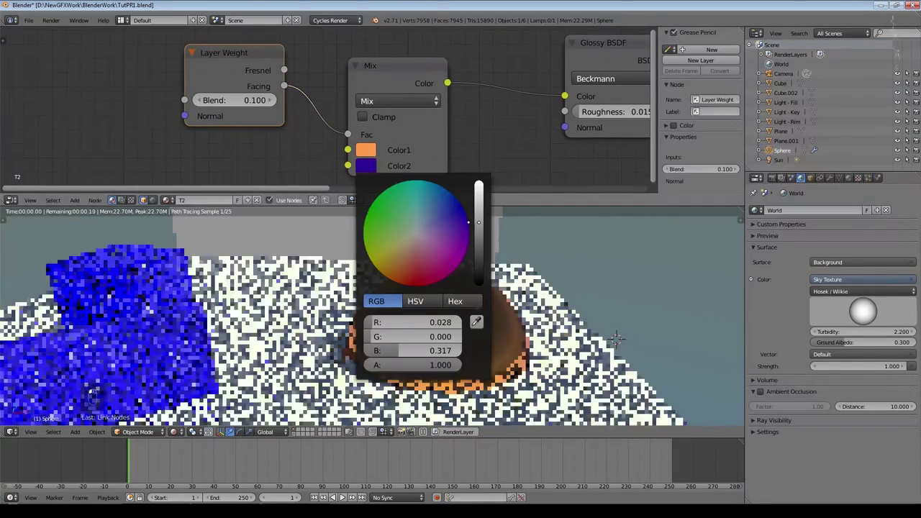
scroll(423, 295, "up", 5)
scroll(505, 303, "down", 6)
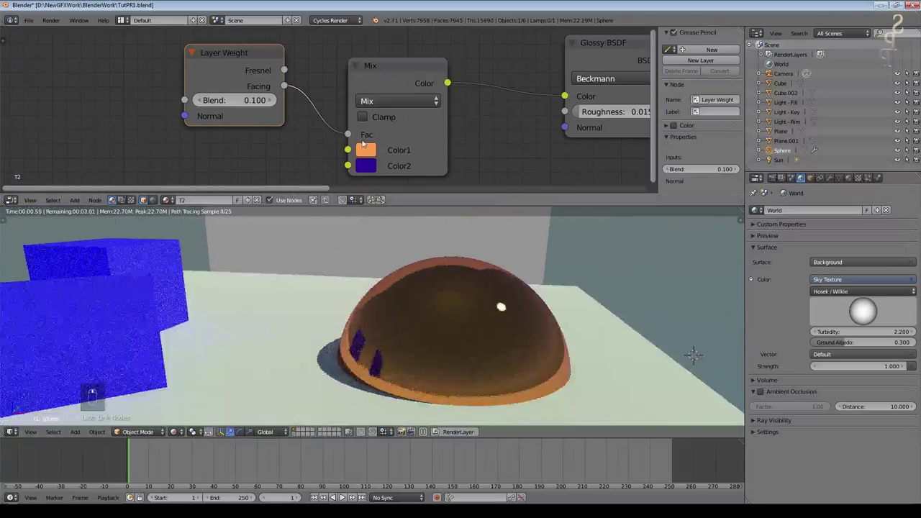
left_click_drag(231, 101, 412, 101, "ctrl")
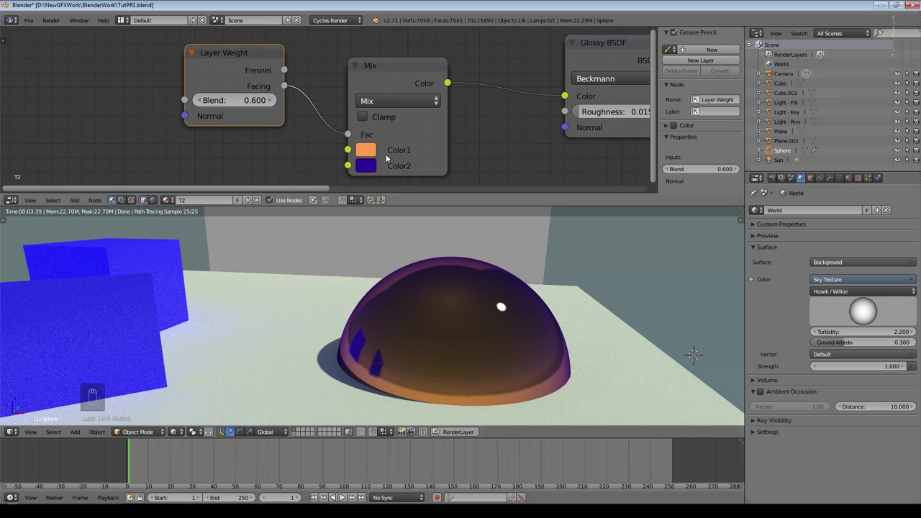
Step: Set the Mix node's Color1 to a deeper red-orange and check the blended colors on the dome
left_click(366, 150)
left_click(400, 260)
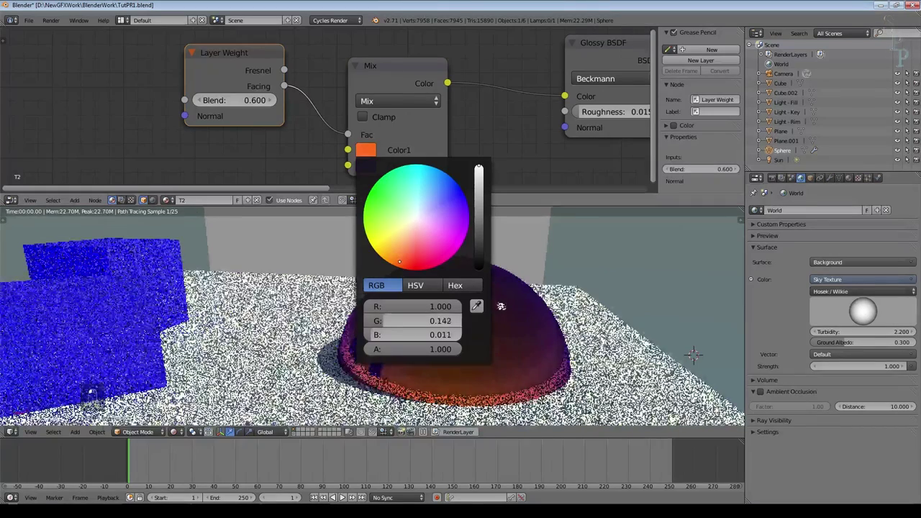
middle_click_drag(537, 356, 519, 345)
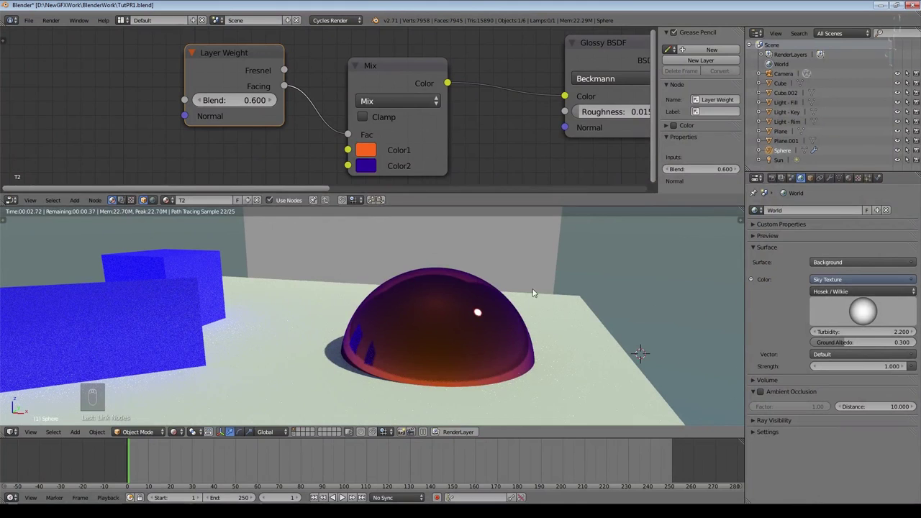
Step: Examine the node chain from Layer Weight to Material Output alongside the dome's two-color reflection
scroll(517, 157, "down", 3)
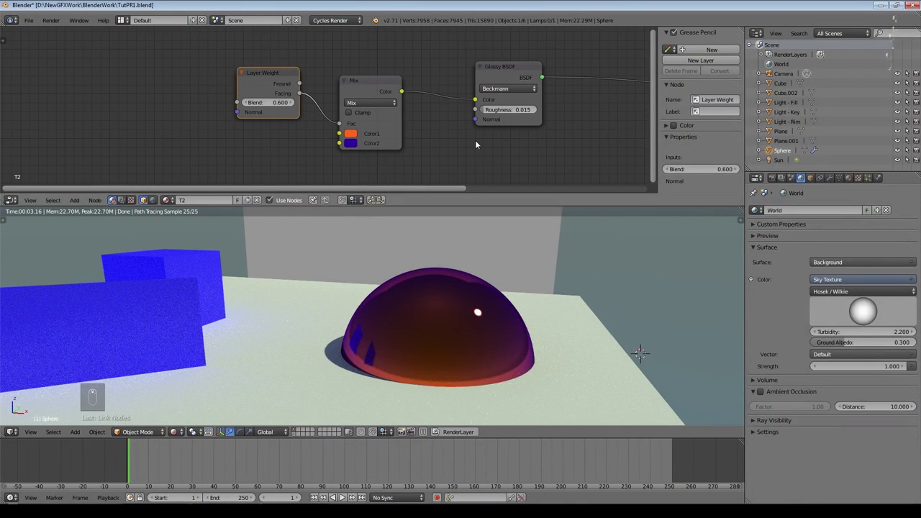
scroll(476, 140, "down", 1)
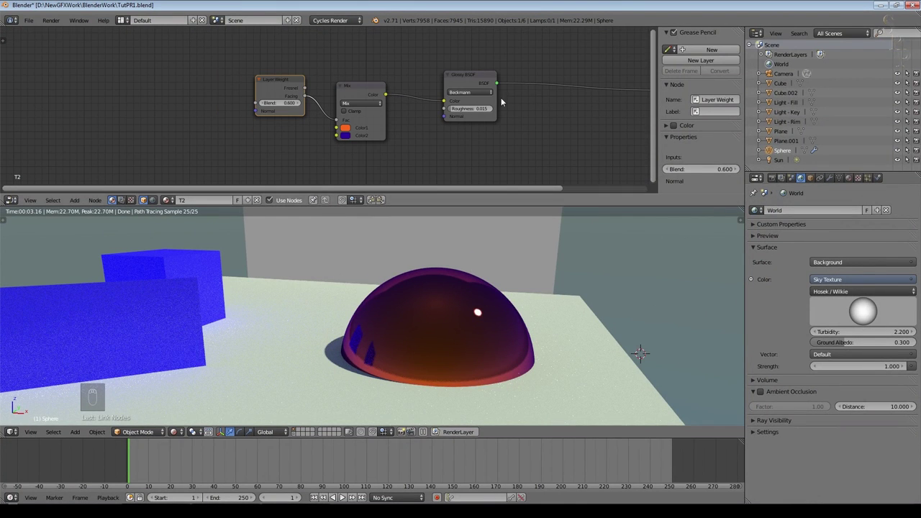
scroll(501, 97, "down", 1)
middle_click_drag(510, 129, 443, 128)
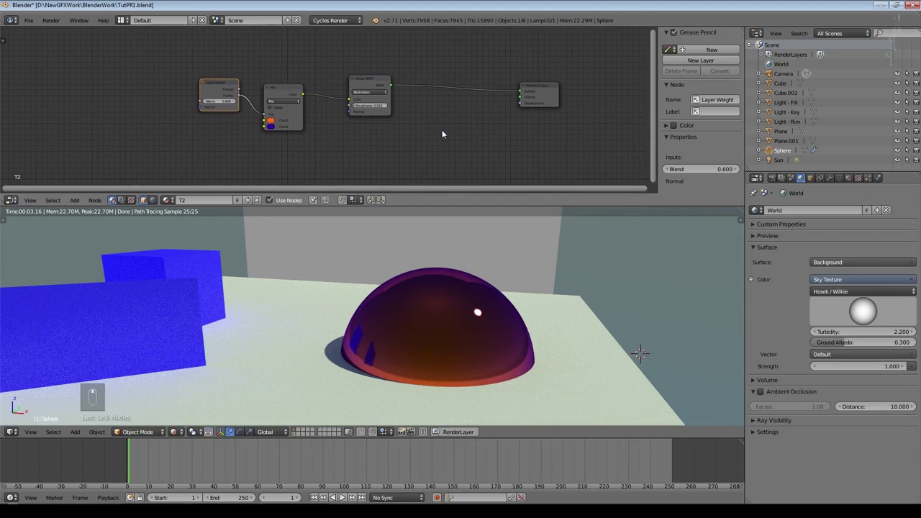
scroll(458, 129, "up", 3)
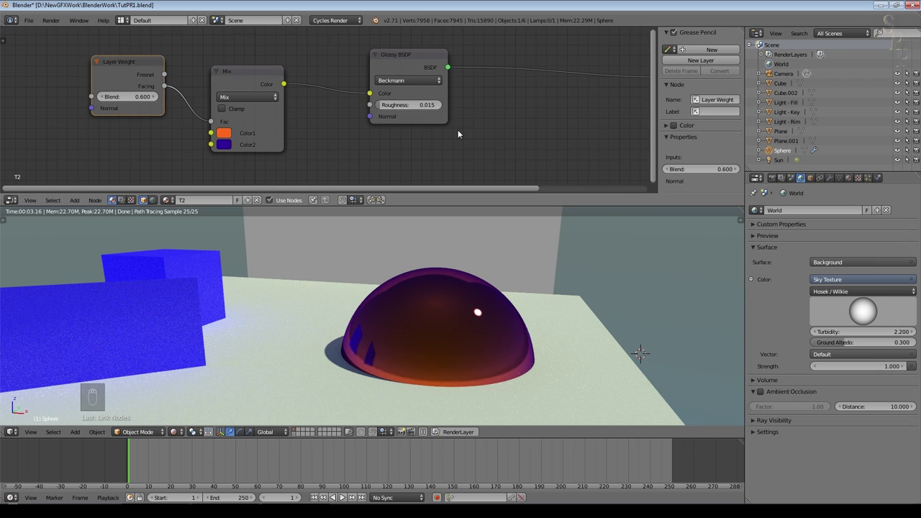
scroll(457, 129, "down", 2)
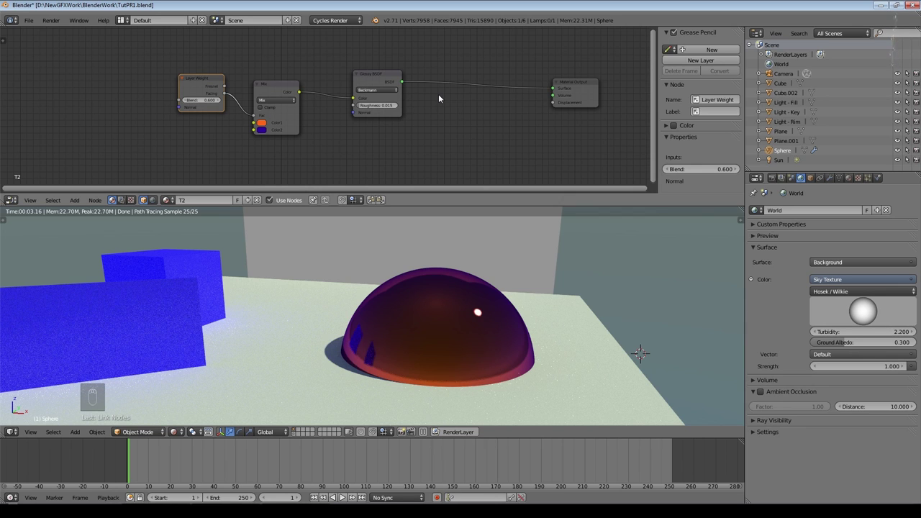
scroll(439, 94, "up", 2)
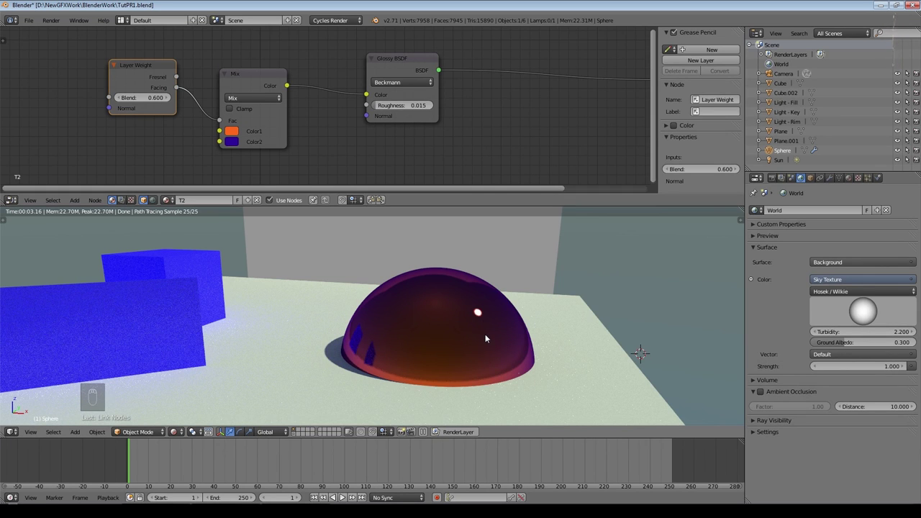
scroll(478, 176, "down", 3)
scroll(466, 317, "down", 3)
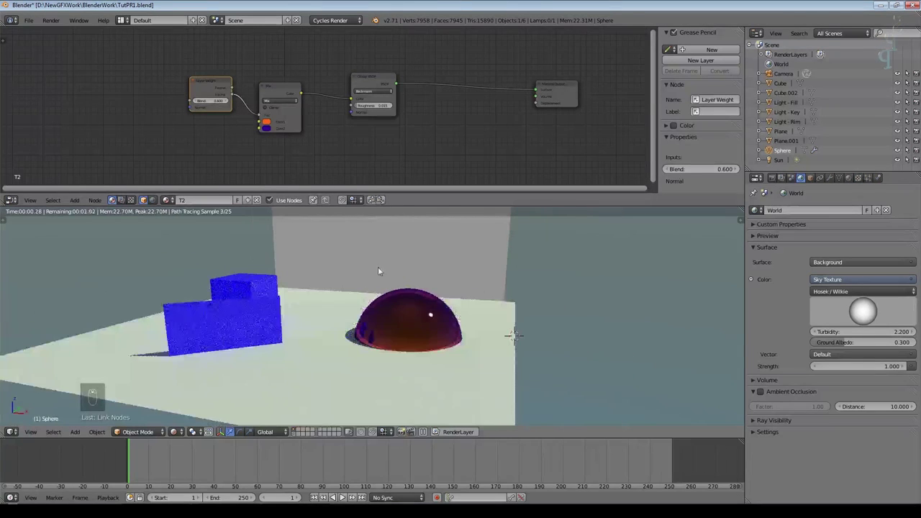
scroll(281, 74, "up", 2)
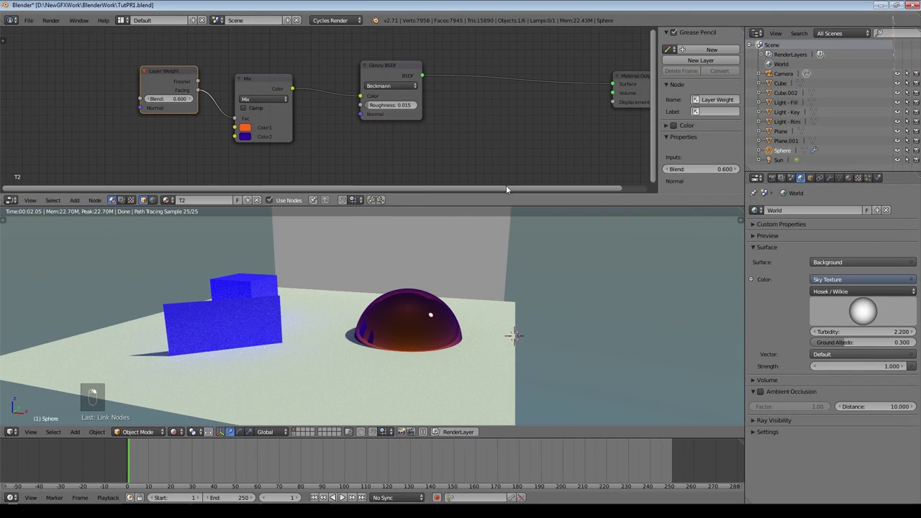
Step: Delete the Mix and Layer Weight nodes, leaving only the Glossy BSDF linked to the Material Output
left_click(266, 87)
key("Delete")
left_click(171, 79)
key("Delete")
scroll(479, 292, "up", 4)
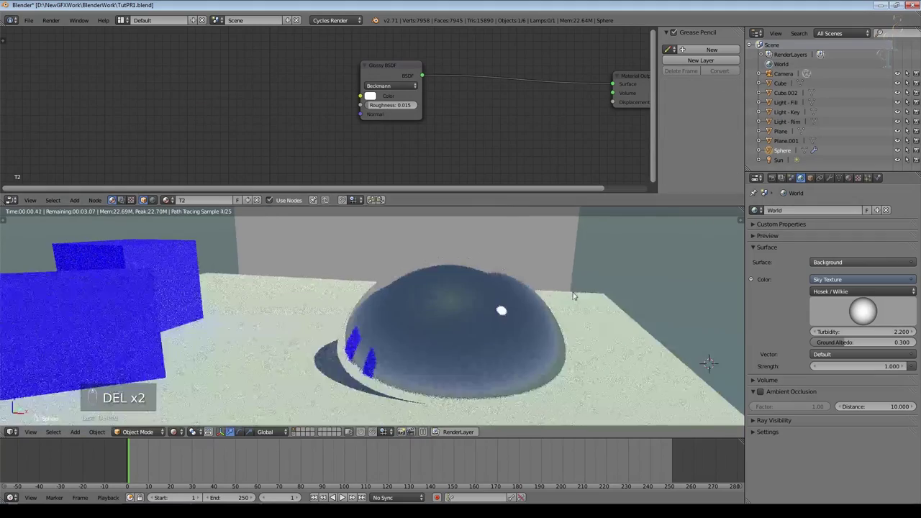
Step: Set the Glossy BSDF's color to orange and its roughness to 0.098
middle_click_drag(573, 296, 565, 304, "shift")
right_click(531, 318)
right_click(470, 329)
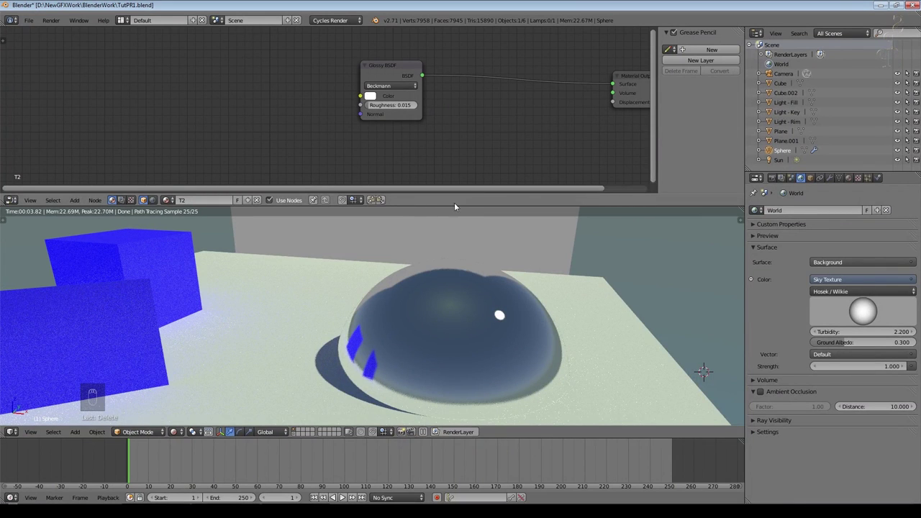
left_click(371, 97)
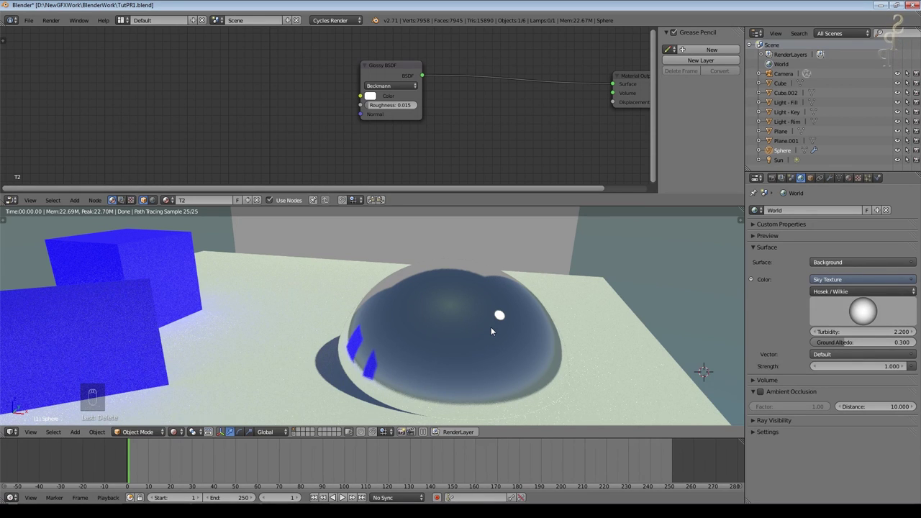
left_click(371, 96)
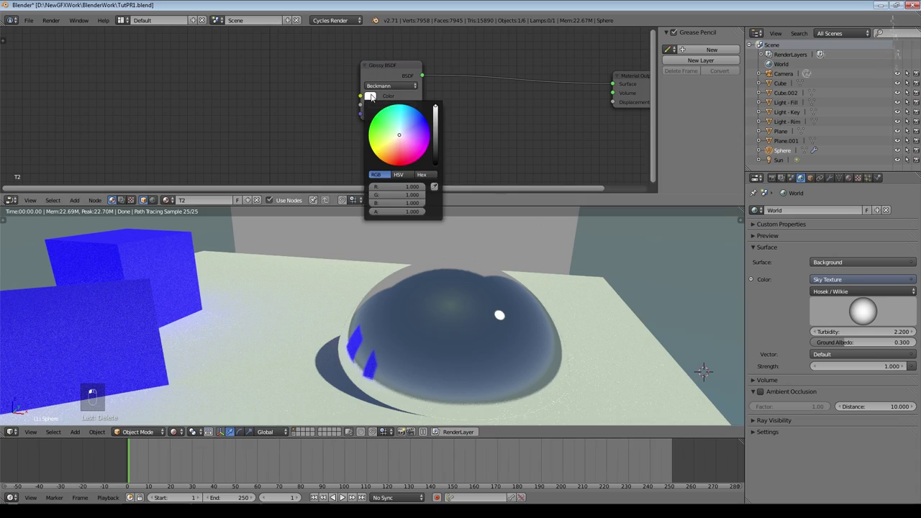
mouse_move(397, 161)
left_mouse_down()
mouse_move(387, 156)
mouse_move(395, 148)
mouse_move(387, 159)
left_mouse_up()
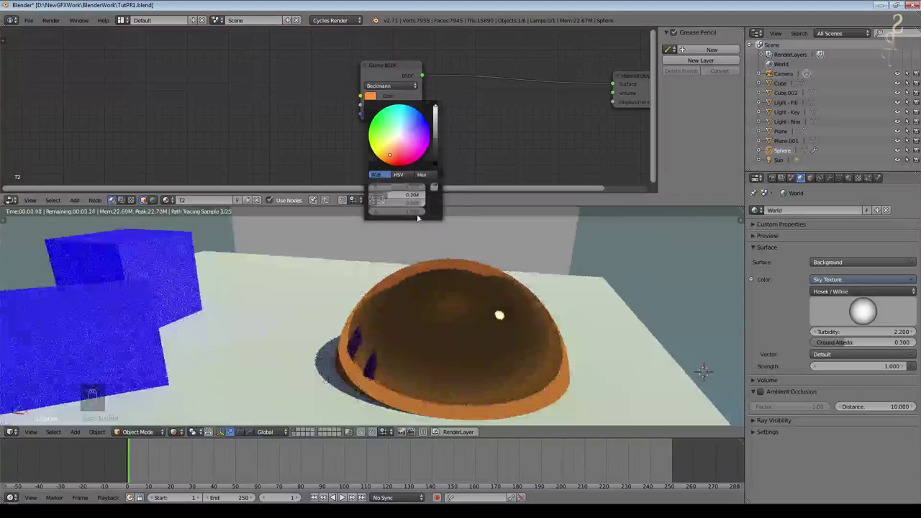
left_click_drag(376, 105, 394, 105)
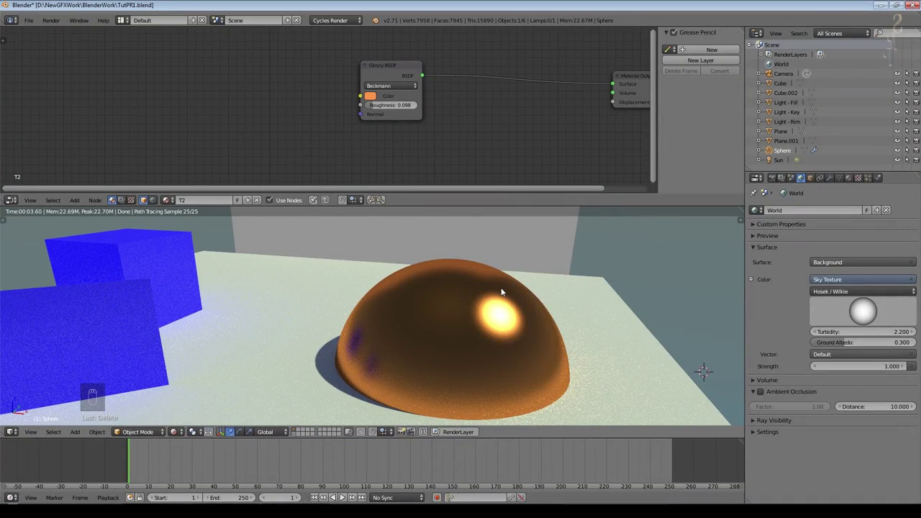
Step: Set the Glossy BSDF's color to a saturated red with R 1.000, G 0.083 and B 0.036
left_click(370, 95)
left_click(398, 158)
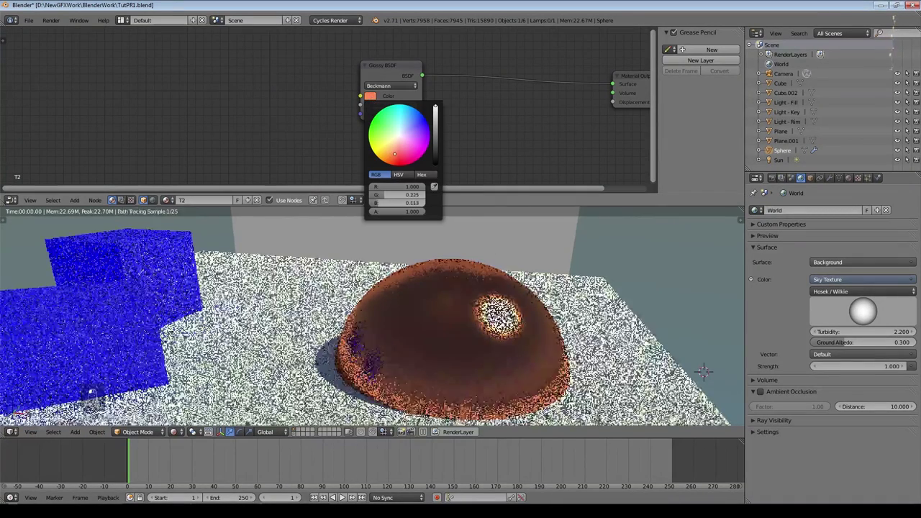
left_click_drag(398, 158, 395, 159)
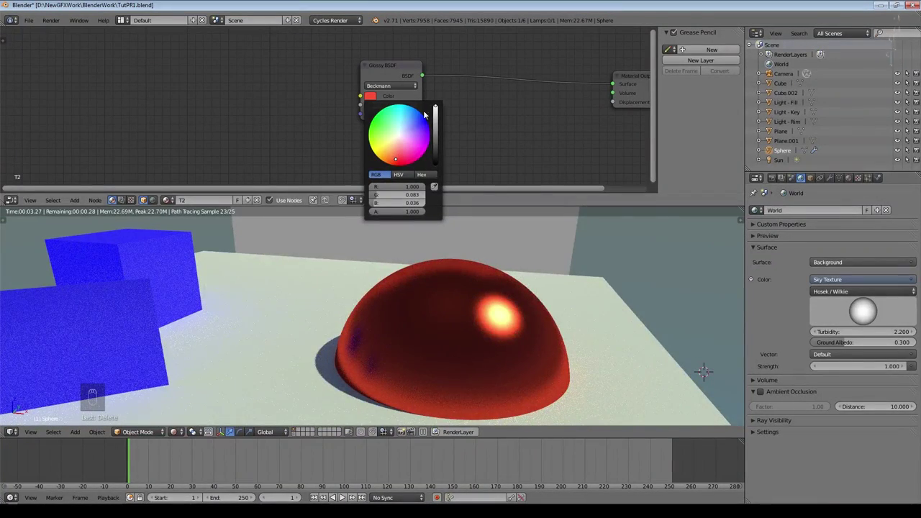
mouse_move(435, 109)
left_mouse_down()
mouse_move(435, 130)
mouse_move(435, 106)
left_mouse_up()
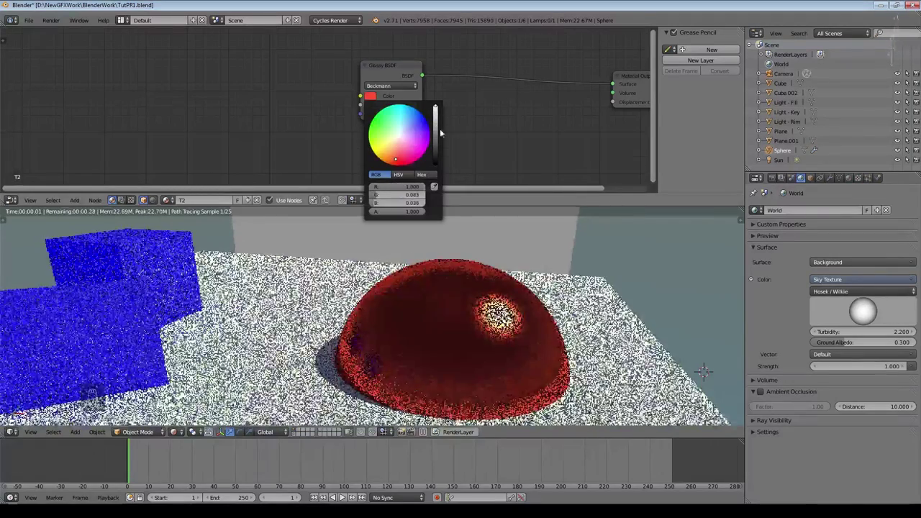
Step: Reset the Glossy BSDF's color to white and give it a faint yellowish tint
left_click_drag(395, 148, 397, 134)
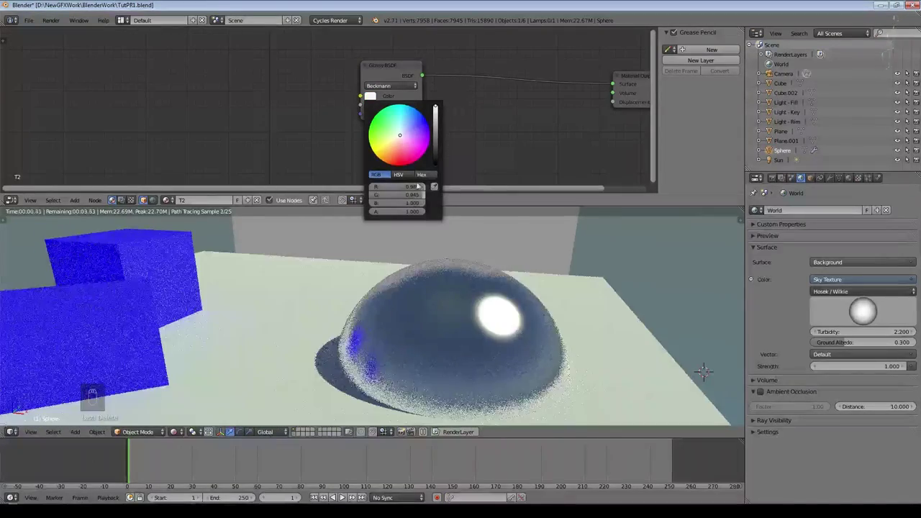
left_click_drag(419, 203, 426, 203)
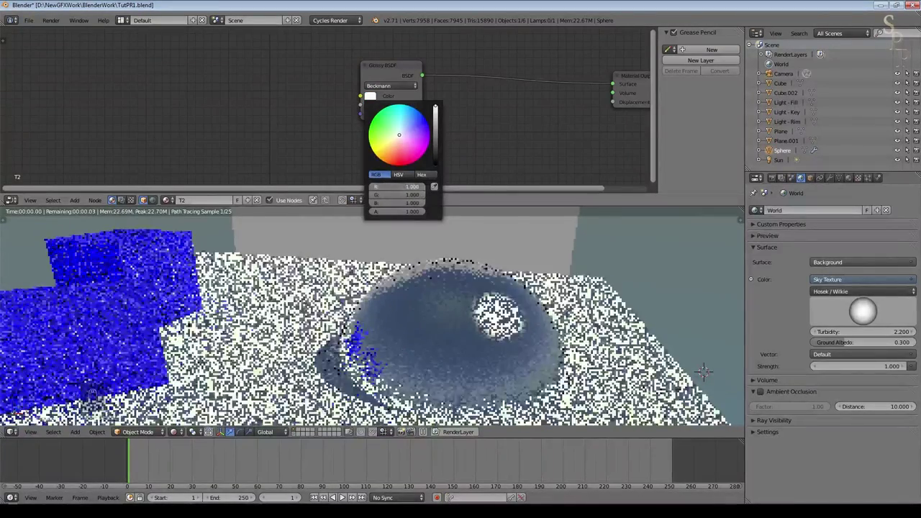
scroll(402, 108, "up", 3)
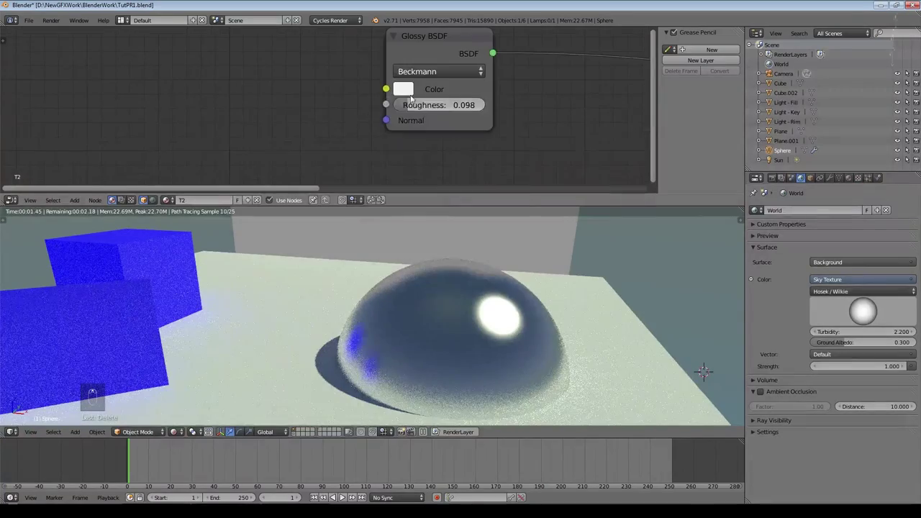
left_click(404, 93)
left_click_drag(453, 160, 451, 158)
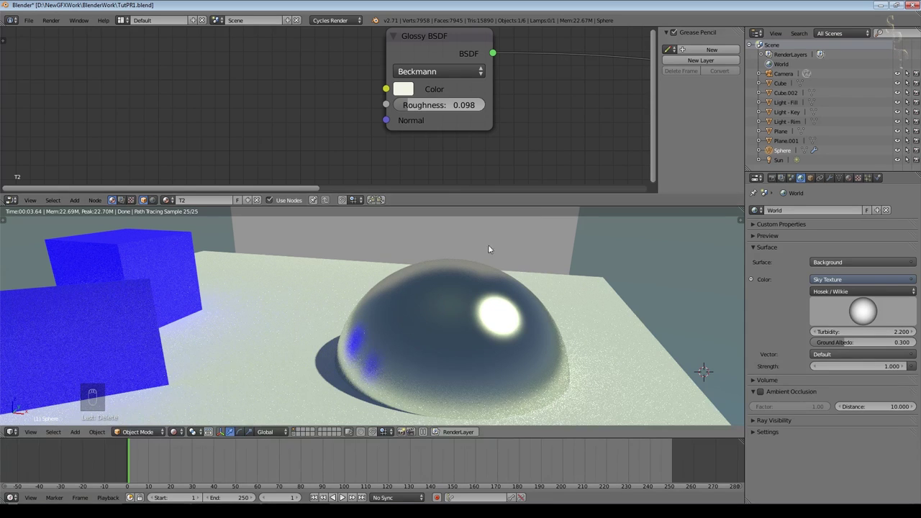
Step: Darken the yellowish glossy color to about R 0.279, G 0.283, B 0.254, and raise its brightness again
left_click(407, 92)
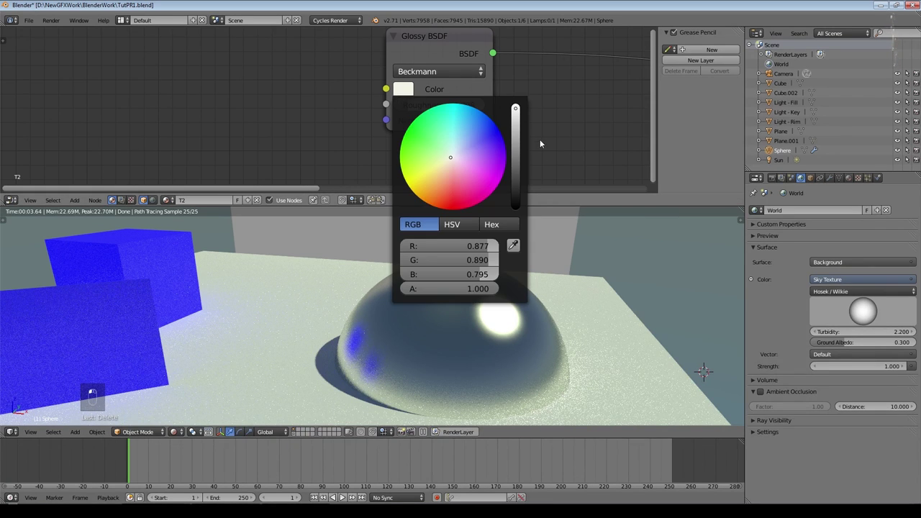
left_click(406, 91)
left_click_drag(516, 111, 515, 149)
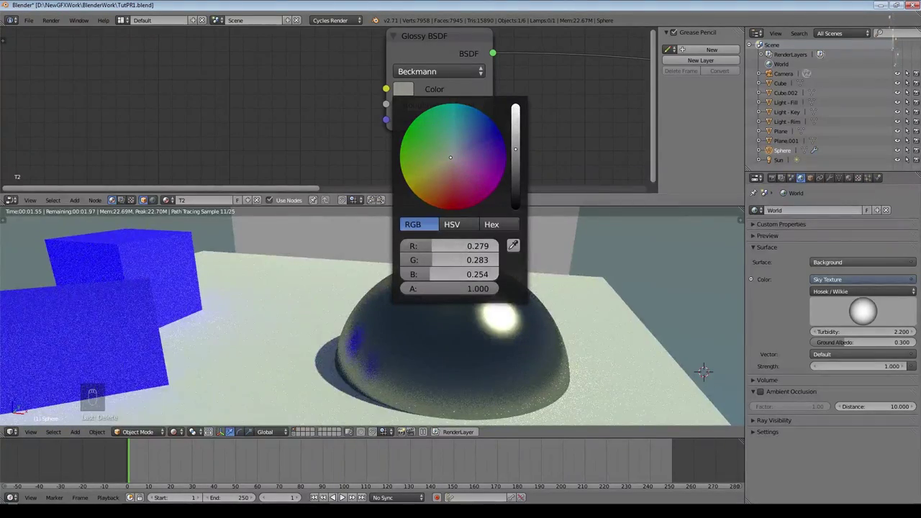
left_click_drag(515, 149, 516, 106)
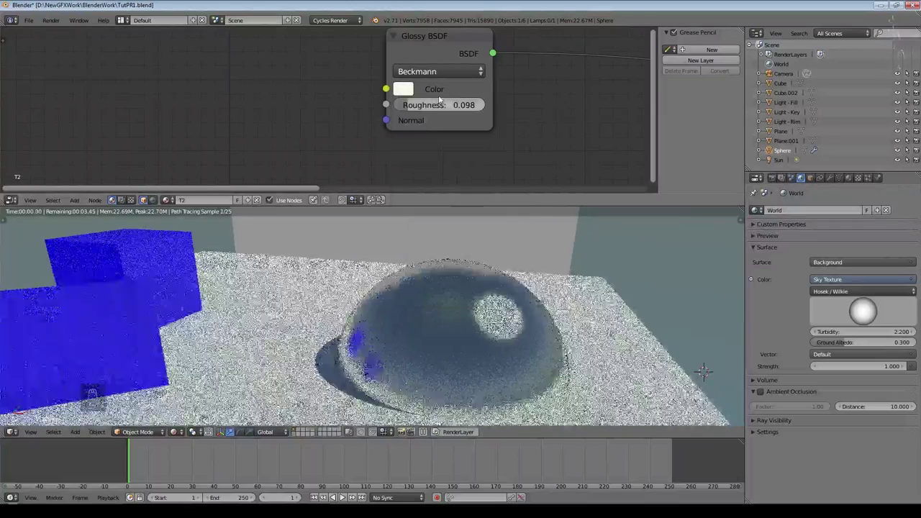
Step: Shift the Glossy BSDF's color to a slightly bluish tint and darken it to a mid grey
left_click(405, 89)
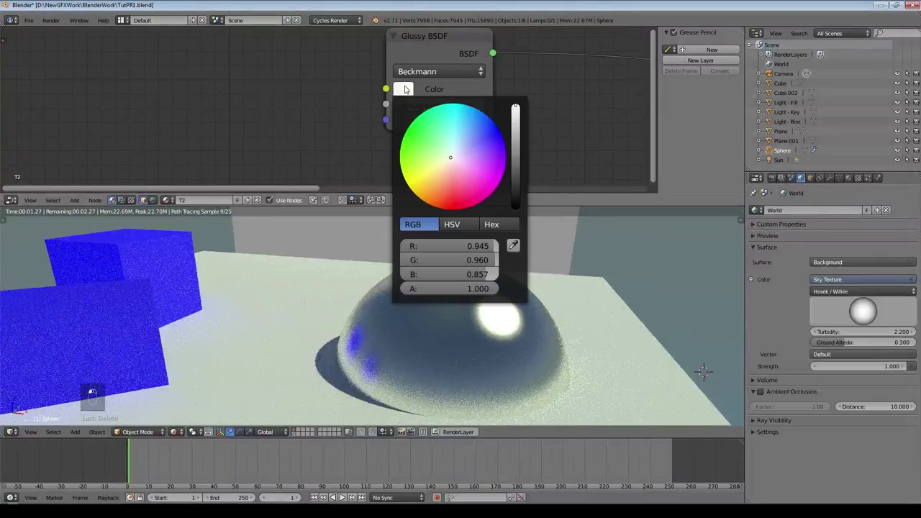
left_click(455, 158)
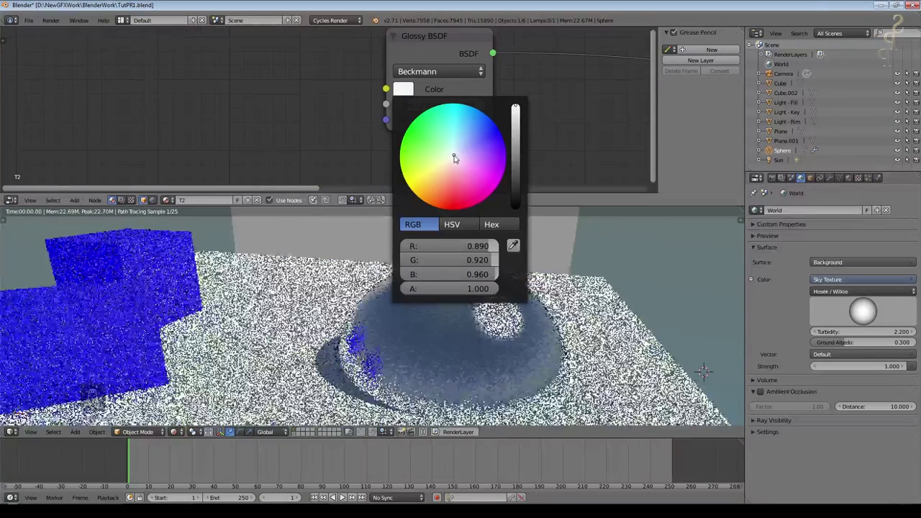
left_click(403, 90)
left_click(407, 90)
left_click_drag(516, 104, 515, 140)
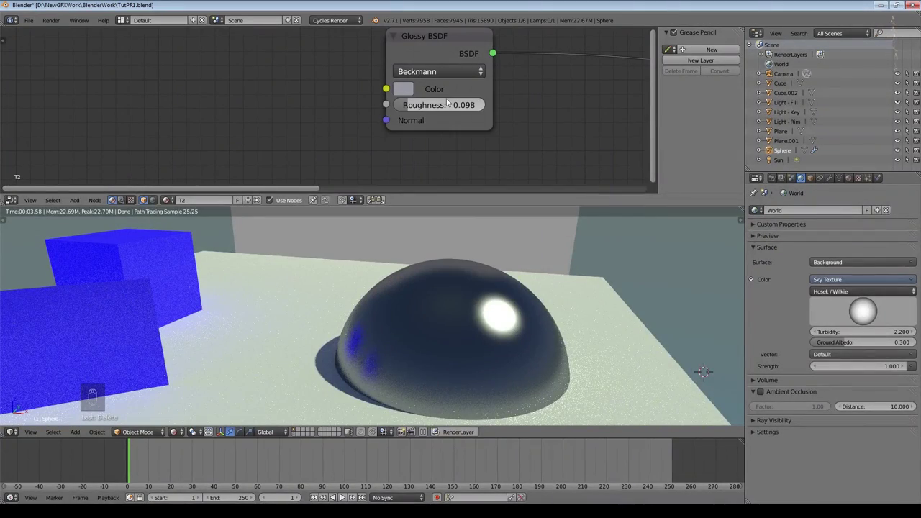
Step: In solid shading, move the grey cube beside the dome and scale it into a tall, narrow block
scroll(446, 102, "down", 3)
scroll(536, 279, "down", 4)
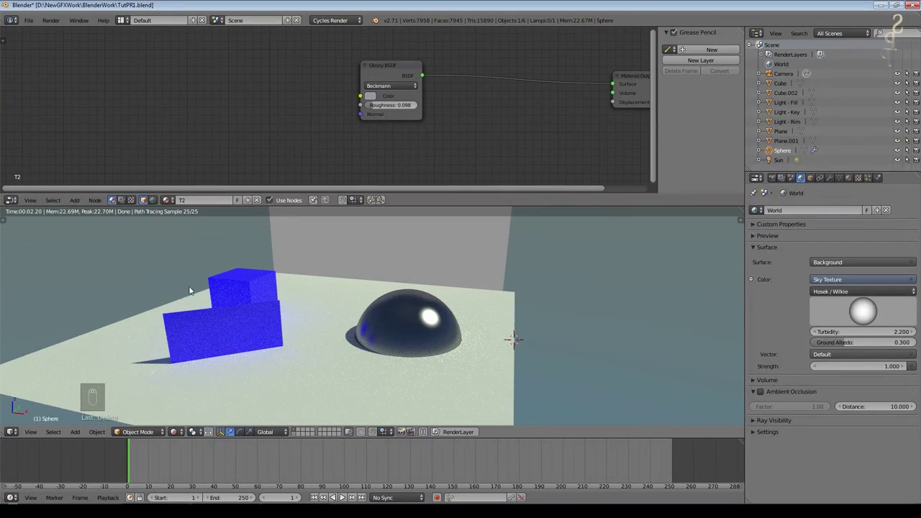
left_click(174, 432)
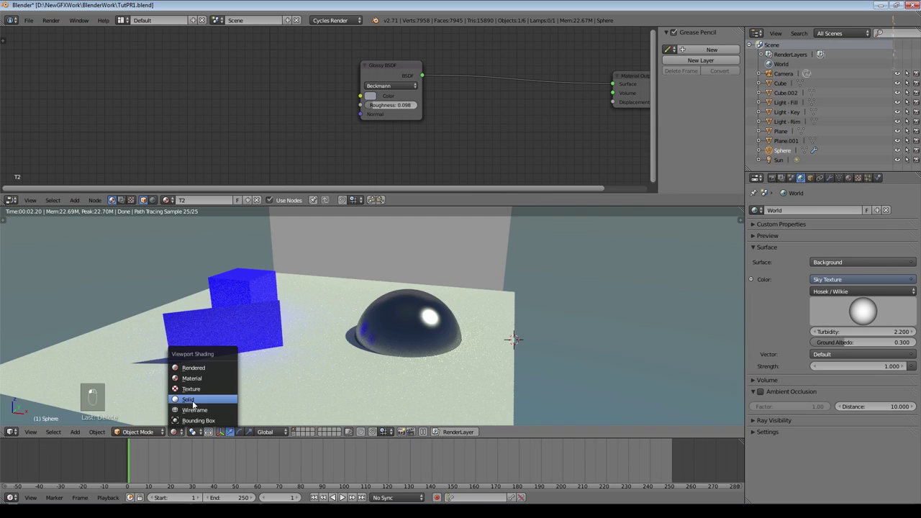
left_click(201, 400)
scroll(375, 340, "down", 3)
scroll(375, 336, "down", 1)
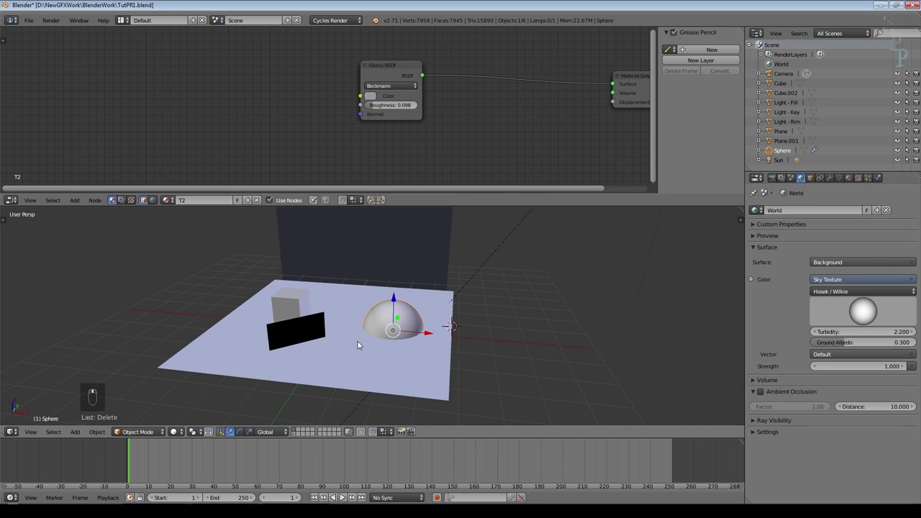
key("ctrl+alt+z")
left_click(358, 349)
left_click_drag(375, 298, 342, 277)
left_click(352, 328)
key("s")
key("s")
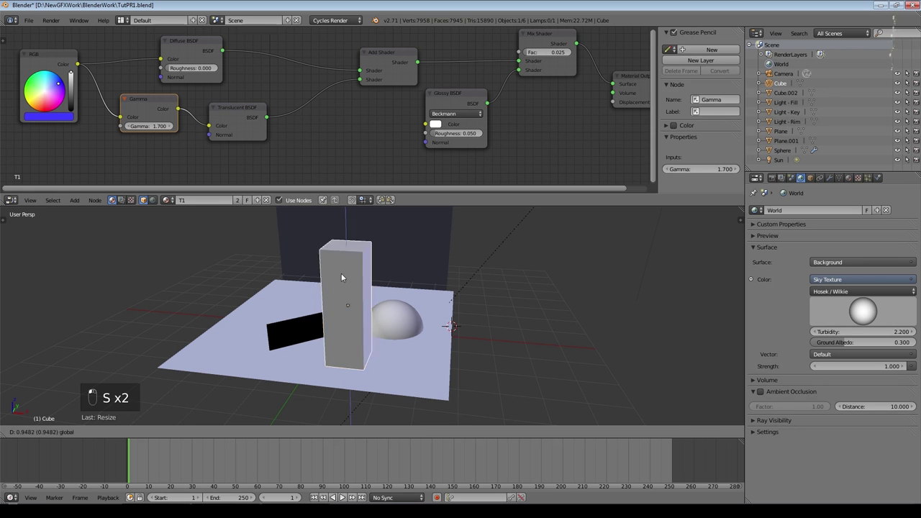
Step: Widen the block's top and extrude an inset face downward to hollow it into an open, flared vase
key("Tab")
key("e")
key("s")
key("KP_1")
key("z")
key("e")
left_click_drag(373, 242, 373, 332)
key("s")
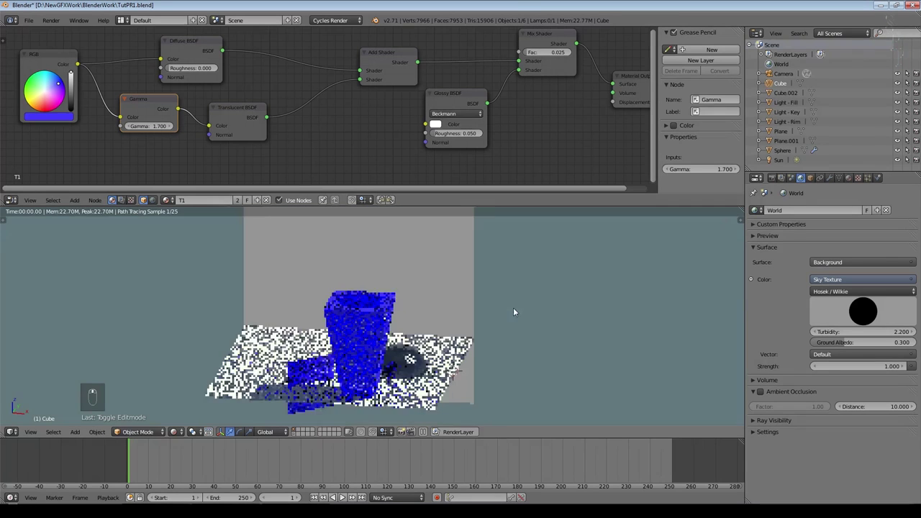
Step: Give the vase its own copy of material T1 named T3, and rotate the vase about the Z axis
right_click(368, 324)
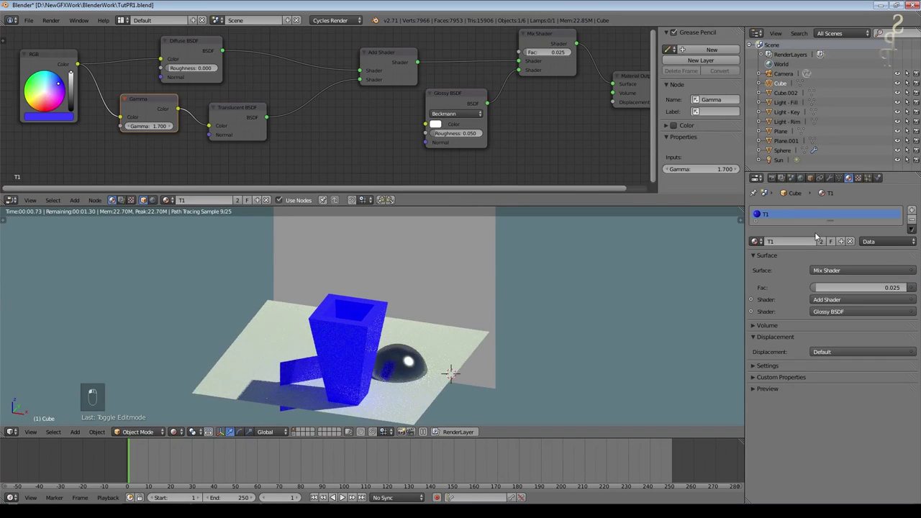
key("r")
key("z")
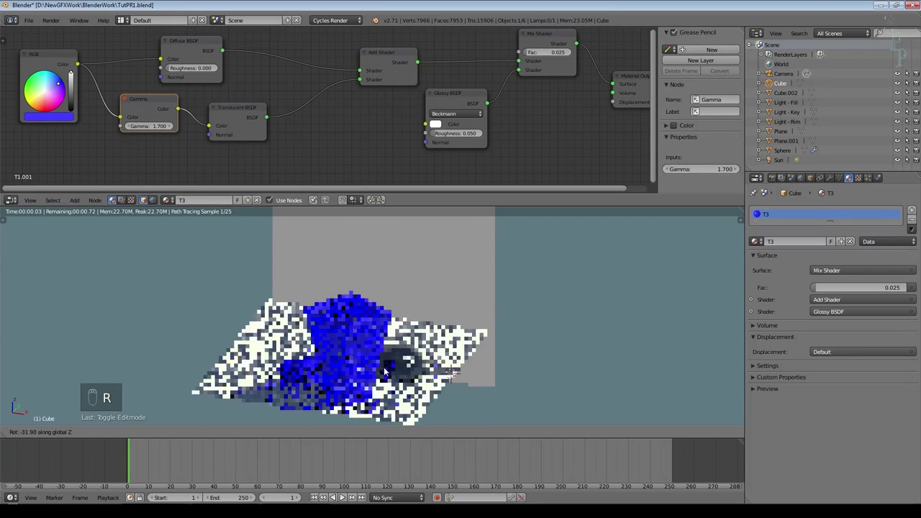
left_click(665, 263)
Step: View the scene through the camera and clear the dome and the second blue block from it
key("KP_0")
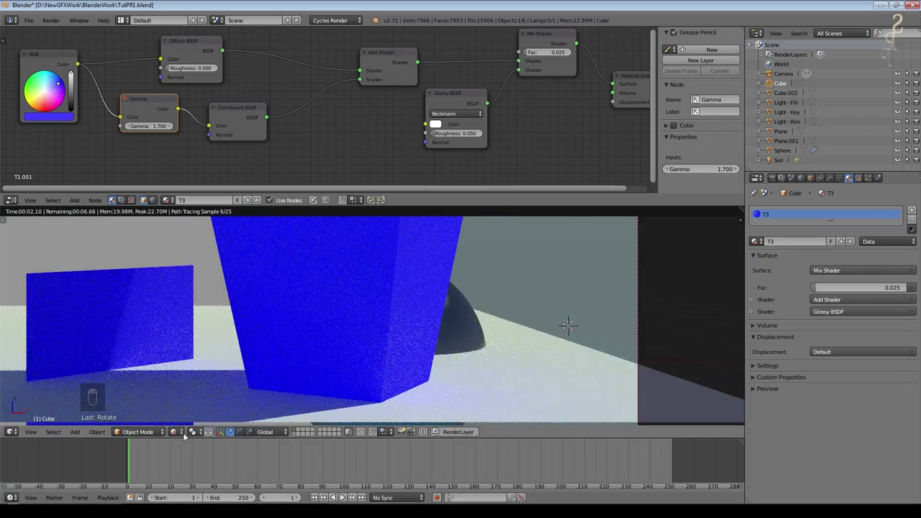
left_click(176, 433)
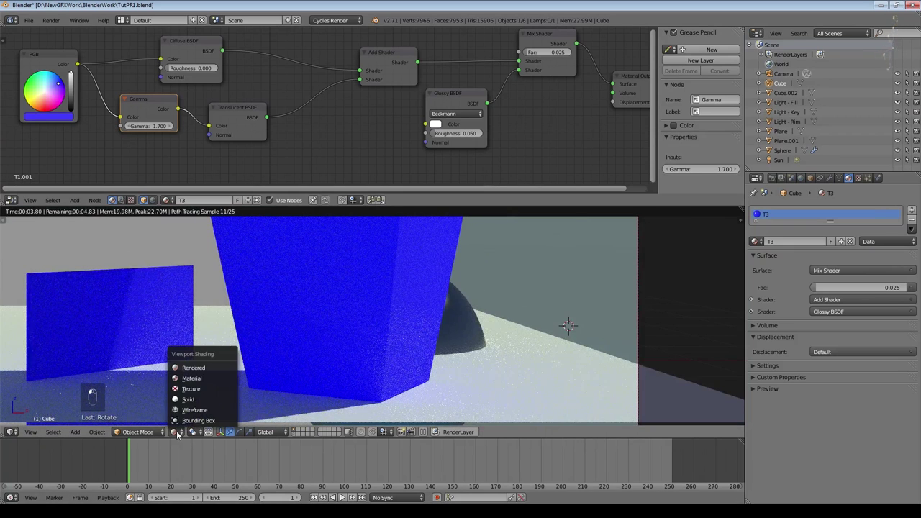
left_click(189, 400)
key("Home")
right_click(295, 317)
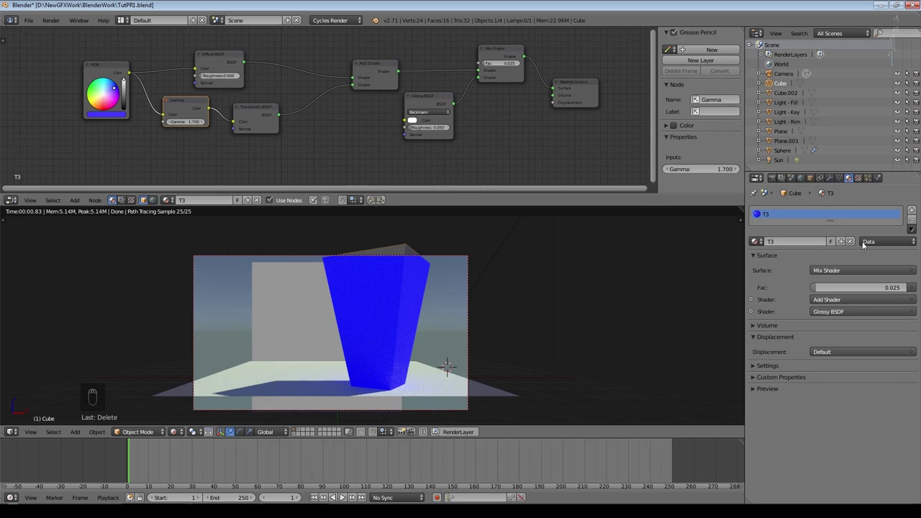
Step: Delete every node of material T3 except the Material Output
scroll(376, 137, "down", 2)
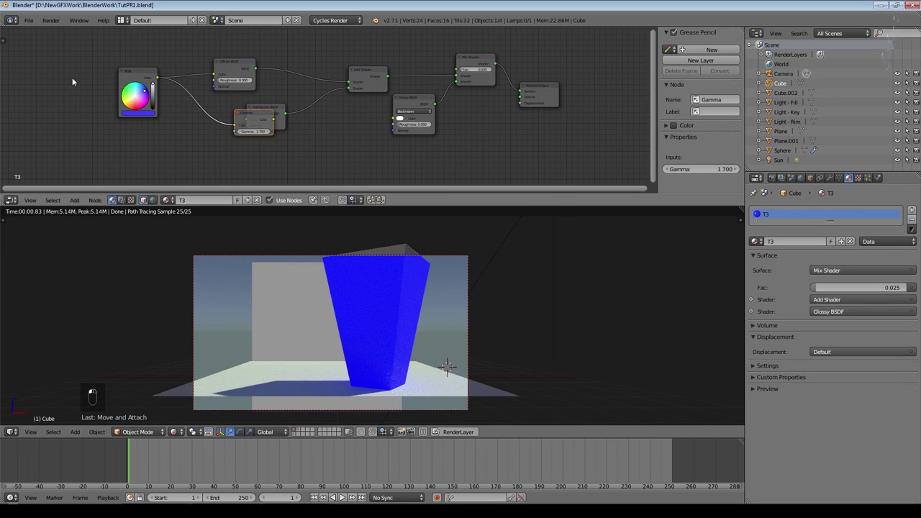
key("b")
left_click_drag(81, 37, 478, 173)
key("Delete")
Step: Add a Glass BSDF to T3, connect it to the Material Output's Surface, and inspect the glass vase
left_click(75, 200)
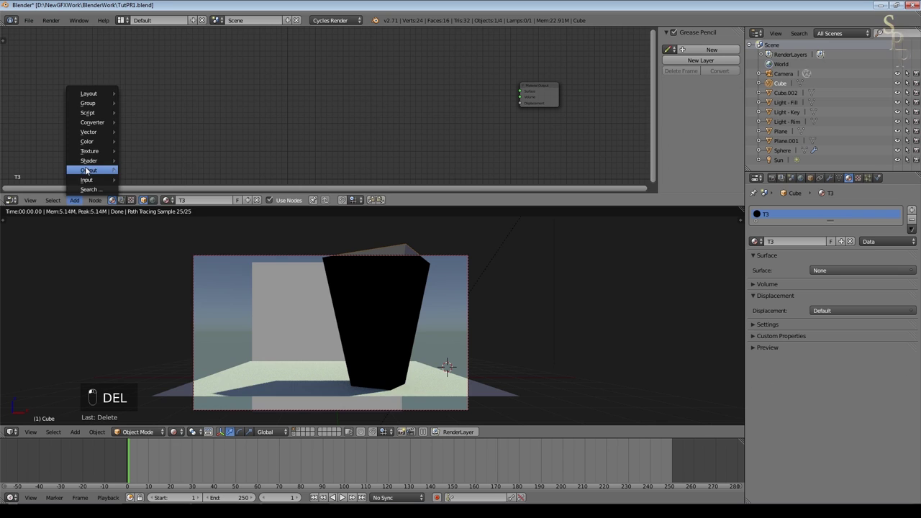
mouse_move(89, 160)
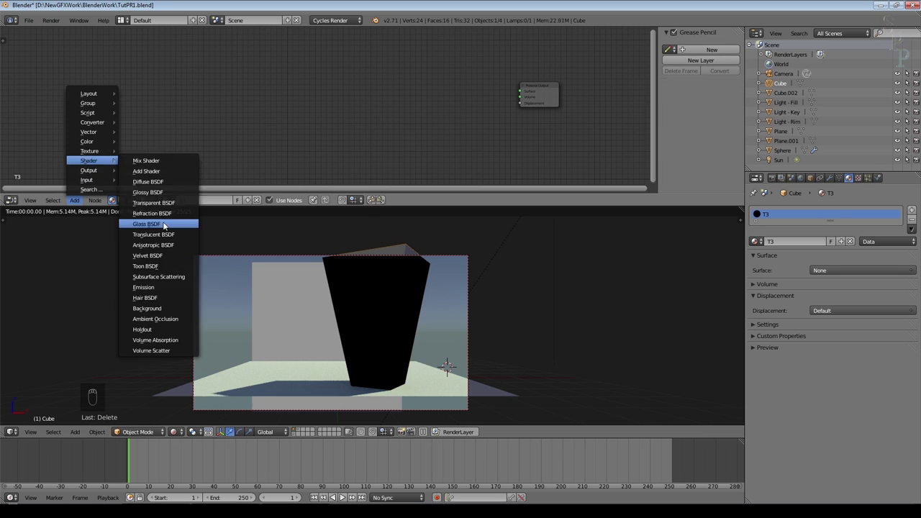
left_click(165, 222)
left_click(410, 51)
key("n")
scroll(417, 68, "up", 3)
left_click_drag(355, 46, 498, 89)
left_click_drag(326, 36, 337, 63)
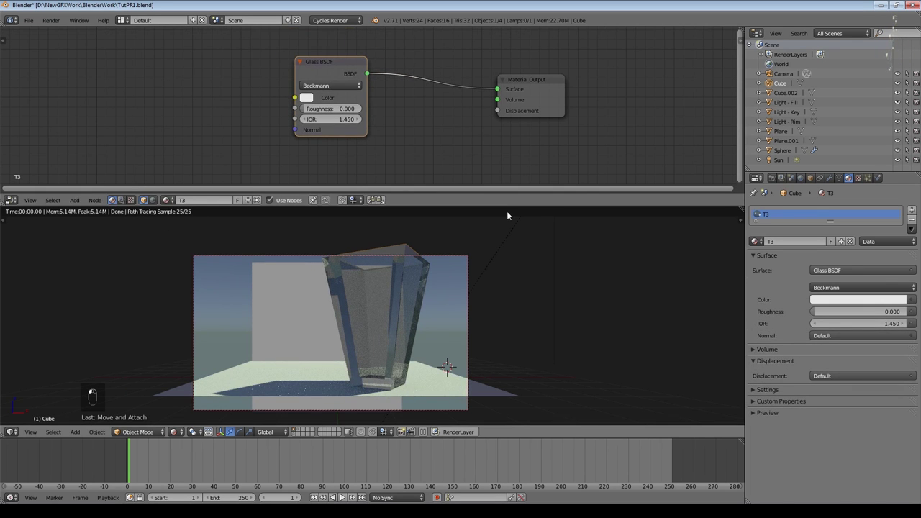
scroll(512, 263, "up", 2)
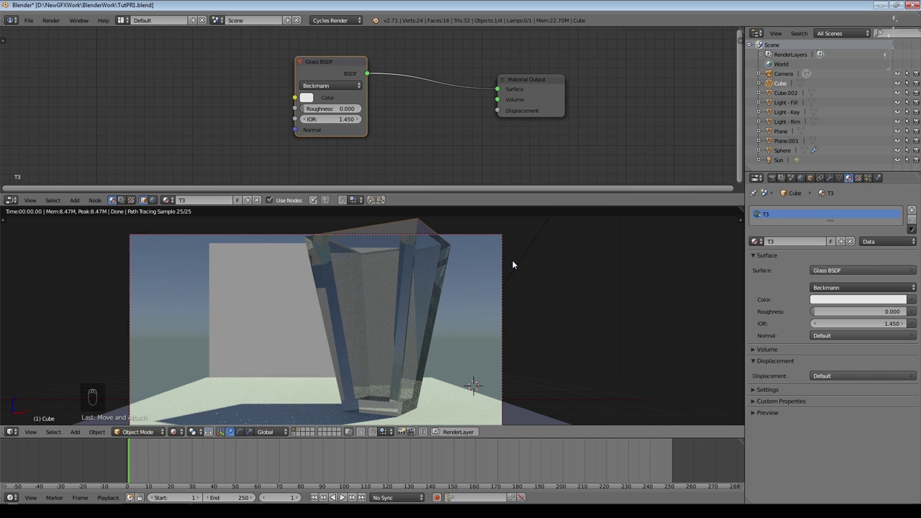
scroll(504, 287, "up", 3)
scroll(505, 286, "down", 1)
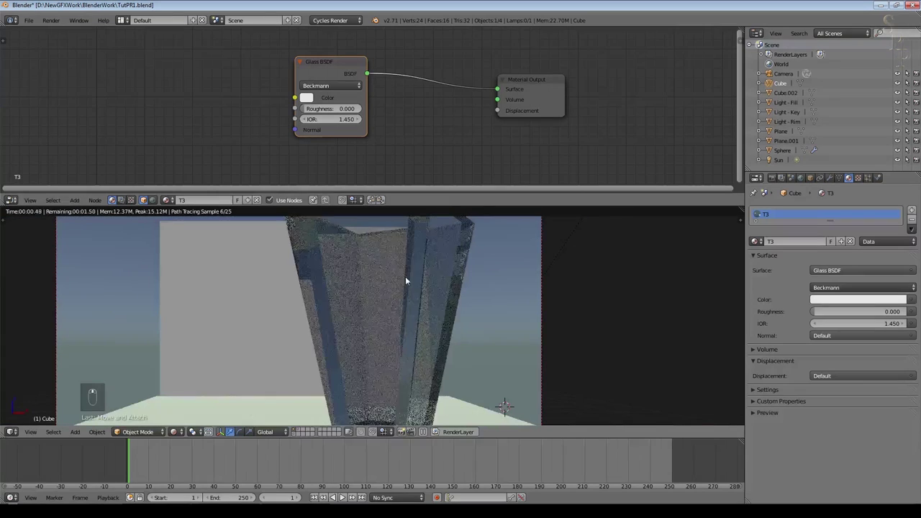
scroll(423, 324, "down", 2)
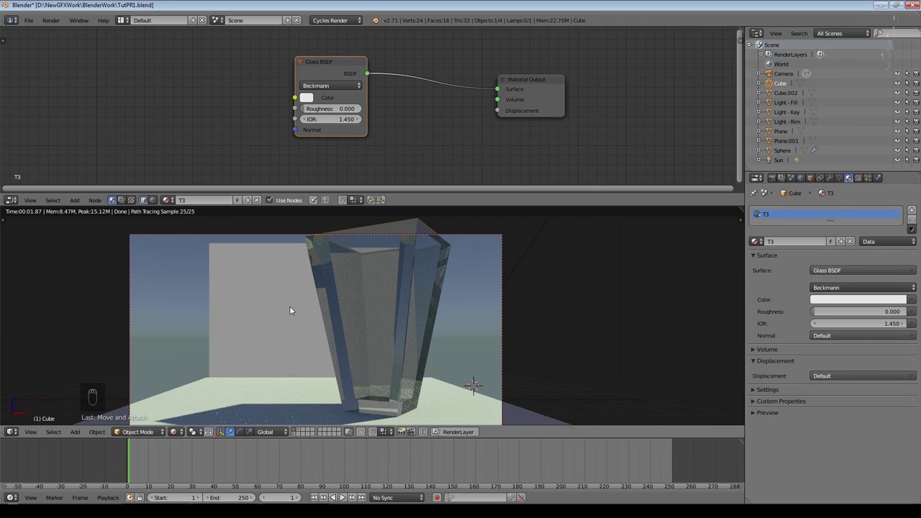
Step: Brighten the Glass BSDF color to pure white and examine the vase's shadow on the floor
left_click(307, 98)
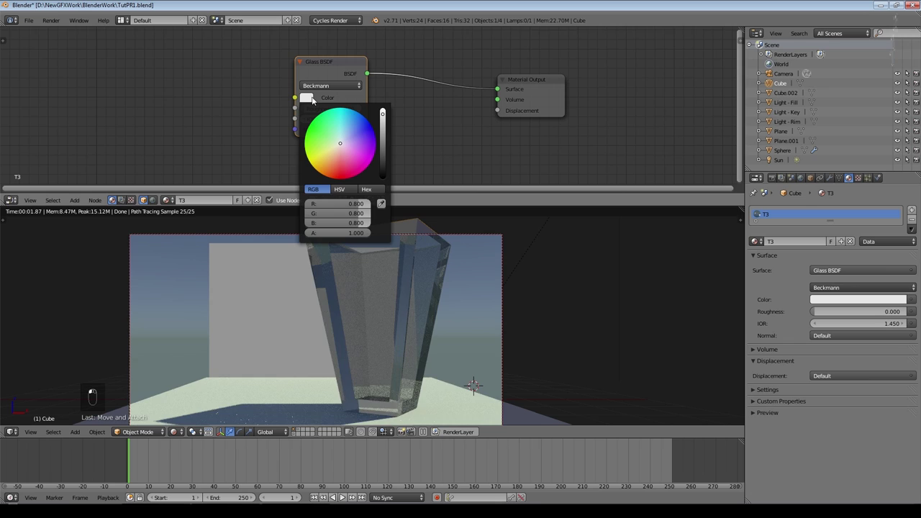
left_click_drag(383, 116, 383, 108)
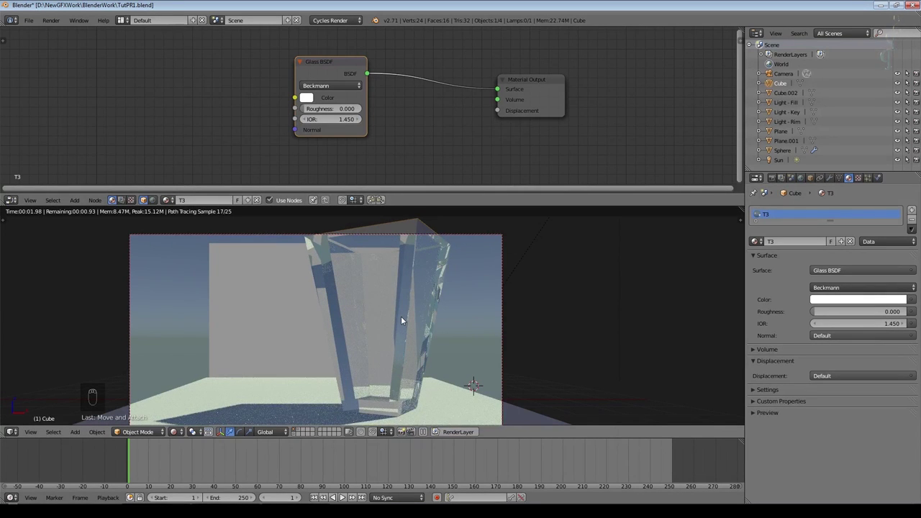
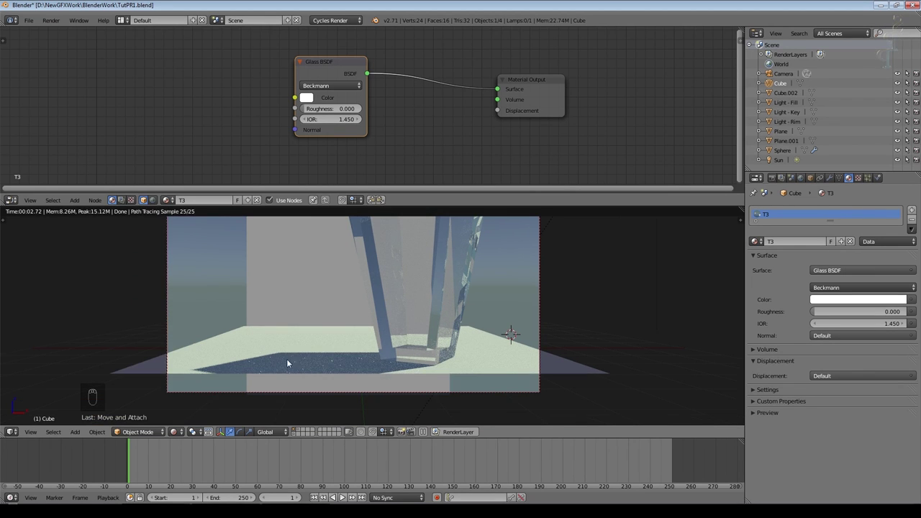
scroll(287, 363, "up", 4)
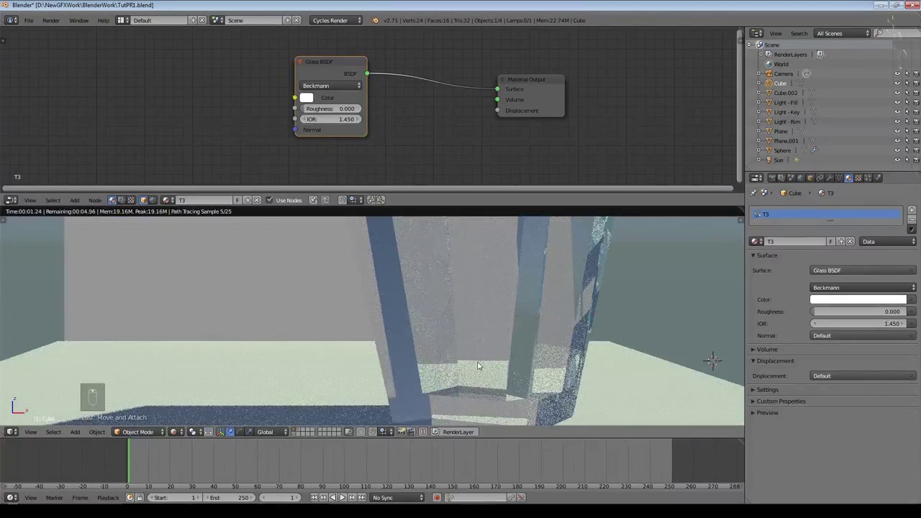
middle_click_drag(477, 366, 535, 276, "shift")
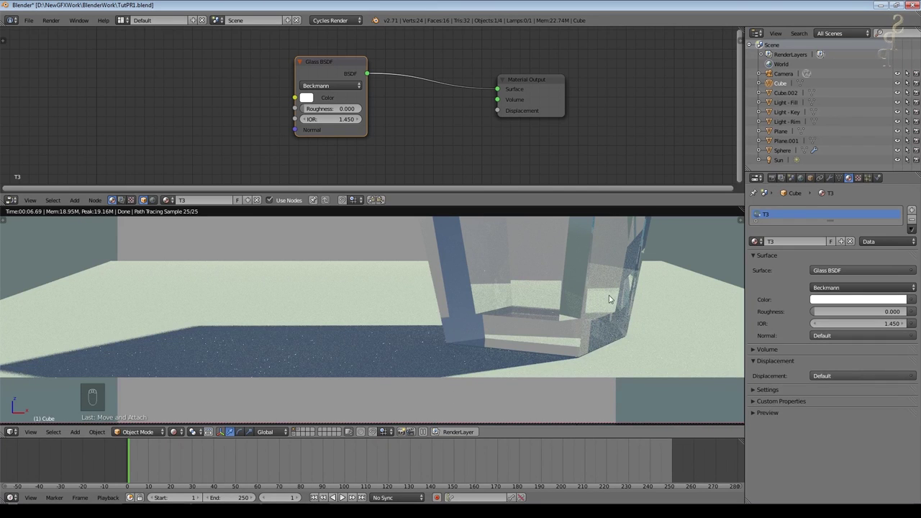
Step: Turn on No Caustics in the render Light Paths settings
left_click(771, 179)
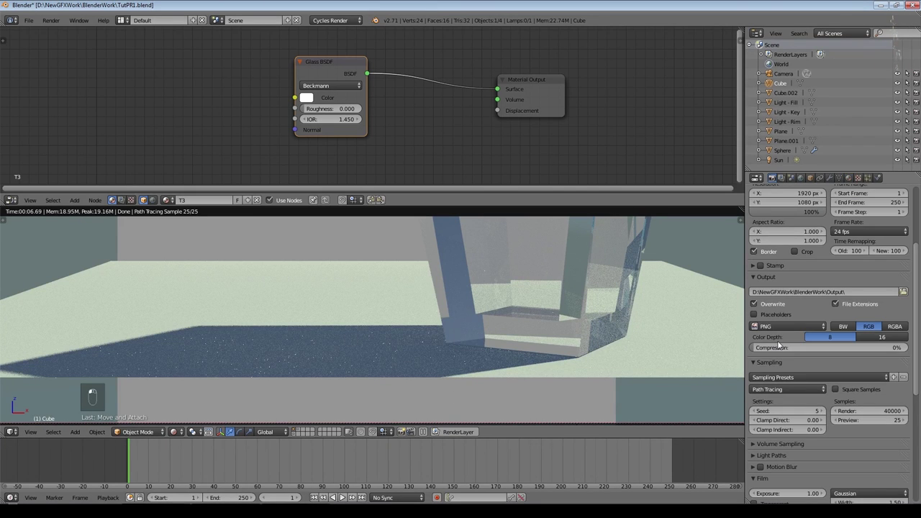
scroll(780, 344, "down", 3)
left_click(774, 398)
scroll(799, 367, "down", 4)
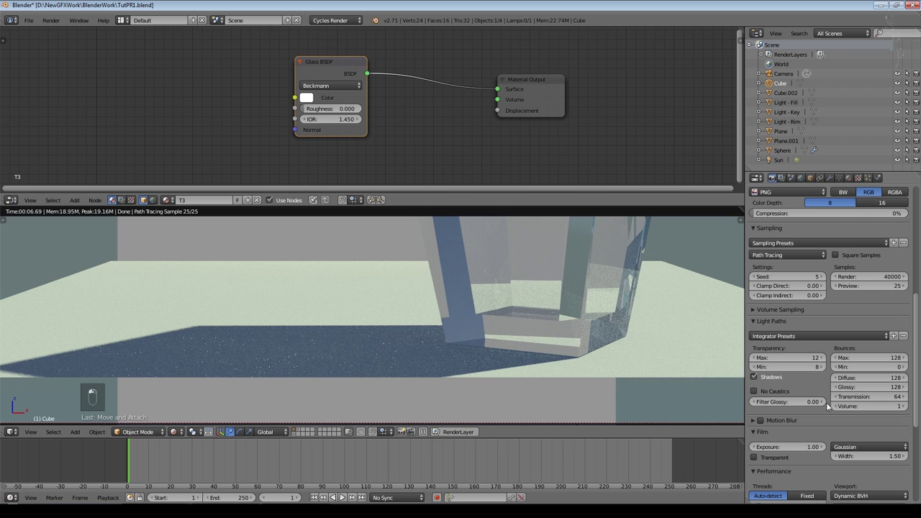
left_click(755, 391)
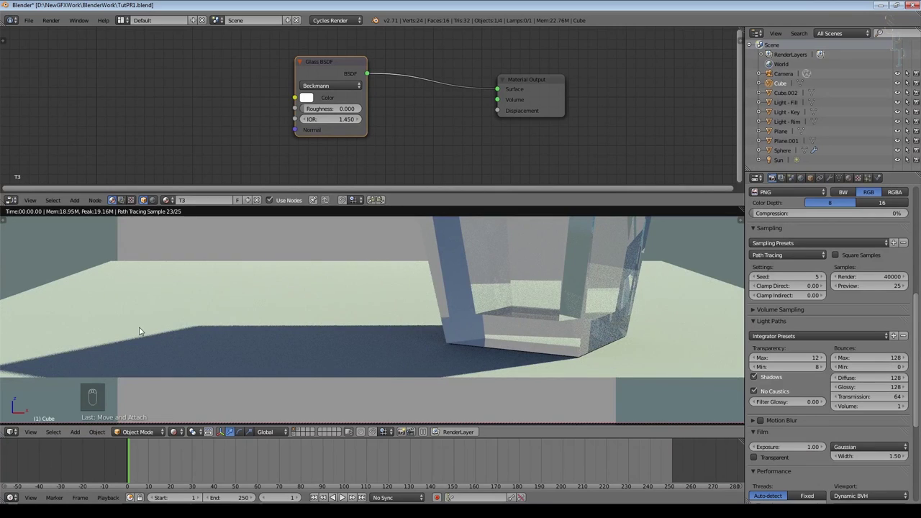
Step: Switch the viewport to Solid shading and add a Gem mesh to the scene
scroll(380, 320, "down", 5)
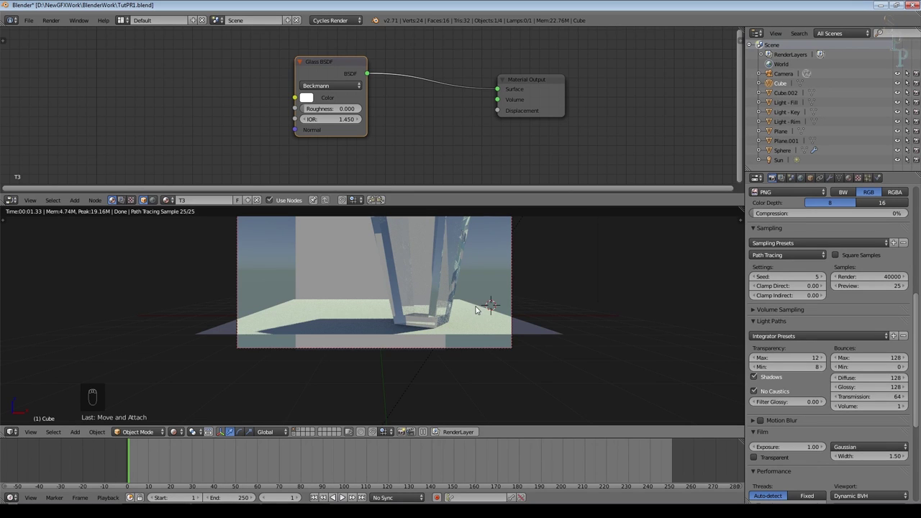
left_click(172, 432)
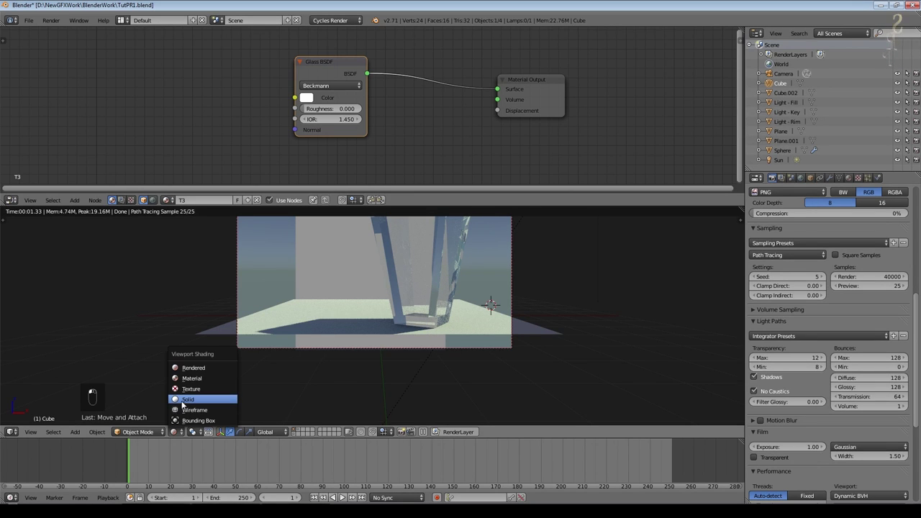
left_click(186, 400)
key("shift+a")
mouse_move(332, 326)
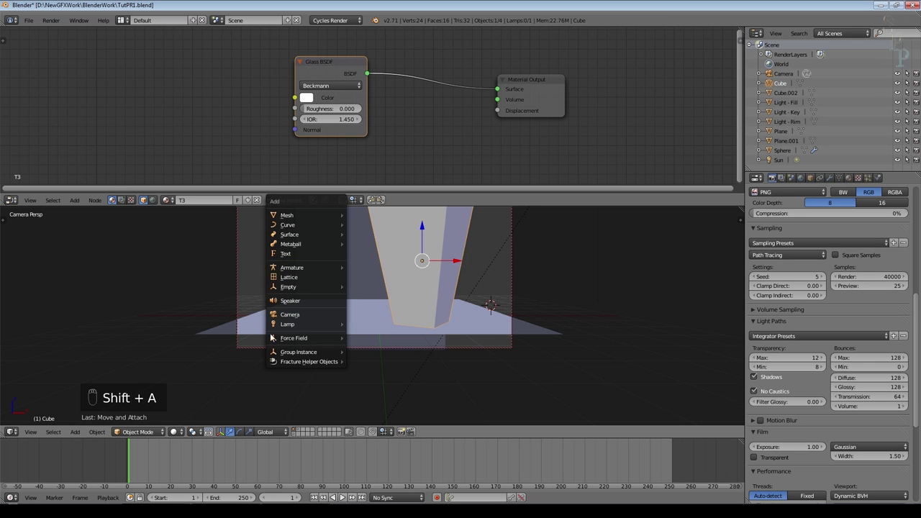
key("shift+a")
mouse_move(309, 198)
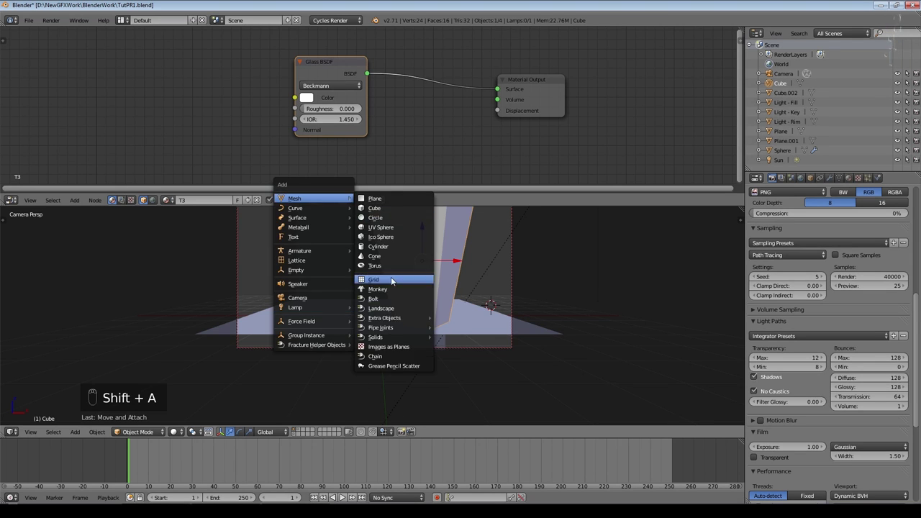
left_click(456, 274)
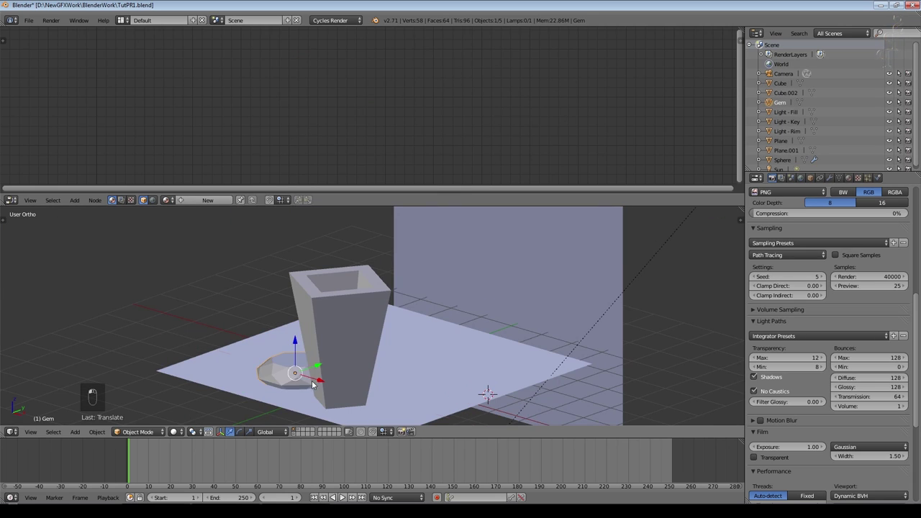
Step: Place and scale the gem beside the vase, raising it along the Z axis
left_click_drag(312, 382, 296, 375)
key("s")
left_click(332, 376)
left_click_drag(281, 344, 281, 323)
middle_click_drag(338, 403, 408, 372)
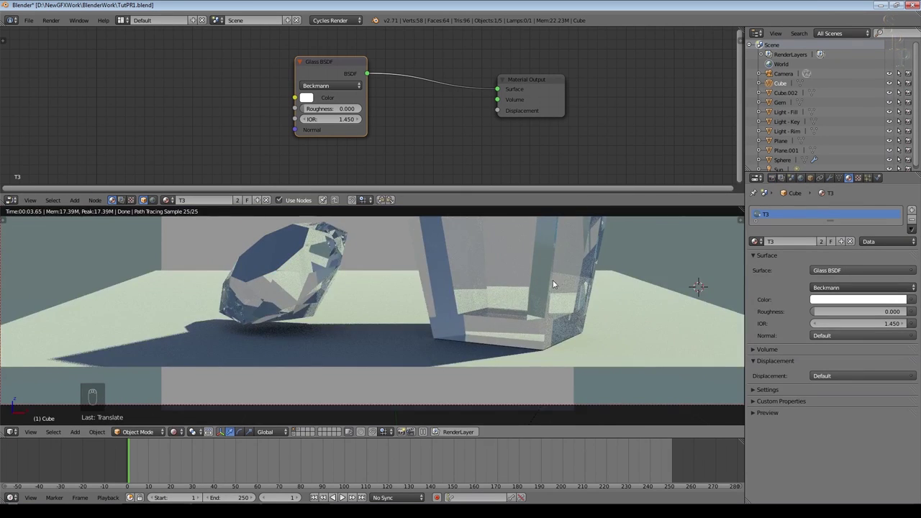
Step: Scale the vase and move it farther away from the gem
key("s")
left_click(545, 264)
key("g")
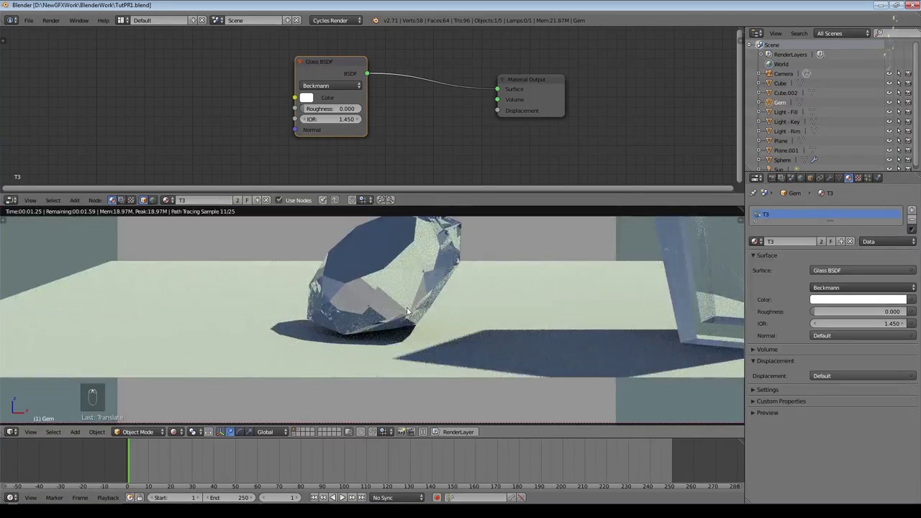
Step: Turn off No Caustics in the render Light Paths settings with the gem in close view
key("KP_Decimal")
middle_click_drag(459, 341, 252, 408)
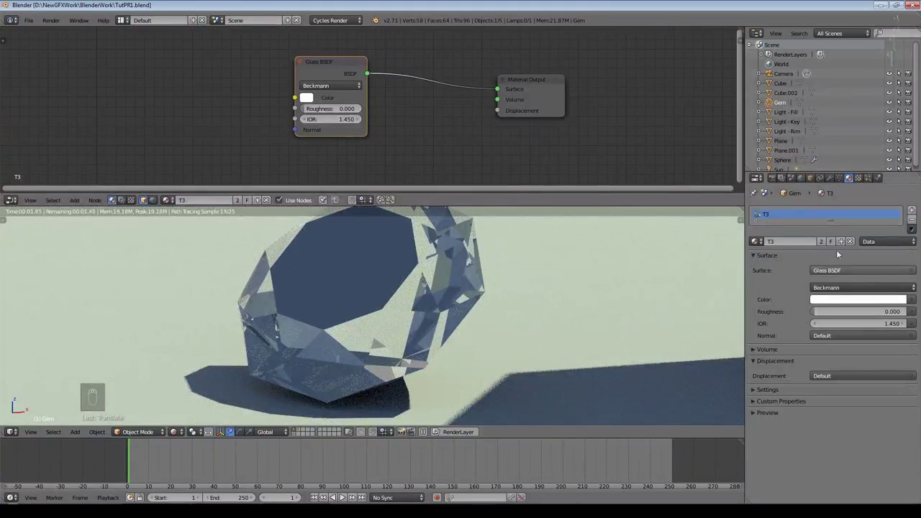
left_click(772, 178)
left_click(754, 391)
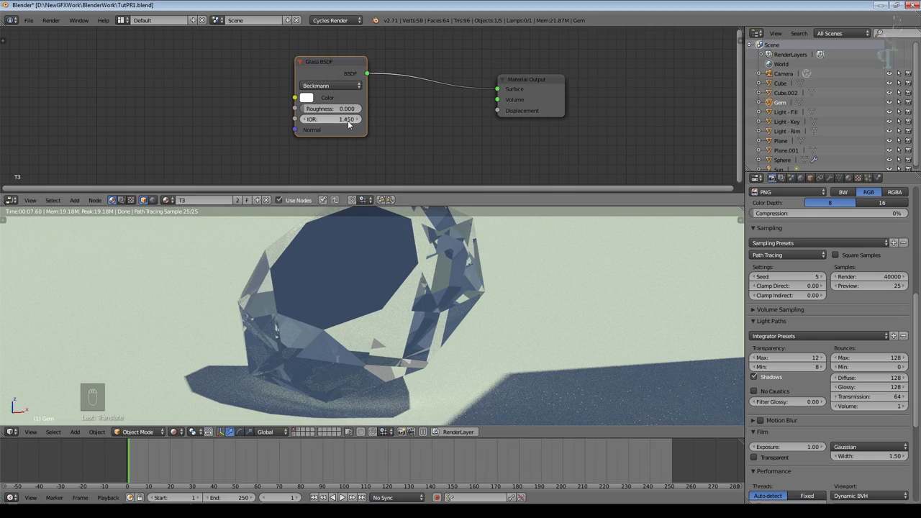
Step: Select the gem and set its Glass BSDF IOR to 1.65
scroll(600, 293, "down", 3)
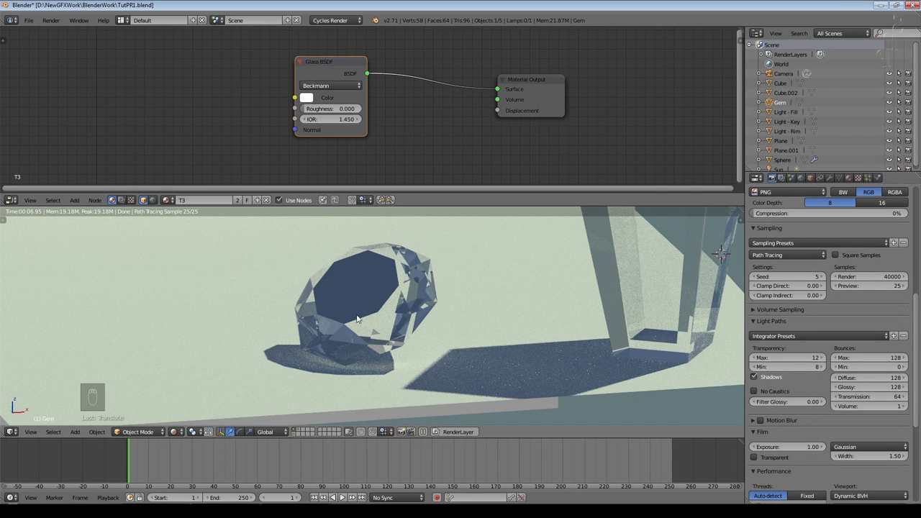
right_click(390, 303)
right_click(398, 301)
left_click(333, 119)
type("1.")
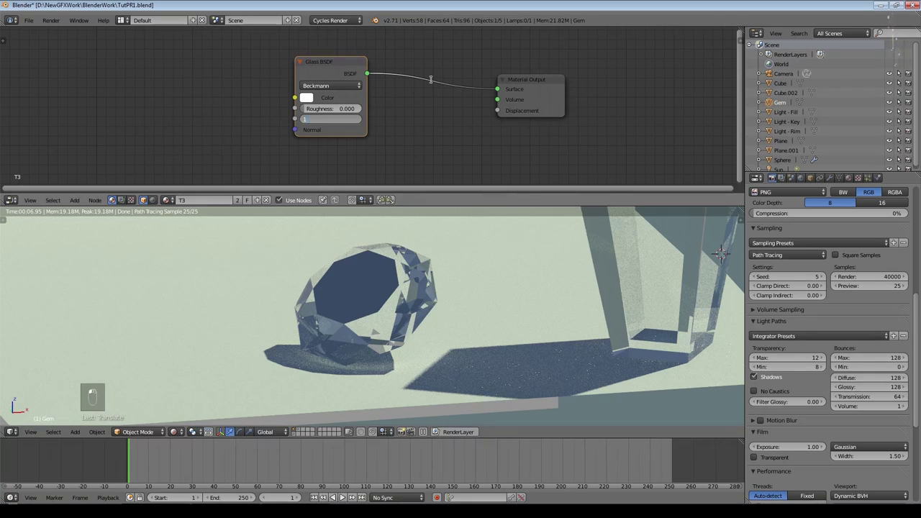
type(".65")
key("Return")
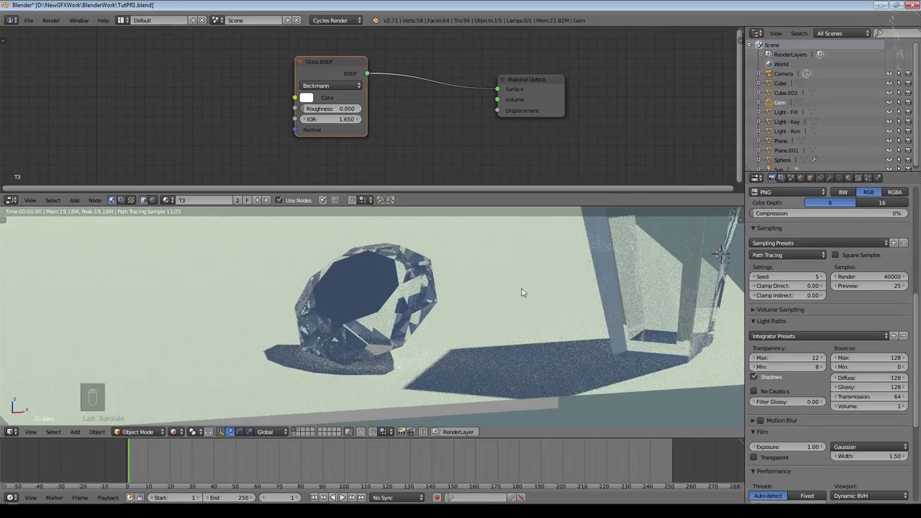
Step: Turn No Caustics on again and compare the gem's shadow up close and from another angle
scroll(414, 332, "up", 2)
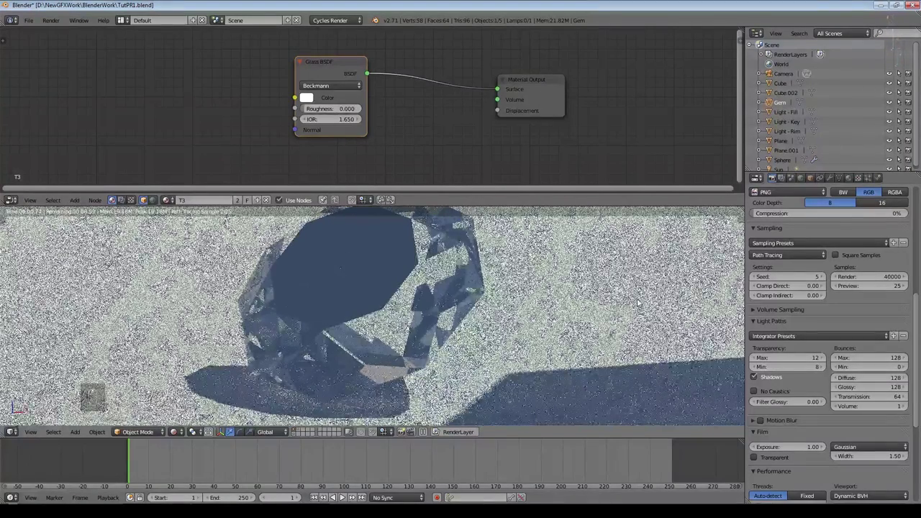
middle_click_drag(440, 374, 558, 295, "shift")
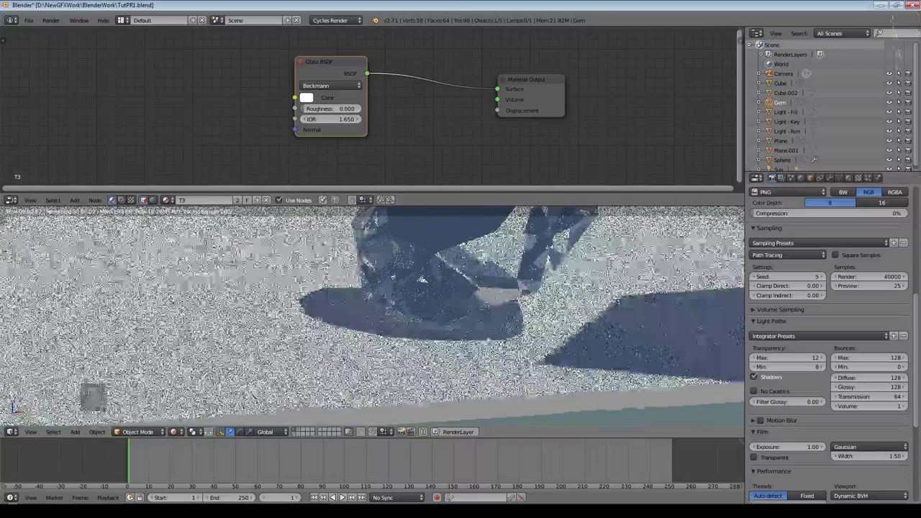
scroll(488, 340, "up", 5)
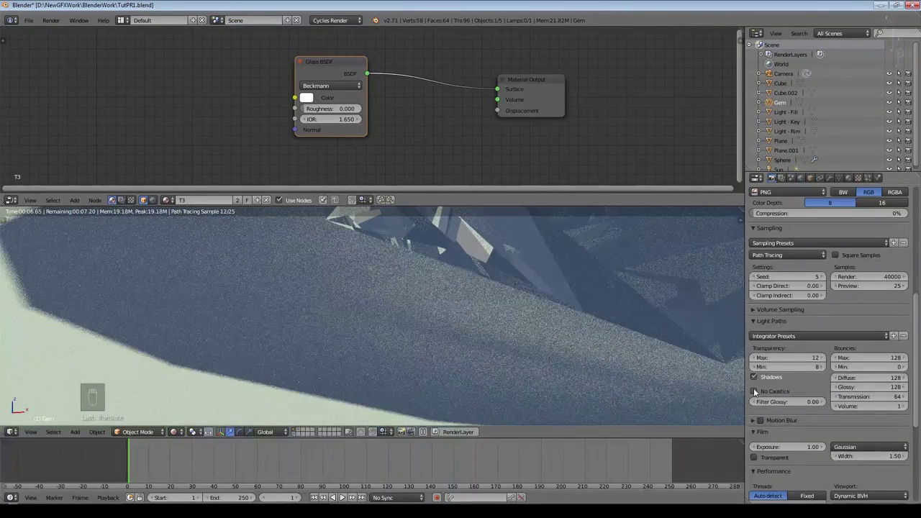
left_click(755, 391)
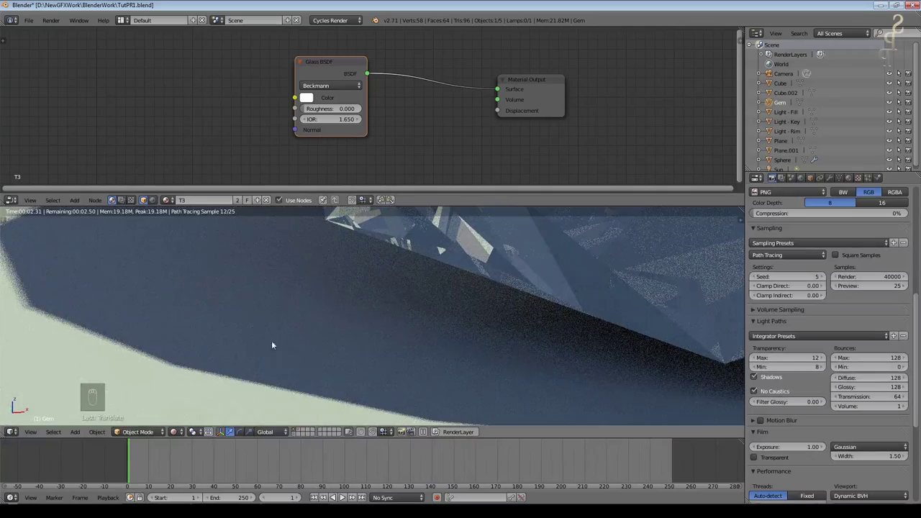
scroll(513, 344, "down", 7)
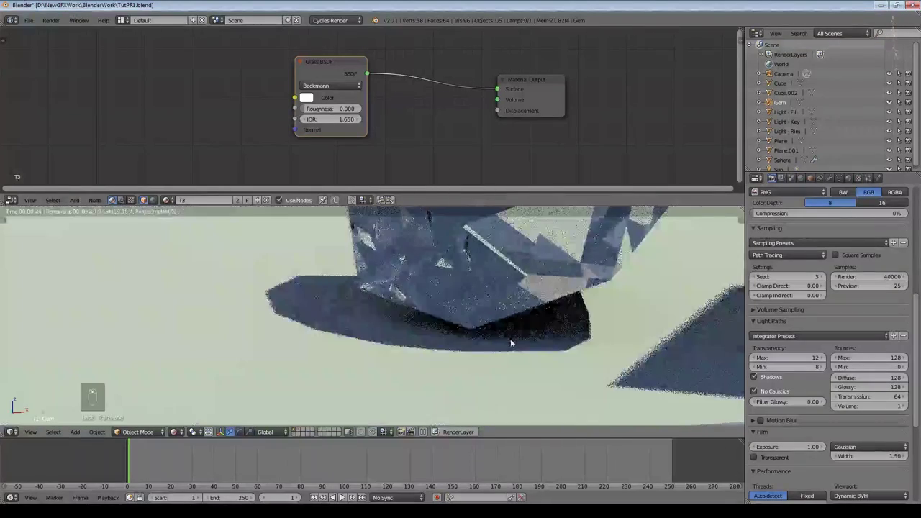
middle_click_drag(511, 343, 509, 319)
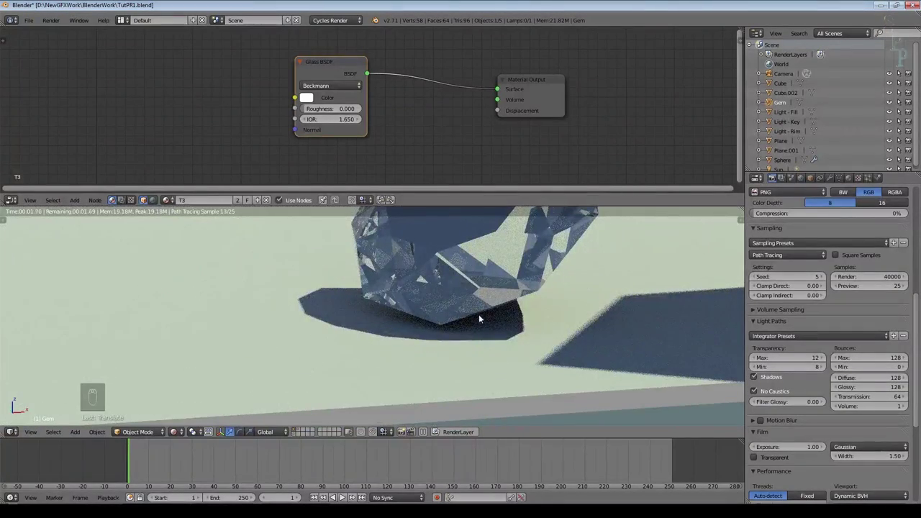
middle_click_drag(545, 271, 467, 312)
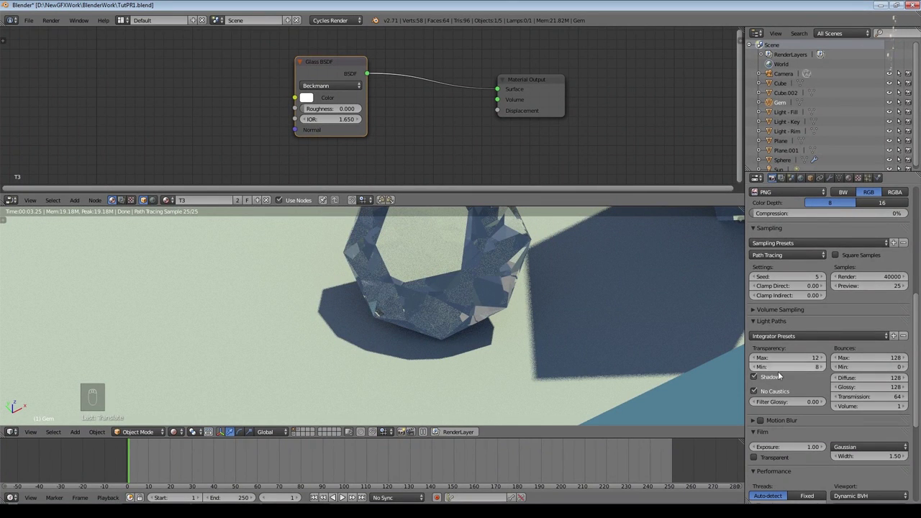
Step: Turn off No Caustics and set Filter Glossy to 0.2
left_click(754, 391)
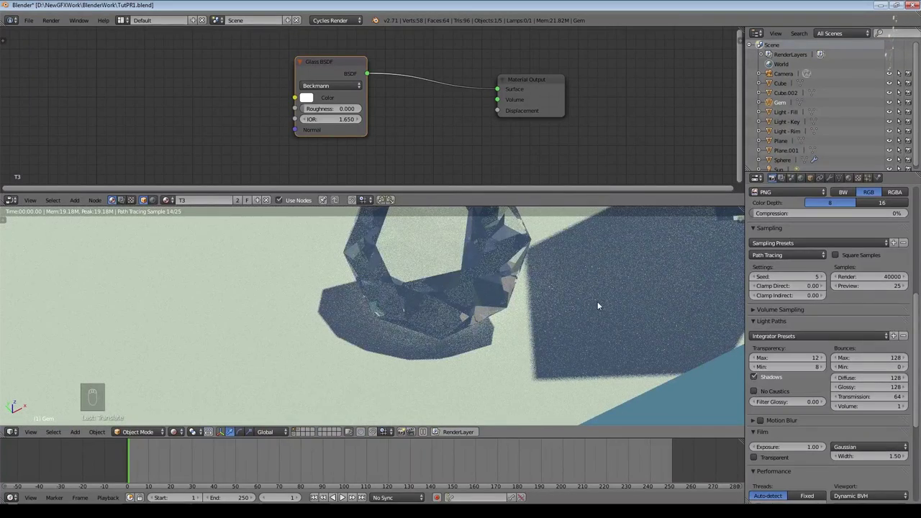
left_click(778, 401)
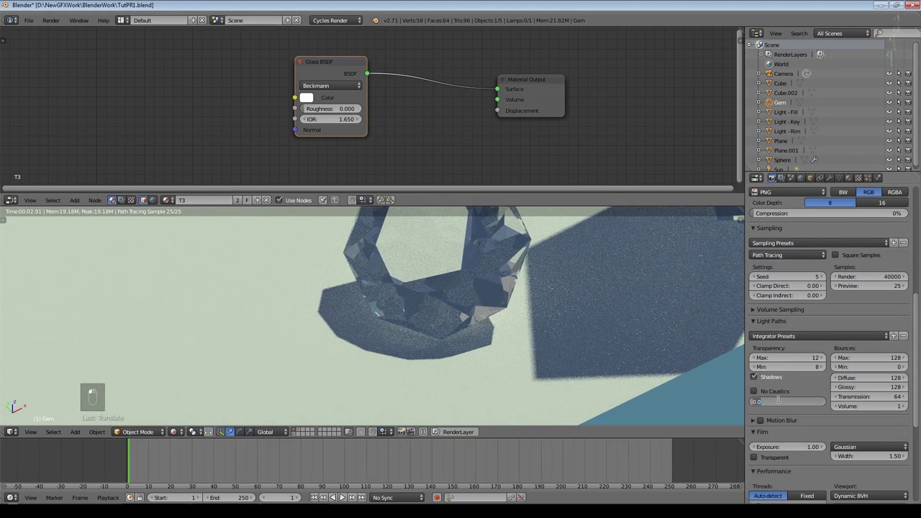
type(".2")
key("Return")
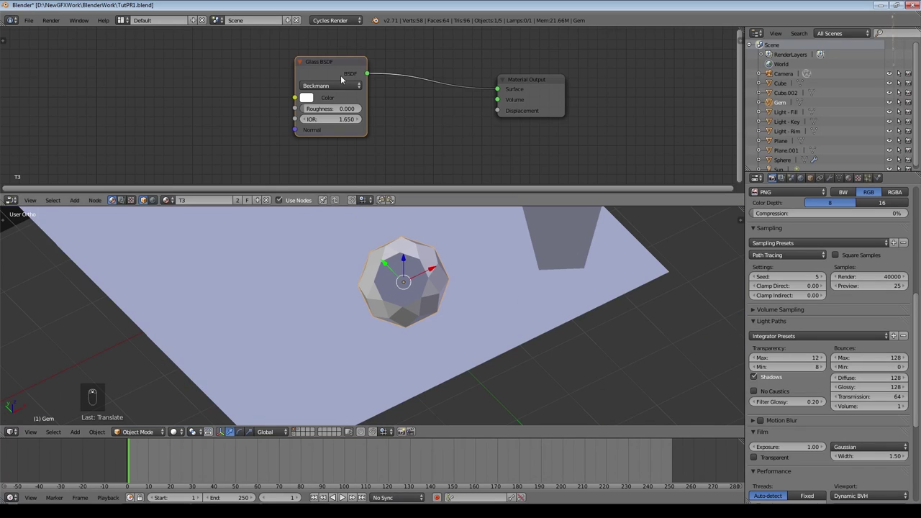
Step: Disconnect the Glass BSDF from the Material Output and set the node aside
left_click_drag(340, 75, 265, 59)
left_click_drag(496, 88, 305, 83)
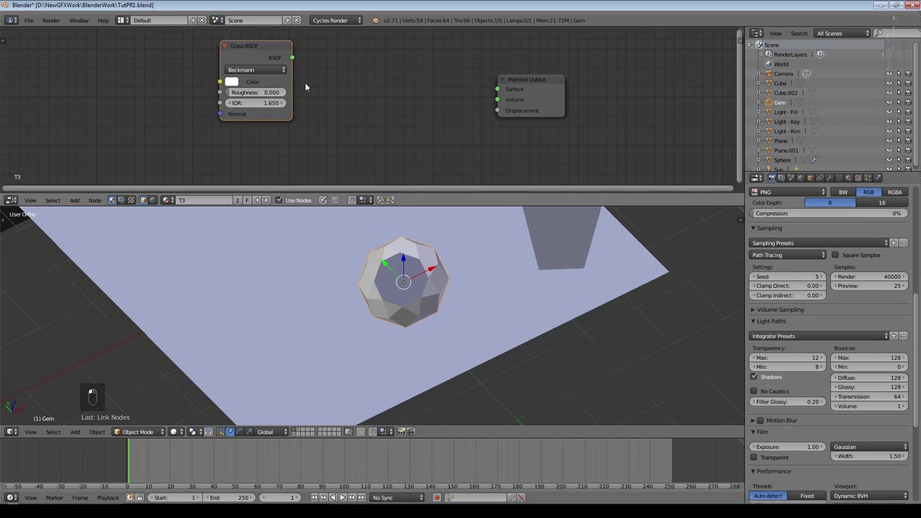
left_click_drag(253, 55, 199, 43)
Step: Add a Transparent BSDF feeding the Material Output's Surface
left_click(74, 200)
mouse_move(76, 170)
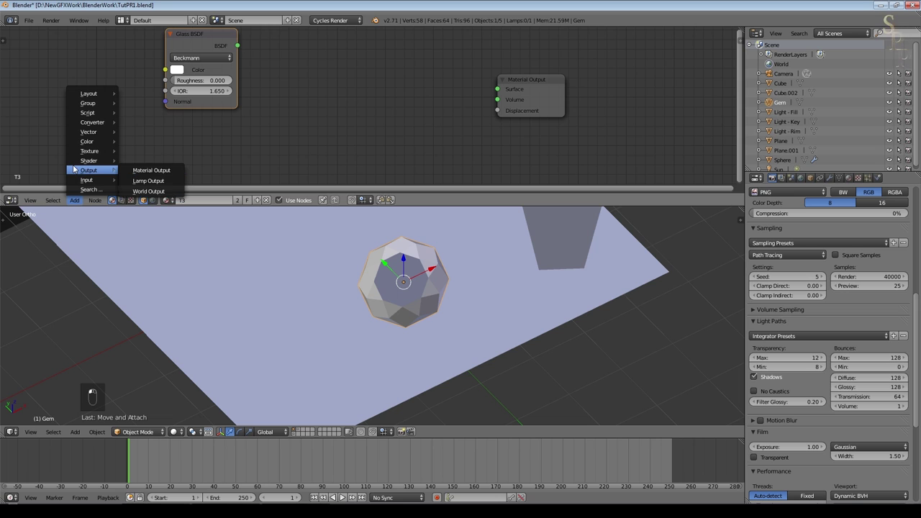
mouse_move(101, 181)
mouse_move(100, 161)
left_click(160, 203)
left_click(352, 62)
Step: Add a Glossy BSDF node below the Transparent BSDF
left_click(73, 199)
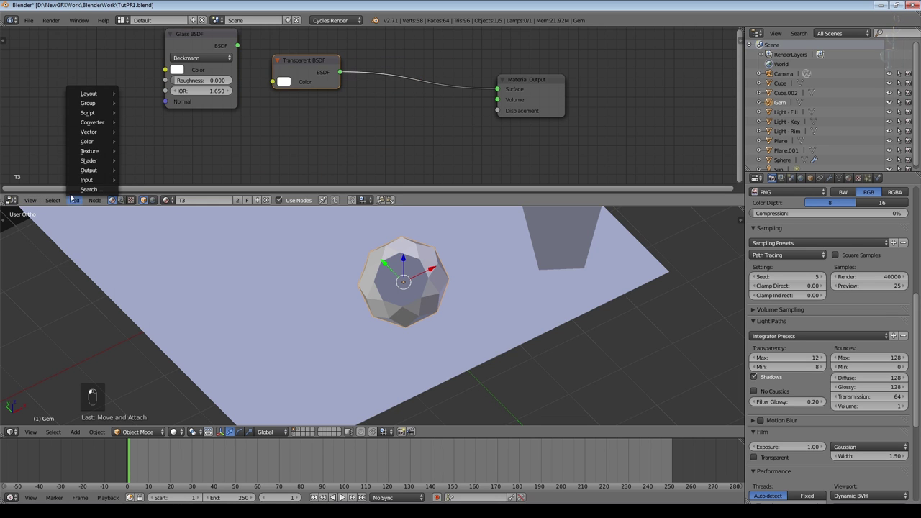
left_click(173, 191)
left_click(271, 97)
Step: Add a Refraction BSDF directly below the Transparent BSDF, with the Glossy BSDF moved beside it
left_click(74, 200)
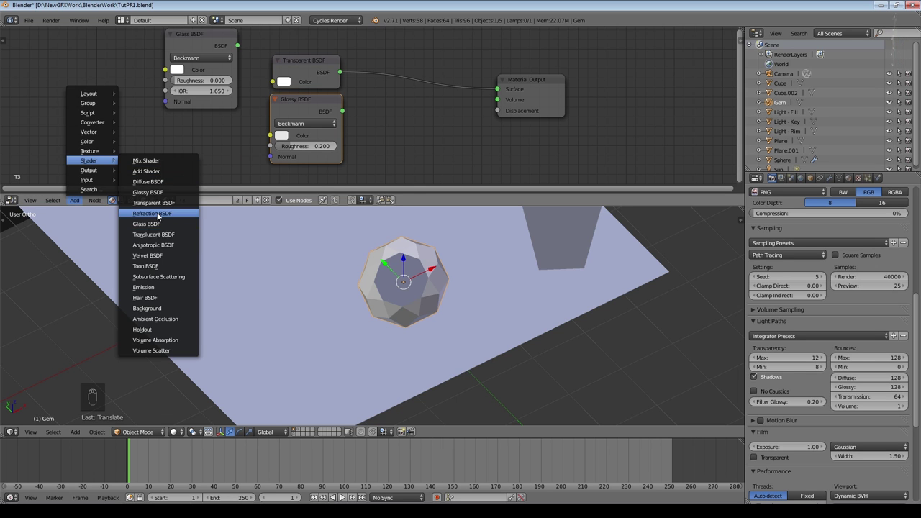
left_click(158, 215)
left_click_drag(328, 103, 403, 123)
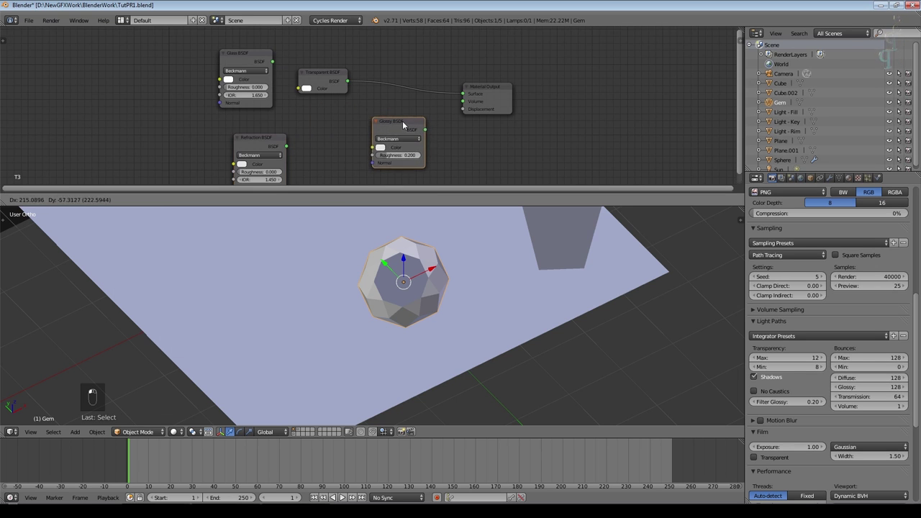
left_click(403, 126)
left_click(259, 138)
left_click_drag(259, 137, 324, 107)
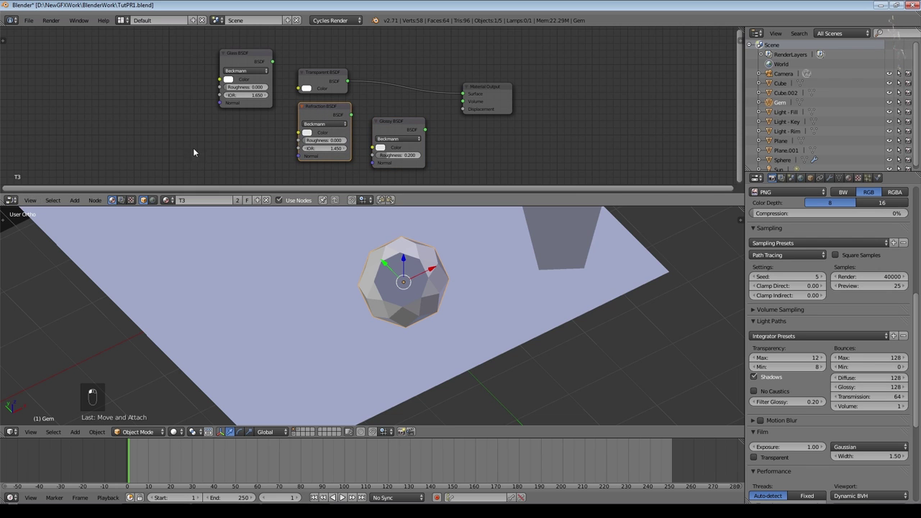
Step: Add a Mix Shader on the link between the Transparent BSDF and the Material Output
left_click(75, 200)
mouse_move(90, 157)
left_click(159, 160)
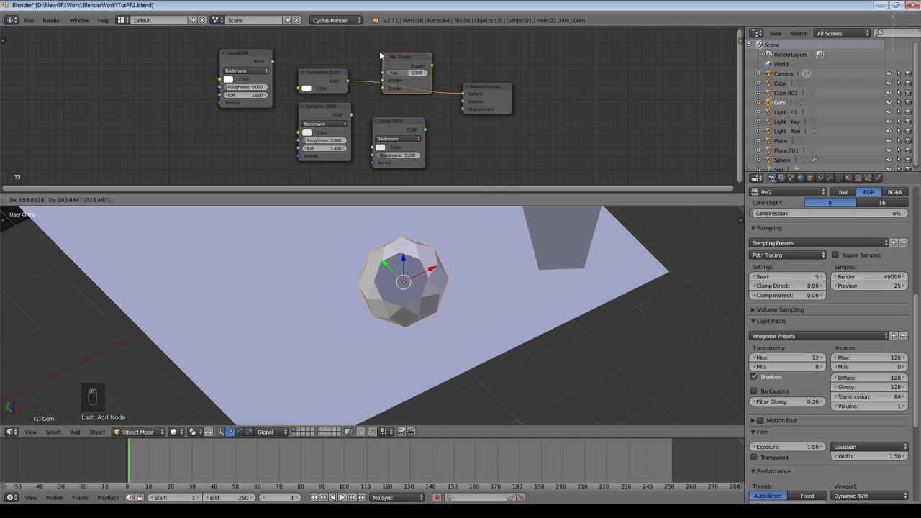
Step: Place the Mix Shader ahead of the Material Output, space the nodes out, and feed the Glossy BSDF into its second shader input
left_click(387, 66)
left_click_drag(497, 87, 580, 77)
left_click_drag(410, 68, 465, 71)
left_click_drag(425, 130, 442, 99)
left_click_drag(333, 75, 327, 70)
key("Delete")
Step: Duplicate the Mix Shader and insert the copy before it to blend the Transparent BSDF with the Refraction BSDF
left_click(473, 69)
left_click_drag(325, 107, 366, 97)
key("shift+d")
left_click(397, 65)
Step: Add a Layer Weight input node and place it above the Transparent BSDF
scroll(366, 96, "up", 1)
left_click(75, 200)
mouse_move(88, 180)
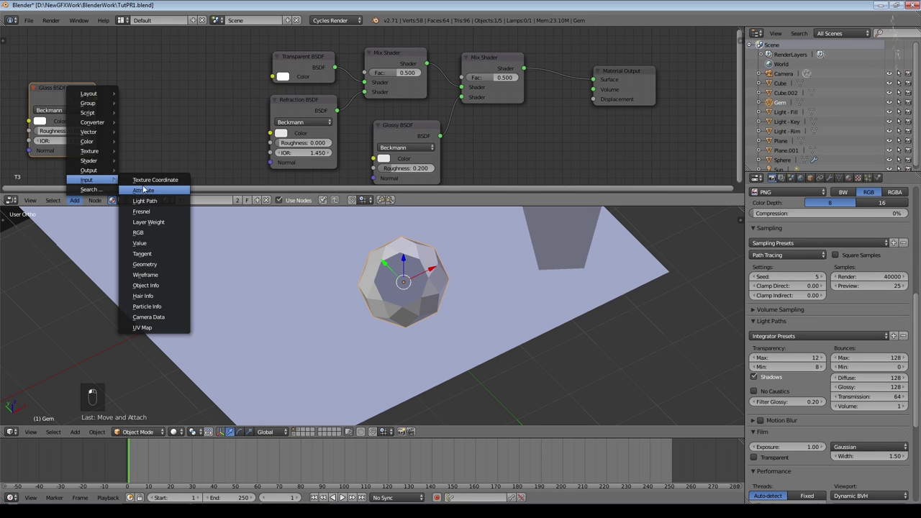
left_click(159, 225)
left_click(216, 85)
middle_click_drag(217, 126, 200, 182)
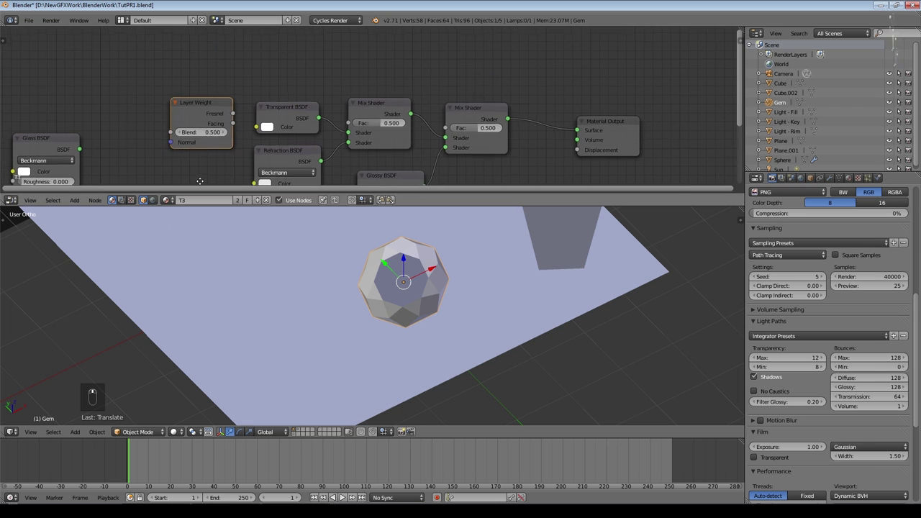
left_click_drag(203, 106, 285, 54)
Step: Save the file and switch the 3D viewport to Rendered shading
key("ctrl+s")
left_click(173, 432)
left_click(194, 365)
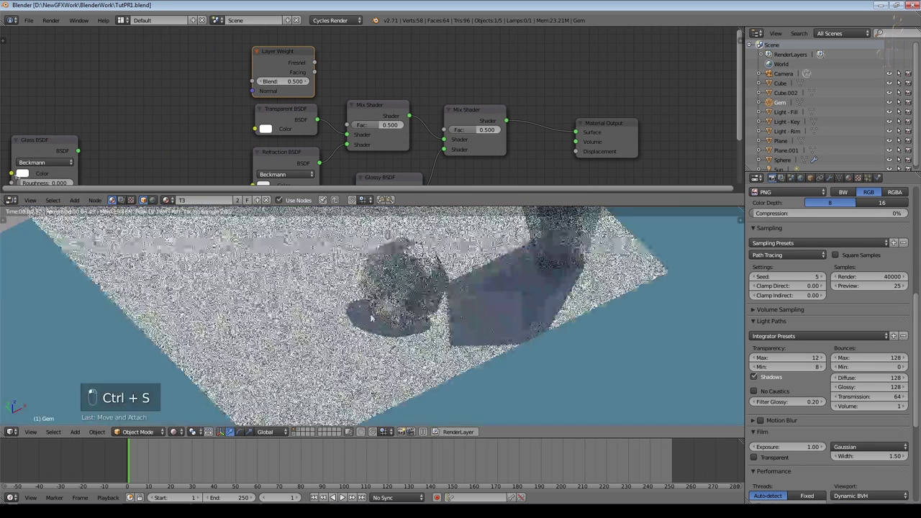
Step: Set the Glossy BSDF's roughness to 0.000 and its color to pure white
middle_click_drag(546, 129, 559, 64)
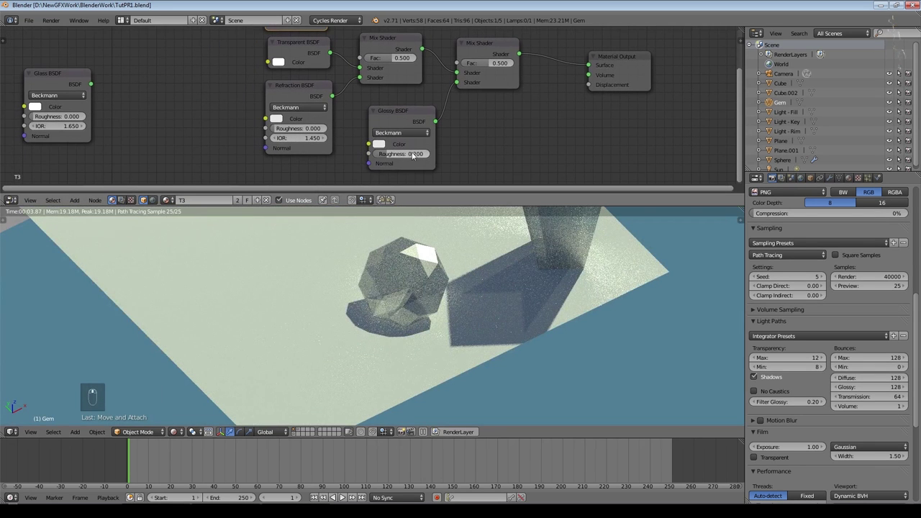
left_click_drag(388, 155, 396, 154)
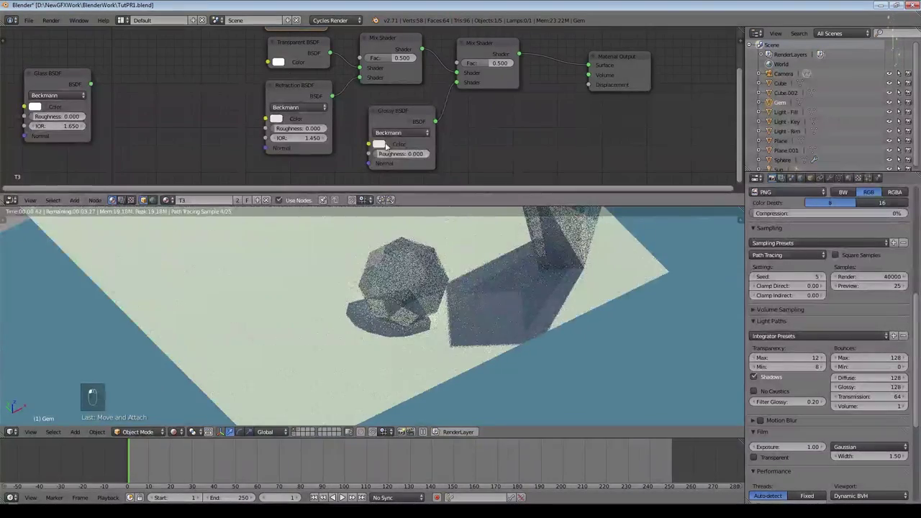
left_click(378, 144)
left_click(447, 161)
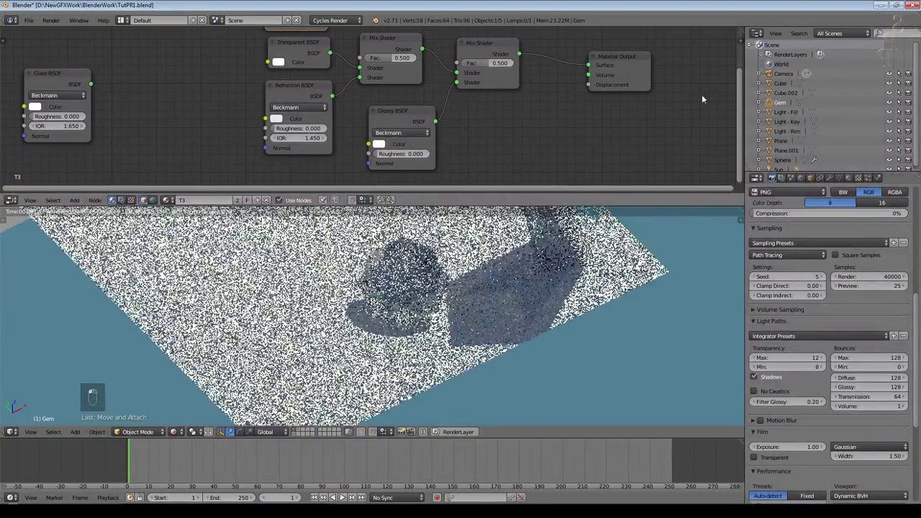
Step: Link the Layer Weight's Fresnel output to the Fac input of the Mix Shader blending Transparent and Refraction
middle_click_drag(566, 245, 559, 245)
scroll(553, 242, "up", 5)
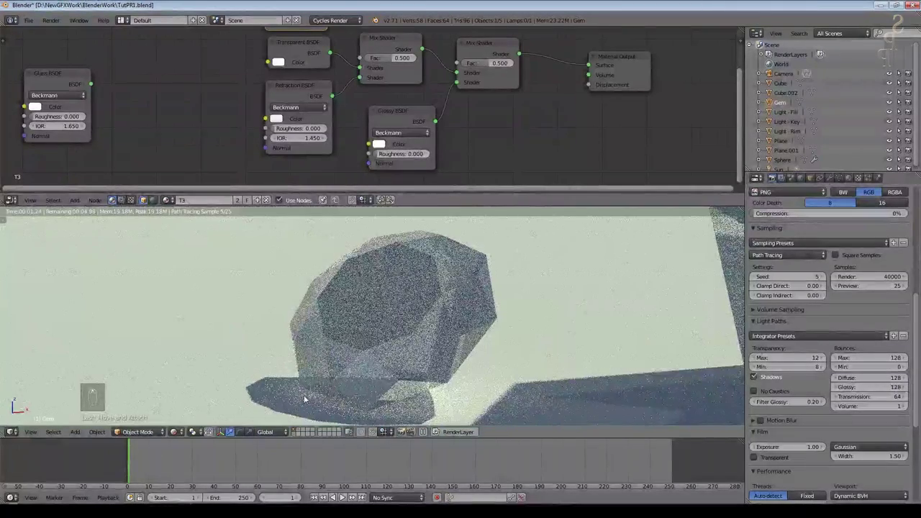
middle_click_drag(365, 29, 366, 64)
scroll(366, 64, "down", 2)
scroll(366, 64, "down", 1)
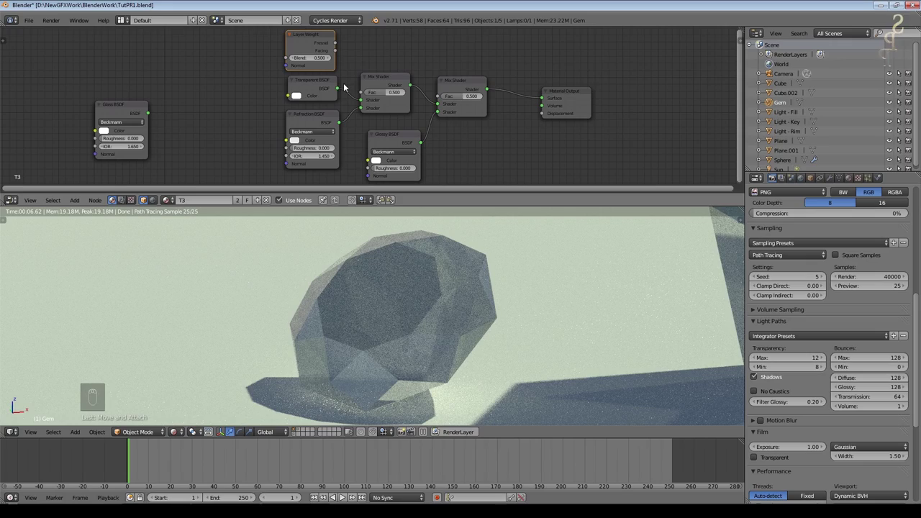
left_click_drag(334, 44, 361, 92)
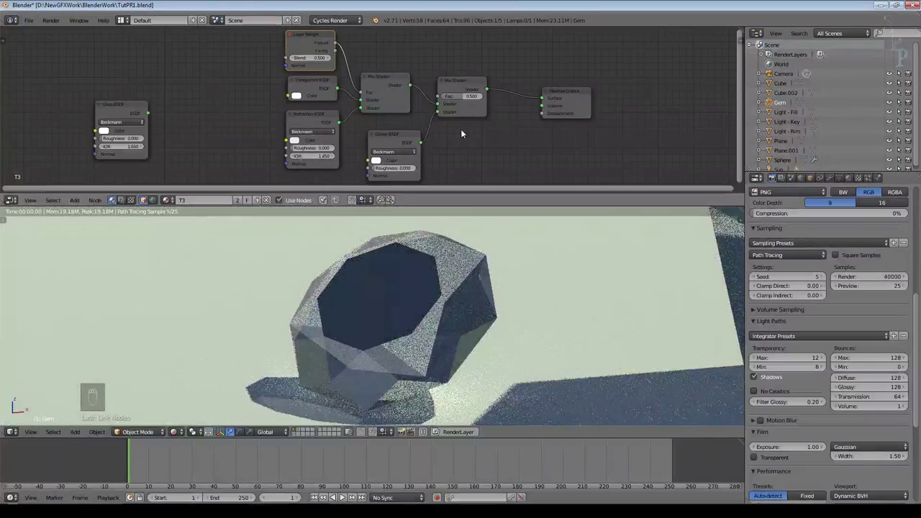
Step: Enable No Caustics for the render's light paths and set the Layer Weight Blend to 0.100
middle_click_drag(414, 292, 466, 318)
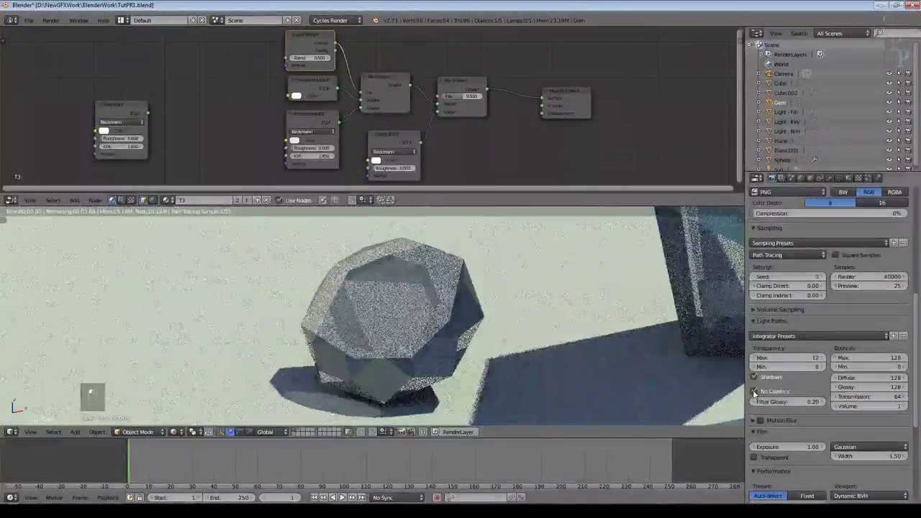
middle_click_drag(461, 324, 418, 361)
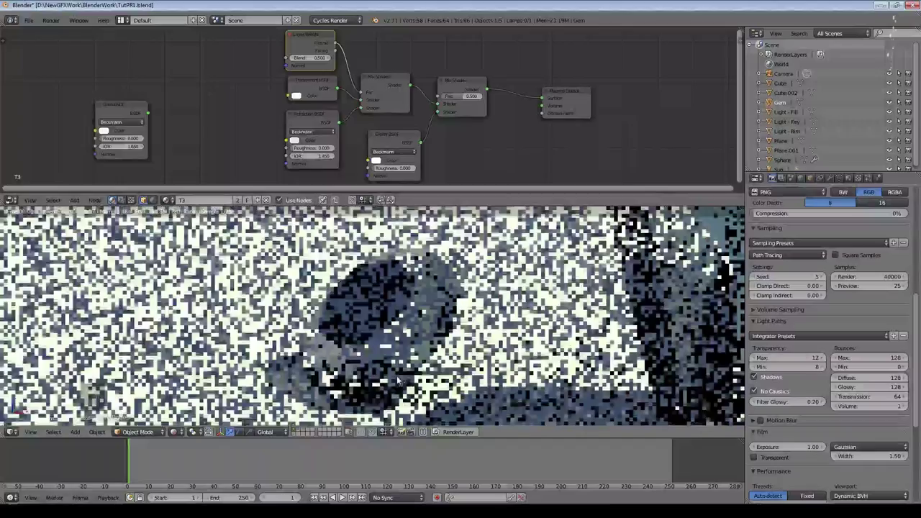
left_click_drag(320, 59, 288, 58)
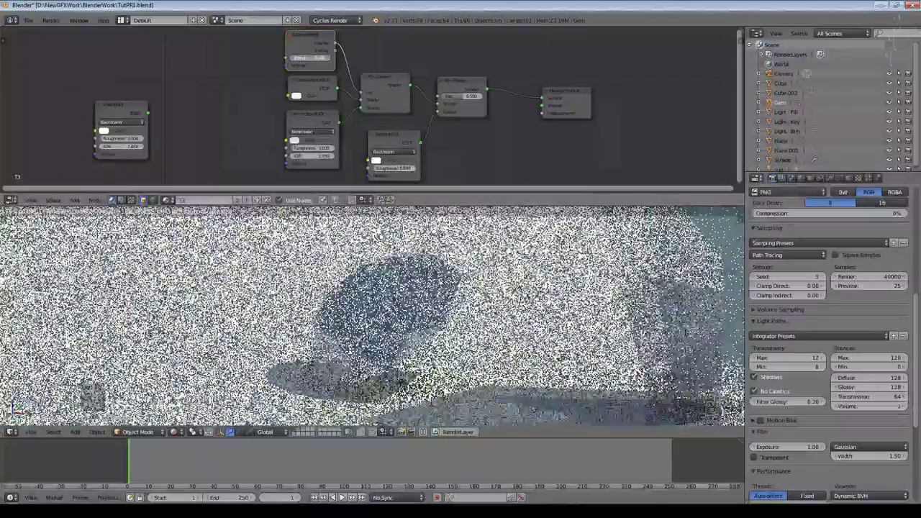
left_click(328, 58)
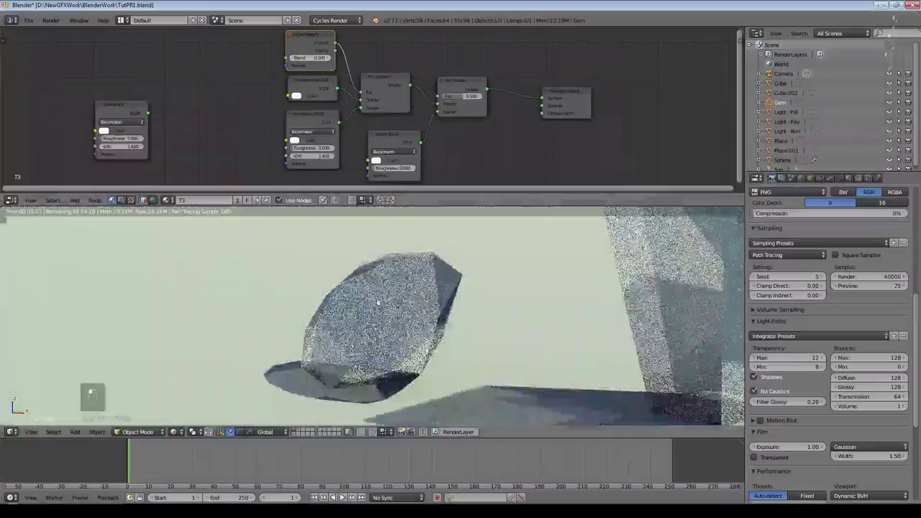
Step: Link the Layer Weight's Facing output to the first Mix Shader's Fac instead and set Blend to 0.400
middle_click_drag(375, 301, 411, 305)
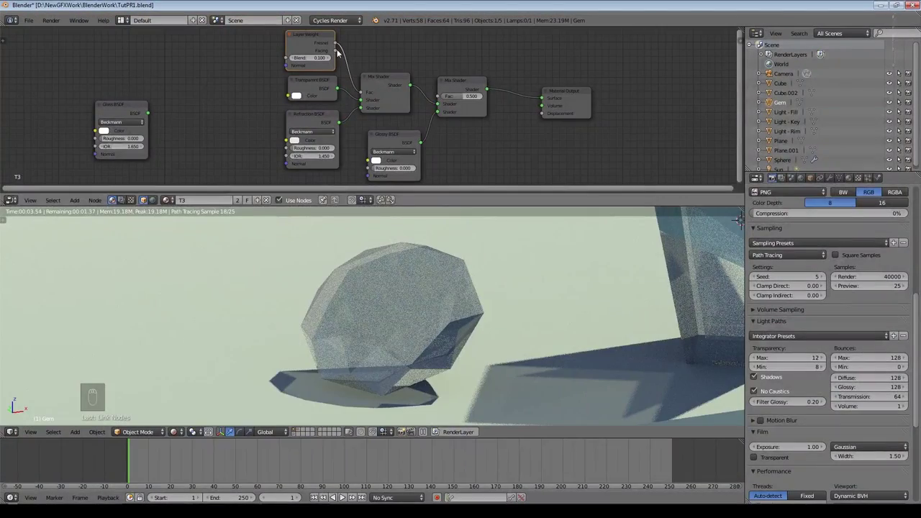
left_click_drag(336, 51, 364, 92)
left_click_drag(331, 58, 329, 59)
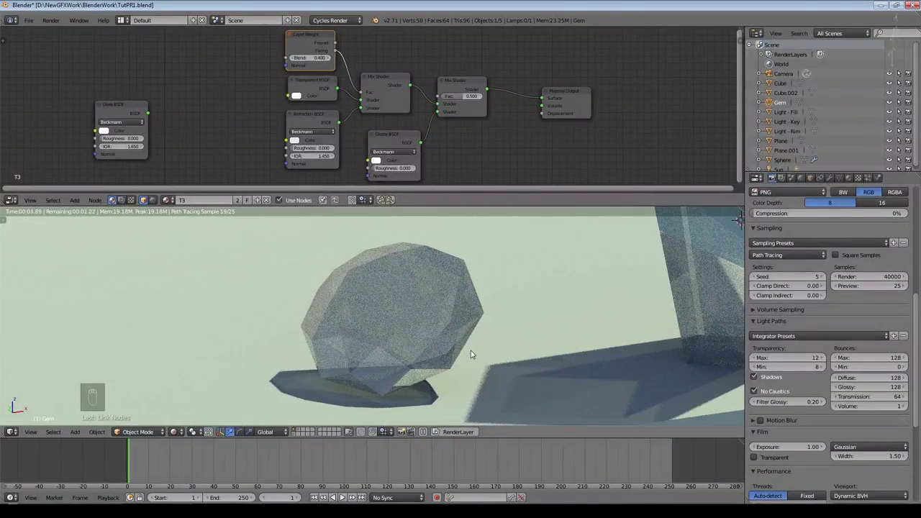
Step: Inspect the gem's base and shadow up close and raise the Refraction BSDF's color to pure white
middle_click_drag(493, 389, 406, 259)
scroll(260, 303, "up", 2)
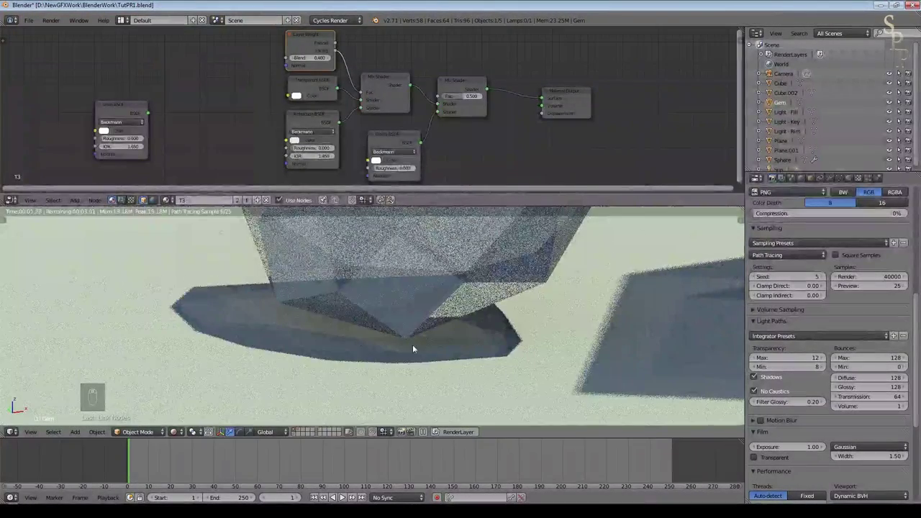
scroll(452, 338, "up", 1)
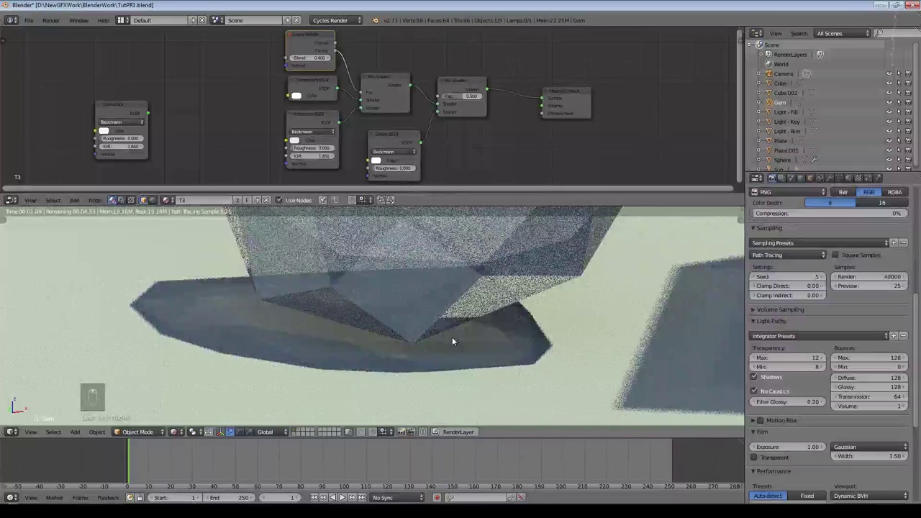
left_click(295, 139)
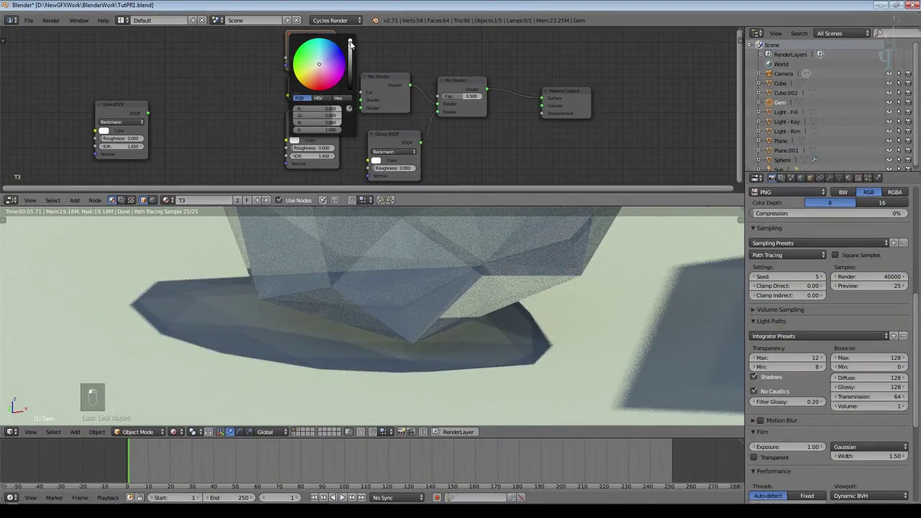
left_click_drag(350, 45, 349, 37)
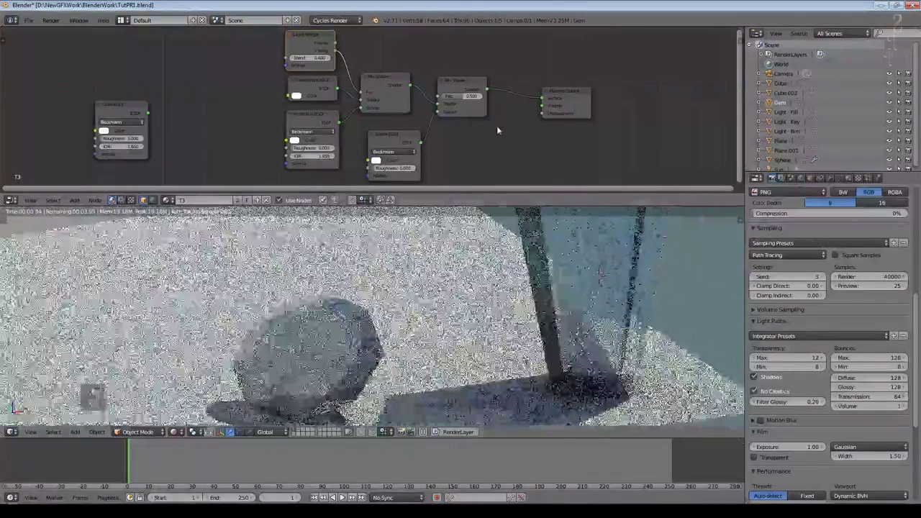
Step: Set the Fac of the Mix Shader feeding the Material Output to 0.391 and check the gem from a lower angle
left_click_drag(464, 96, 487, 96)
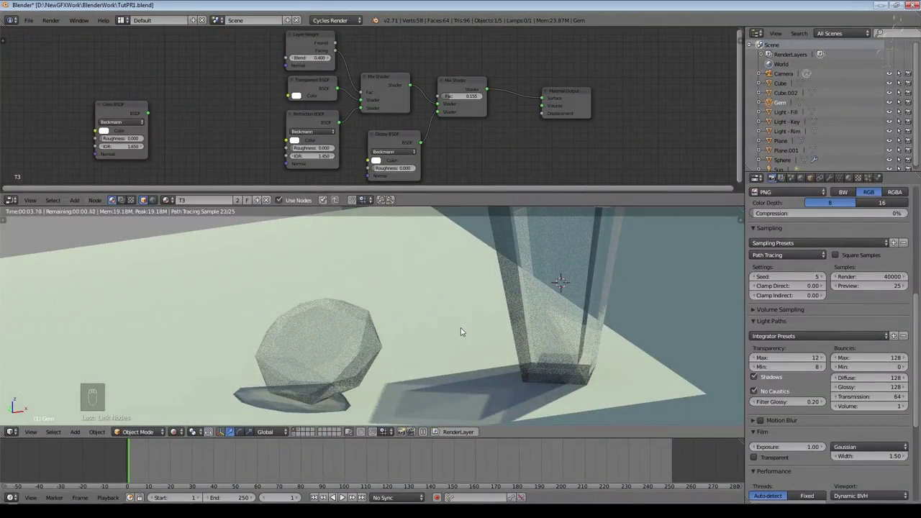
middle_click_drag(460, 328, 461, 273)
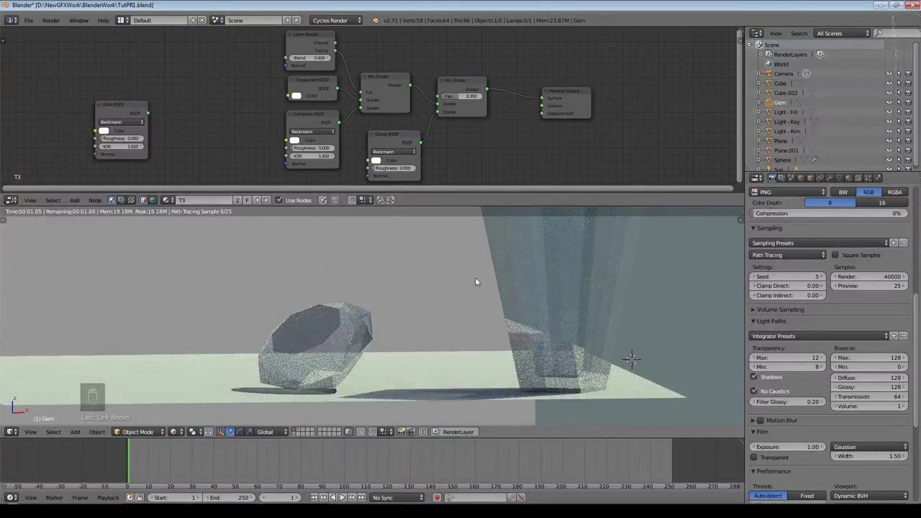
middle_click_drag(476, 278, 471, 295)
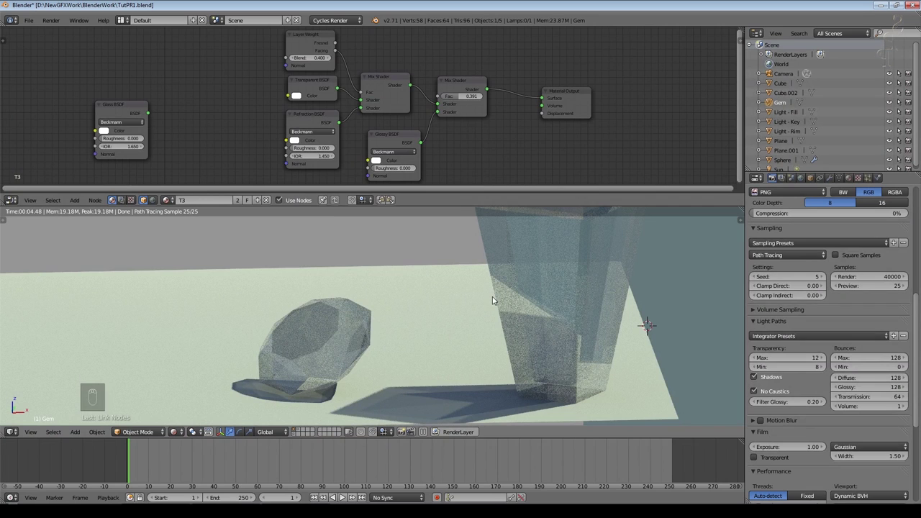
Step: Set the Refraction BSDF's IOR to 1.65
scroll(335, 108, "up", 2)
left_click(304, 166)
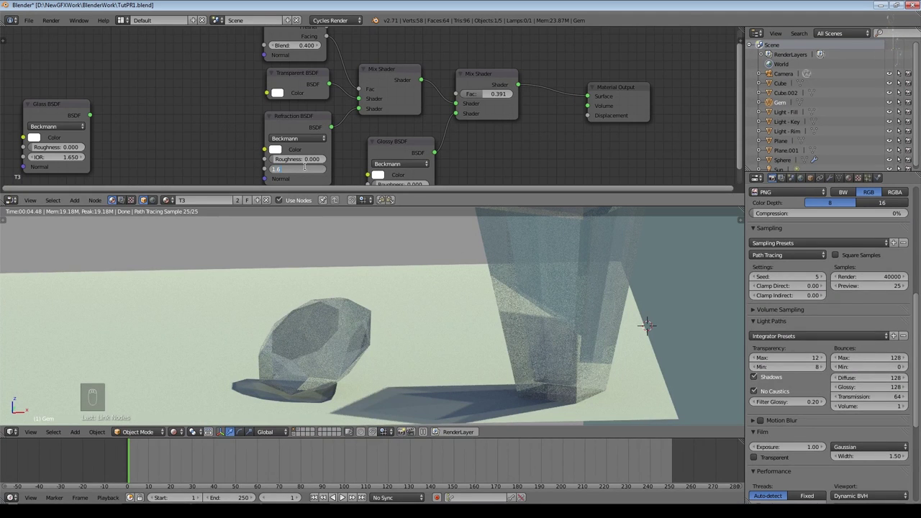
type("1.65")
key("Return")
scroll(326, 59, "down", 2)
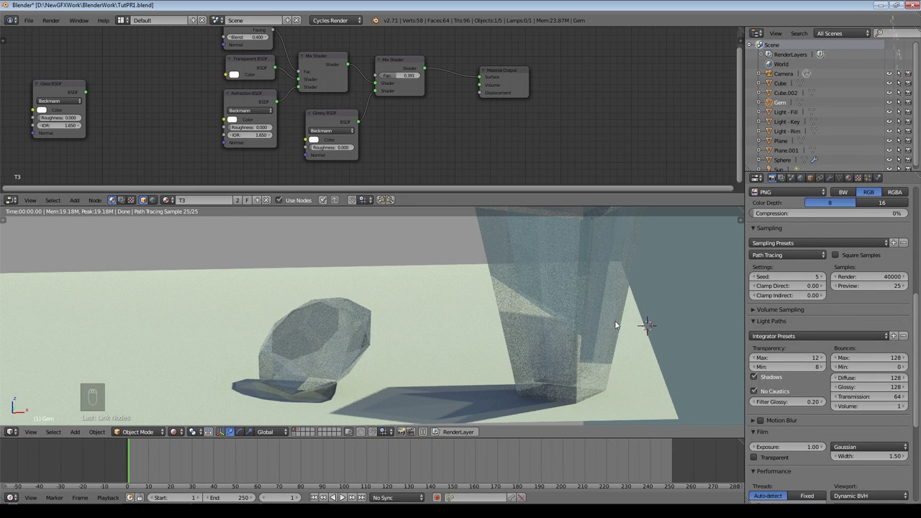
Step: Use the Glass BSDF alone for the material's surface and tint its color light red in the camera view
scroll(233, 65, "down", 2)
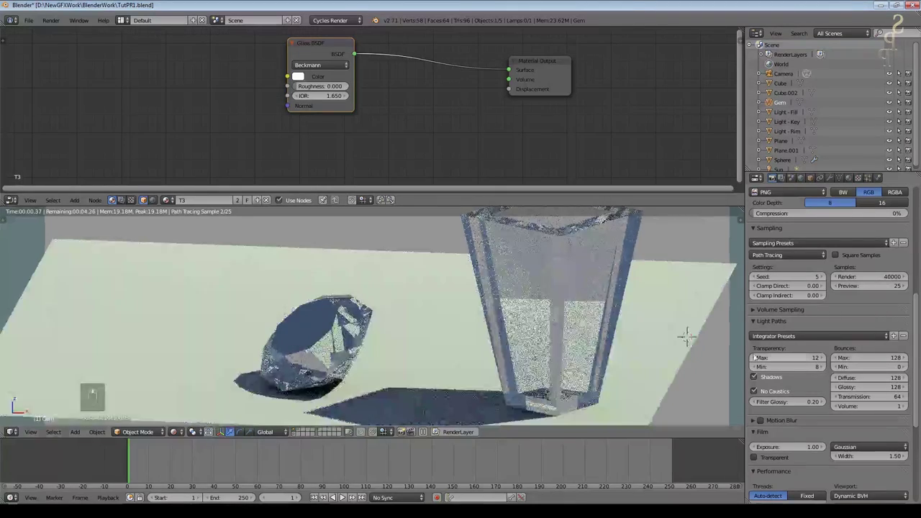
key("KP_0")
left_click(298, 77)
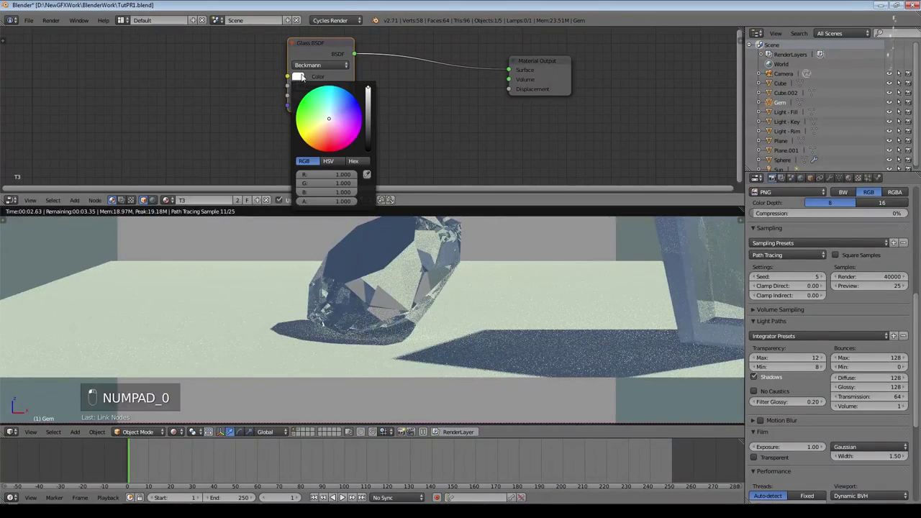
left_click(330, 141)
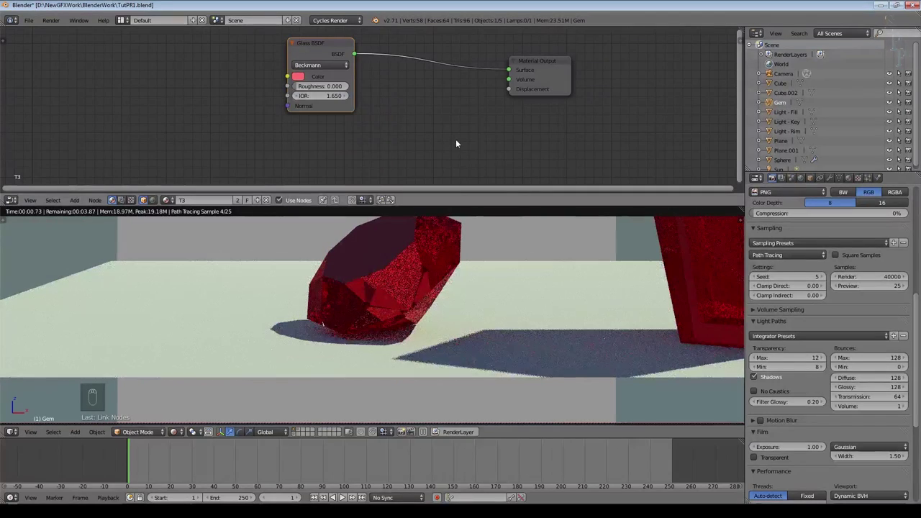
left_click(302, 78)
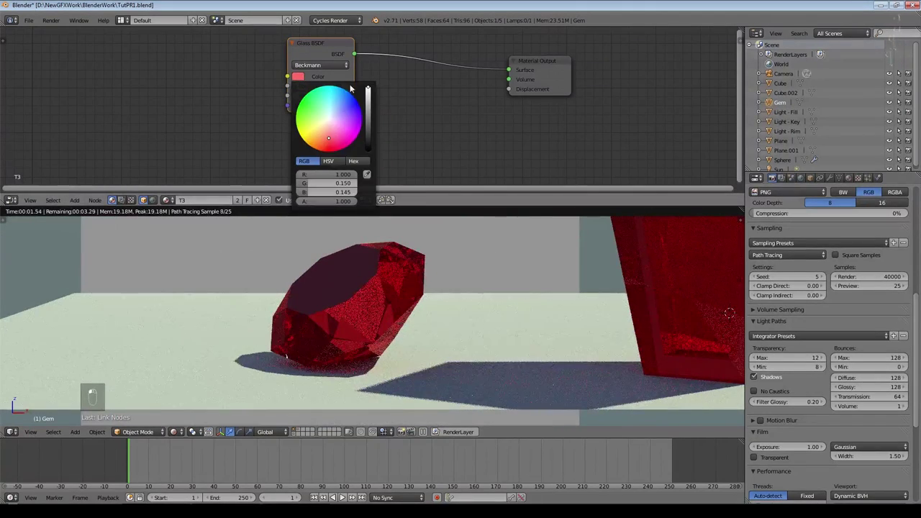
left_click(326, 134)
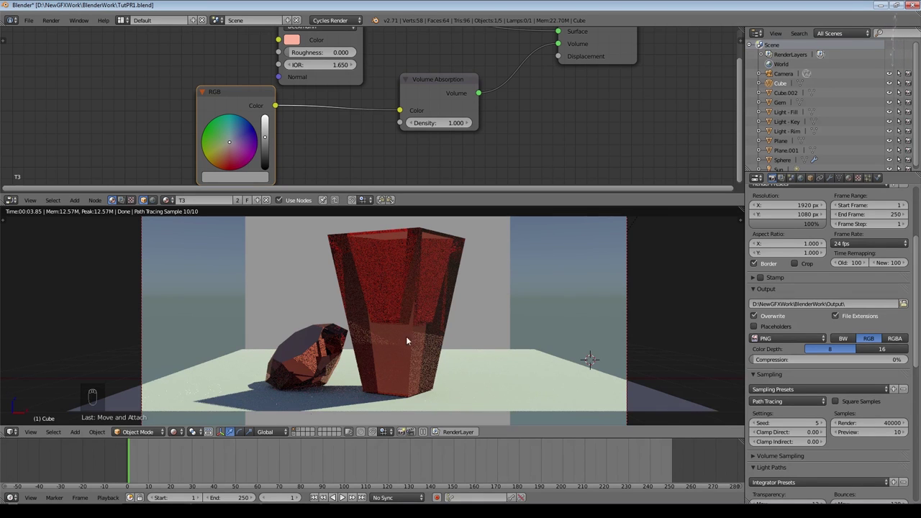
Step: Switch the 3D viewport to Solid shading and save the file over the existing one
left_click(173, 432)
left_click(192, 401)
scroll(421, 315, "down", 2)
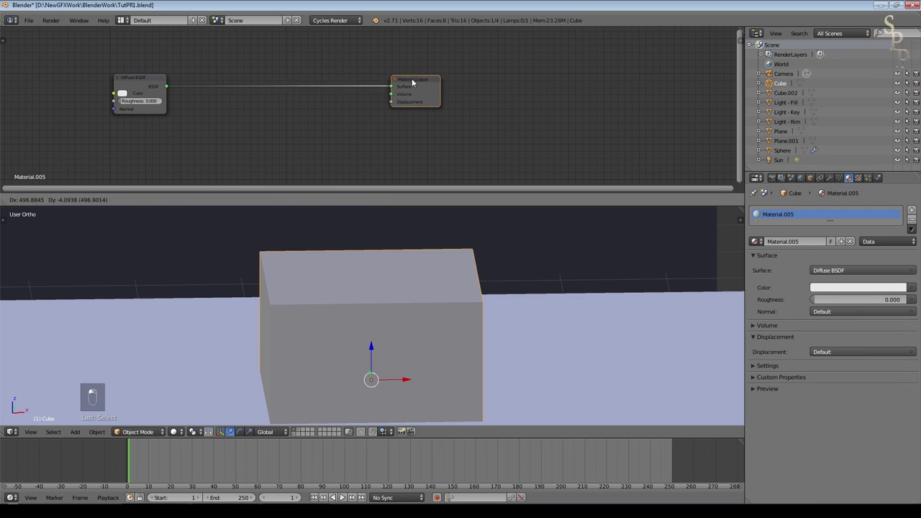
key("ctrl+s")
left_click(238, 318)
Step: Switch the 3D viewport to Rendered shading and set the cube's Diffuse BSDF color to light green
left_click(173, 432)
left_click(193, 368)
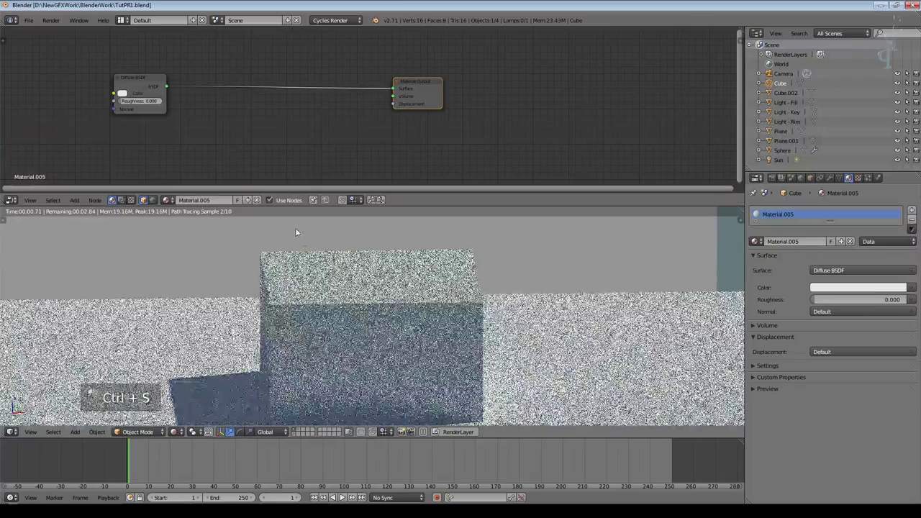
left_click(122, 93)
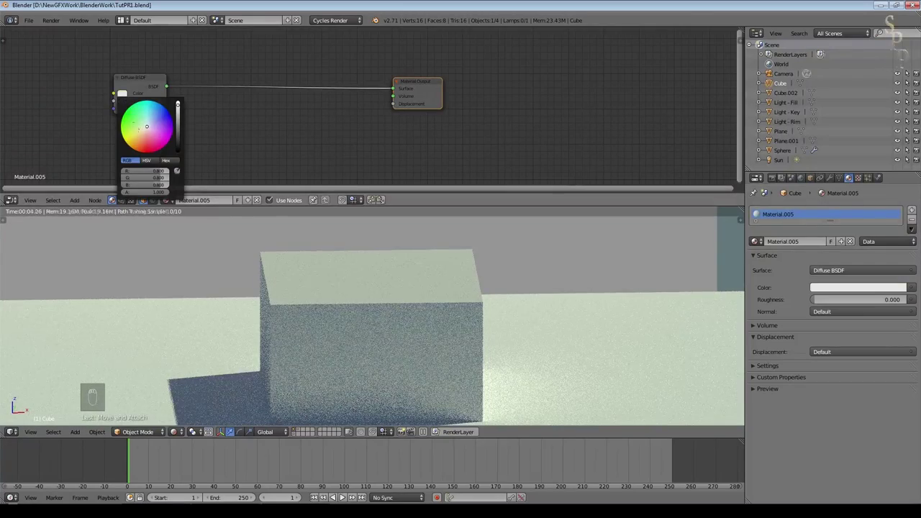
left_click(134, 125)
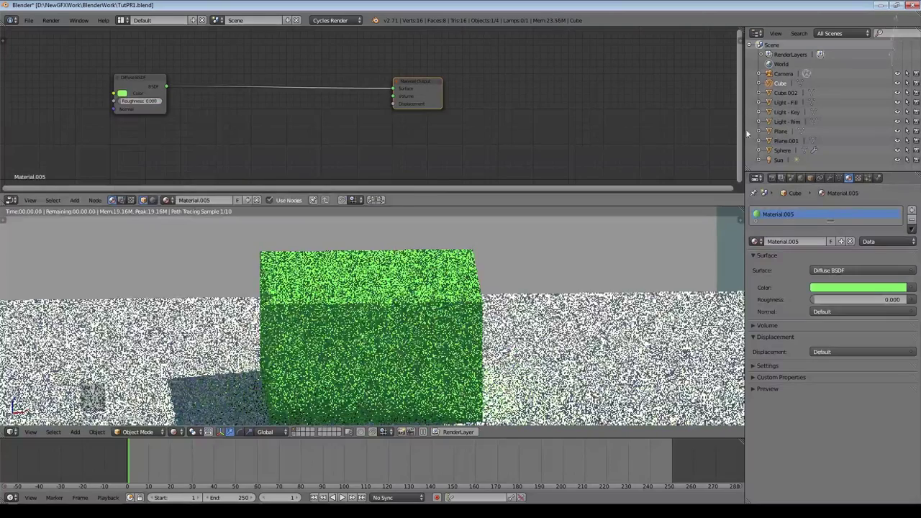
Step: Show the render properties down to the Sampling and Light Paths settings
left_click(773, 178)
left_click(827, 200)
left_click(824, 179)
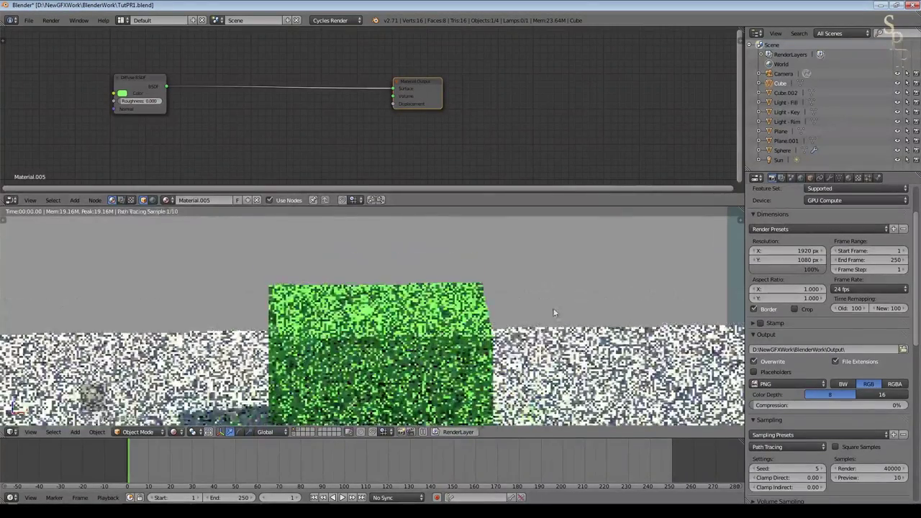
scroll(828, 324, "down", 4)
Step: Add a Mix Shader node on the link between the Diffuse BSDF and the Material Output
left_click(75, 199)
mouse_move(90, 160)
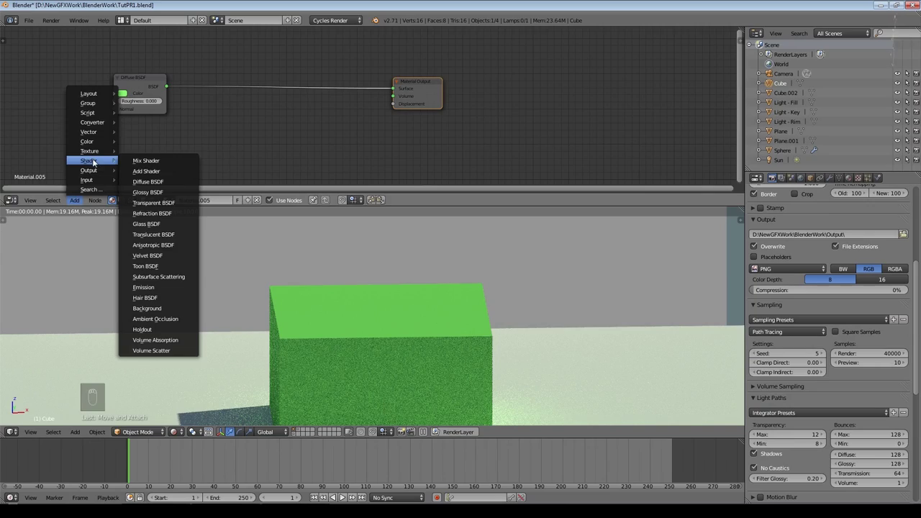
left_click(146, 161)
left_click(209, 81)
Step: Add a Glossy BSDF below the Diffuse BSDF, connect it to the Mix Shader's second shader input, and space out the nodes
left_click(74, 199)
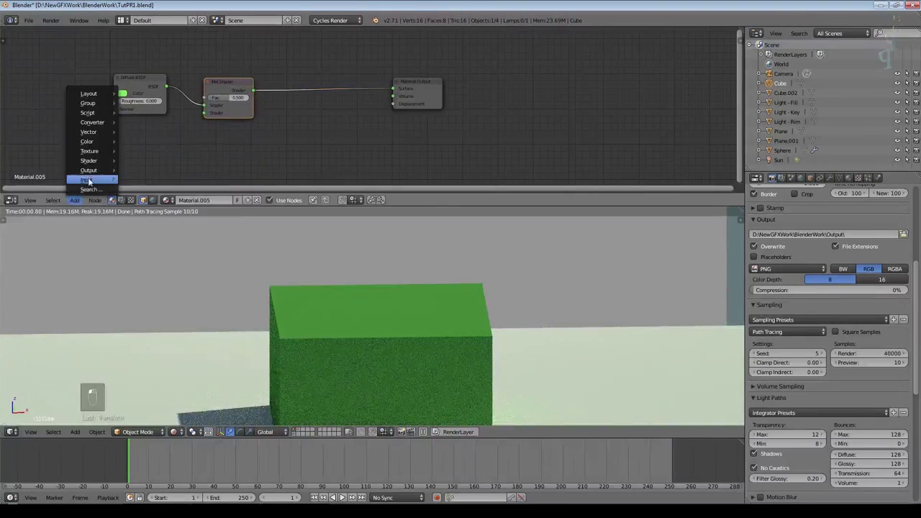
mouse_move(89, 159)
left_click(142, 181)
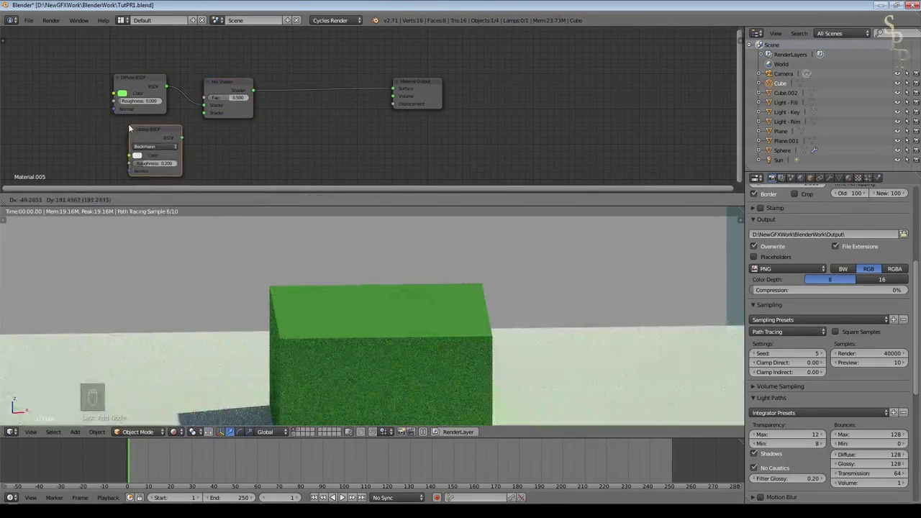
left_click(113, 120)
middle_click_drag(239, 148, 309, 150)
left_click_drag(236, 132, 277, 116)
left_click_drag(208, 85, 147, 76)
Step: Set the Mix Shader's factor to 0.02
left_click(300, 100)
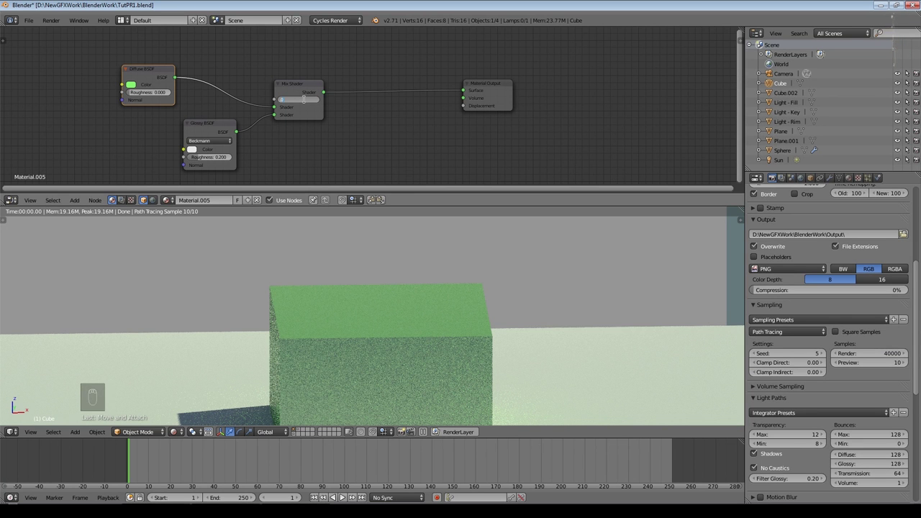
type(".02")
key("Return")
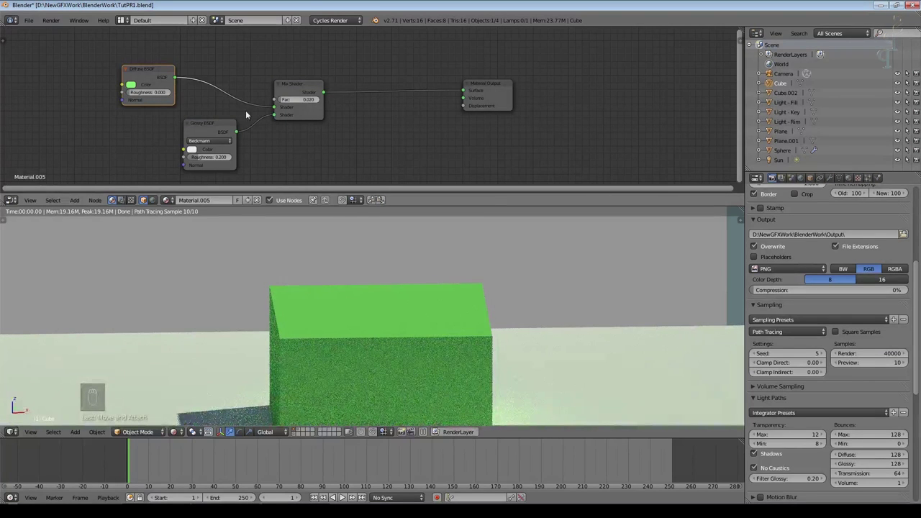
Step: Brighten the Glossy BSDF color to full white and set its roughness to 0.05
left_click(192, 149)
left_click_drag(246, 62, 247, 51)
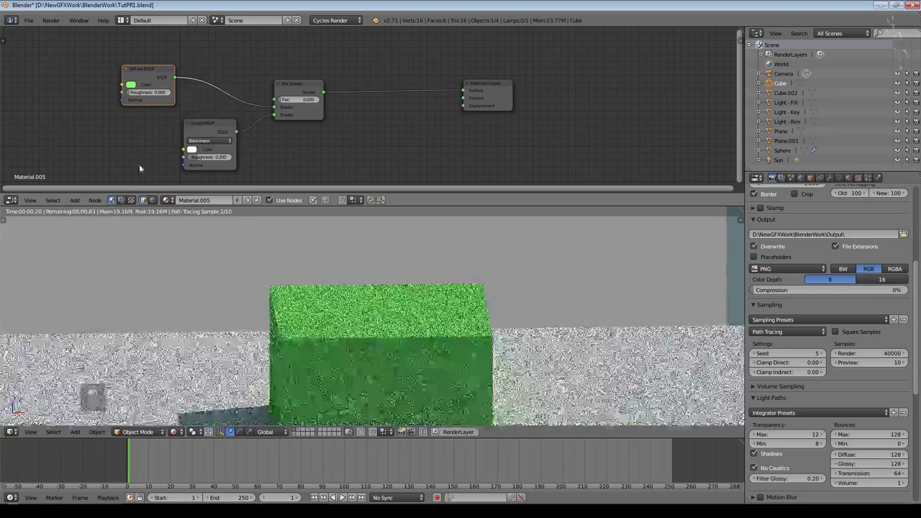
left_click(209, 157)
type(".05")
key("Return")
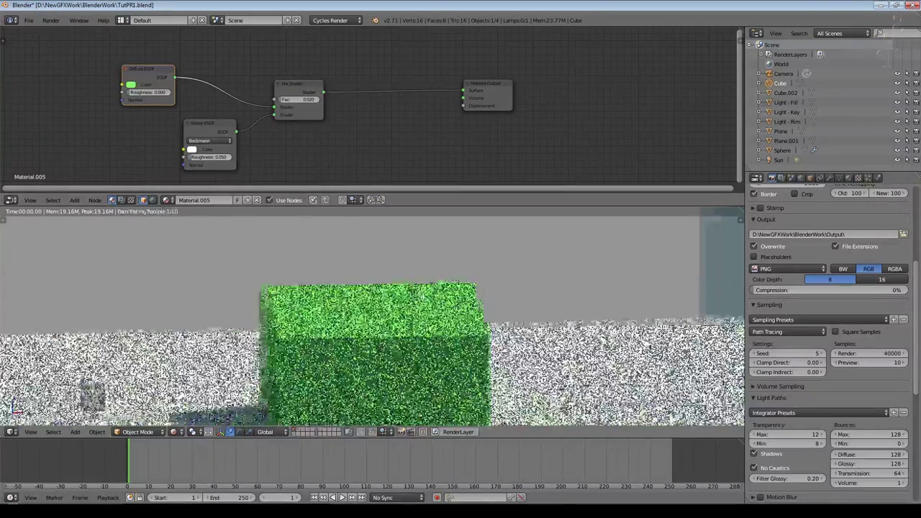
Step: Try a stronger gloss on the cube by raising the Mix Shader's factor to about 0.28
middle_click_drag(422, 293, 473, 305)
scroll(330, 270, "down", 2)
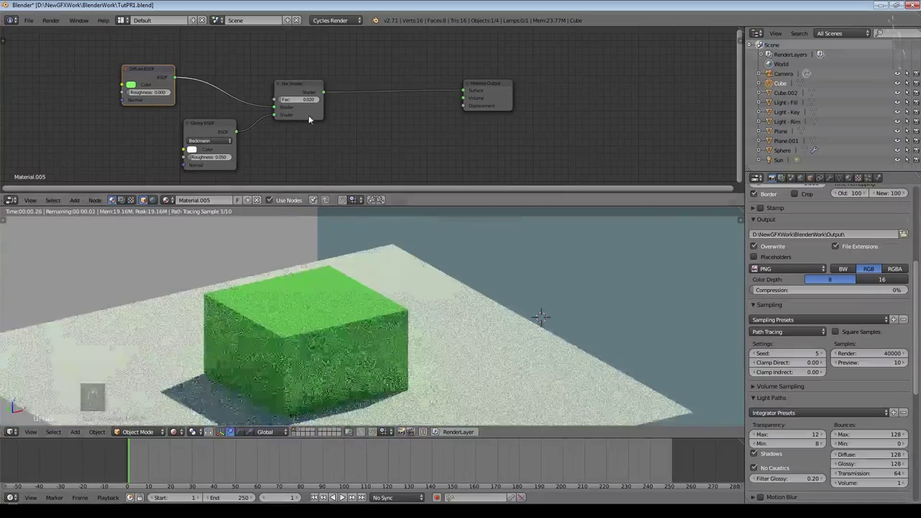
left_click_drag(281, 100, 293, 100)
middle_click_drag(355, 255, 326, 261)
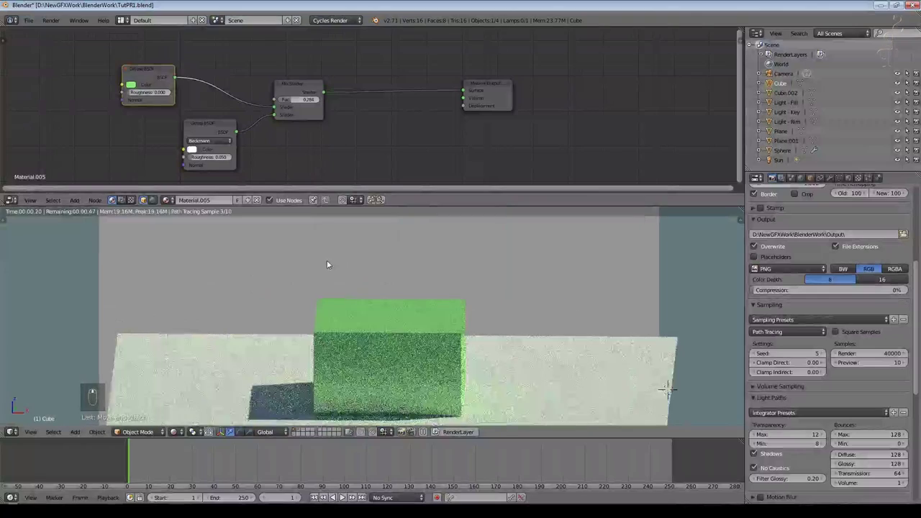
Step: Set the Mix Shader's factor to 0.05
left_click(306, 100)
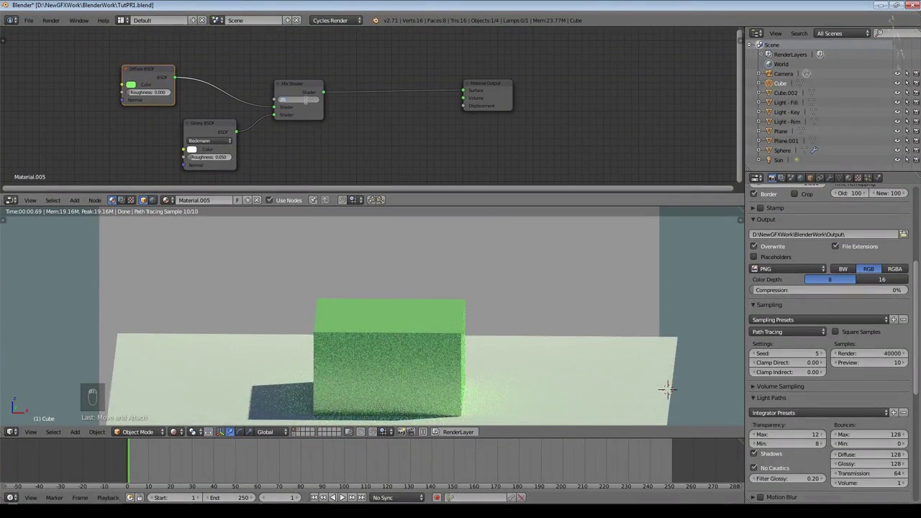
type("0.05")
key("Return")
Step: Darken the Diffuse BSDF color to a deeper green and save the file
left_click(131, 85)
left_click_drag(187, 108, 187, 124)
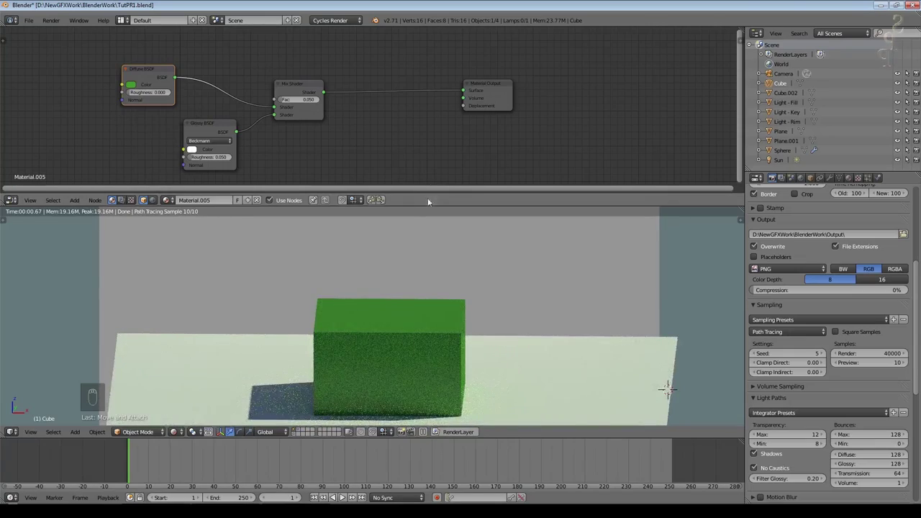
middle_click_drag(455, 247, 442, 281)
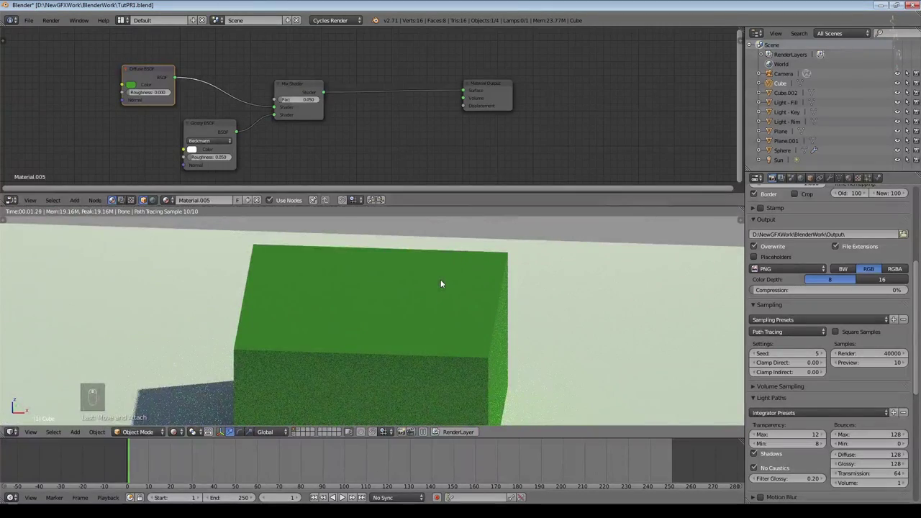
scroll(362, 95, "down", 2)
key("ctrl+s")
Step: Add a Noise Texture node and connect its Color output to the Material Output's Displacement input, moving the output node aside for room
left_click_drag(449, 94, 430, 131)
left_click(75, 200)
mouse_move(92, 155)
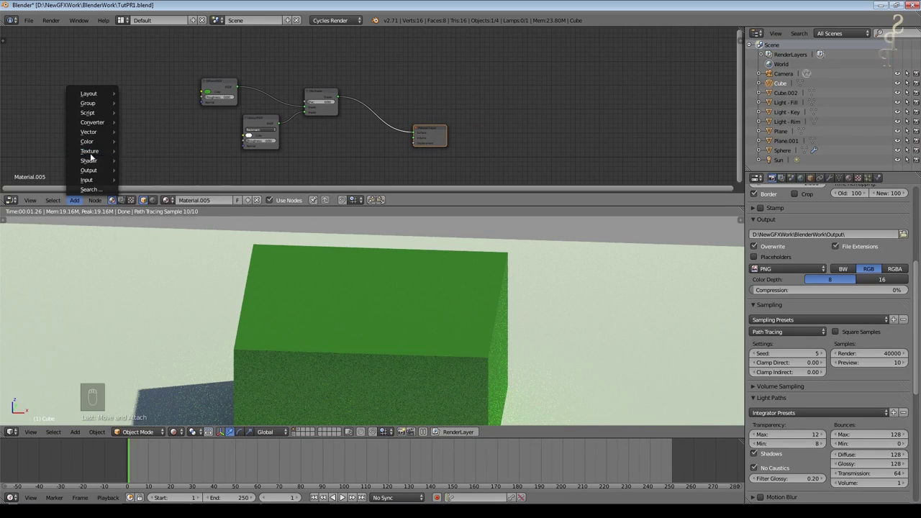
left_click(155, 183)
left_click(321, 128)
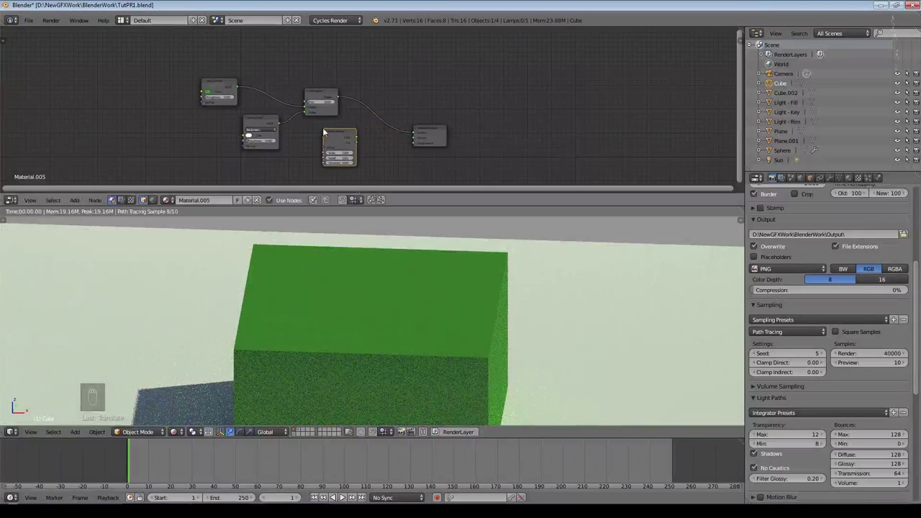
scroll(411, 155, "up", 1)
scroll(411, 155, "up", 2)
left_click_drag(307, 48, 465, 72)
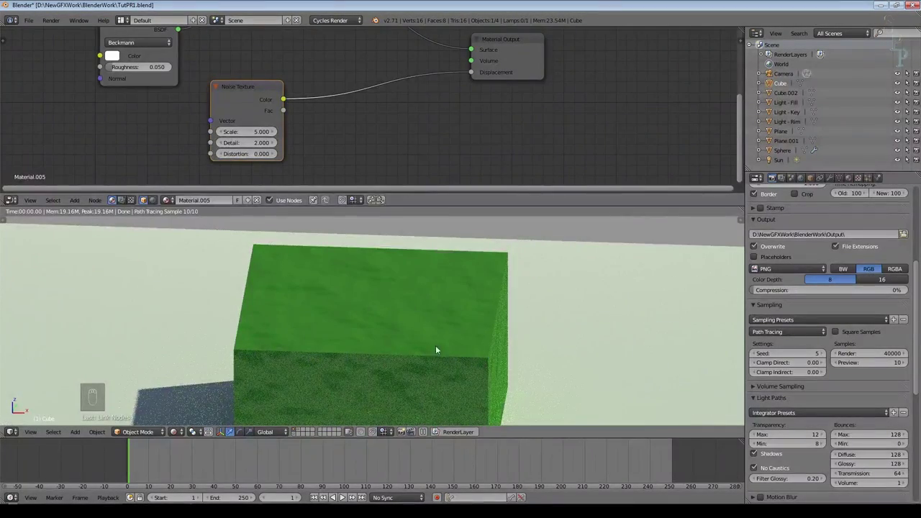
Step: Try Noise Texture scales of 50 and 250 for the bumps on the cube
middle_click_drag(422, 295, 407, 280)
scroll(403, 317, "down", 3)
middle_click_drag(449, 382, 451, 313, "shift")
scroll(451, 341, "up", 5)
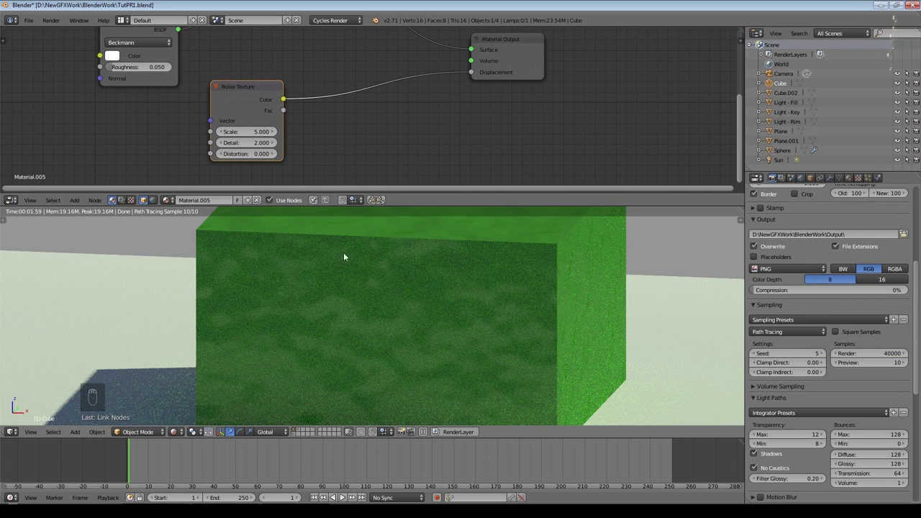
left_click(243, 131)
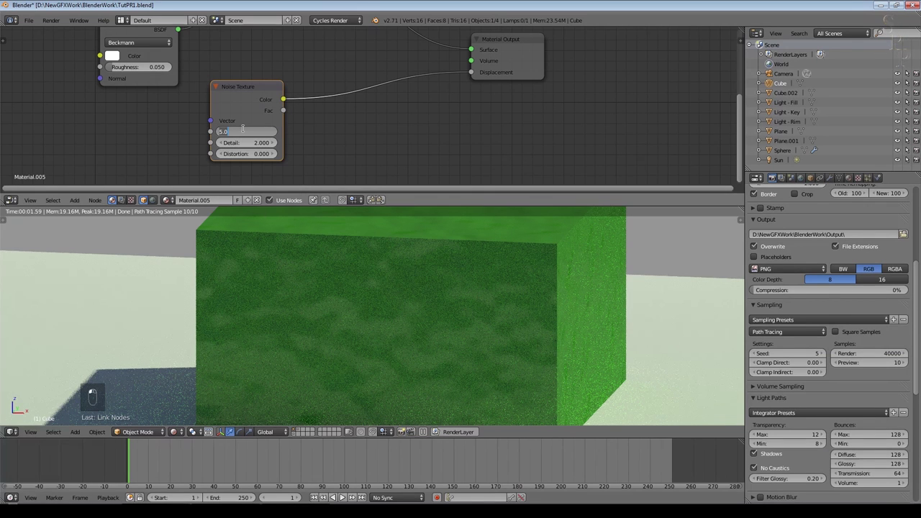
type("50")
key("Return")
left_click(242, 131)
type("250")
key("Return")
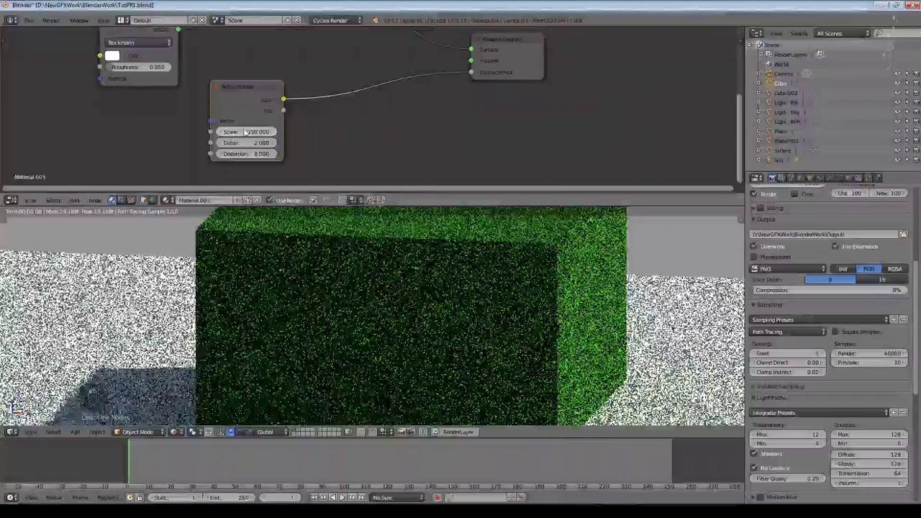
Step: Inspect the cube's surface up close and set the Noise Texture scale to 150
scroll(499, 256, "up", 2)
middle_click_drag(500, 255, 483, 359)
scroll(500, 311, "up", 1)
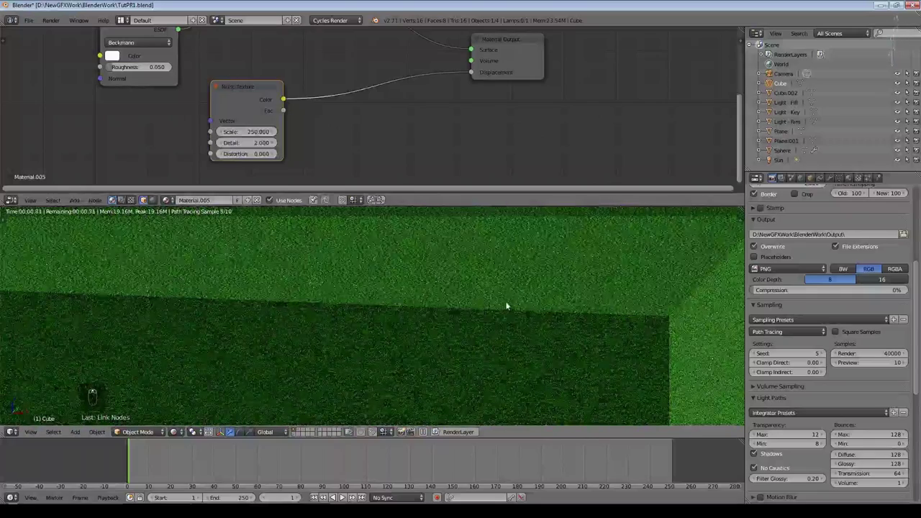
left_click(241, 132)
type("150")
key("Return")
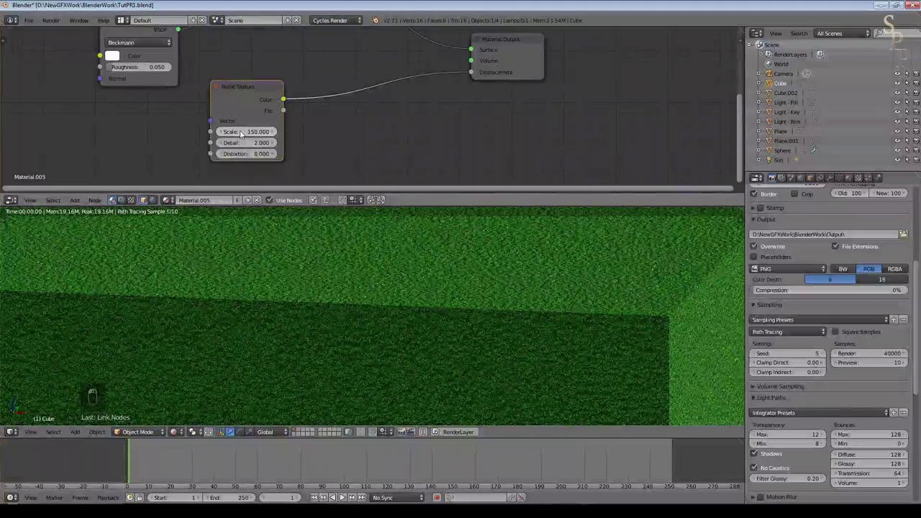
Step: Insert a Math node between the Noise Texture and the Displacement input and set its operation to Multiply
left_click(75, 200)
mouse_move(92, 122)
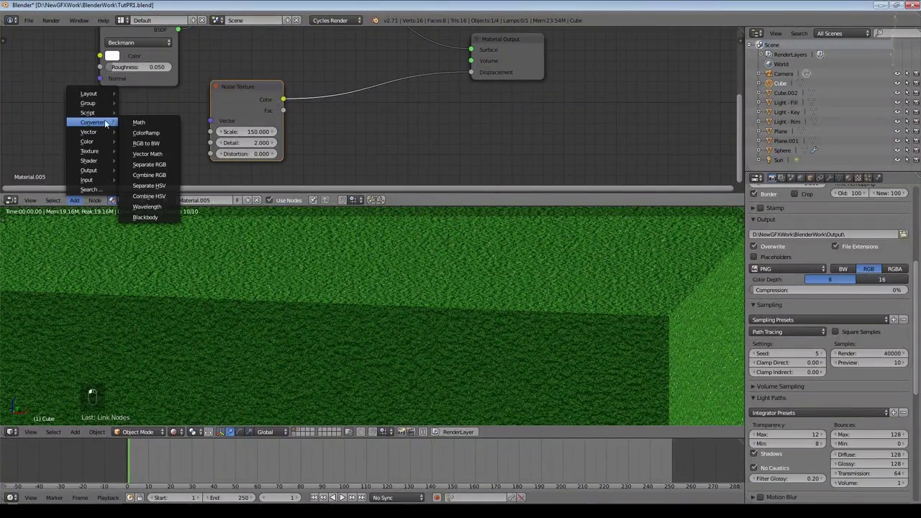
left_click(180, 123)
left_click(353, 72)
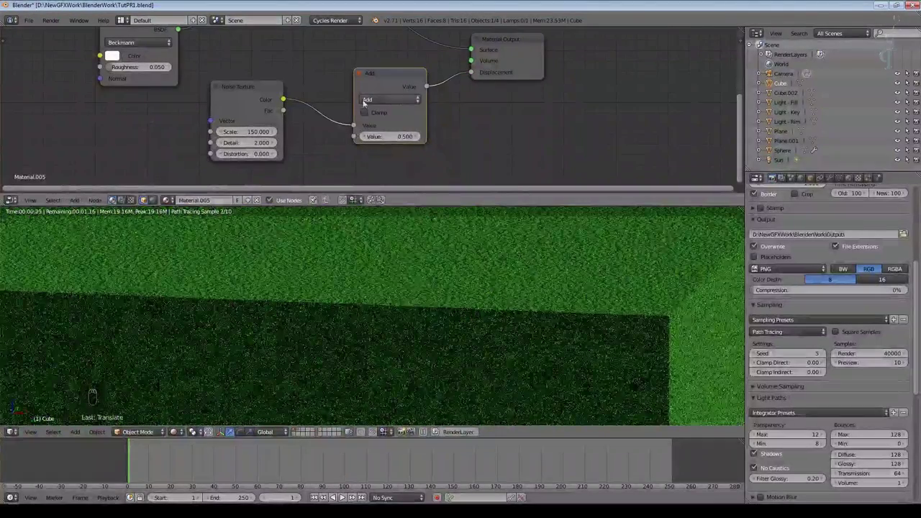
left_click(391, 99)
left_click(388, 125)
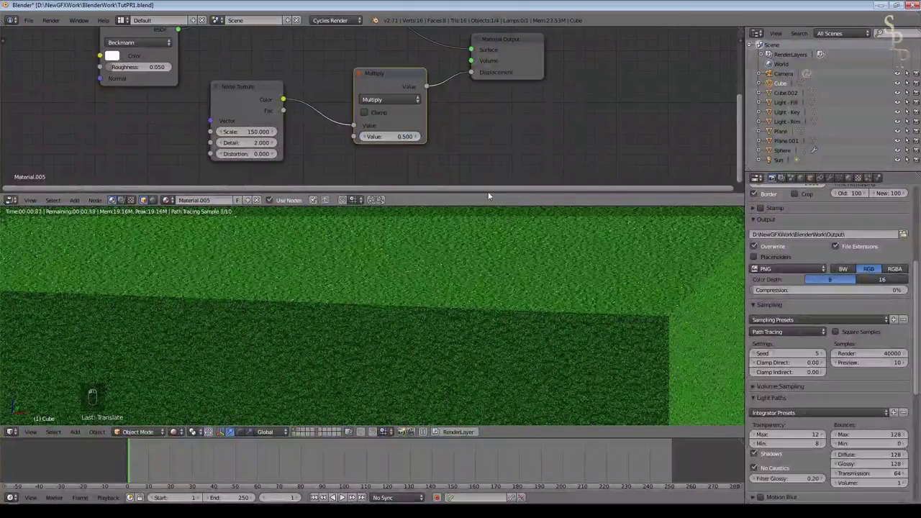
Step: Test the Multiply node's value at 0 and 0.1, and settle on 0.4
left_click(366, 136)
left_click(365, 136)
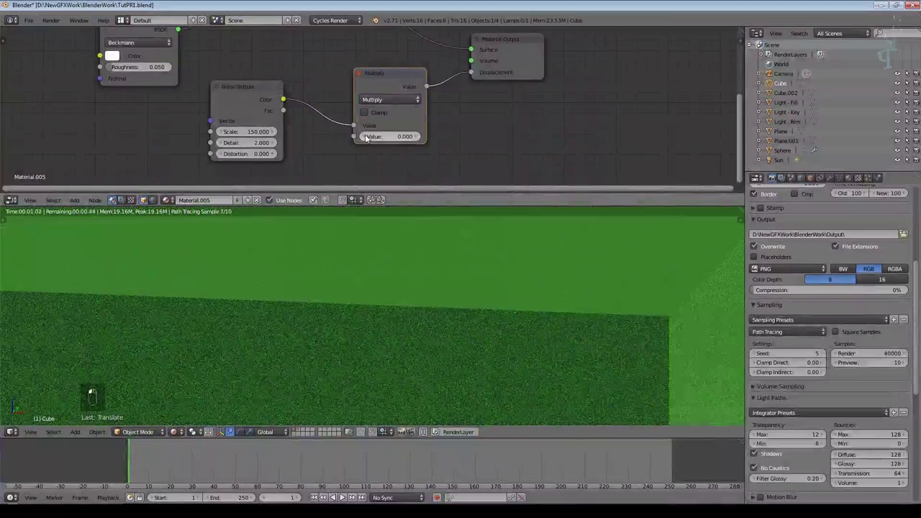
left_click(417, 140)
left_click(418, 138)
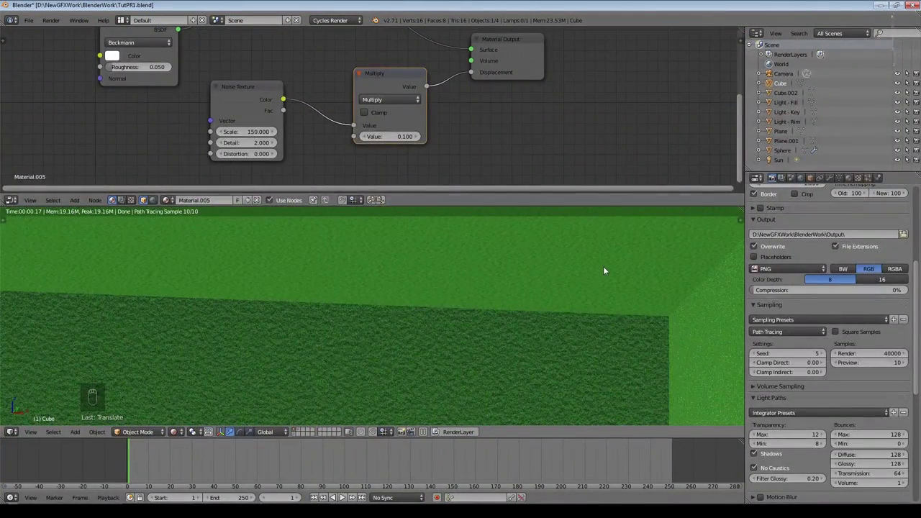
scroll(601, 268, "down", 5)
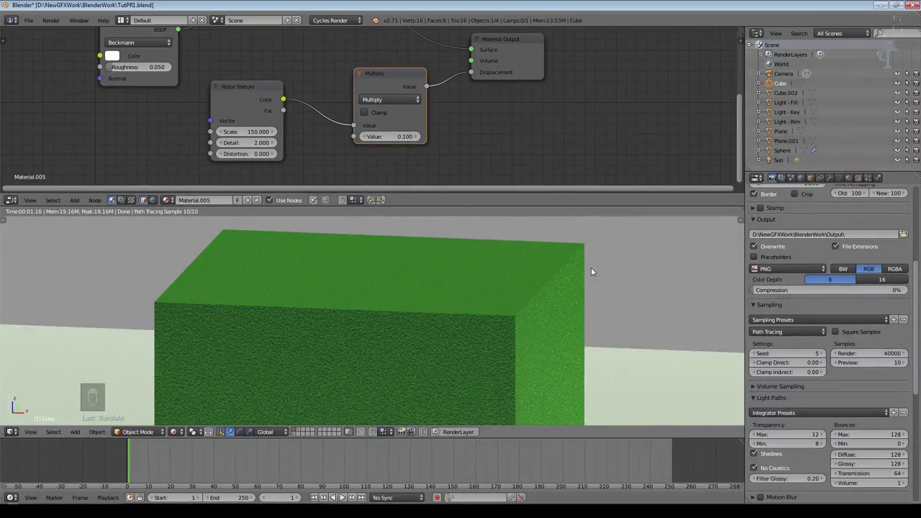
left_click_drag(389, 136, 406, 136)
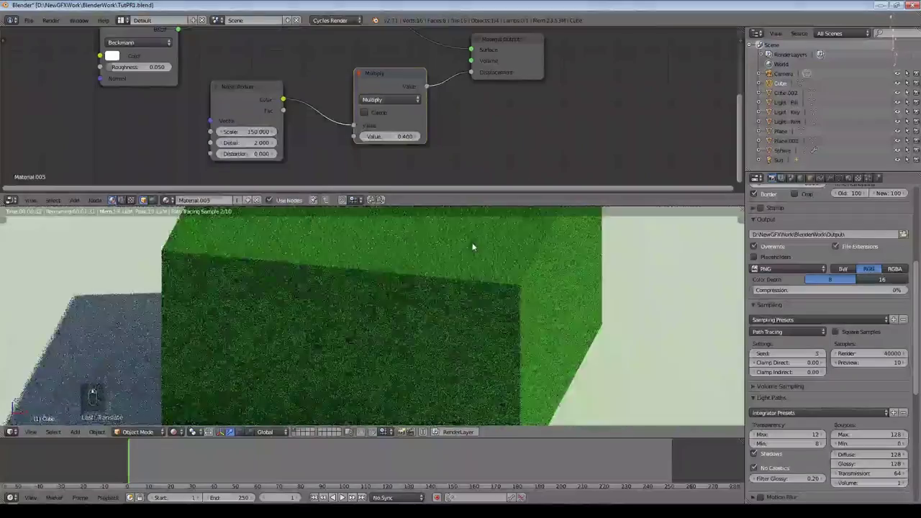
Step: Insert a ColorRamp node between the Noise Texture and the Multiply node, moving the Noise Texture aside to make room
left_click_drag(238, 86, 105, 90)
left_click(74, 199)
mouse_move(92, 121)
left_click(133, 133)
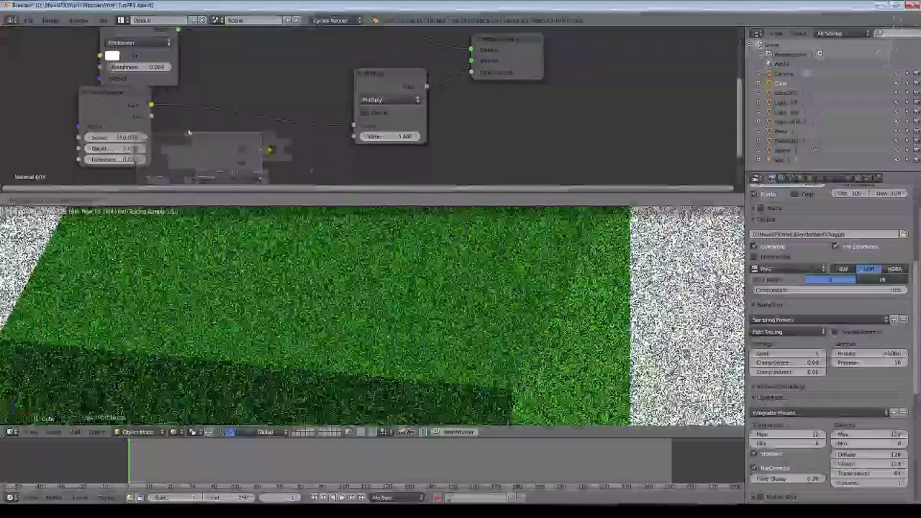
left_click(198, 80)
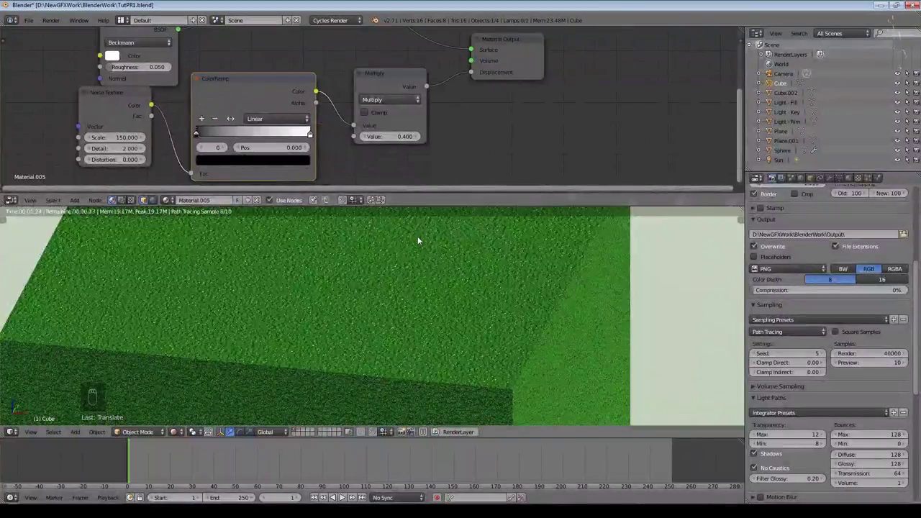
Step: Tighten the ColorRamp by moving the black stop to about 0.47 and the white stop to about 0.655
scroll(417, 237, "up", 5)
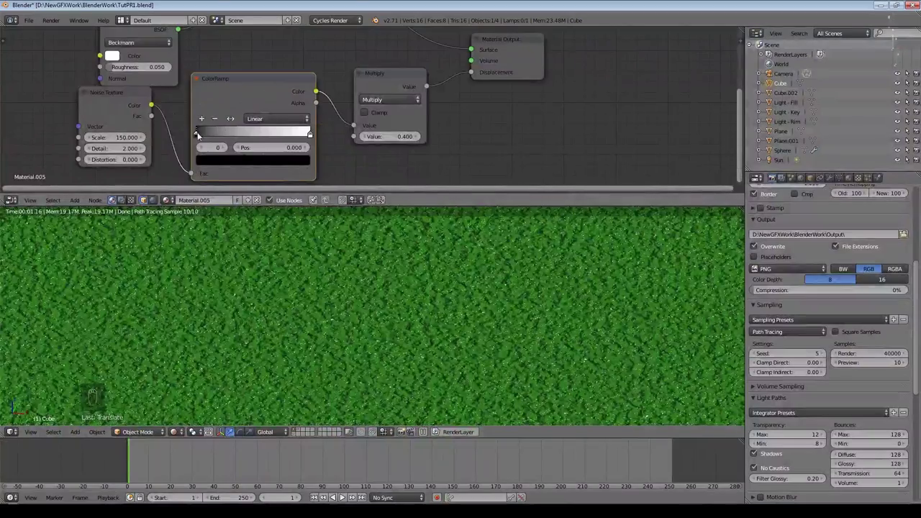
left_click_drag(196, 133, 251, 133)
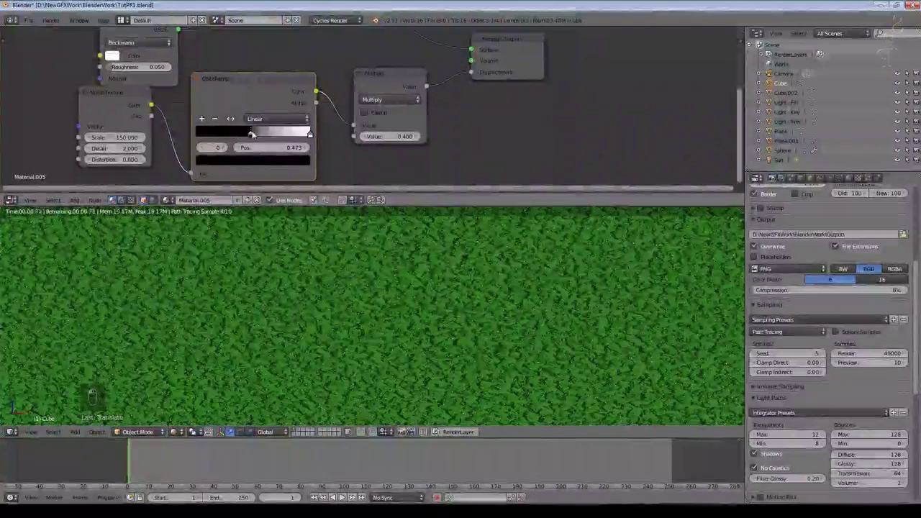
left_click_drag(308, 134, 271, 134)
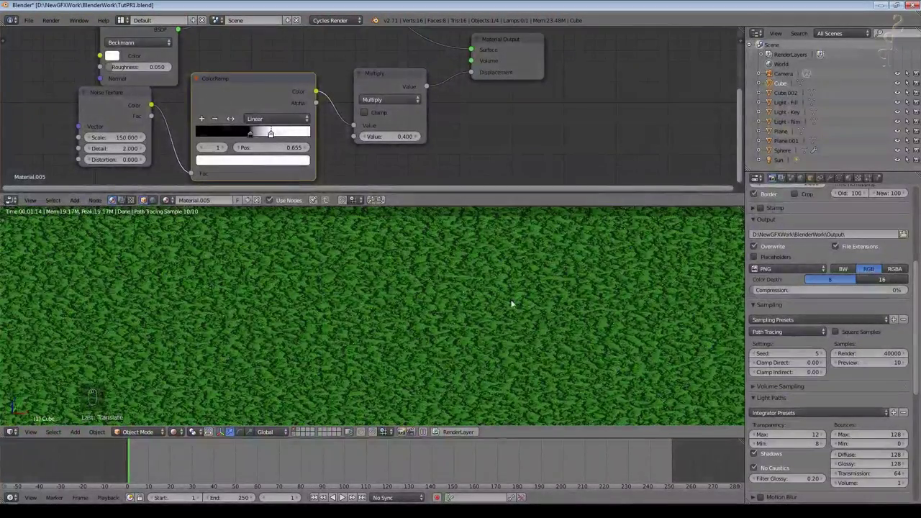
Step: Set the Noise Texture scale to 50 and check the bump pattern on the cube near and far
scroll(384, 295, "down", 4)
left_click(120, 136)
type("50")
key("Return")
scroll(383, 338, "up", 3)
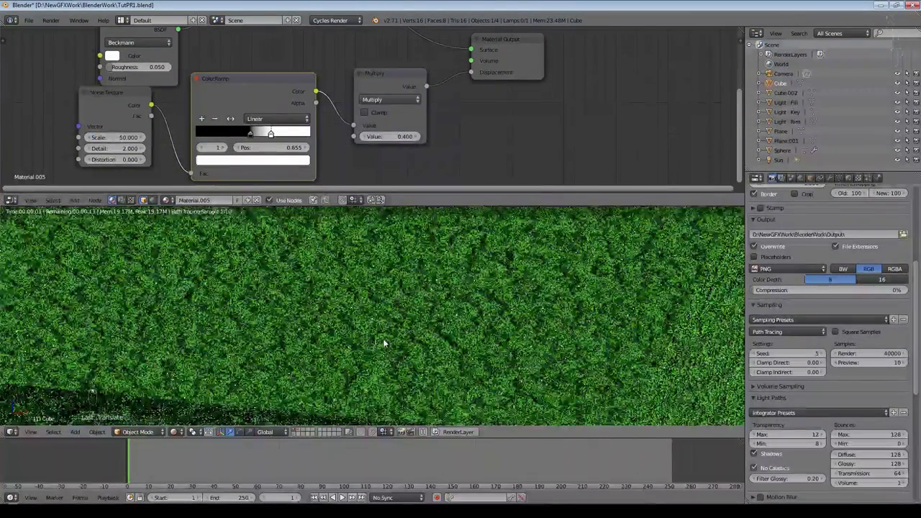
scroll(384, 344, "up", 4)
scroll(389, 319, "down", 2)
scroll(431, 314, "down", 3)
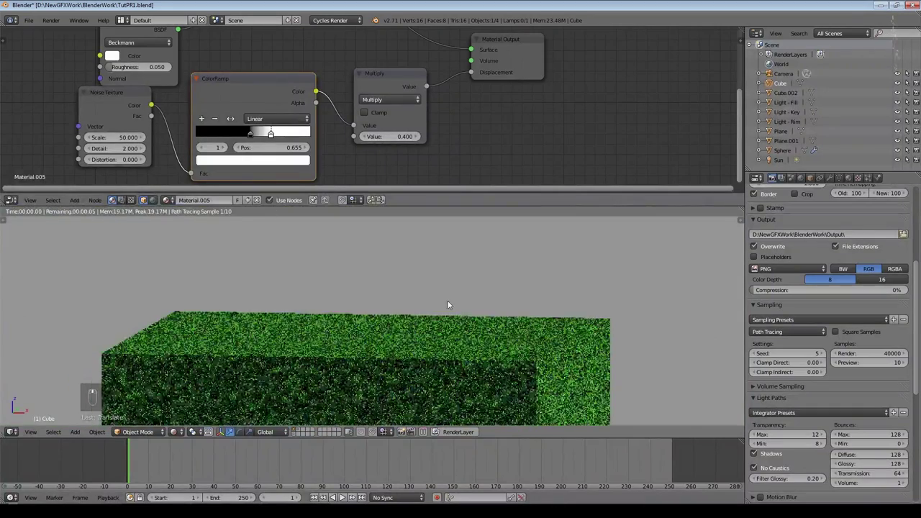
scroll(447, 302, "up", 2)
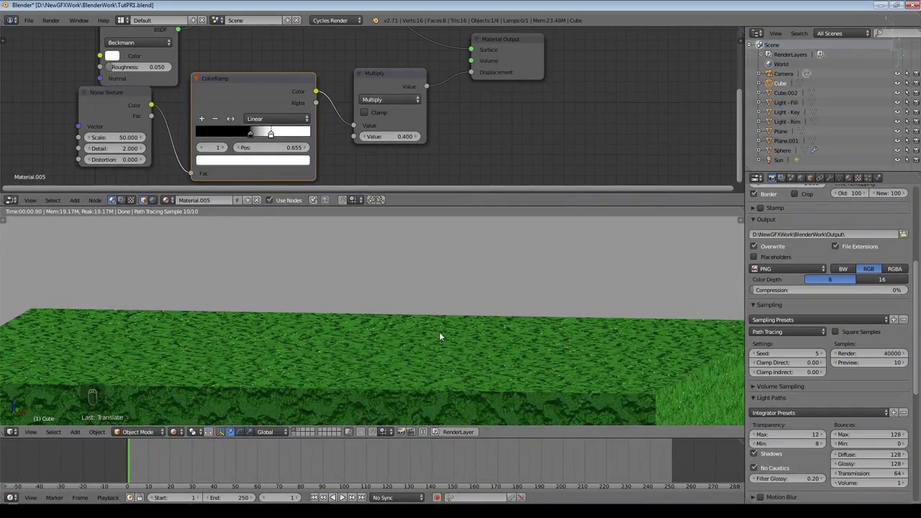
Step: Add an Image Texture node below and beside the Noise Texture in the cube's material, nudging the Noise Texture out of the way
scroll(444, 333, "down", 2)
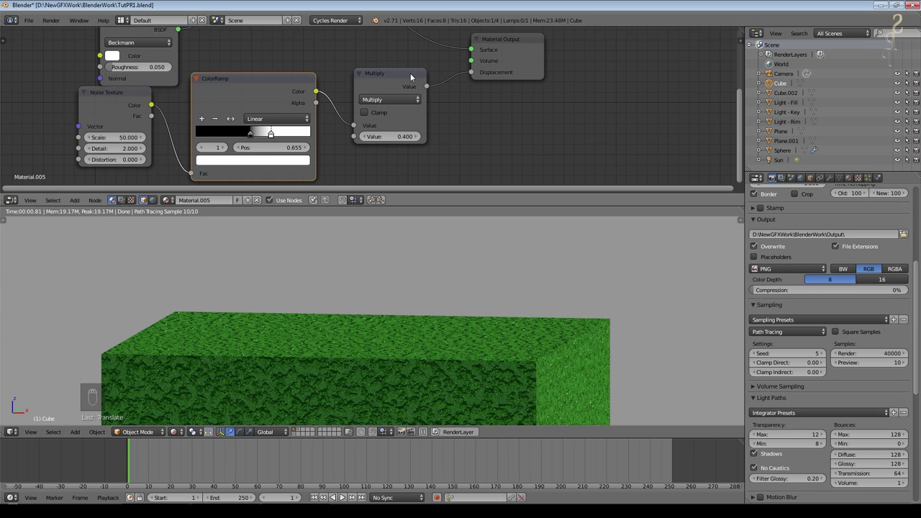
scroll(326, 69, "down", 3)
left_click_drag(248, 99, 238, 121)
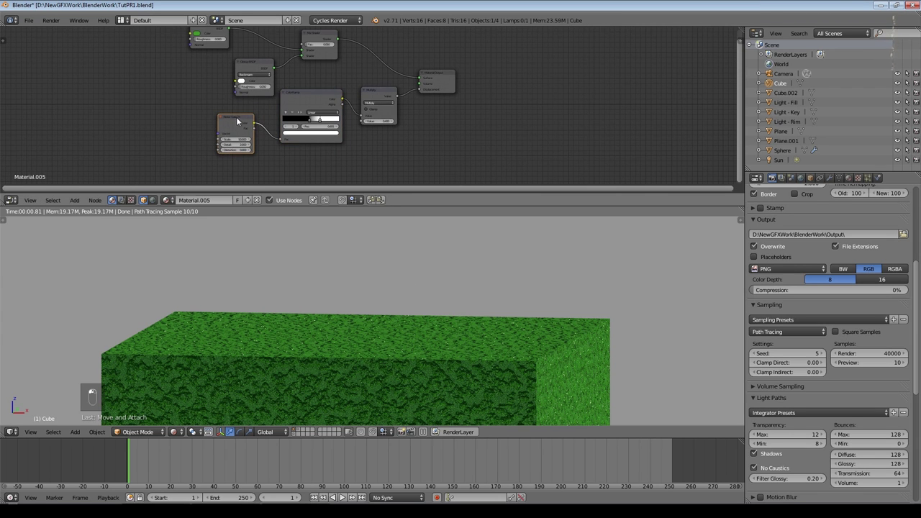
left_click(75, 204)
mouse_move(101, 152)
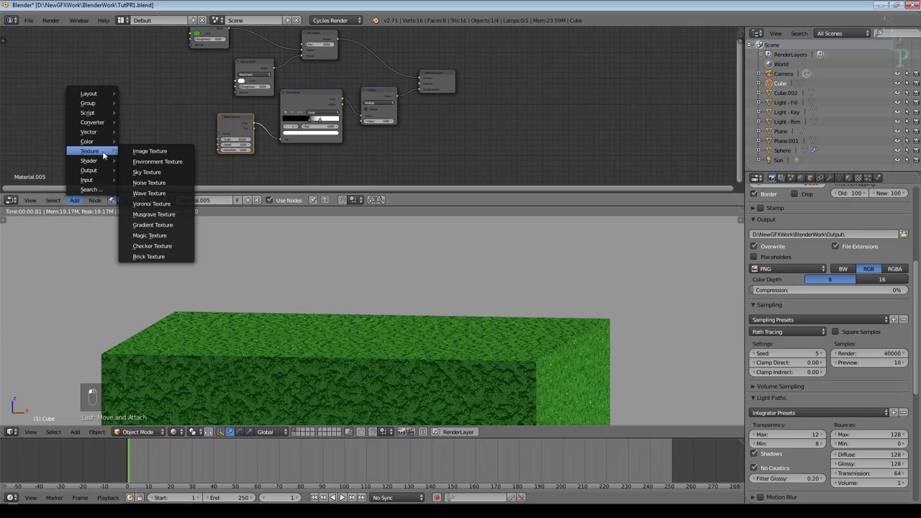
left_click(141, 152)
left_click(133, 127)
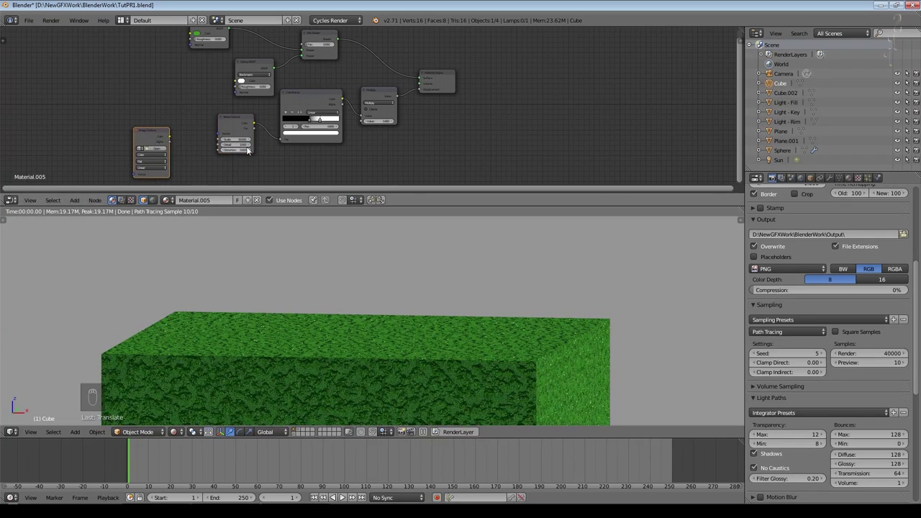
Step: Load the AsphaltCloseups image into the Image Texture node and connect it to the ColorRamp's Fac in place of the Noise Texture
left_click(157, 149)
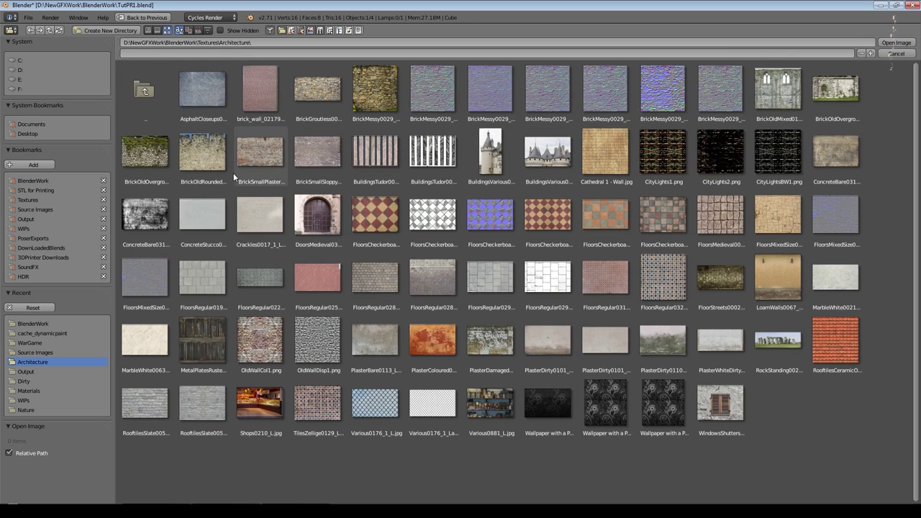
left_click(202, 92)
left_click(895, 43)
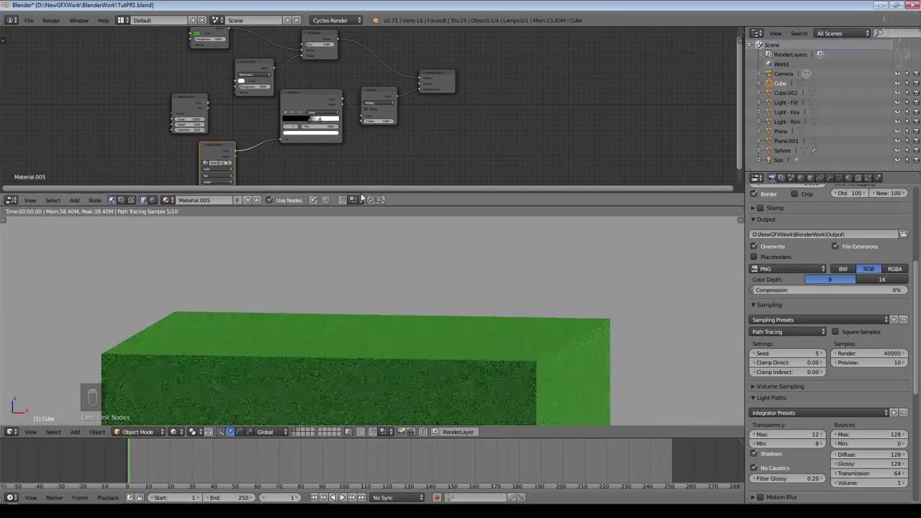
Step: UV-map the whole cube with Project From View in the top orthographic view, and return to Object Mode with rendered shading
left_click(75, 201)
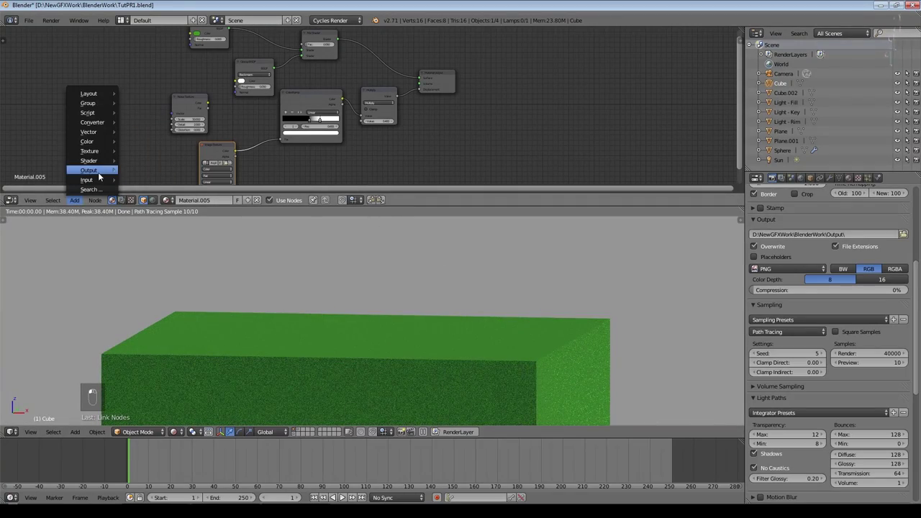
key("KP_1")
key("KP_7")
key("shift+z")
key("Tab")
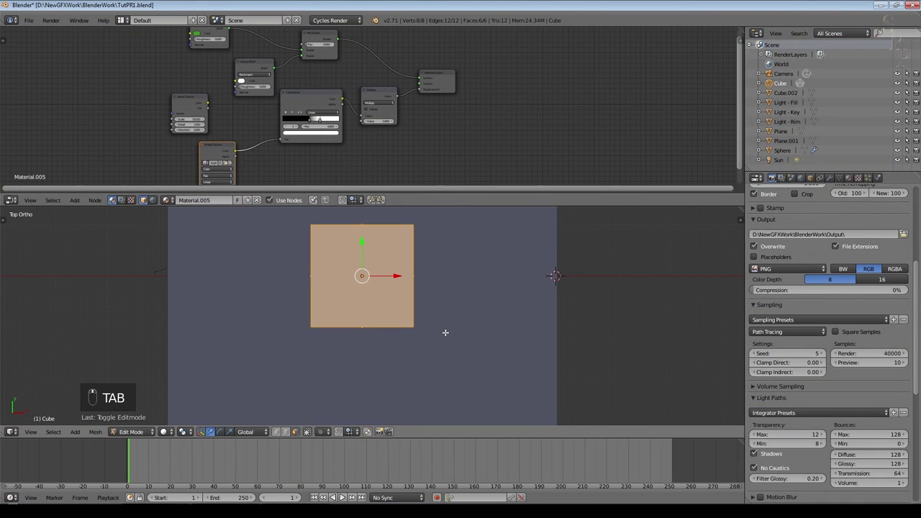
key("u")
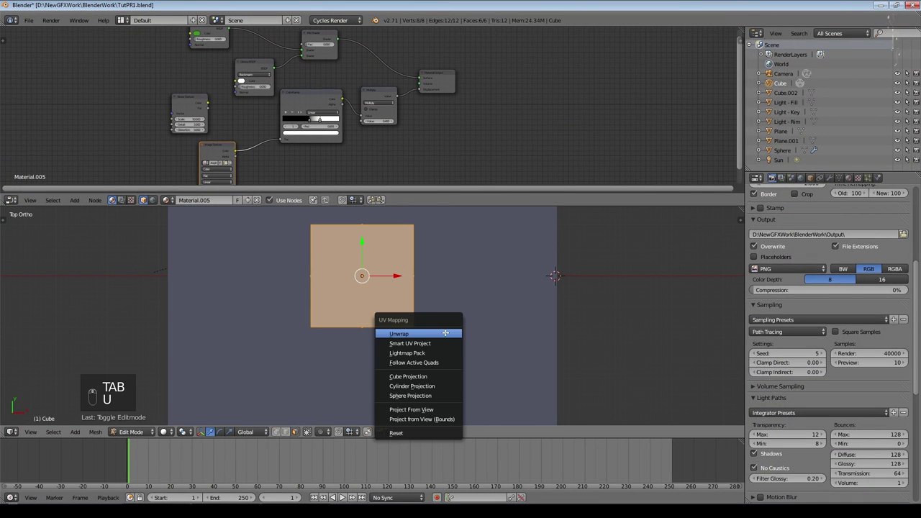
left_click(450, 406)
key("KP_0")
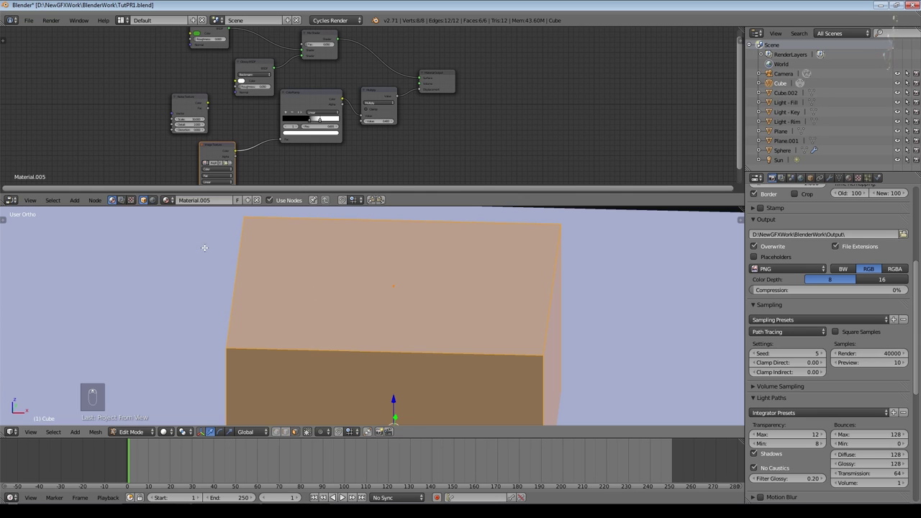
key("Tab")
key("shift+z")
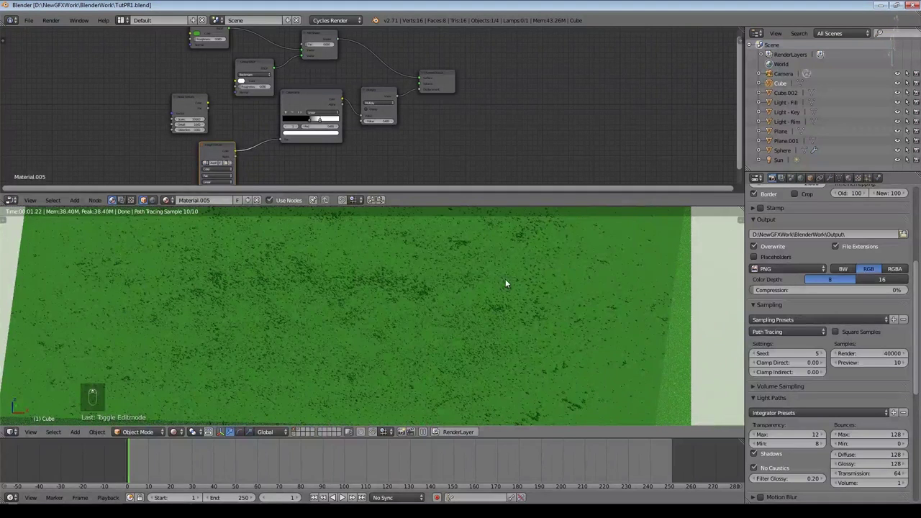
Step: Move the ColorRamp's white stop to 0.527 and check the asphalt bump pattern on the cube's top
scroll(421, 150, "up", 2)
left_click_drag(276, 130, 280, 128)
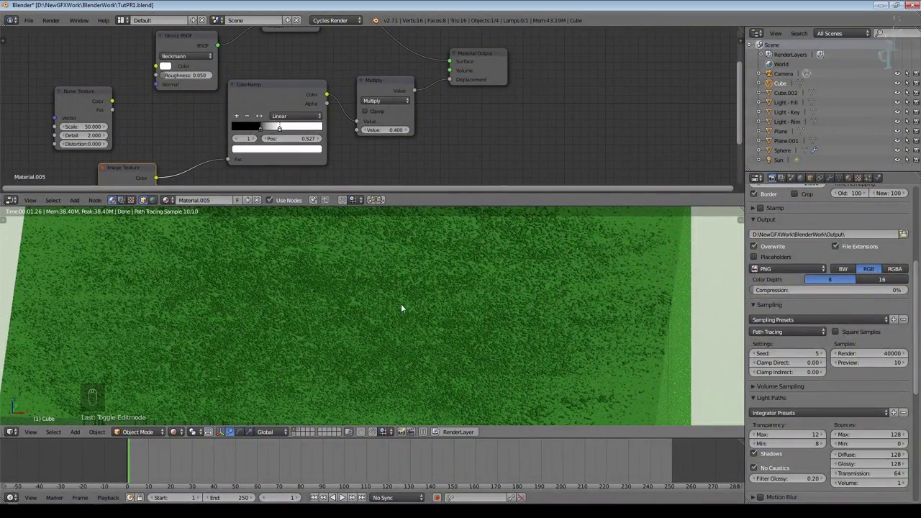
middle_click_drag(416, 316, 427, 305)
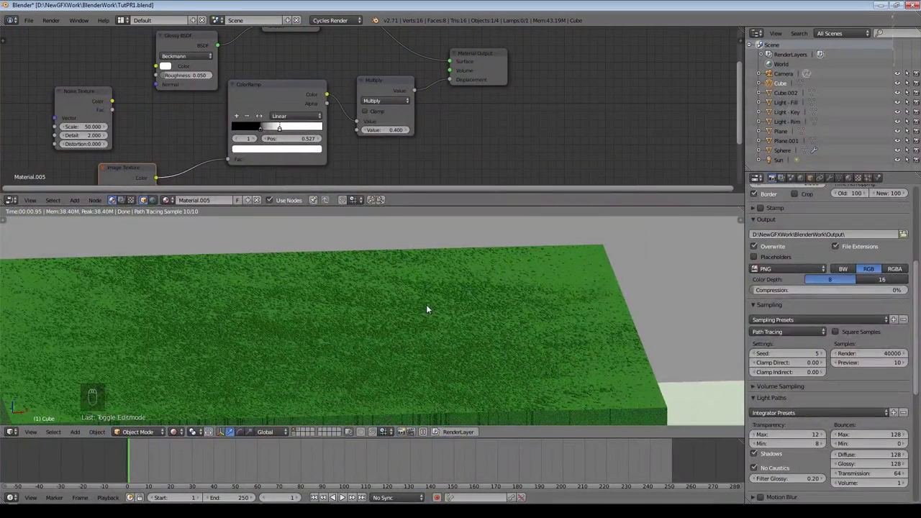
Step: Spread out the texture and Glossy nodes, and link the Image Texture's Color output to the Mix Shader's Fac
key("Home")
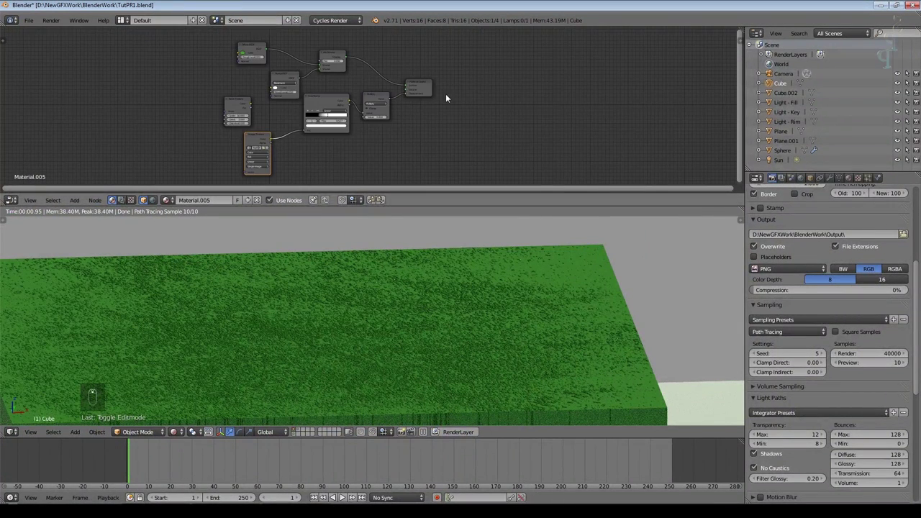
scroll(446, 93, "up", 2)
left_click_drag(175, 102, 83, 90)
left_click_drag(254, 77, 185, 77)
left_click_drag(191, 150, 195, 98)
middle_click_drag(294, 72, 316, 107)
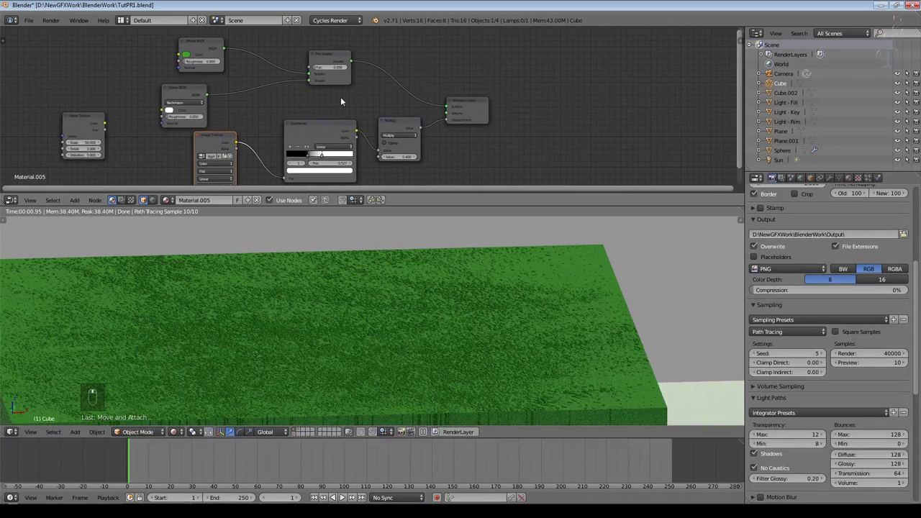
left_click_drag(237, 142, 309, 67)
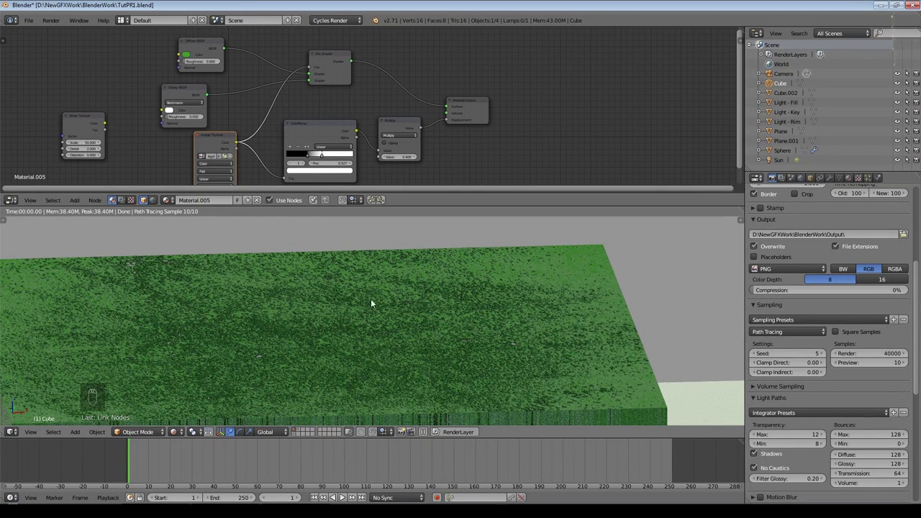
Step: Duplicate the Multiply node and insert the copy between the Image Texture and the Mix Shader's Fac
left_click(391, 129)
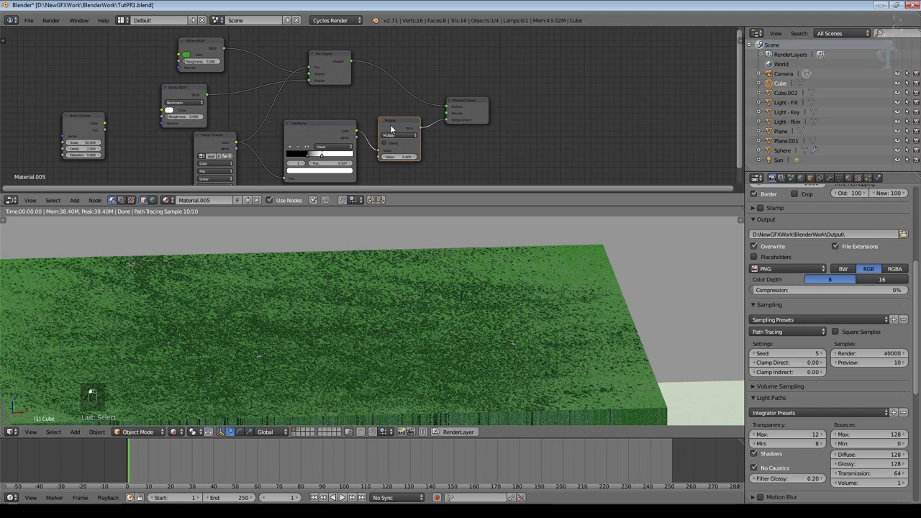
key("shift+d")
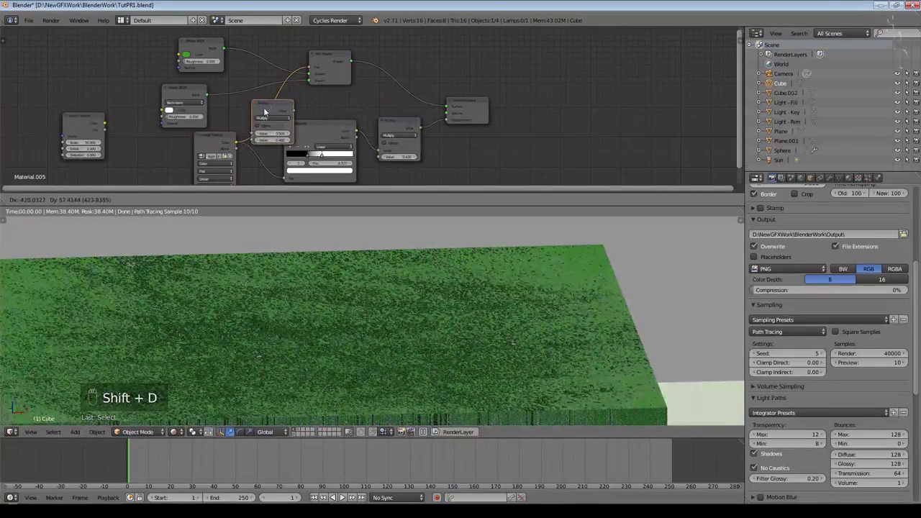
left_click(265, 111)
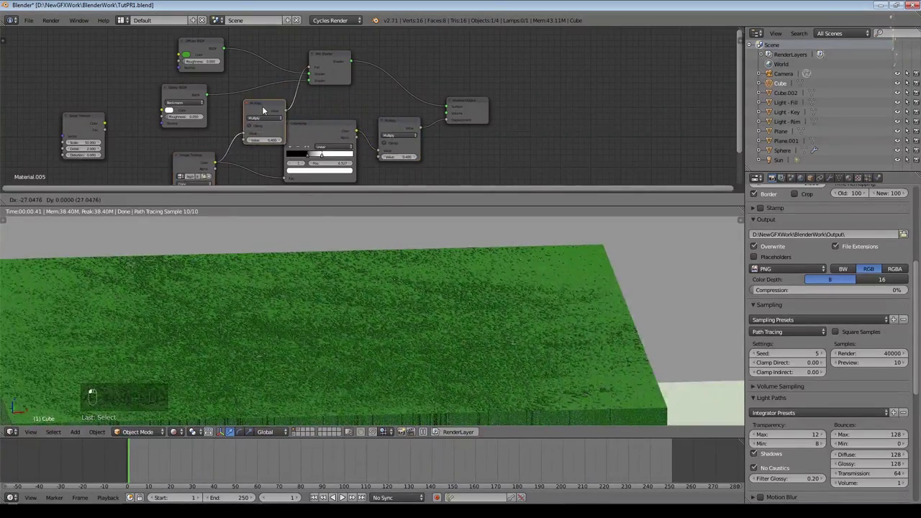
left_click(274, 123)
Step: Rearrange the nodes and feed the duplicated Multiply node from the ColorRamp's Color output instead of the Image Texture
left_click_drag(328, 127, 307, 146)
left_click_drag(188, 160, 119, 181)
left_click_drag(300, 144, 250, 152)
left_click_drag(314, 128, 315, 128)
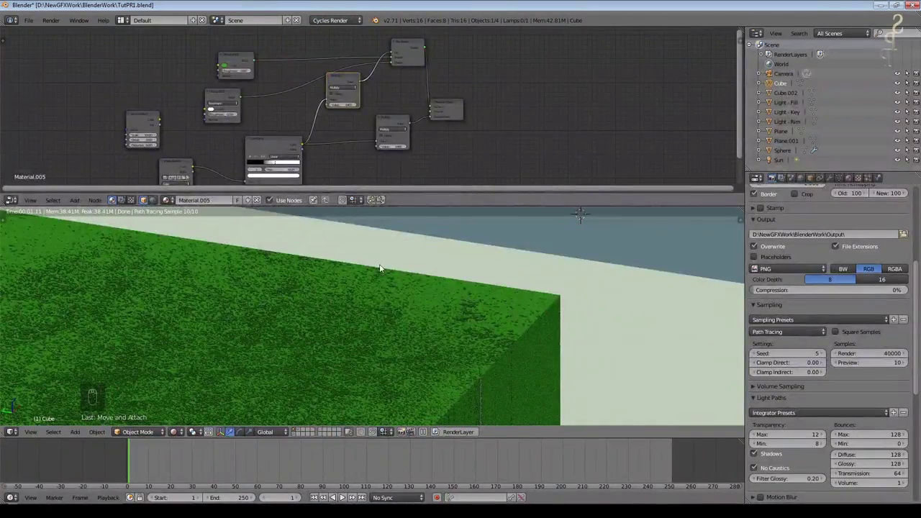
Step: Flip the ColorRamp's gradient and inspect the resulting bumps and gloss on the cube near and far
scroll(380, 268, "up", 6)
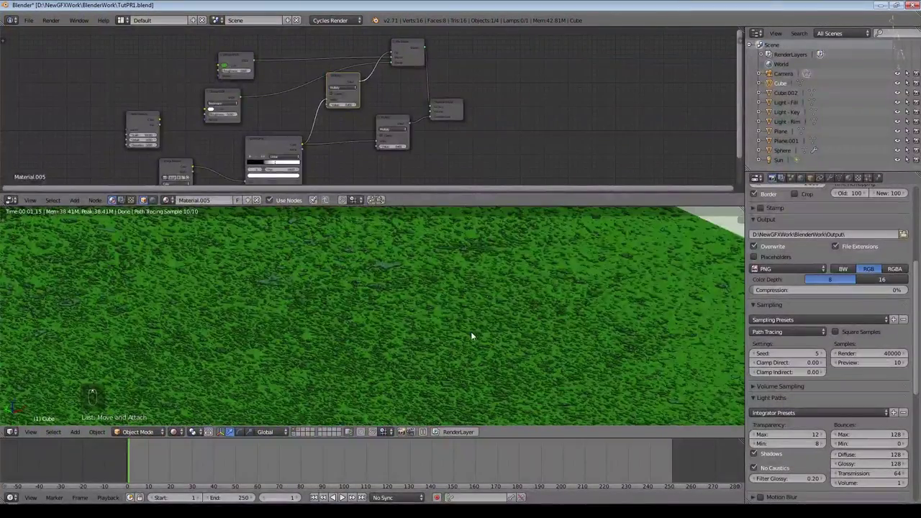
scroll(360, 106, "up", 2)
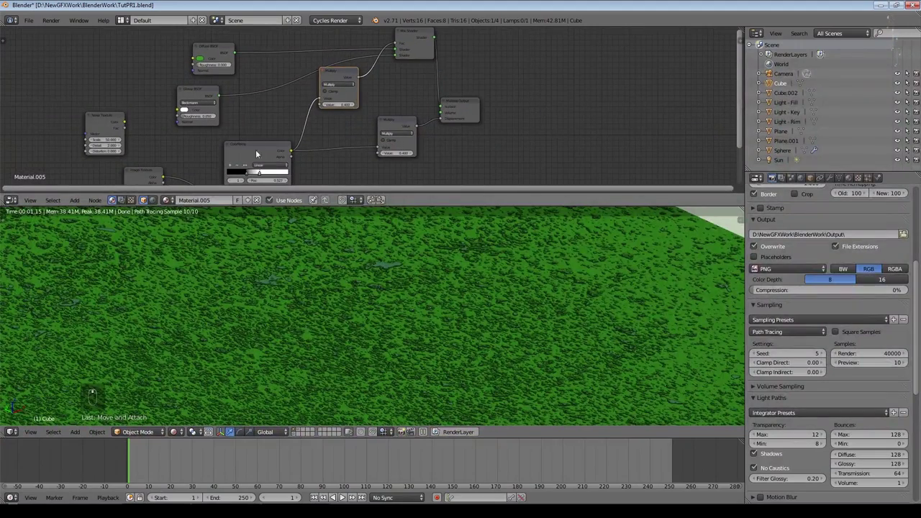
left_click(245, 170)
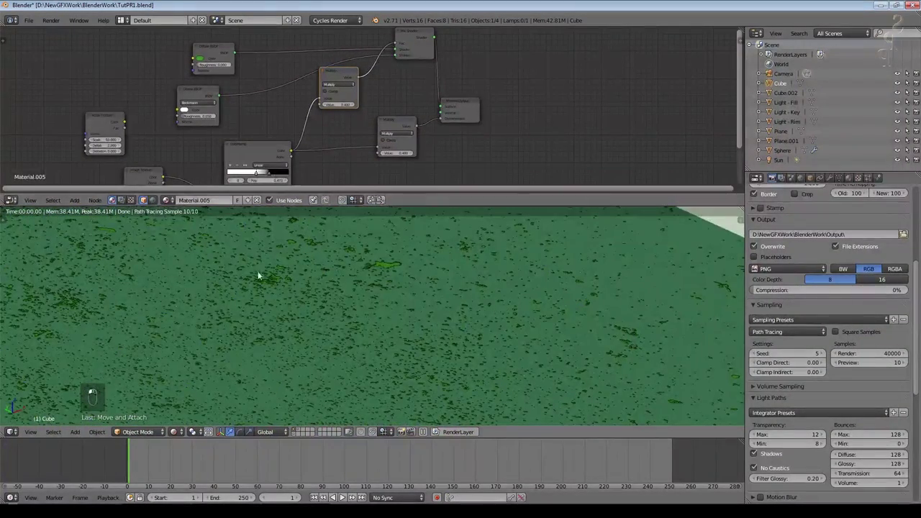
scroll(377, 274, "up", 2)
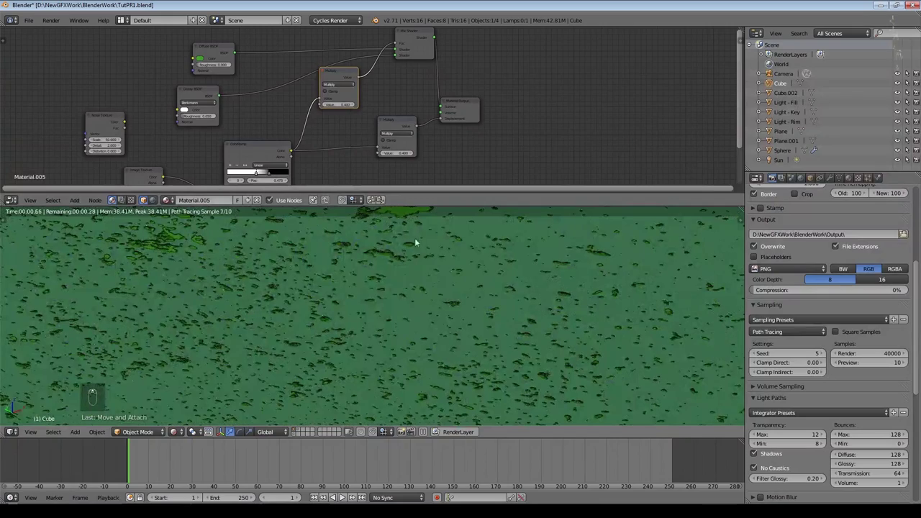
mouse_move(513, 282)
middle_mouse_down()
mouse_move(523, 354)
mouse_move(504, 353)
middle_mouse_up()
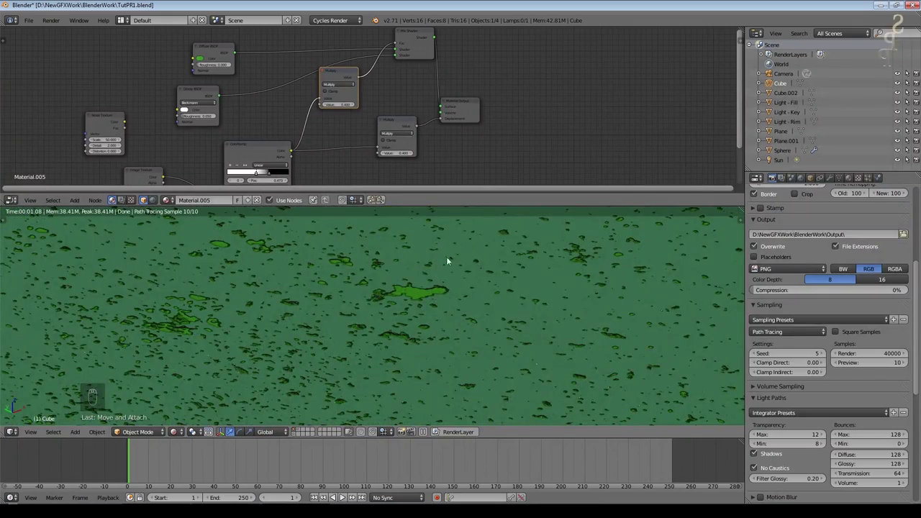
scroll(445, 310, "down", 2)
scroll(379, 308, "down", 4)
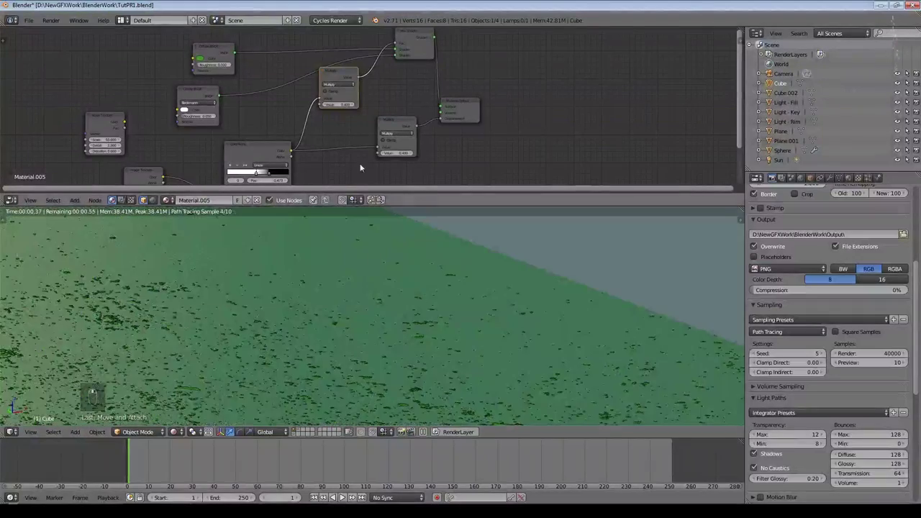
Step: Set the value of the Multiply node feeding the Mix Shader's Fac to 0.2
left_click(324, 104)
left_click(325, 105)
left_click(352, 104)
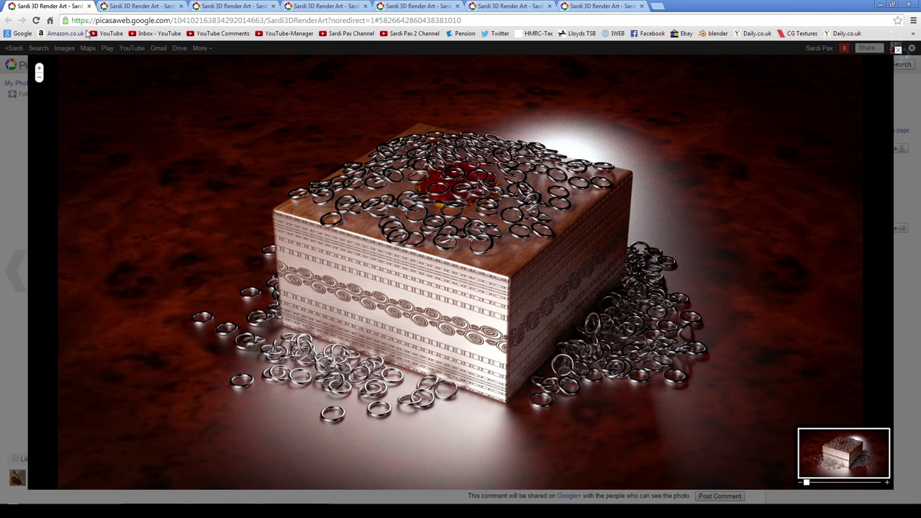
Step: Switch to the web browser and view the third tab of the Sardi 3D Render Art gallery
left_click(230, 6)
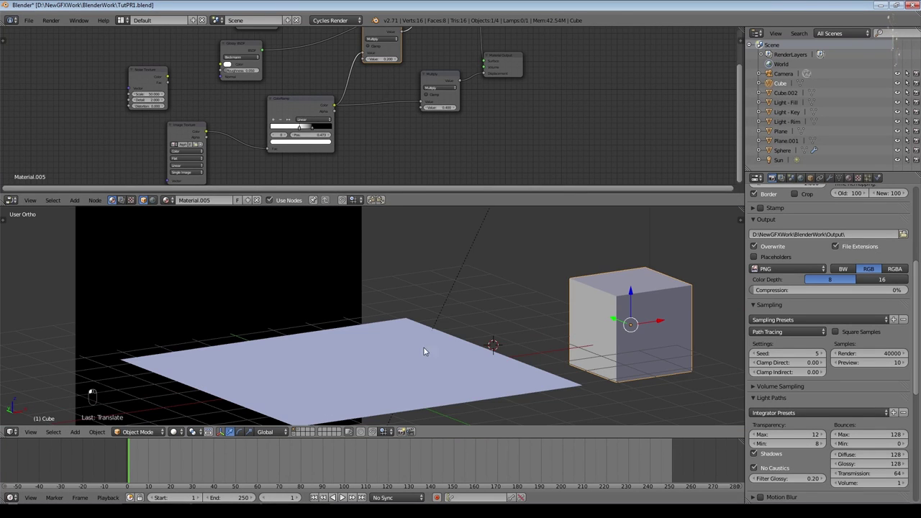
right_click(424, 352)
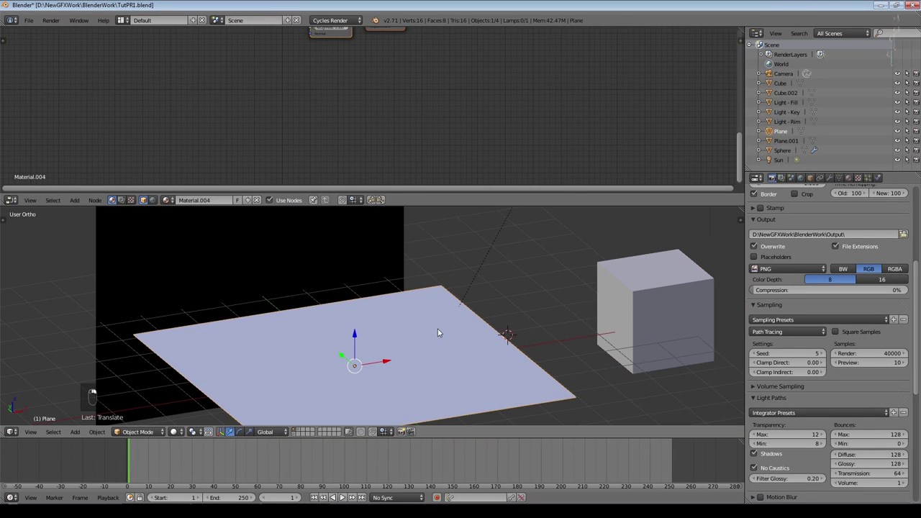
right_click(673, 287)
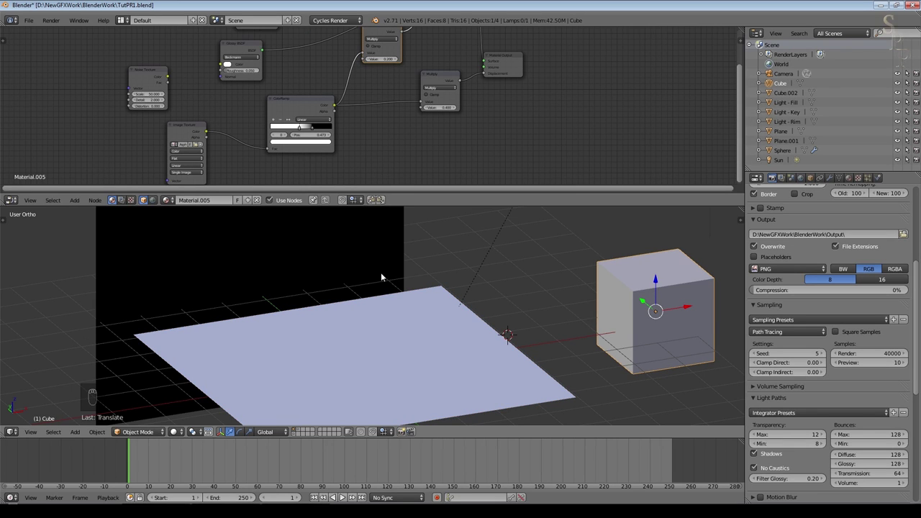
right_click(354, 364)
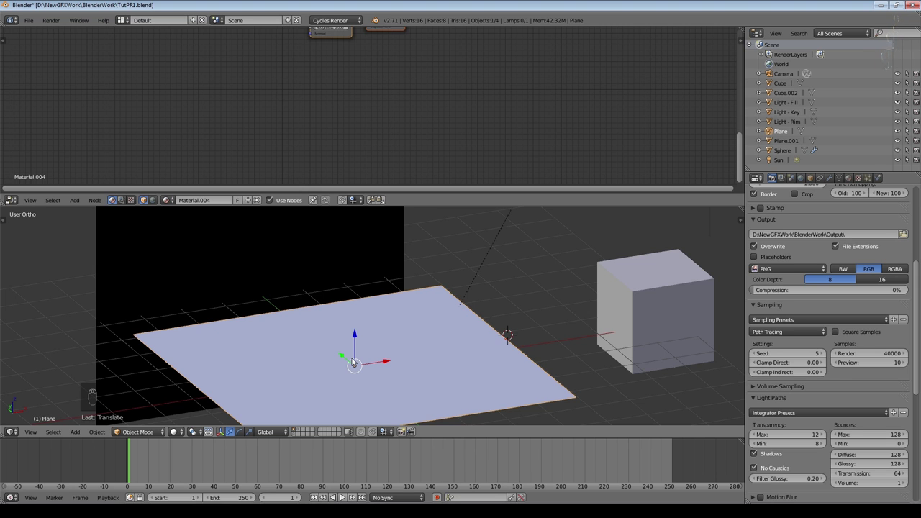
right_click(630, 301)
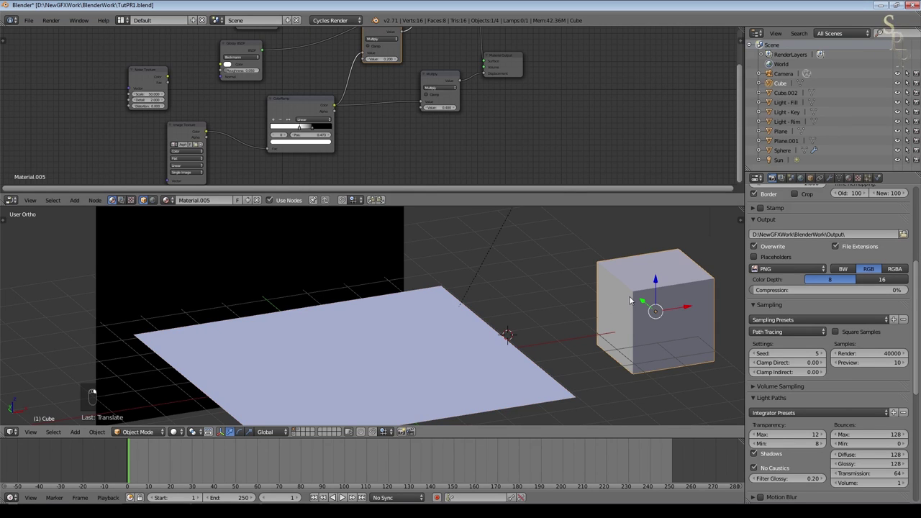
scroll(575, 294, "down", 2)
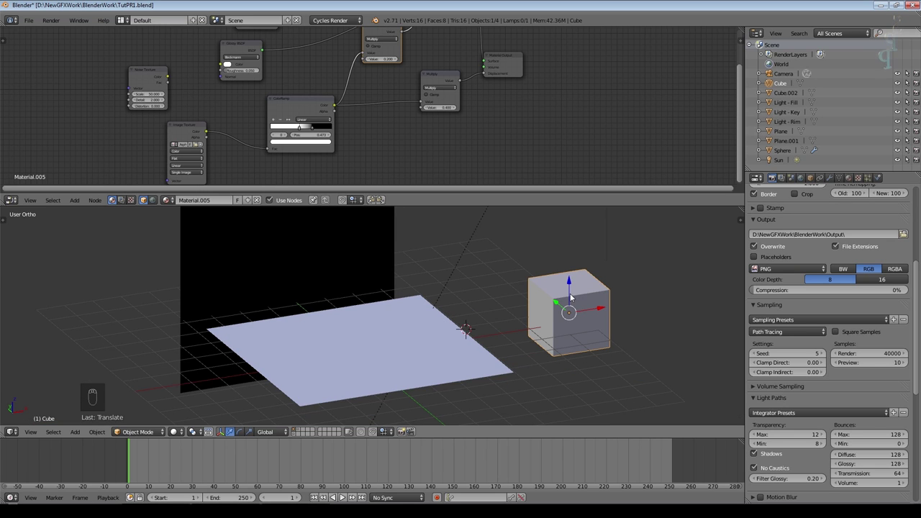
Step: Subdivide the ground plane's mesh with 10 cuts
right_click(374, 361)
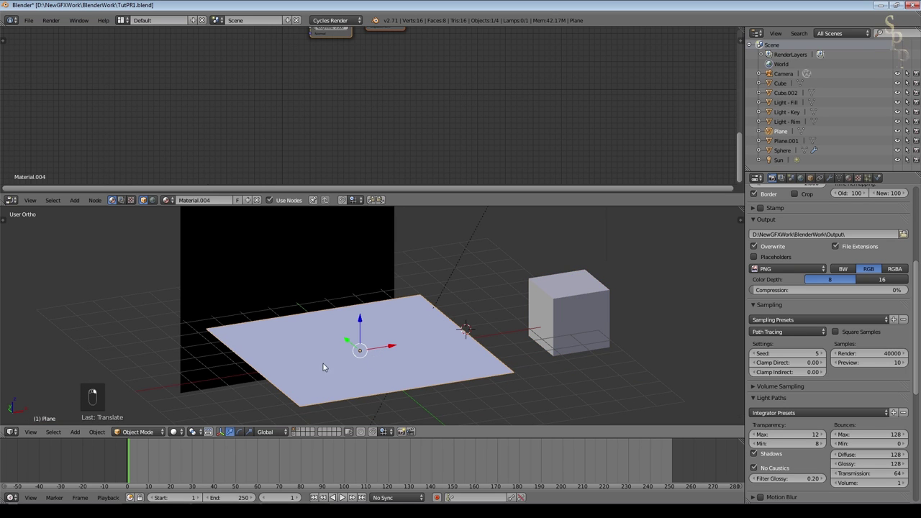
key("Tab")
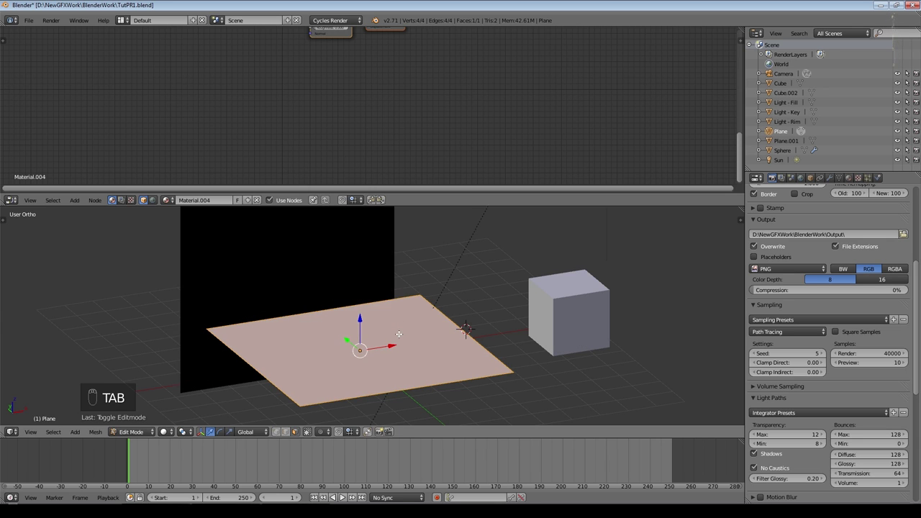
key("w")
left_click(399, 264)
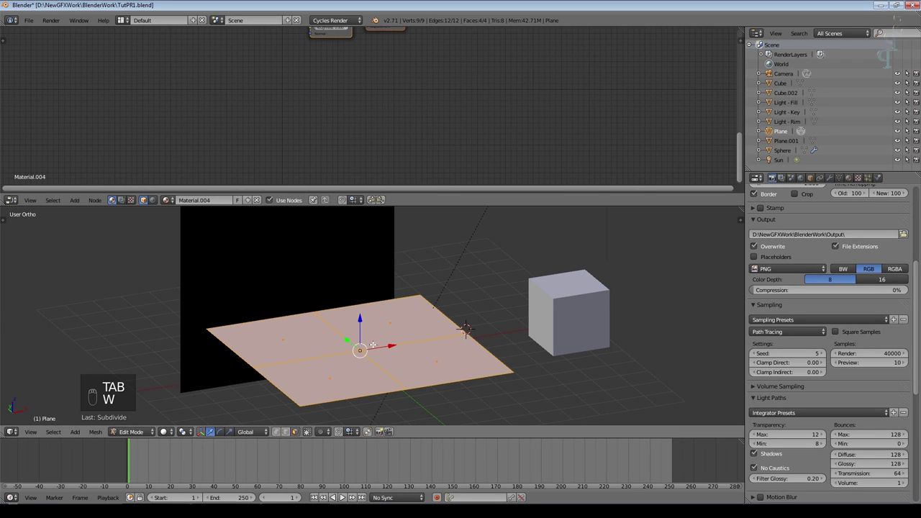
key("t")
left_click_drag(30, 355, 103, 359)
right_click(349, 362)
right_click(365, 376, "shift")
right_click(395, 379, "shift")
right_click(378, 366, "shift")
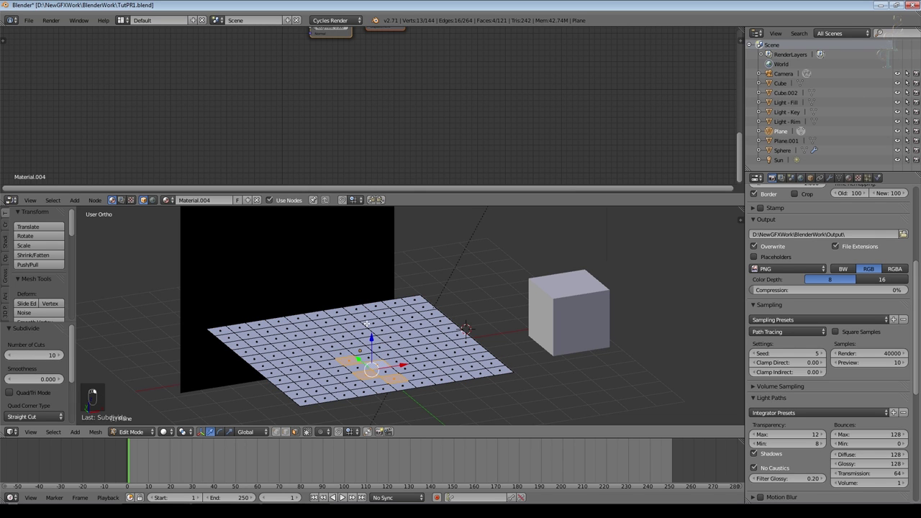
key("Tab")
key("Tab")
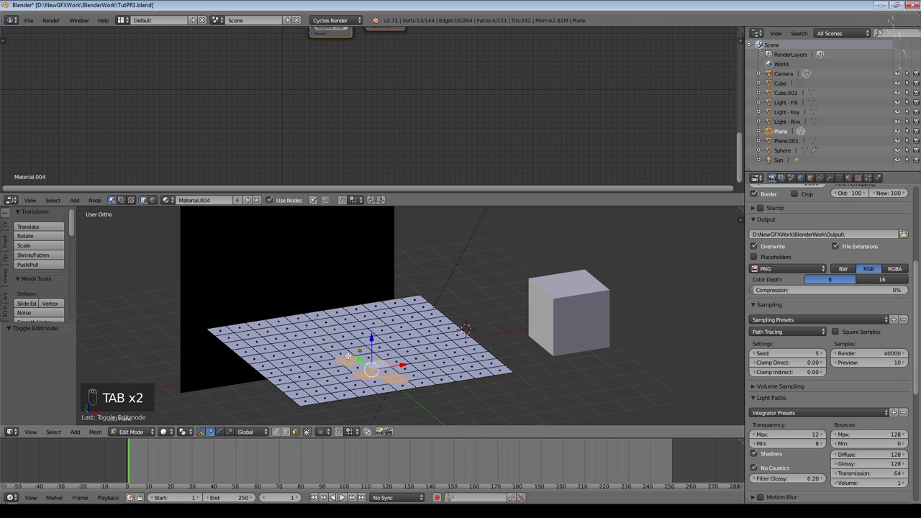
key("a")
key("a")
key("a")
Step: Weight-paint an irregular patch on the middle of the plane from the top view, and return to Object Mode
key("KP_7")
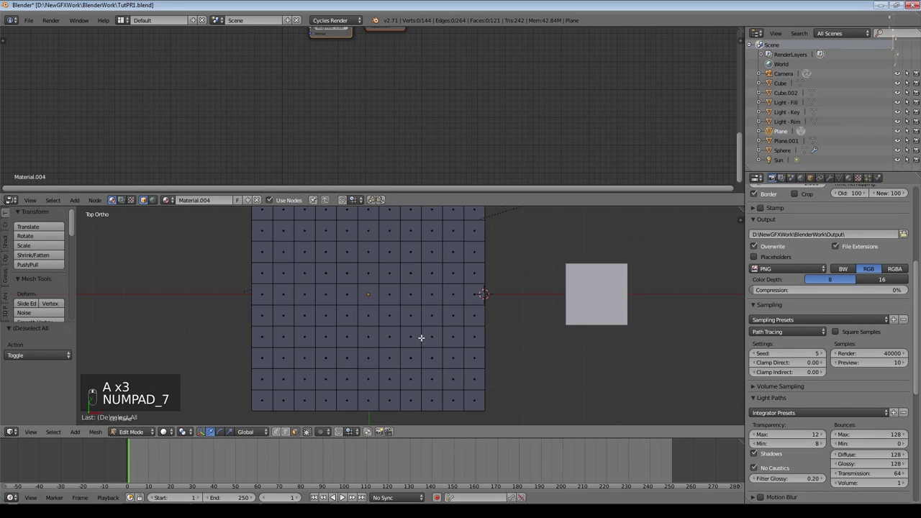
left_click(132, 432)
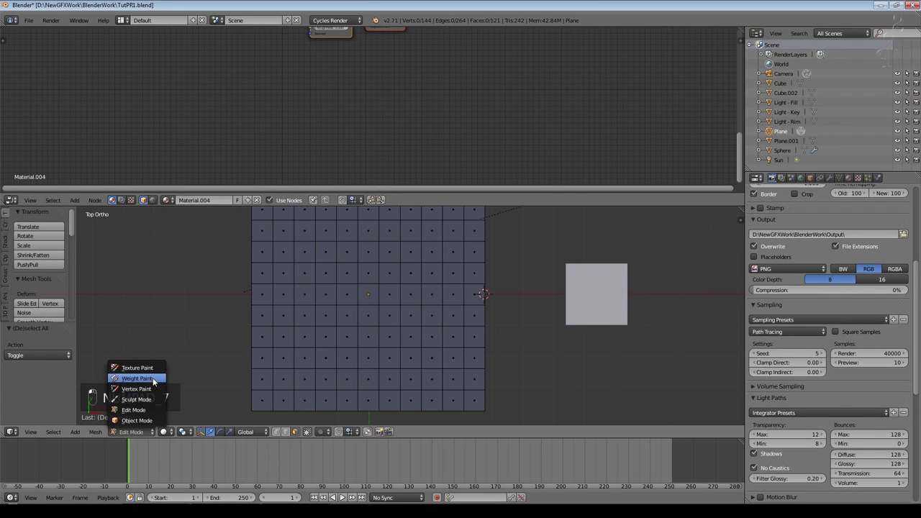
left_click(136, 378)
scroll(365, 265, "down", 2)
left_click(39, 248)
left_click(33, 305)
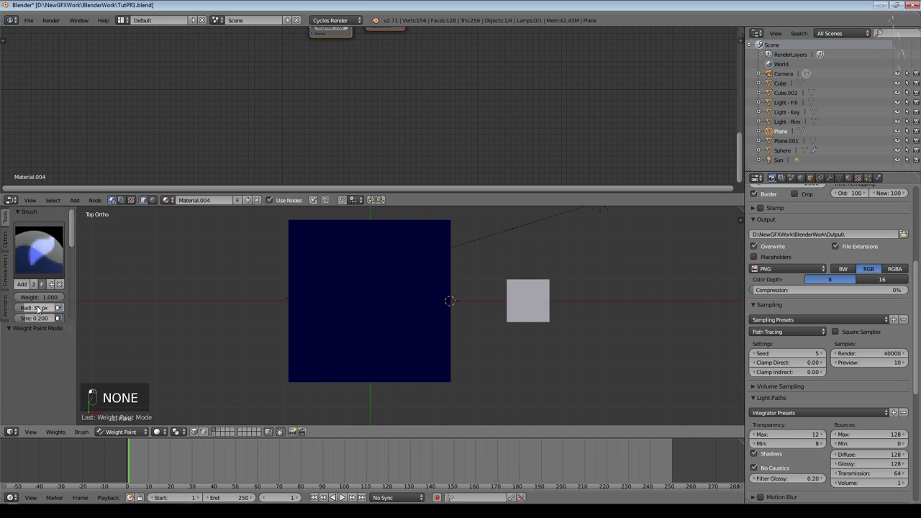
mouse_move(365, 294)
left_mouse_down()
mouse_move(364, 348)
mouse_move(376, 309)
mouse_move(376, 324)
mouse_move(359, 267)
mouse_move(361, 289)
mouse_move(346, 284)
mouse_move(352, 267)
mouse_move(352, 284)
mouse_move(355, 273)
mouse_move(336, 286)
mouse_move(362, 309)
mouse_move(371, 267)
mouse_move(350, 263)
mouse_move(360, 288)
mouse_move(444, 315)
left_mouse_up()
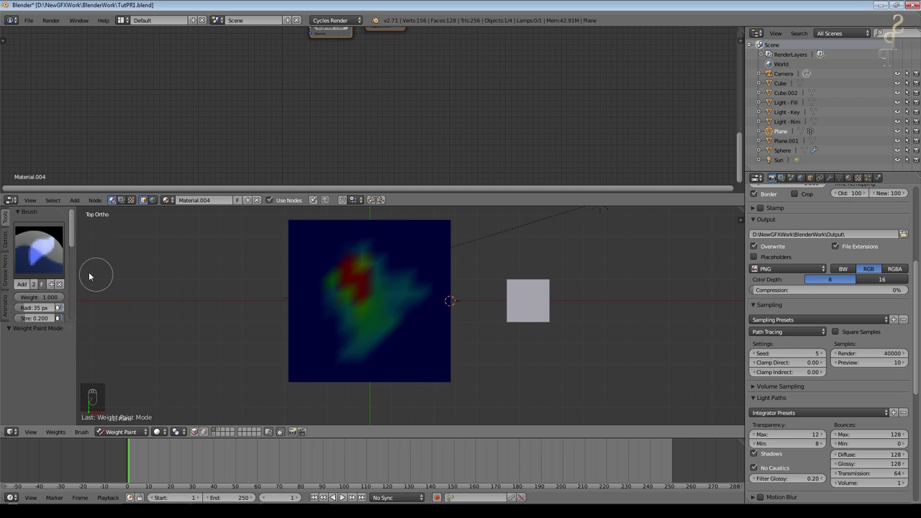
left_click(148, 433)
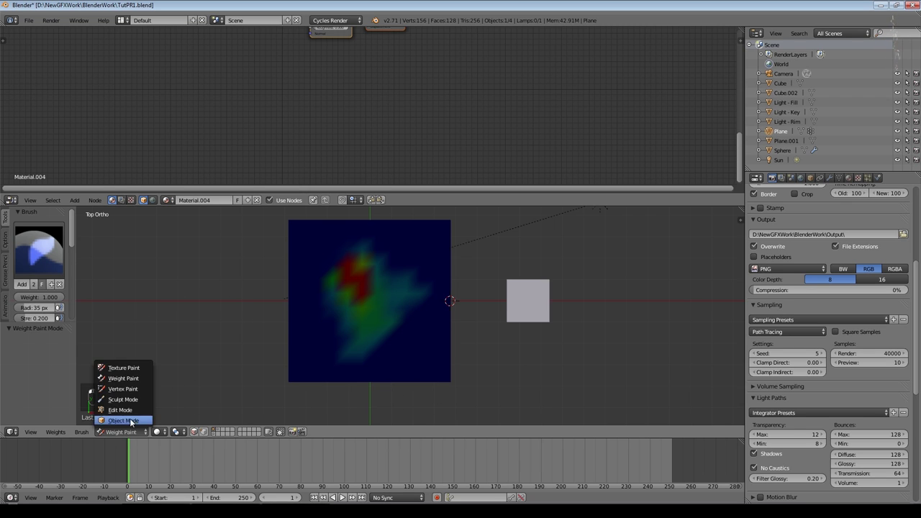
left_click(131, 423)
Step: Add a particle system to the plane that renders as Object with Cube as the dupli object
left_click(867, 178)
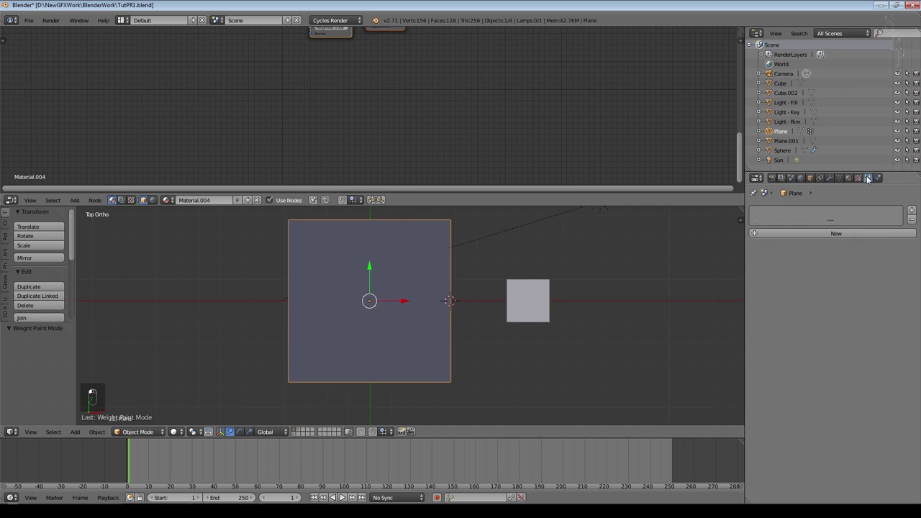
left_click(884, 230)
scroll(856, 342, "down", 3)
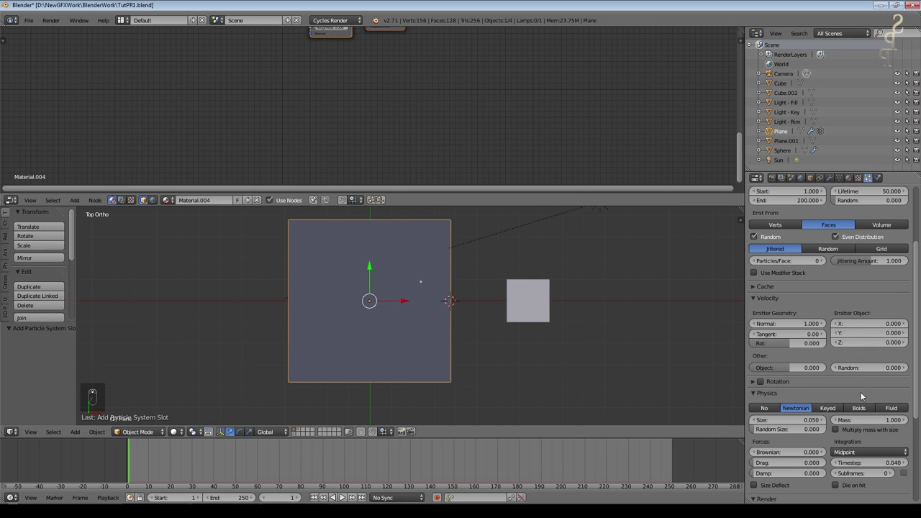
scroll(858, 439, "down", 3)
left_click(852, 472)
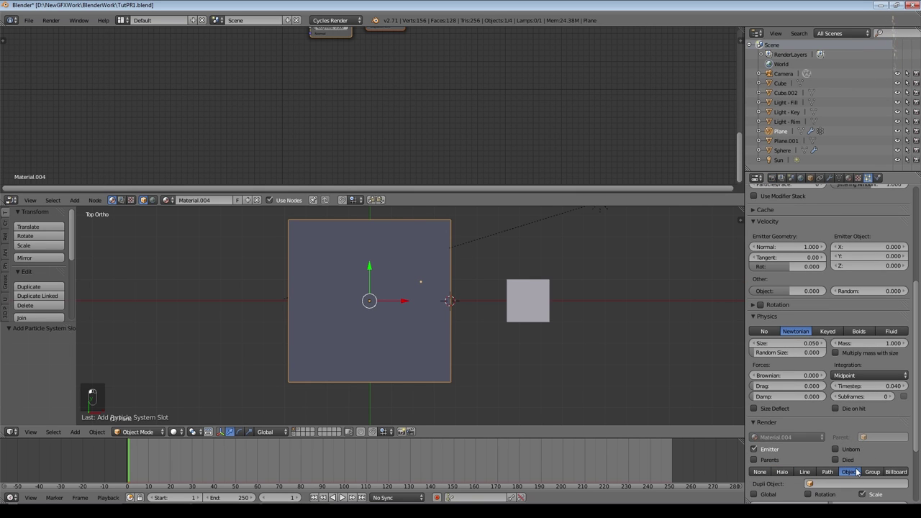
left_click(827, 480)
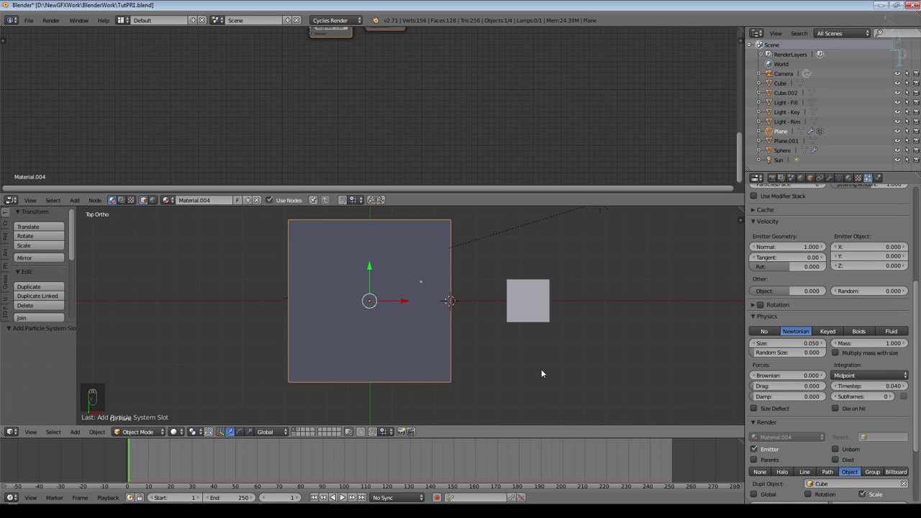
Step: Set the particle emission End to 1 and the physics type to No
scroll(806, 304, "up", 6)
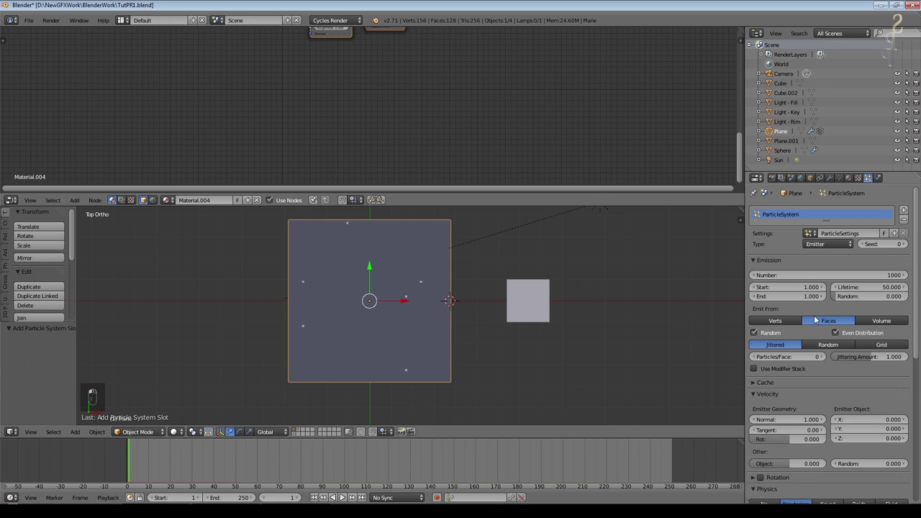
scroll(816, 318, "down", 3)
left_click(770, 408)
scroll(764, 425, "down", 4)
Step: Assign the painted vertex group "Group" to the particle system's Density
left_click(755, 464)
left_click(755, 465)
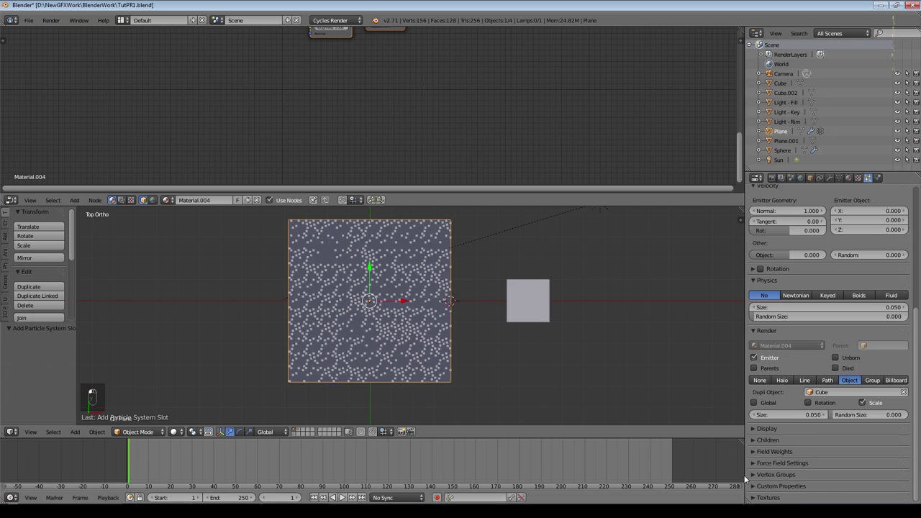
scroll(773, 464, "down", 3)
left_click(850, 431)
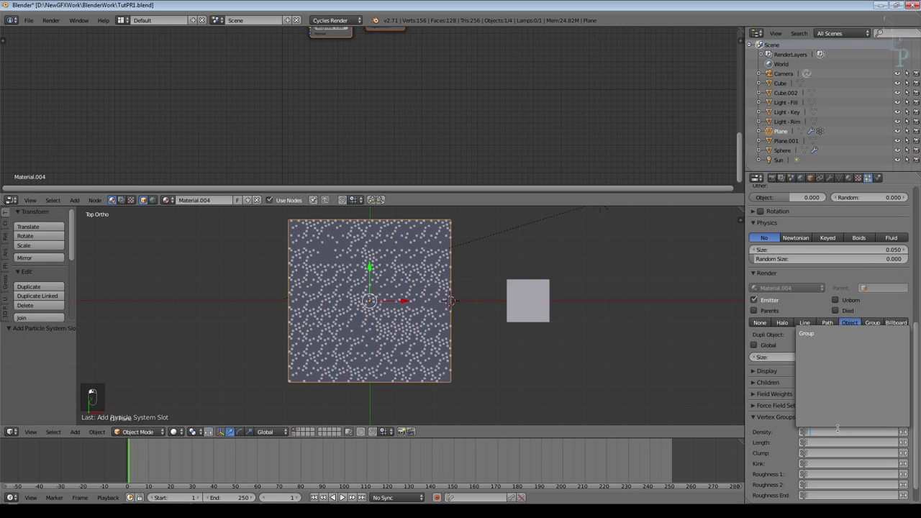
left_click(849, 331)
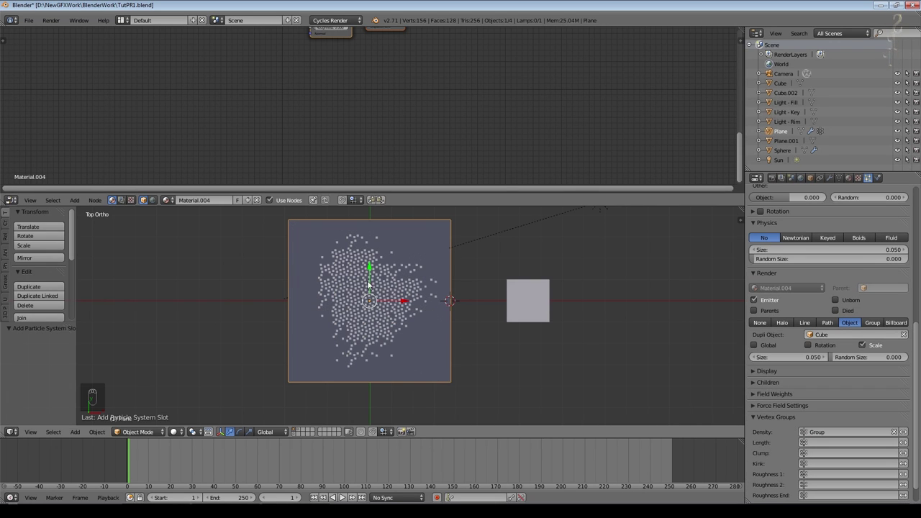
Step: Set the particles' size to 0.040 and their random size to 1.000
middle_click_drag(494, 390, 506, 319)
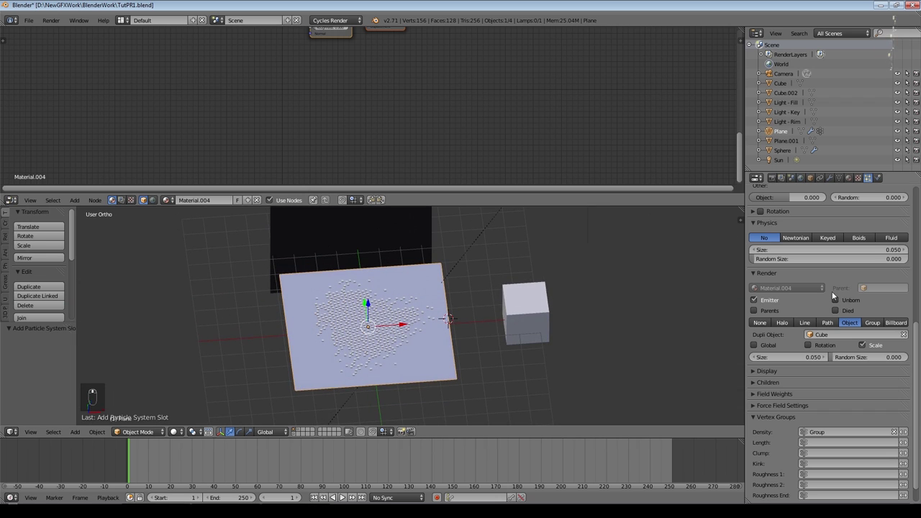
scroll(870, 299, "up", 4)
left_click_drag(835, 434, 887, 435)
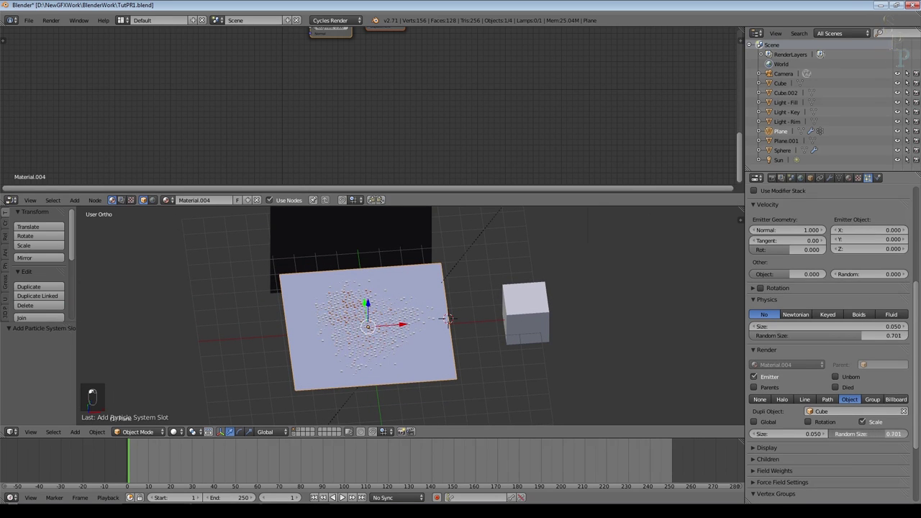
mouse_move(802, 434)
left_mouse_down()
mouse_move(828, 435)
mouse_move(795, 435)
left_mouse_up()
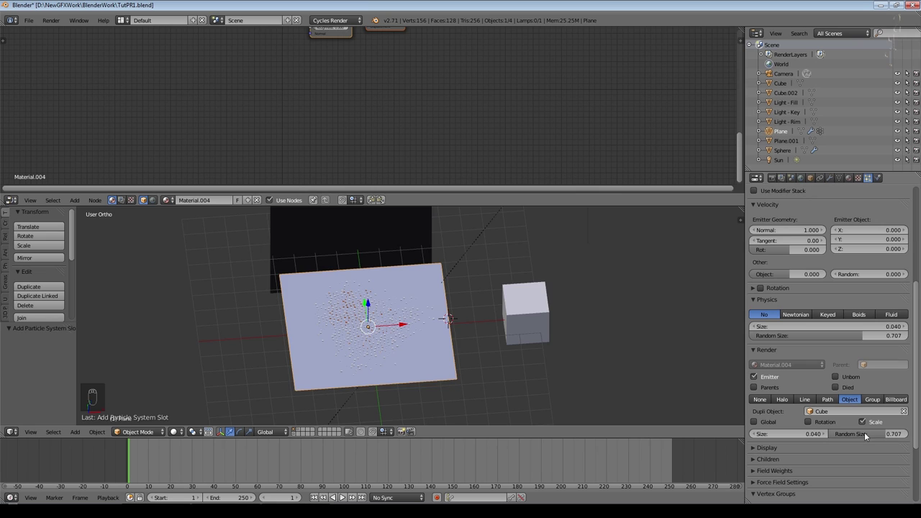
left_click_drag(865, 435, 908, 434)
Step: Enable Use Modifier Stack and particle Rotation with phase 1.000, random phase 1.000 and initial orientation random 0.493
key("KP_0")
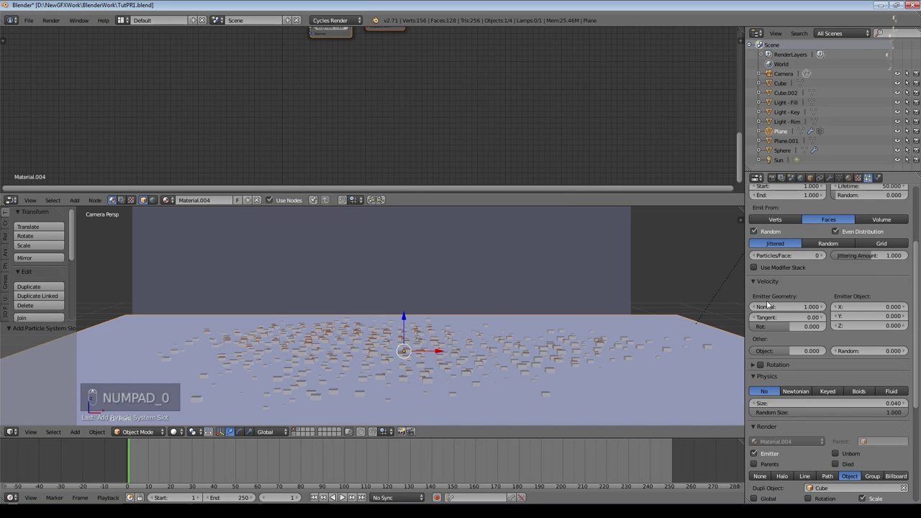
left_click(756, 268)
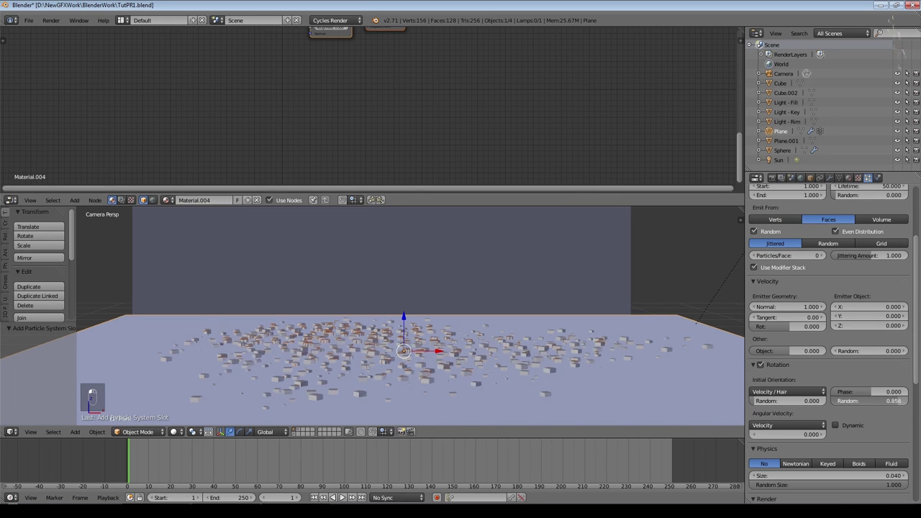
left_click_drag(895, 401, 910, 393)
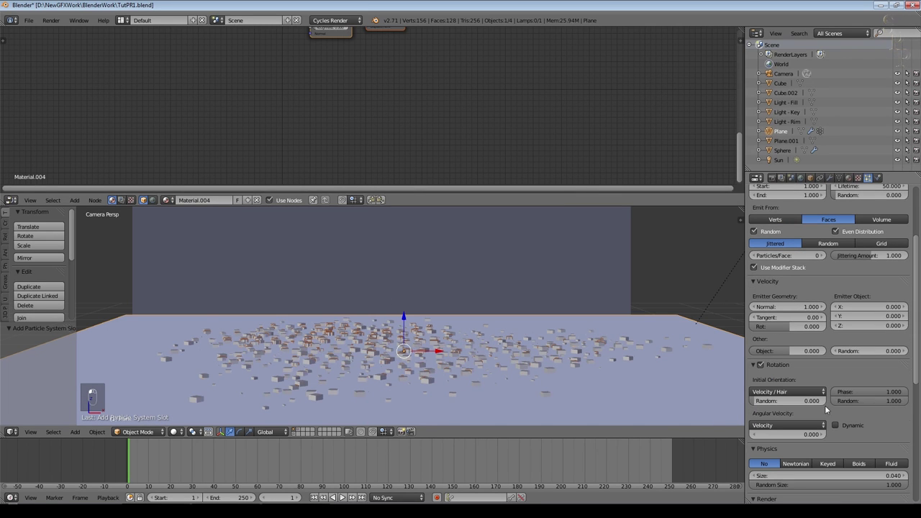
left_click_drag(769, 401, 798, 401)
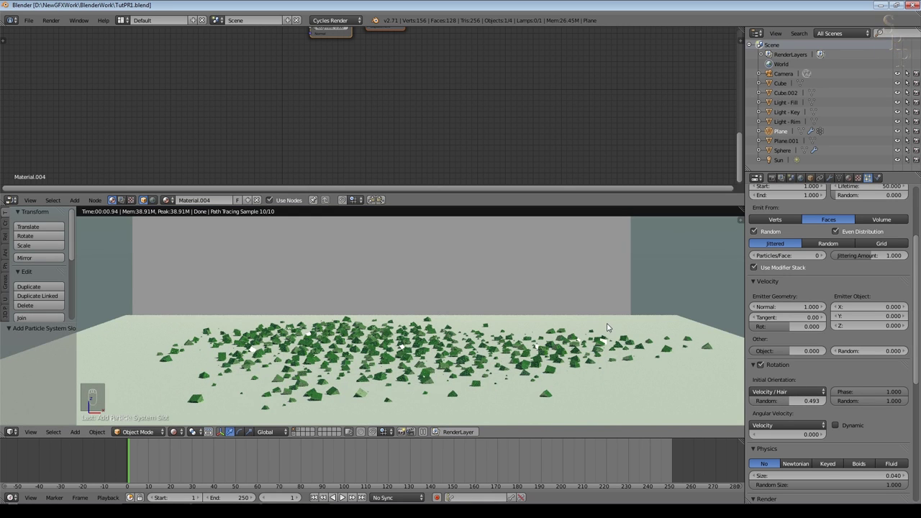
Step: Distribute the particles randomly over the plane's faces and disable Even Distribution, checking the camera view
key("KP_0")
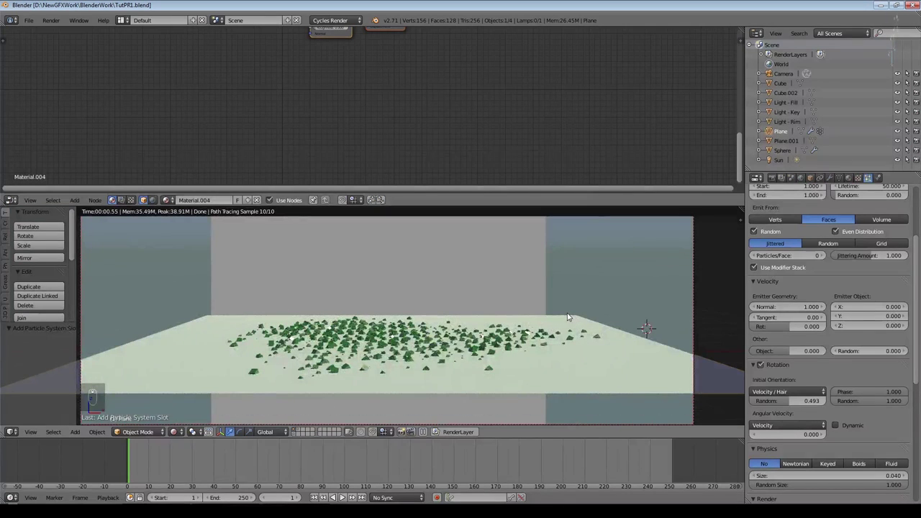
left_click(780, 220)
left_click(820, 220)
scroll(829, 248, "up", 2)
left_click(828, 301)
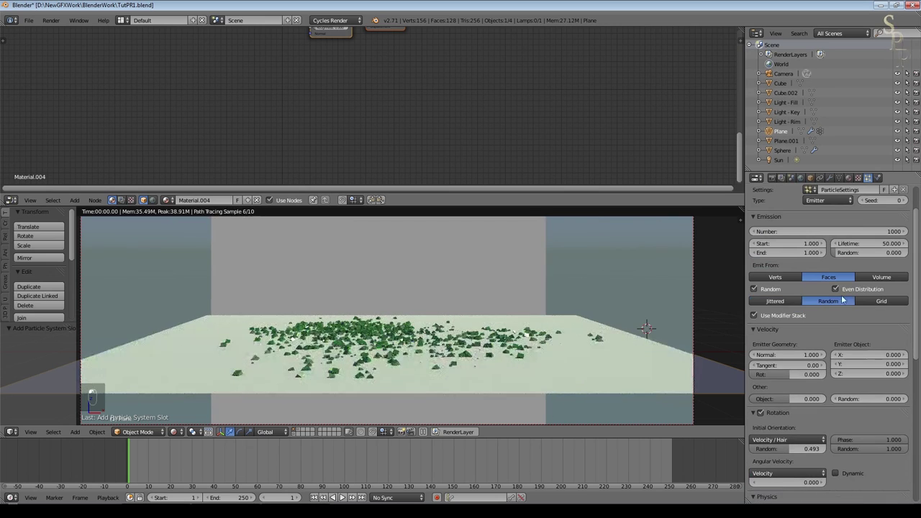
left_click(802, 315)
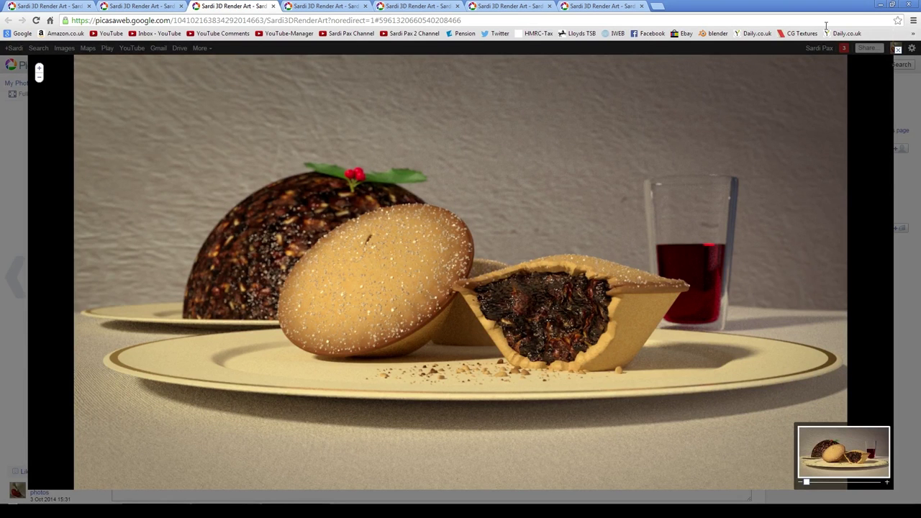
Step: Leave the browser for Blender and inspect the scattered cubes on the plane from an elevated angle
left_click(880, 5)
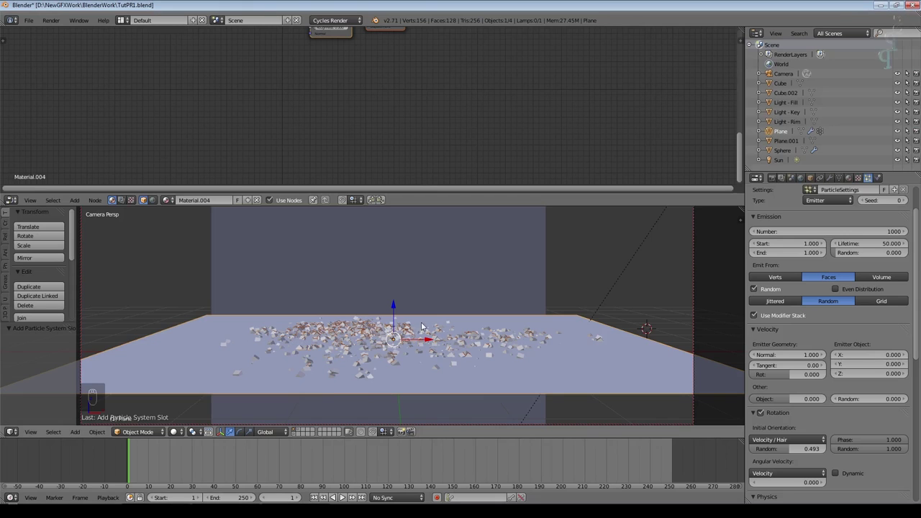
scroll(465, 287, "down", 4)
middle_click_drag(419, 367, 578, 315)
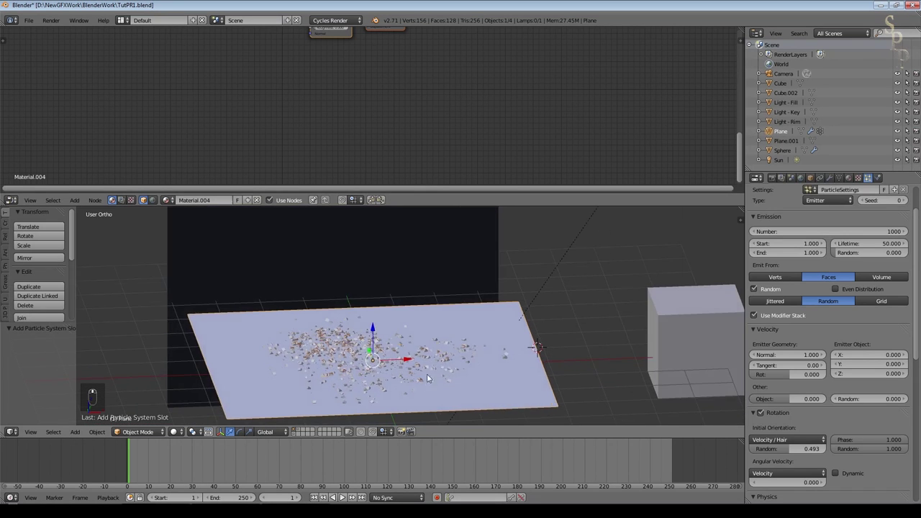
Step: Move the large cube over the front of the plane along X and about -1.901 along Y
right_click(578, 315)
middle_click_drag(575, 381, 464, 377)
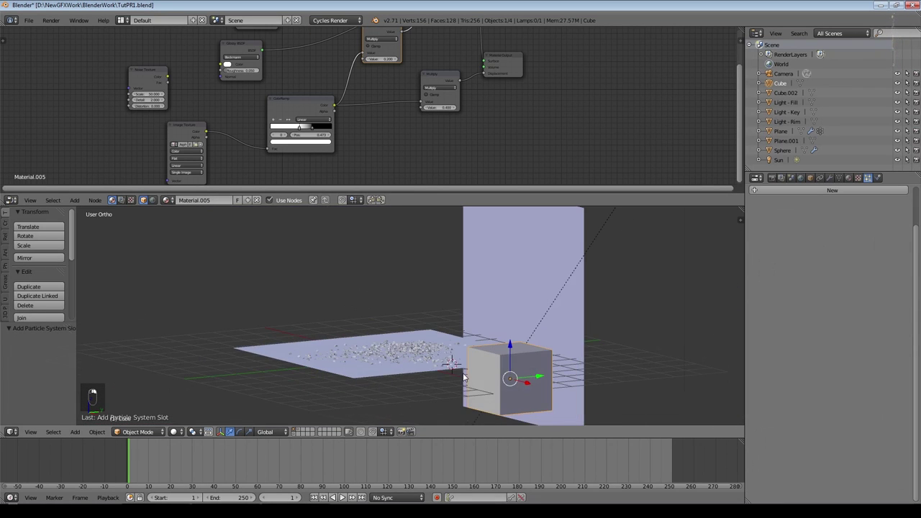
left_click_drag(527, 380, 465, 362)
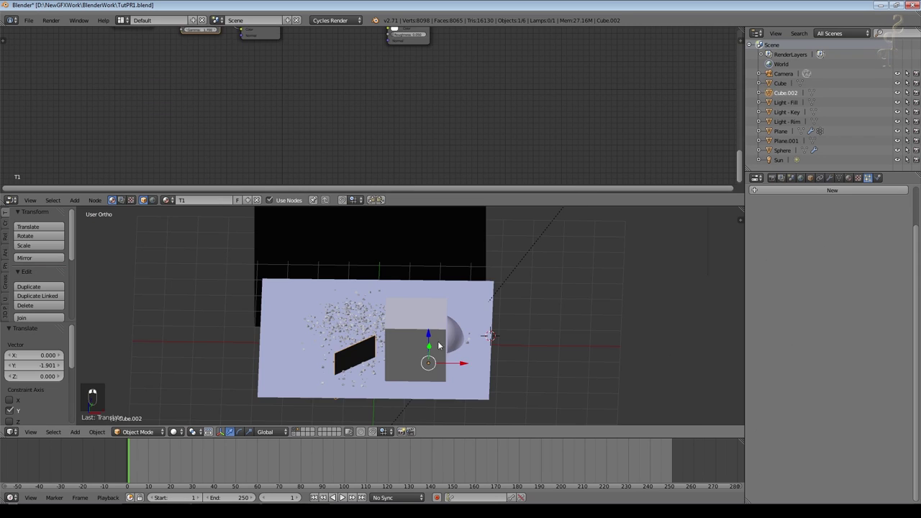
Step: Move Cube.002 and the sphere together behind the scattered crumbs, with a final shift of about 1.305 along Y
right_click(454, 343, "shift")
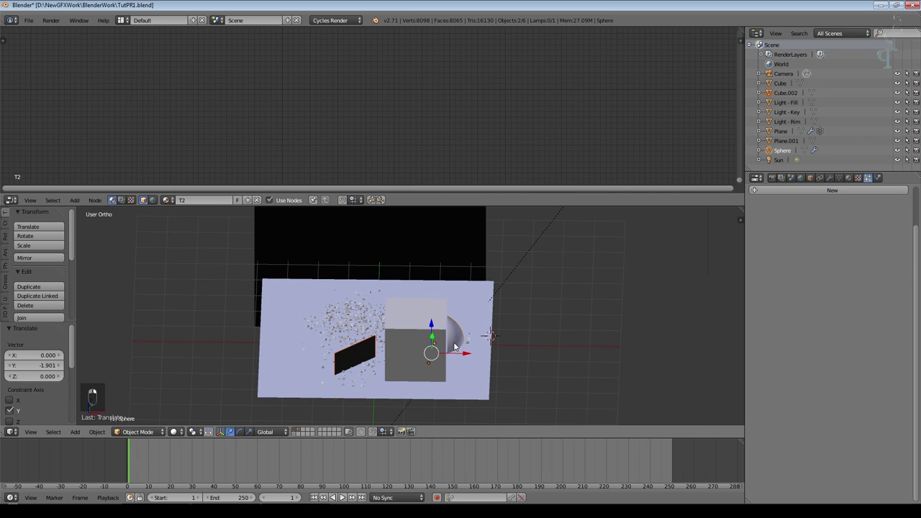
key("g")
left_click(390, 338)
middle_click_drag(389, 339, 357, 308)
key("g")
left_click_drag(215, 288, 228, 289)
Step: Select the camera, save the file over the existing one and show the camera view in Rendered shading
key("KP_0")
left_click(788, 74)
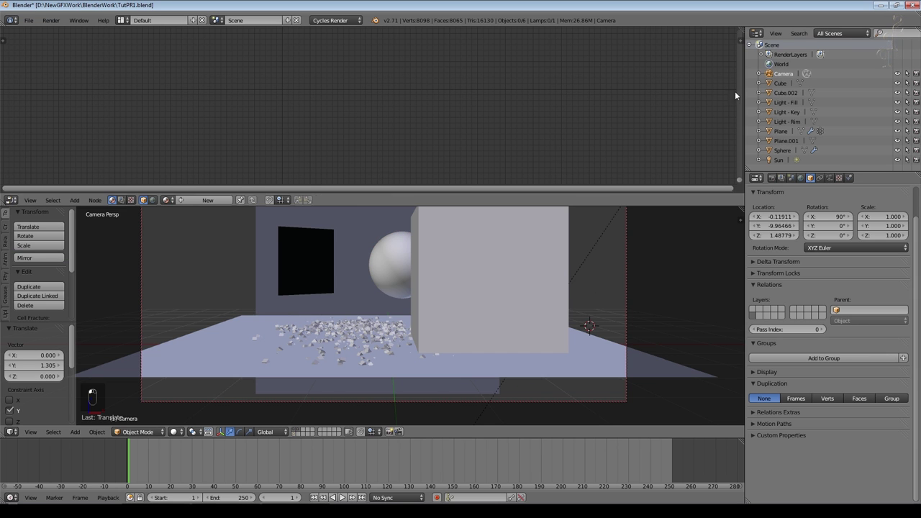
key("ctrl+s")
left_click(477, 337)
left_click(175, 432)
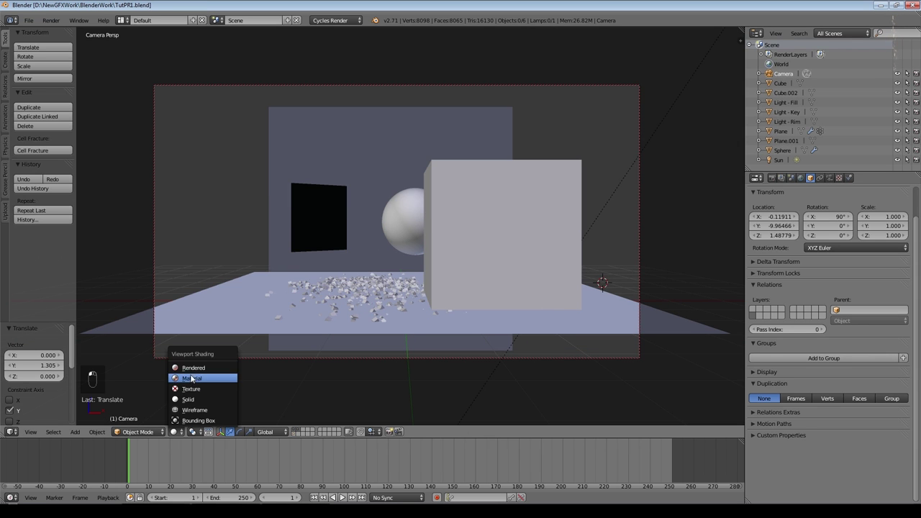
left_click(193, 368)
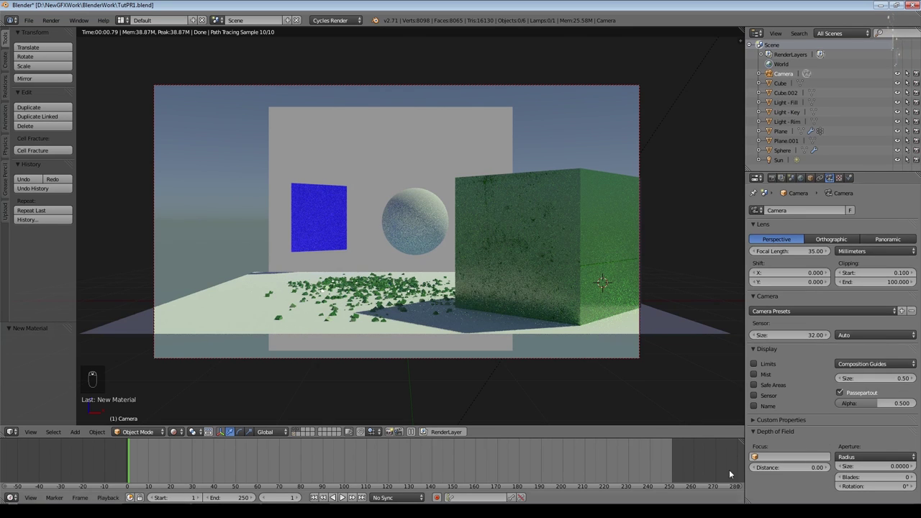
Step: Set the camera's depth of field focus object to Sphere and its aperture radius size to 0.0200
left_click(797, 457)
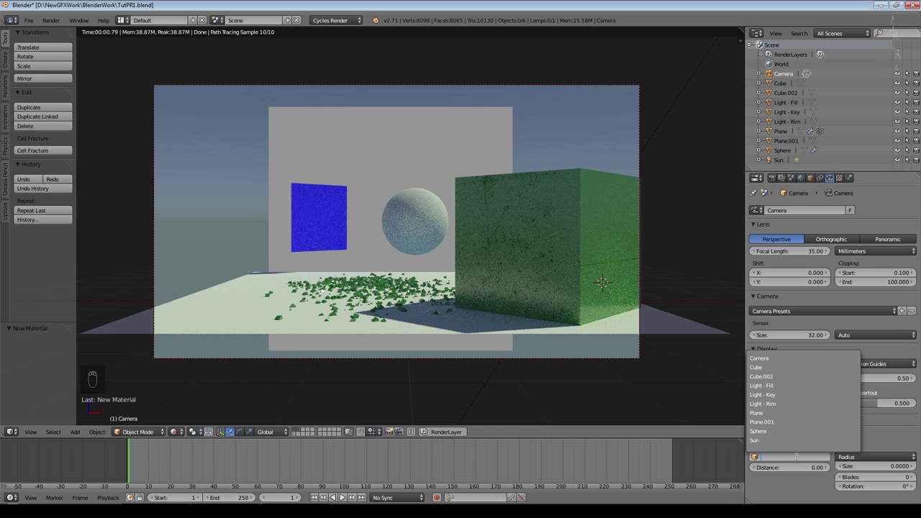
left_click(770, 432)
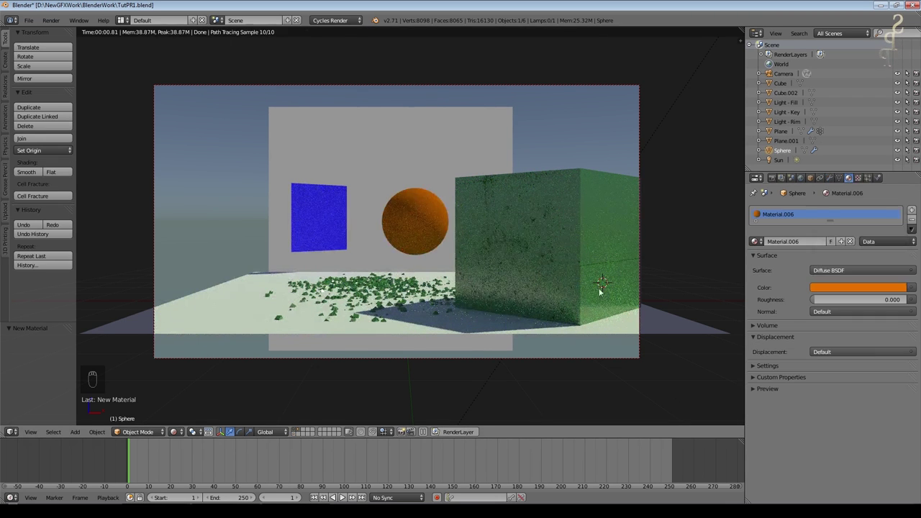
left_click(785, 74)
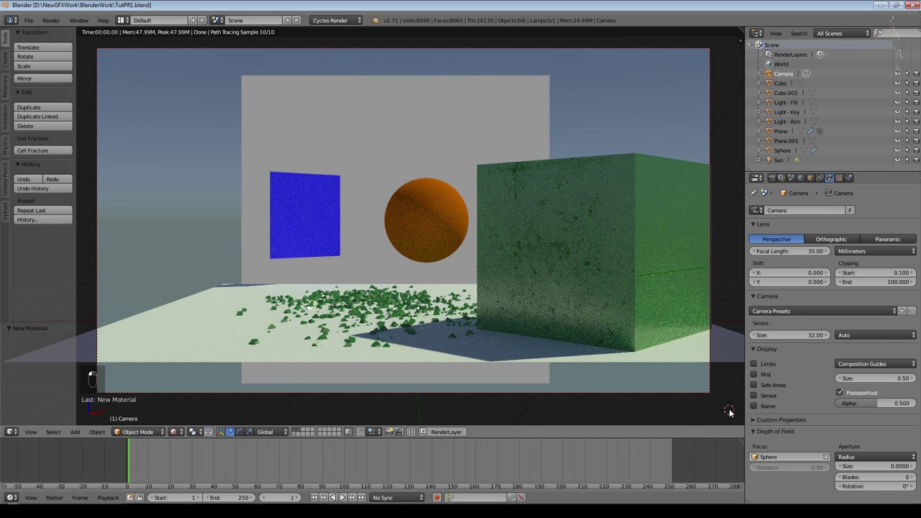
left_click(912, 467)
left_click(914, 467)
left_click(914, 467)
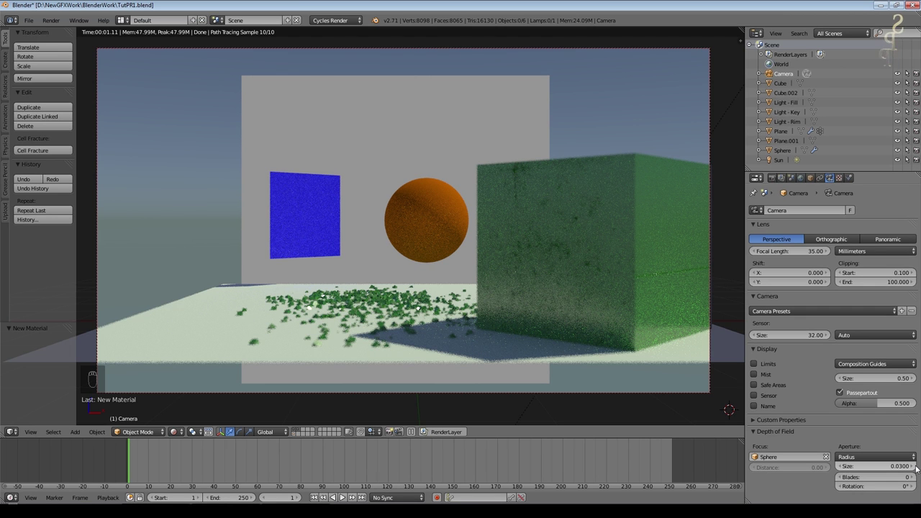
left_click(842, 467)
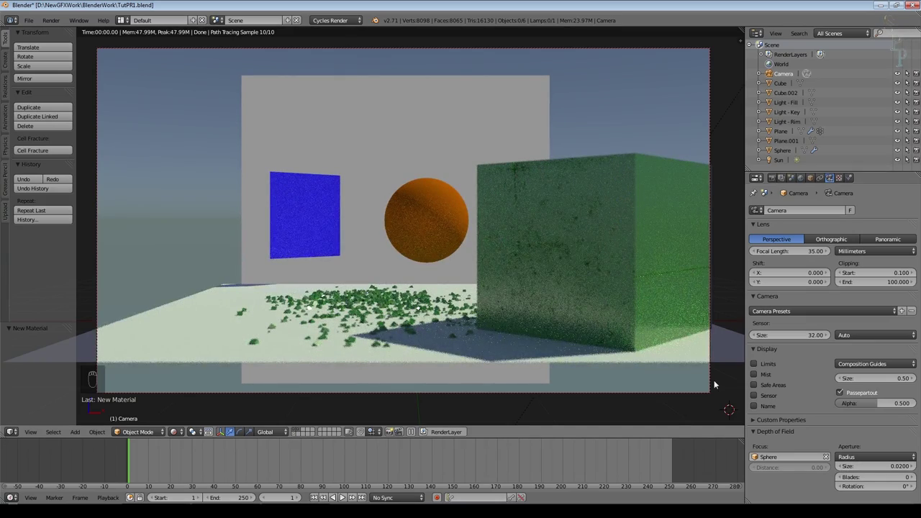
Step: Scale the sphere down and move it forward above the scattered crumbs on the plane
key("t")
scroll(622, 318, "up", 2)
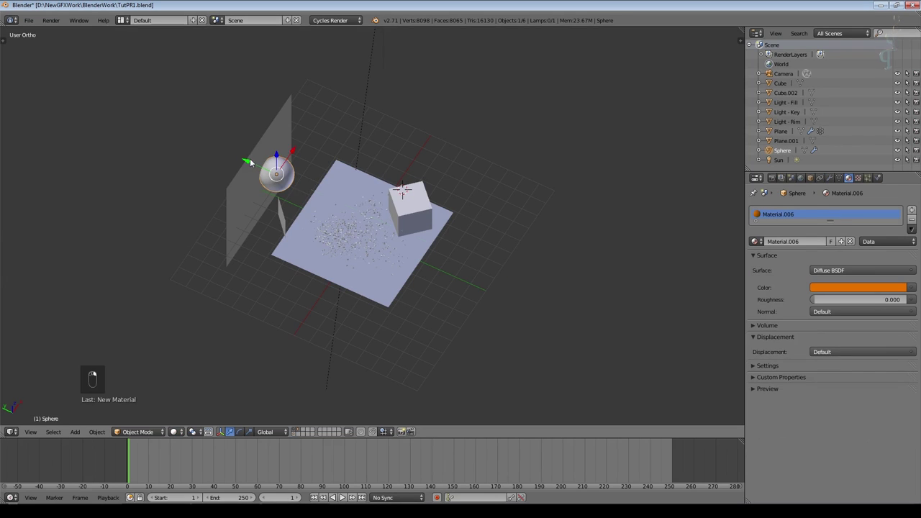
key("s")
left_click(378, 211)
left_click_drag(357, 180, 319, 220)
key("s")
left_click(408, 246)
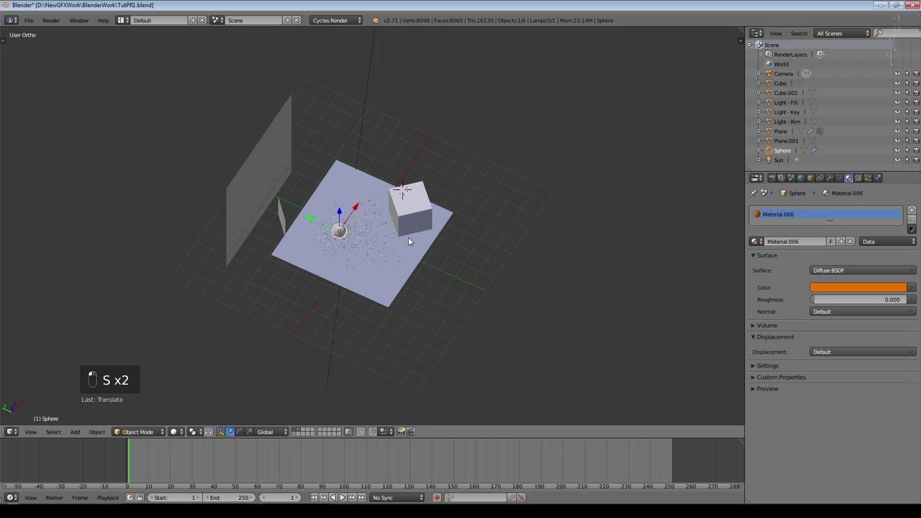
Step: Save the file and preview the repositioned sphere through the camera in Rendered shading
key("KP_0")
key("ctrl+s")
left_click(175, 432)
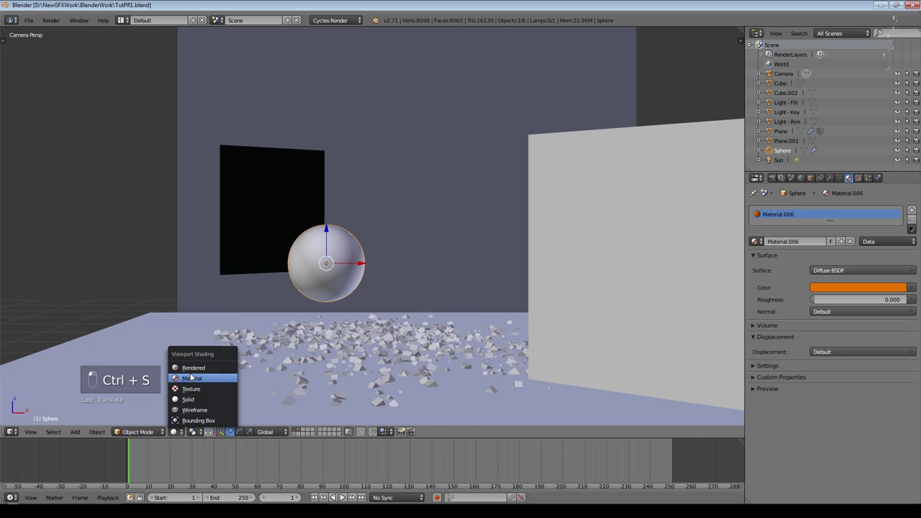
left_click(192, 368)
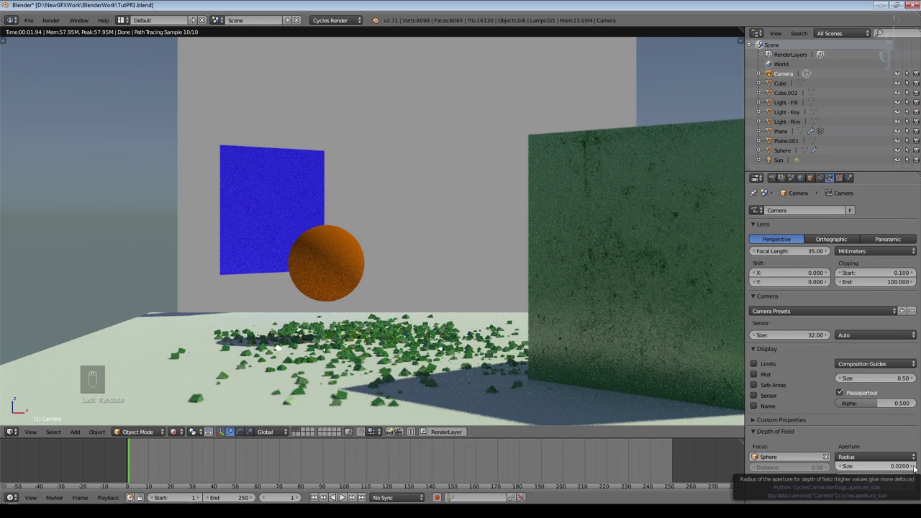
Step: Raise the camera's depth of field aperture size to 0.1
left_click(915, 467)
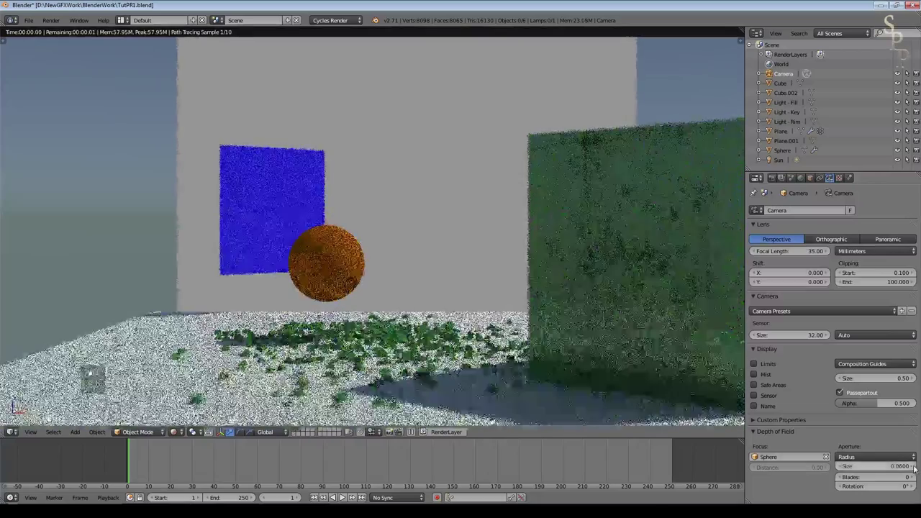
left_click(891, 468)
type("0.1")
key("Return")
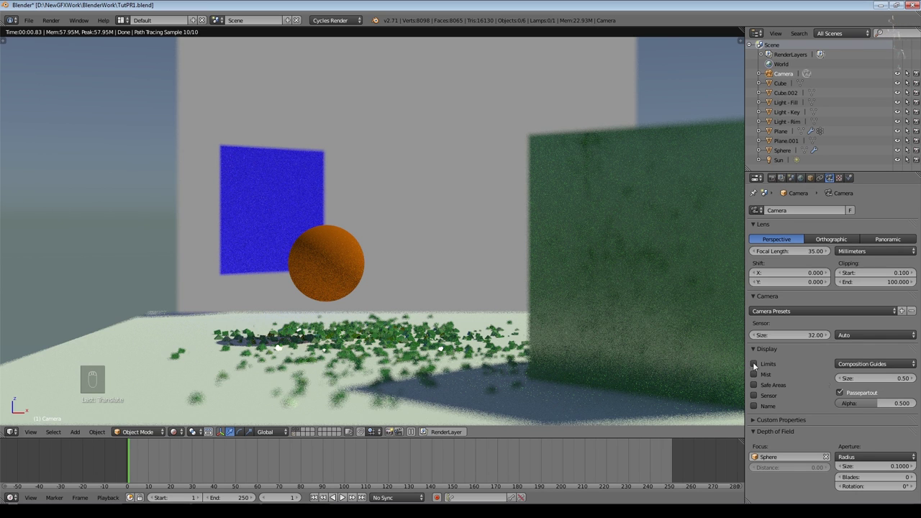
Step: Try stronger depth of field blur with camera aperture sizes of 1 and 0.6
left_click(880, 466)
type("1")
key("Return")
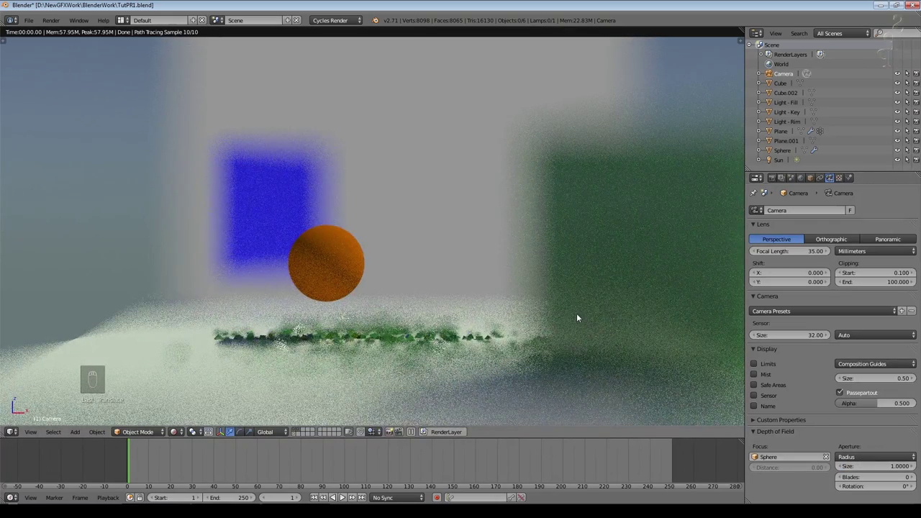
left_click(867, 465)
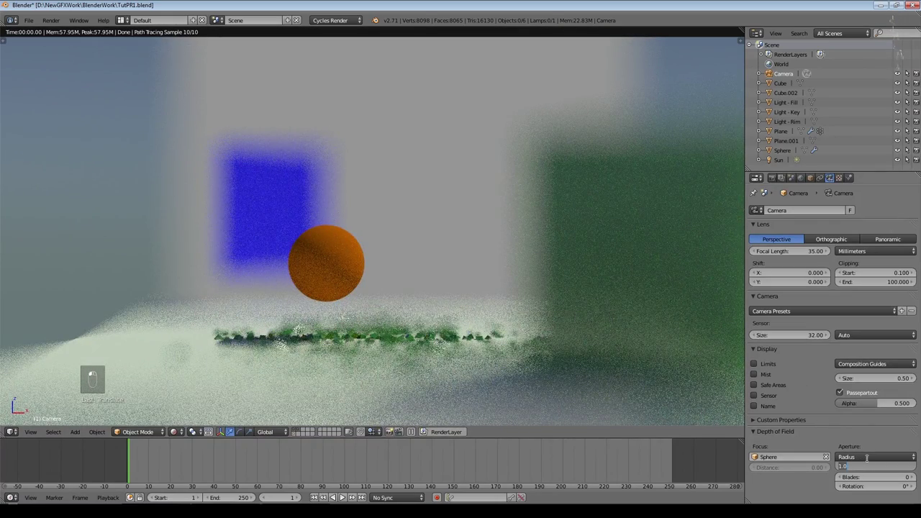
type(".6")
key("Return")
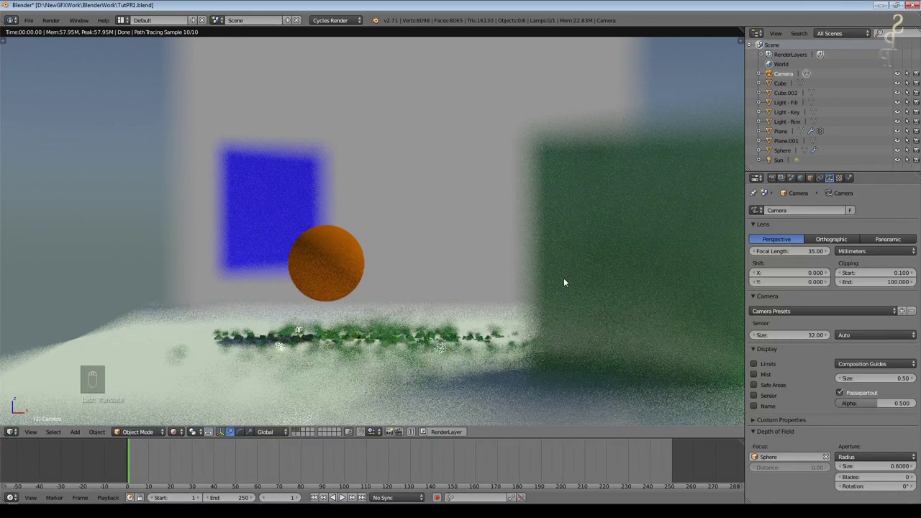
Step: Reduce the camera's depth of field aperture size to 0.1
left_click(875, 466)
key("BackSpace")
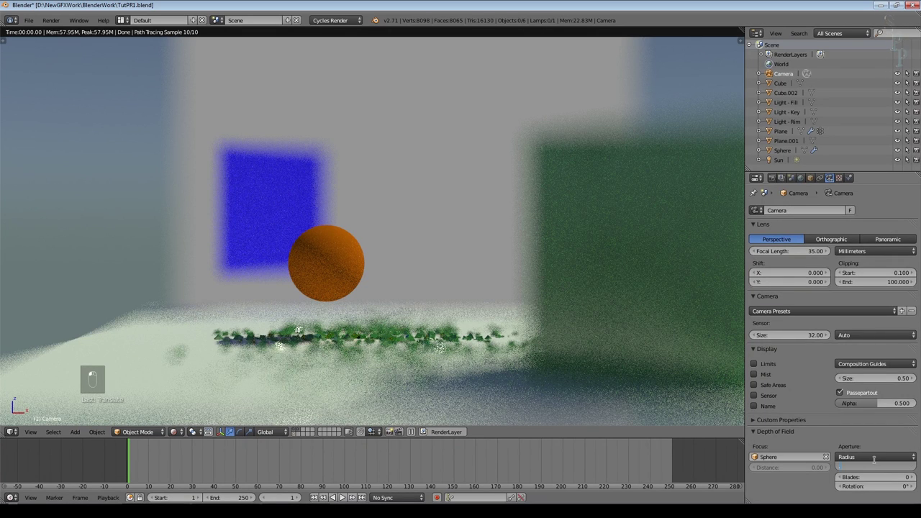
type(".1")
key("Return")
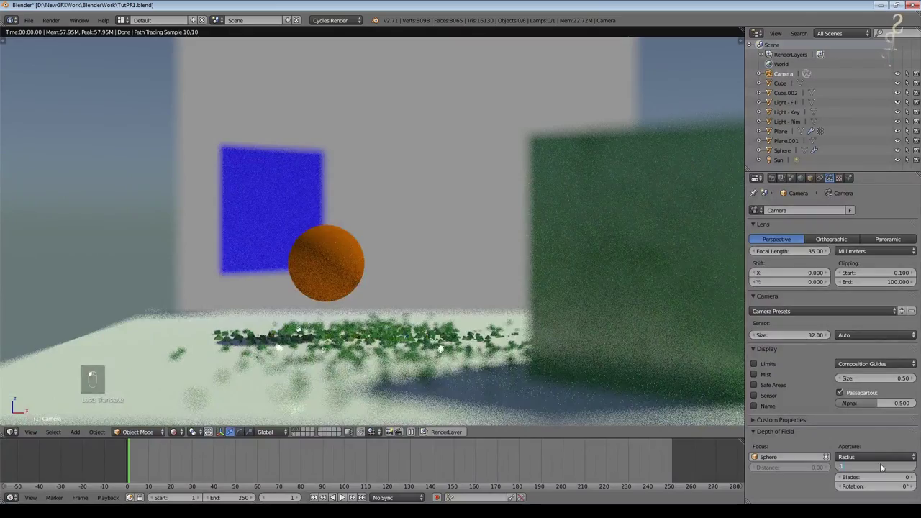
Step: Set the camera's depth of field aperture size to 0.0100 and check the wider camera view
scroll(572, 402, "up", 1)
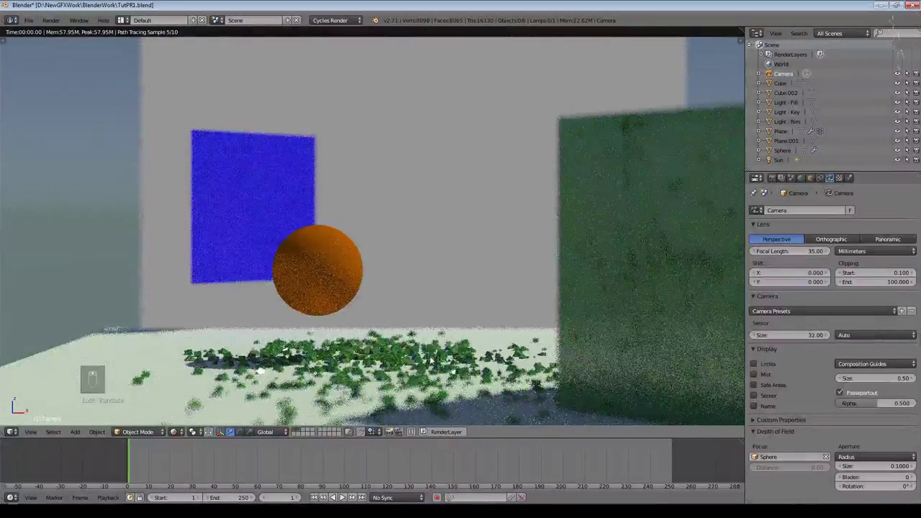
scroll(603, 337, "down", 1)
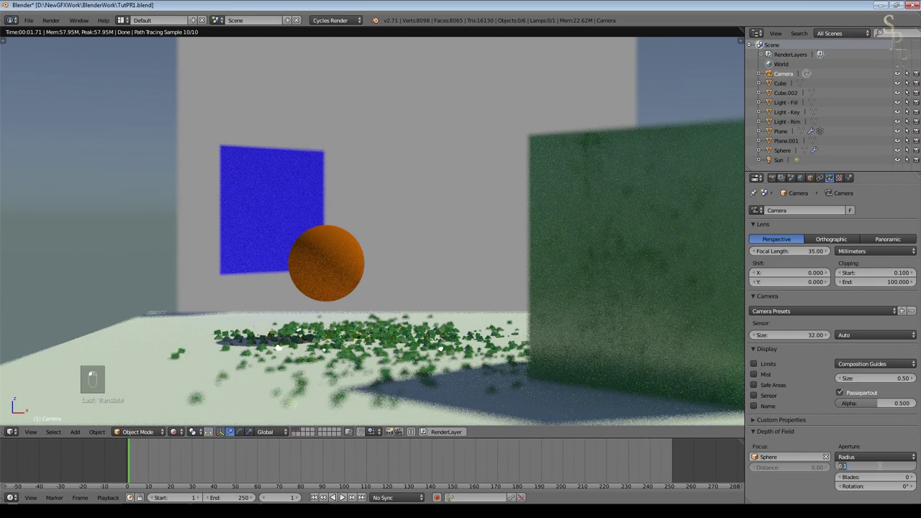
key("Return")
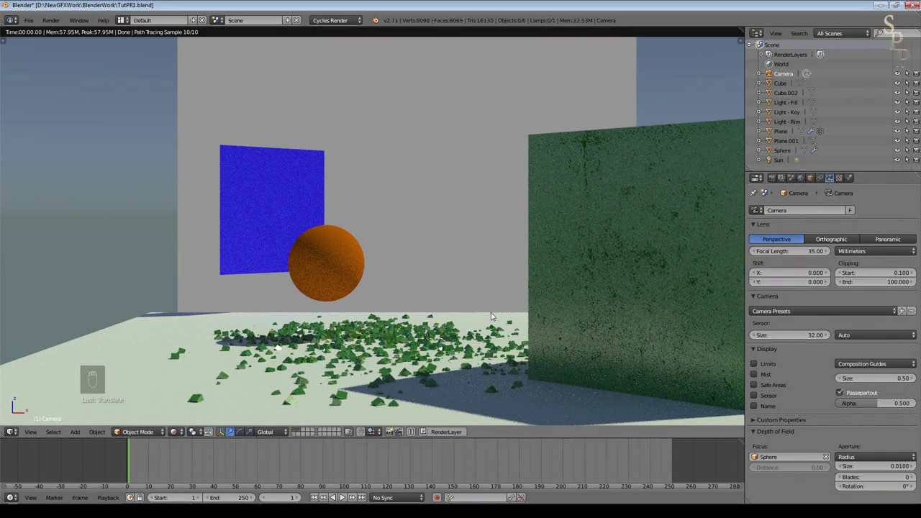
scroll(491, 317, "down", 1)
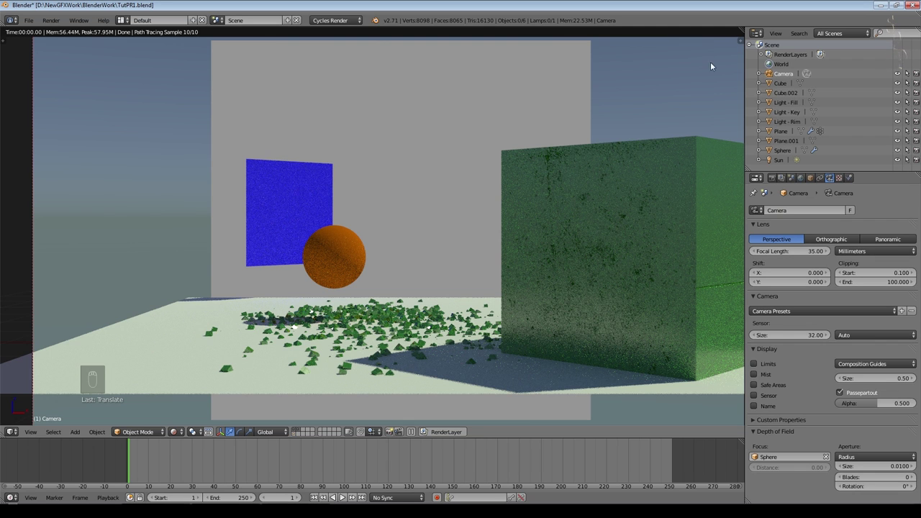
Step: Split the 3D view horizontally and turn the new upper area into a Node Editor
left_click_drag(741, 28, 705, 162)
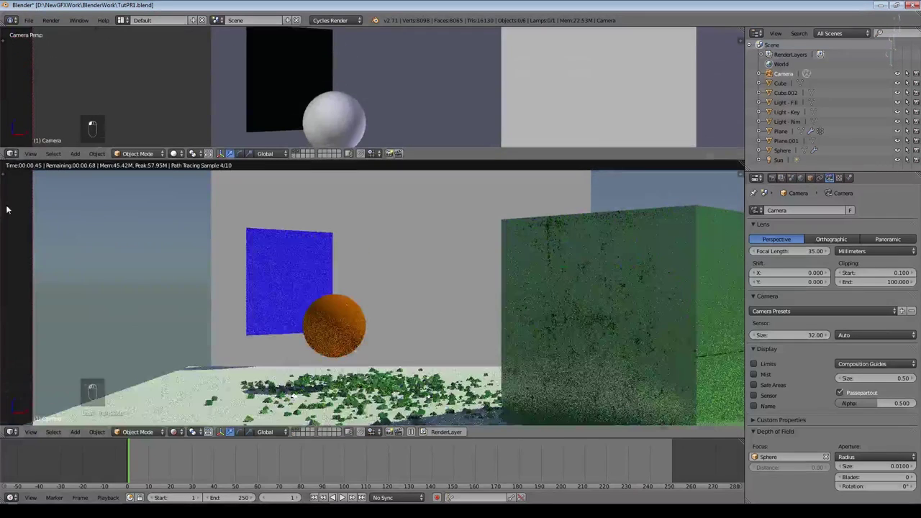
left_click(11, 154)
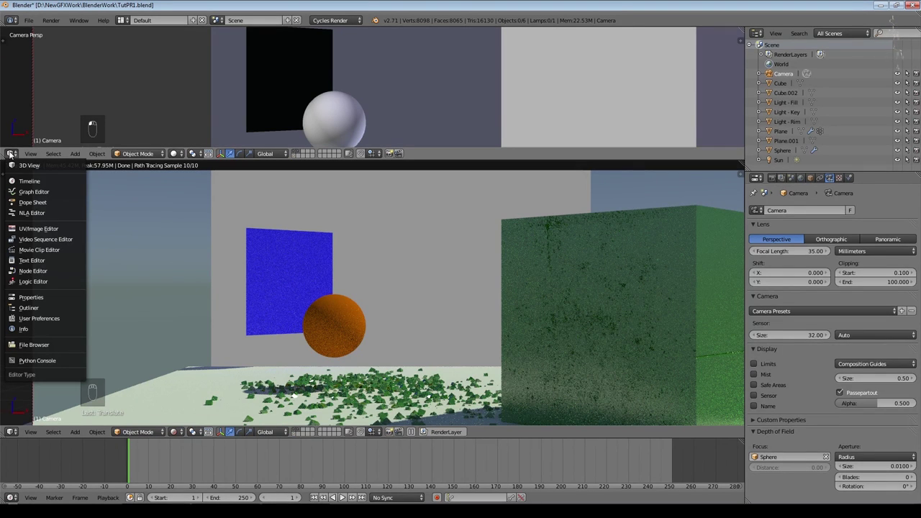
left_click(34, 270)
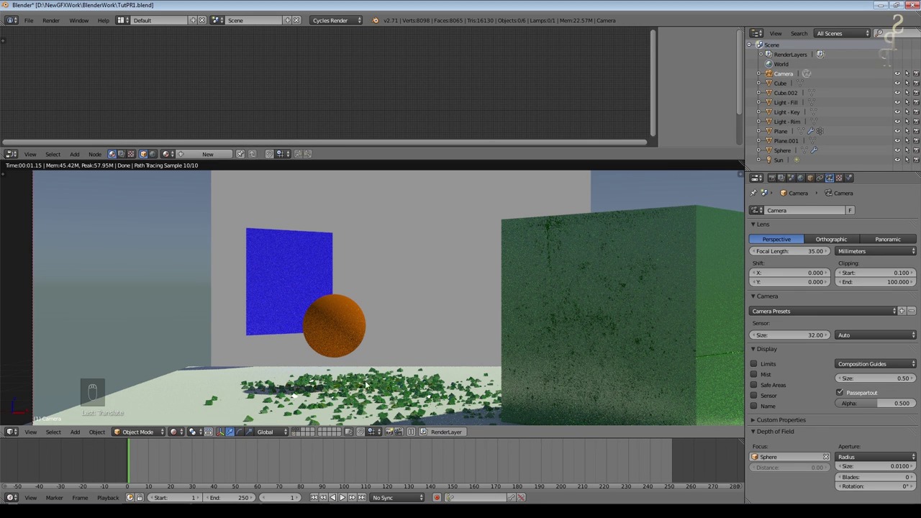
Step: Set the render samples to 25 and render the current frame
left_click(772, 178)
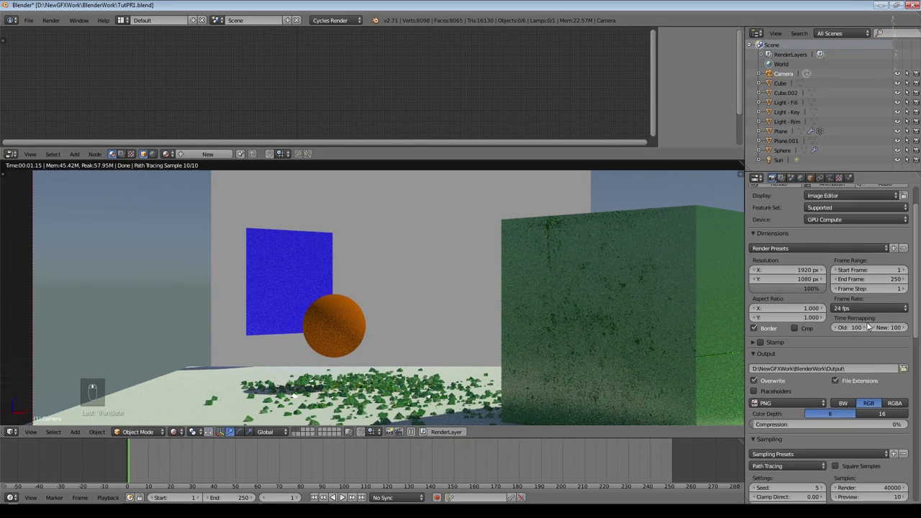
scroll(841, 403, "down", 5)
left_click(856, 411)
type("25")
key("Return")
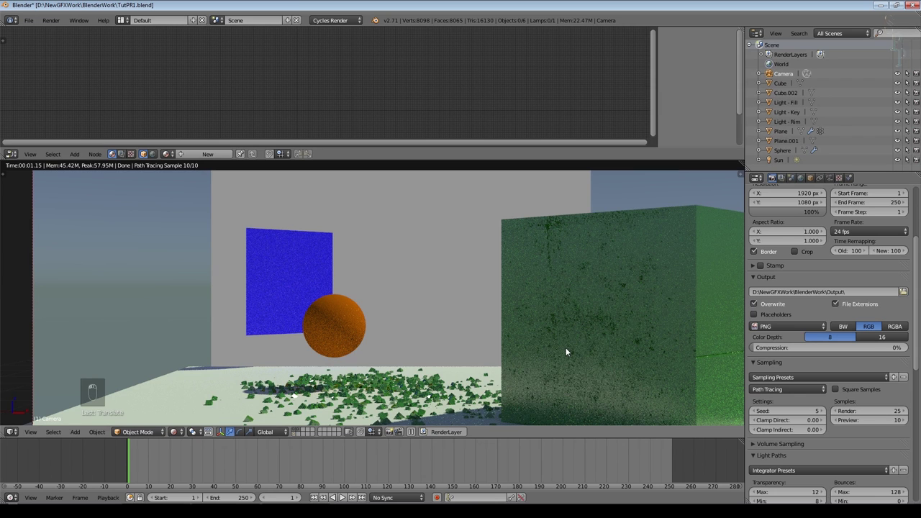
key("F12")
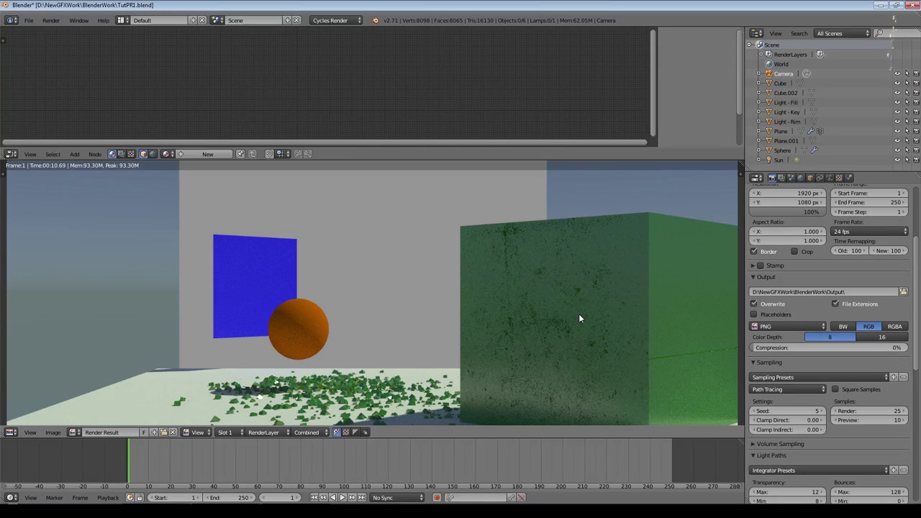
Step: Enable Use Nodes for compositing in an enlarged Node Editor and move the Render Layers node farther from the Composite node
key("n")
left_click_drag(503, 160, 504, 193)
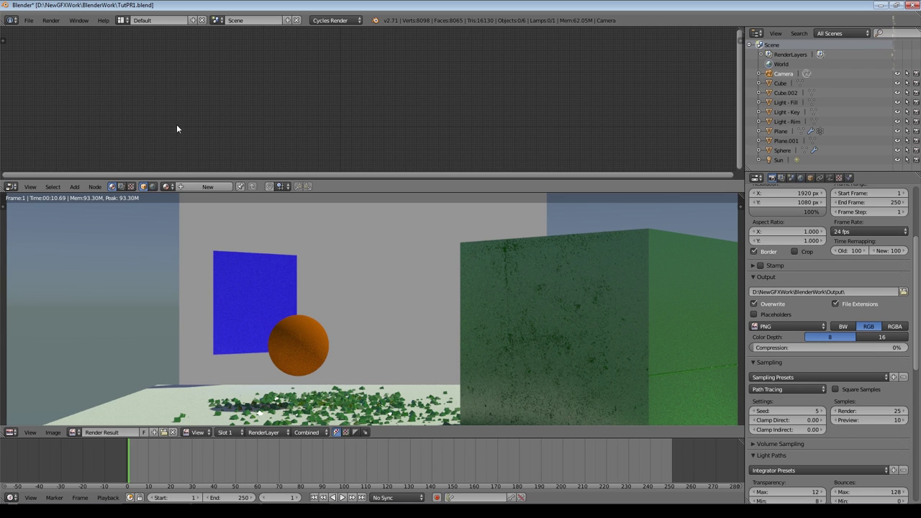
left_click(121, 186)
left_click(144, 186)
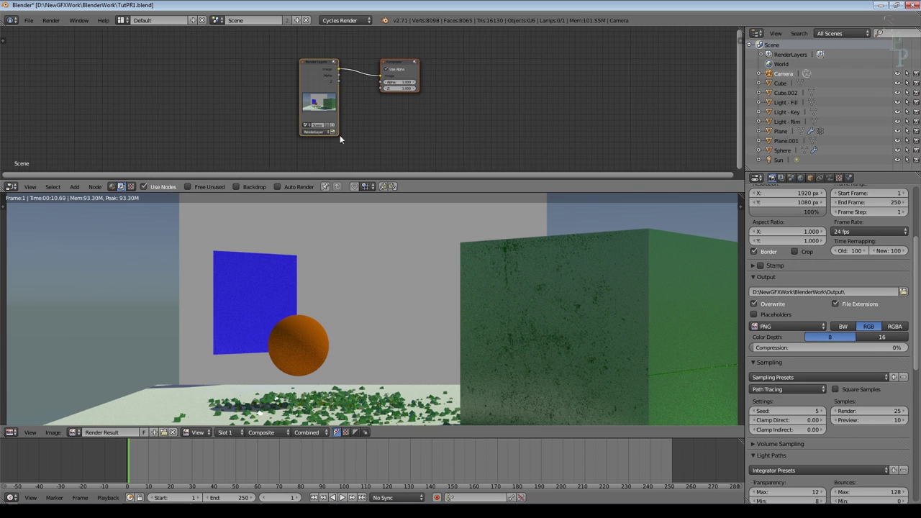
left_click_drag(317, 70, 189, 60)
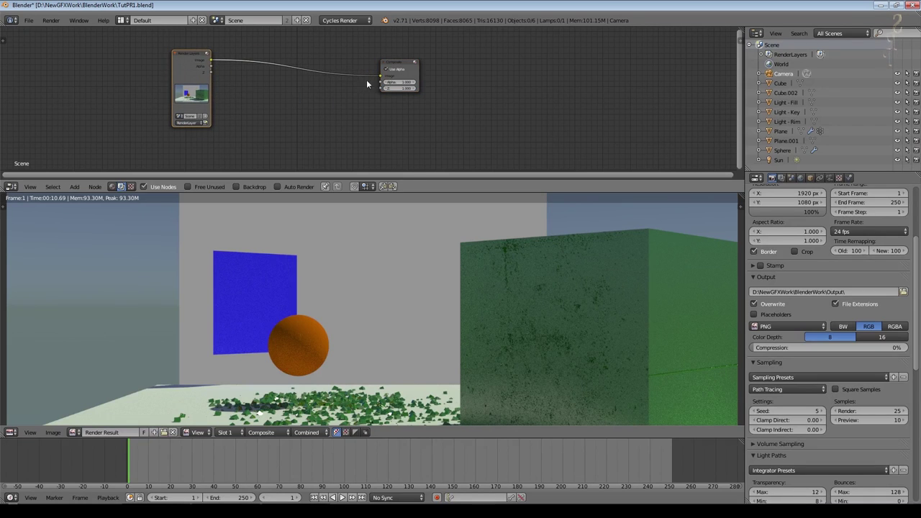
Step: Move the Composite node farther from Render Layers and insert a Lens Distortion node into the link between them
left_click_drag(400, 68, 508, 65)
left_click(74, 187)
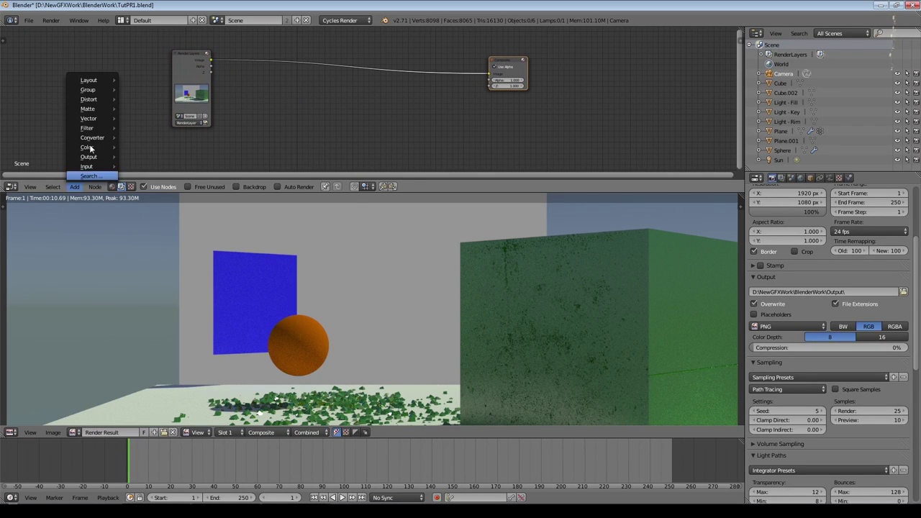
mouse_move(92, 100)
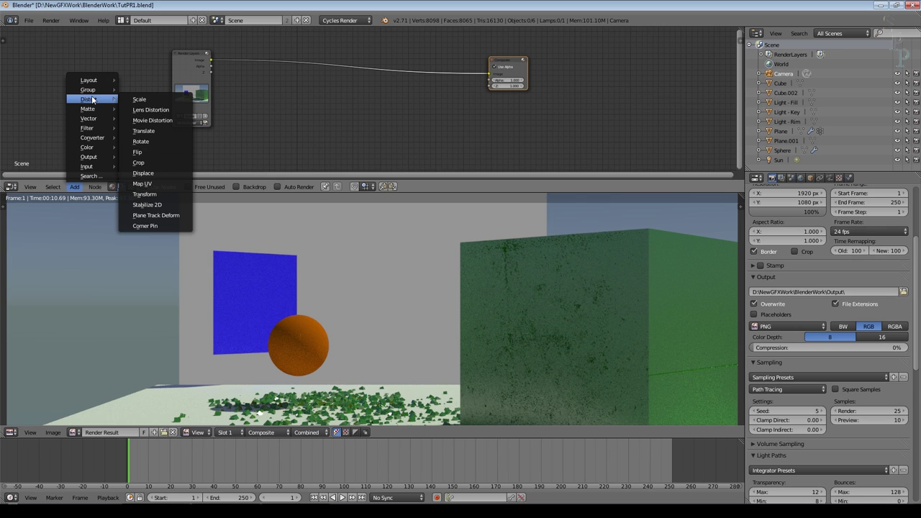
left_click(152, 111)
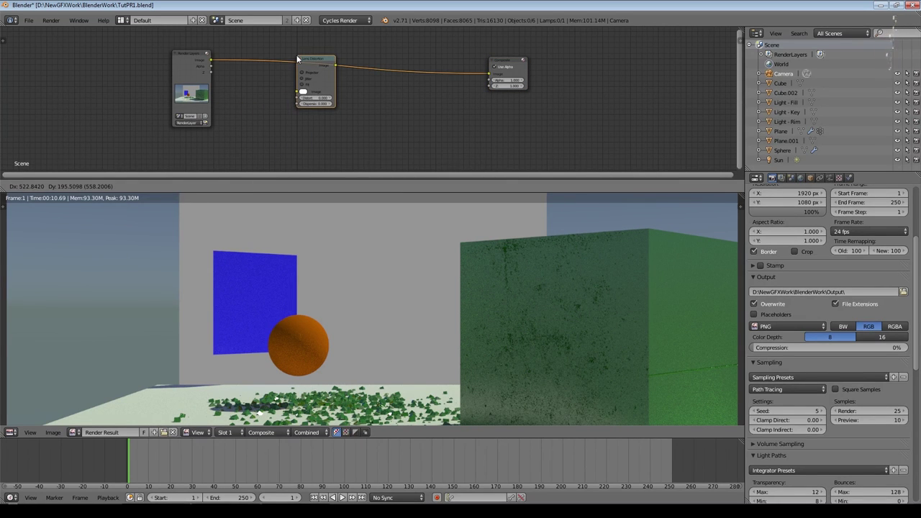
left_click(298, 59)
scroll(416, 86, "up", 3)
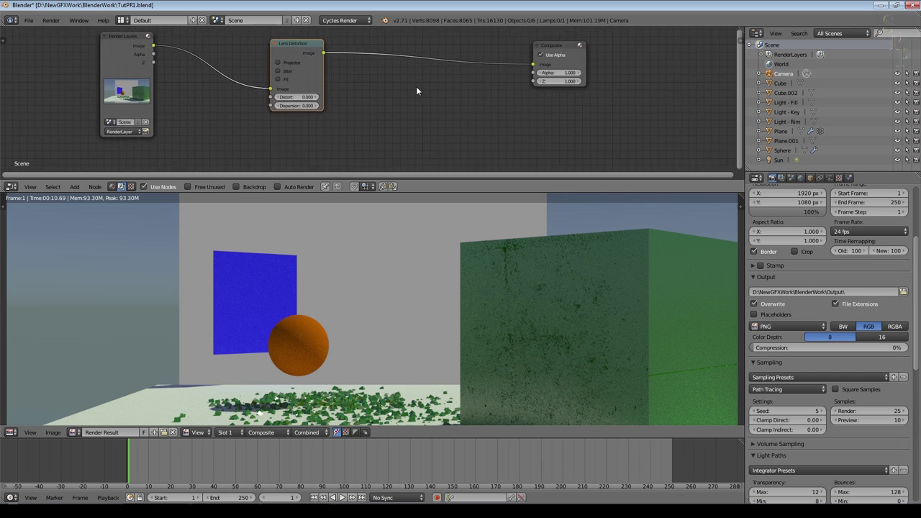
scroll(417, 88, "up", 2)
middle_click_drag(392, 103, 454, 143)
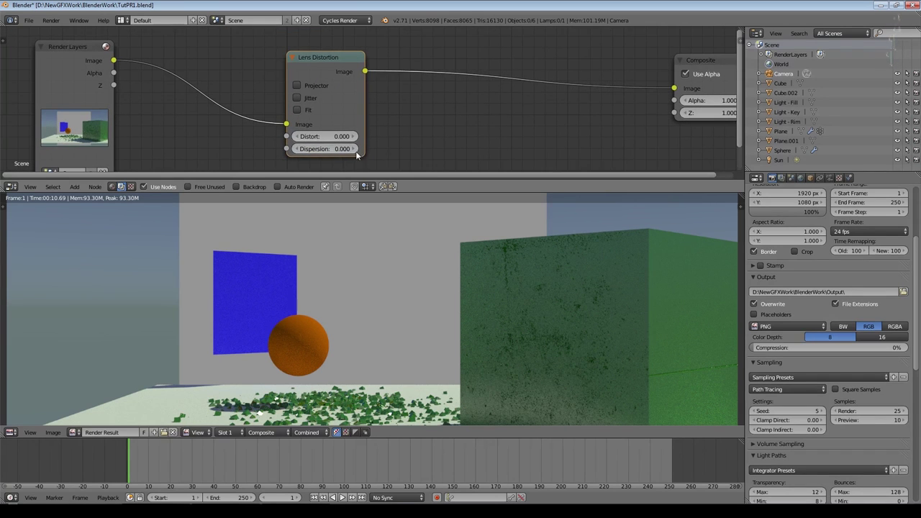
Step: Raise the Lens Distortion node's dispersion to 0.500 and examine the colour fringing across the whole render
left_click(354, 149)
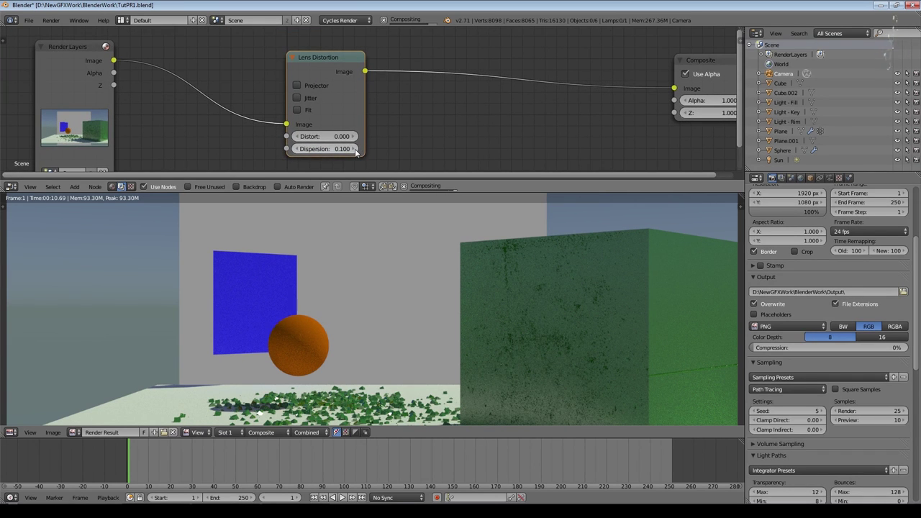
left_click(354, 149)
left_click(354, 149)
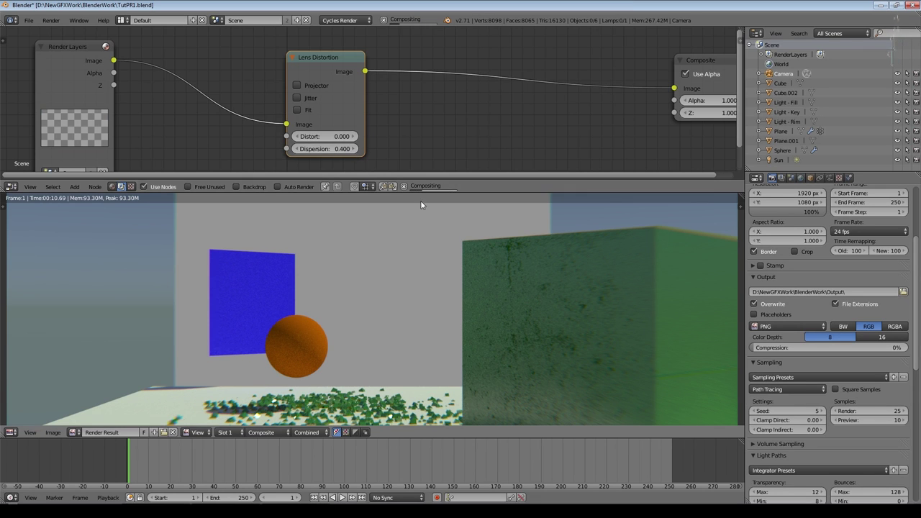
left_click(354, 149)
scroll(575, 373, "down", 2)
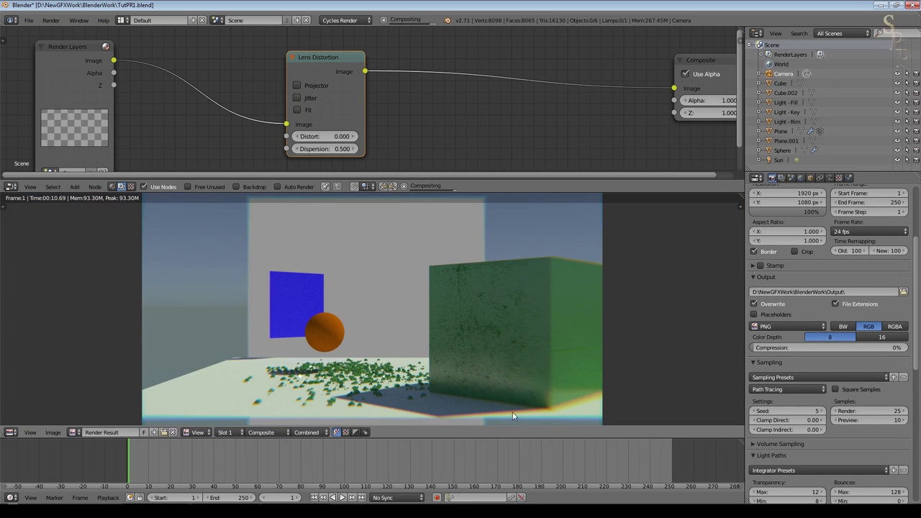
scroll(568, 375, "down", 1)
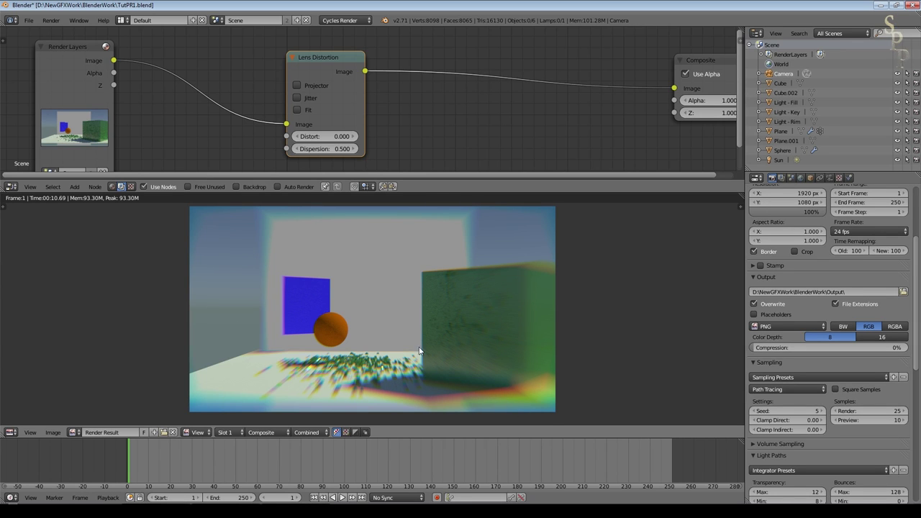
scroll(483, 293, "up", 3)
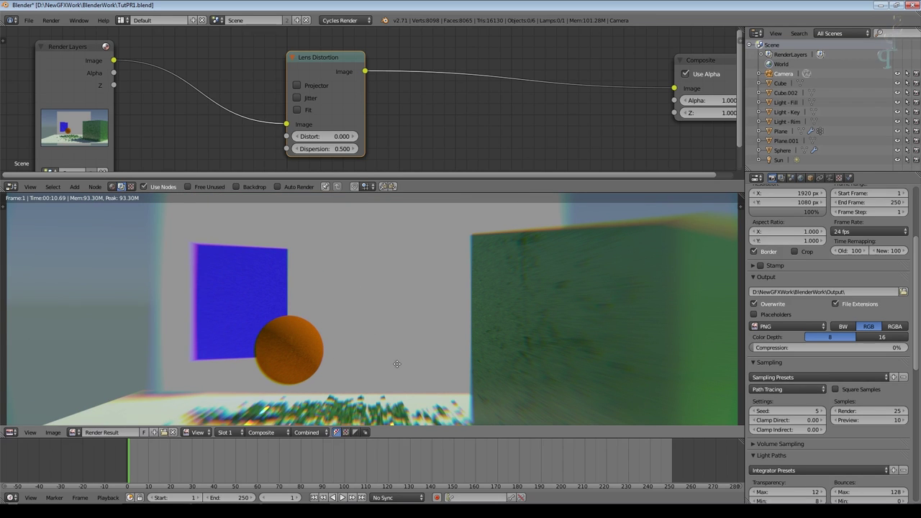
Step: Set the Lens Distortion node's dispersion to 0.1 and check the crumbs in the render
left_click(327, 149)
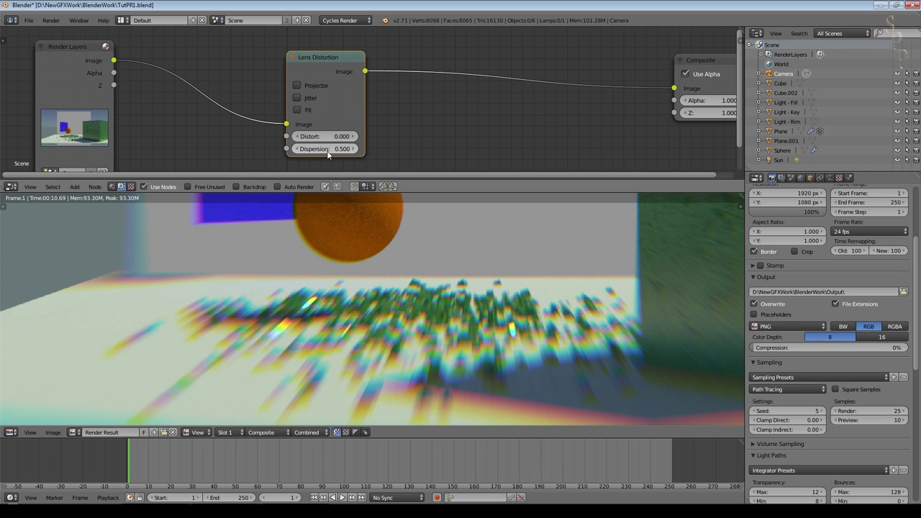
type("0.1")
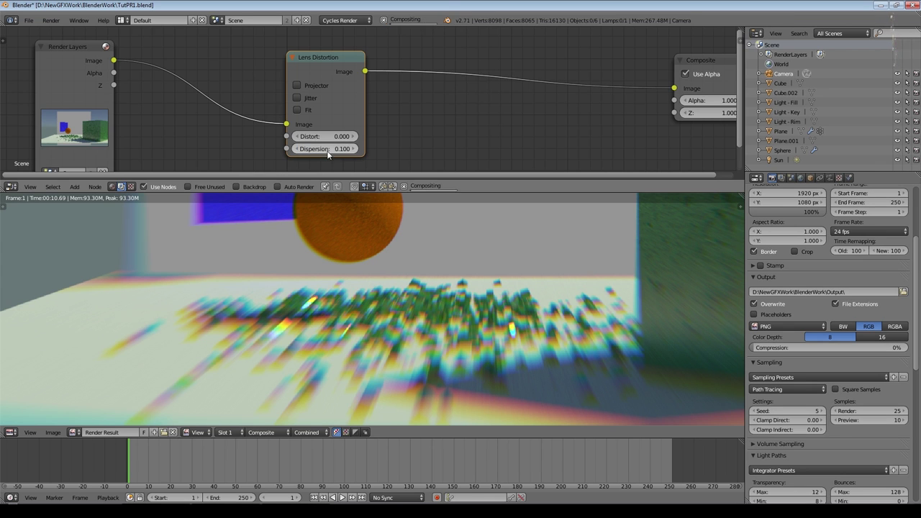
key("Return")
scroll(473, 319, "down", 1)
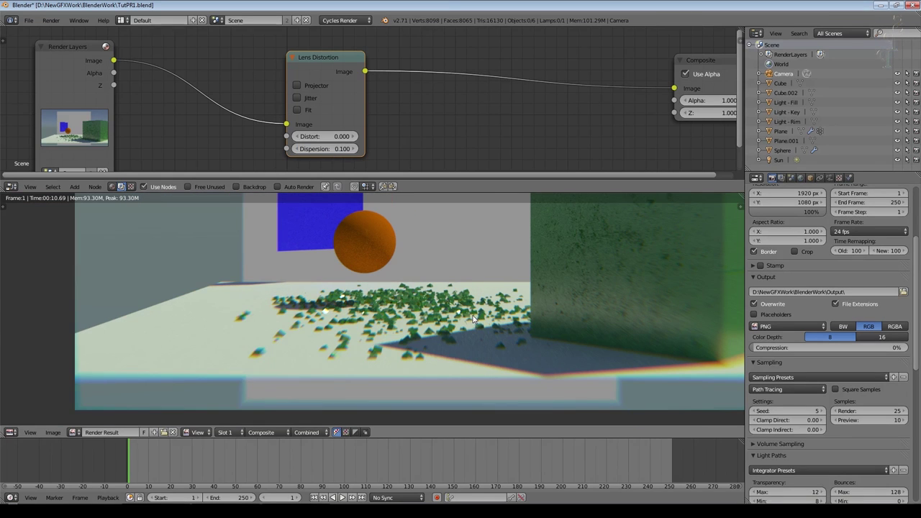
scroll(473, 319, "down", 1)
Step: Set the Lens Distortion node's dispersion to 0.05 and inspect the fringing along the green cube's edges
left_click(330, 148)
type(".05")
key("Return")
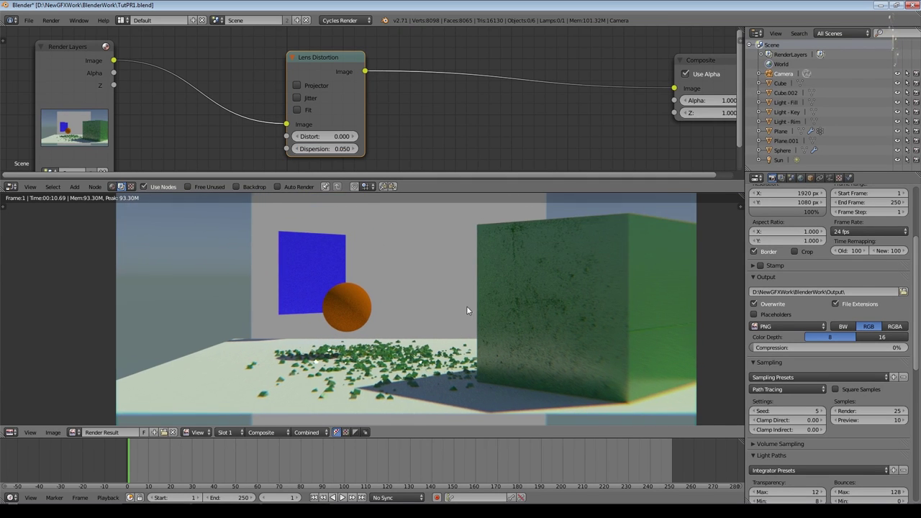
scroll(467, 306, "down", 3)
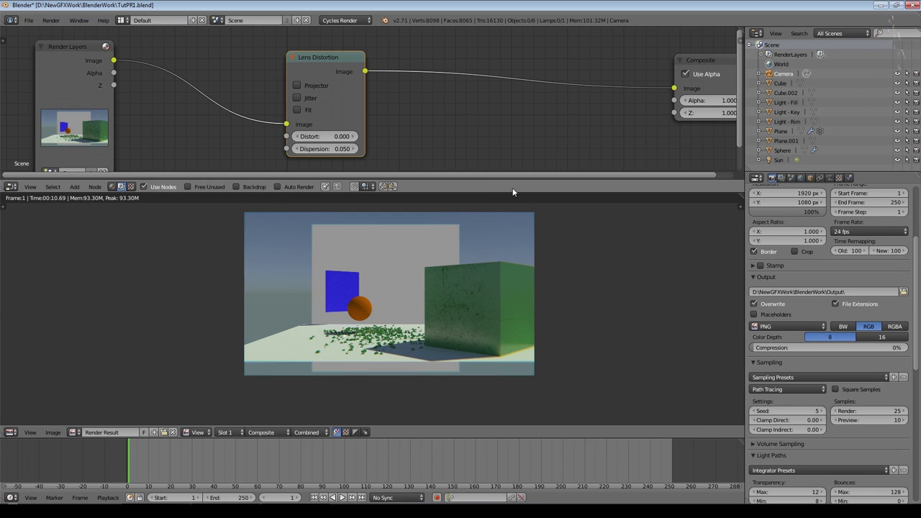
scroll(526, 275, "up", 3)
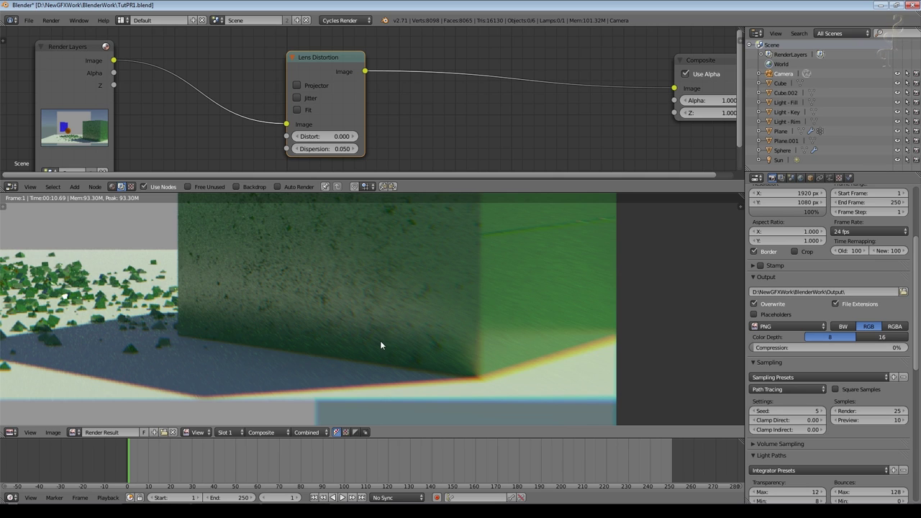
scroll(374, 338, "down", 1)
scroll(319, 320, "down", 2)
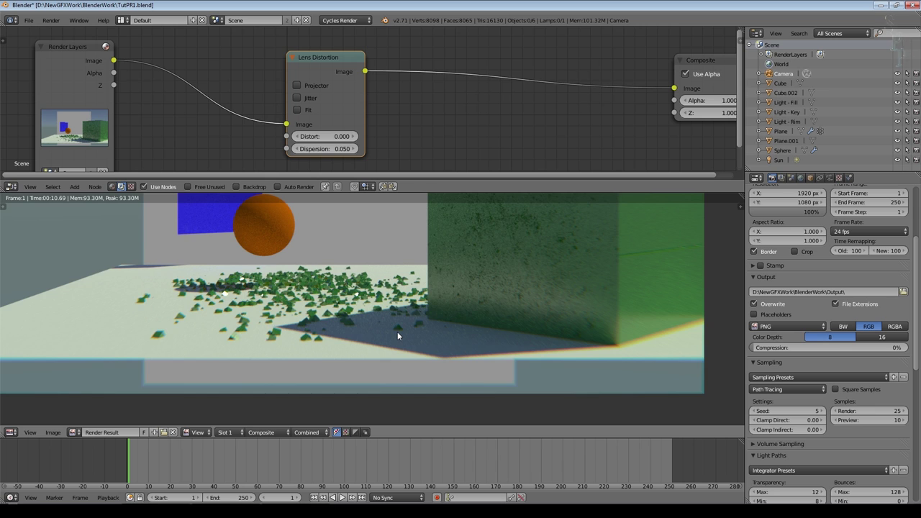
scroll(503, 323, "down", 2)
middle_click_drag(461, 246, 502, 311)
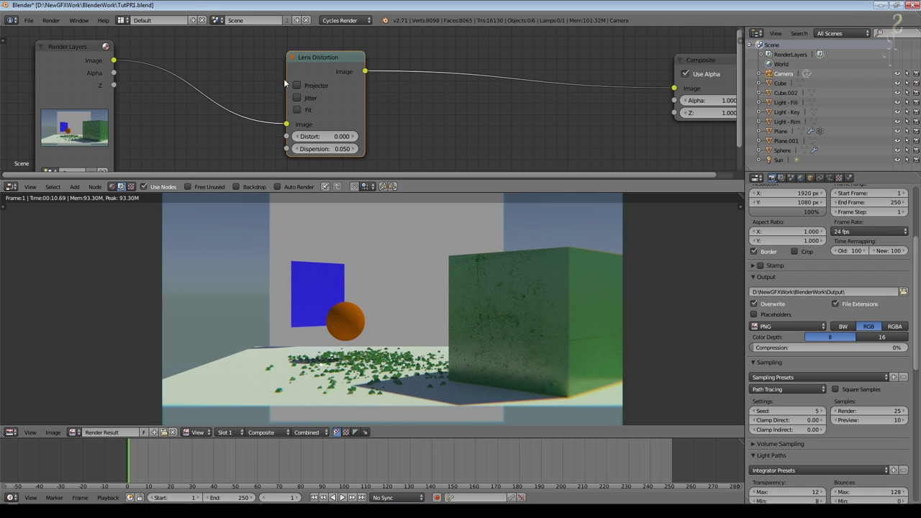
Step: Try a dispersion of 0.450 with Fit and Projector on, turn off Jitter and Fit, and inspect the sphere's edge
left_click_drag(354, 152, 424, 153)
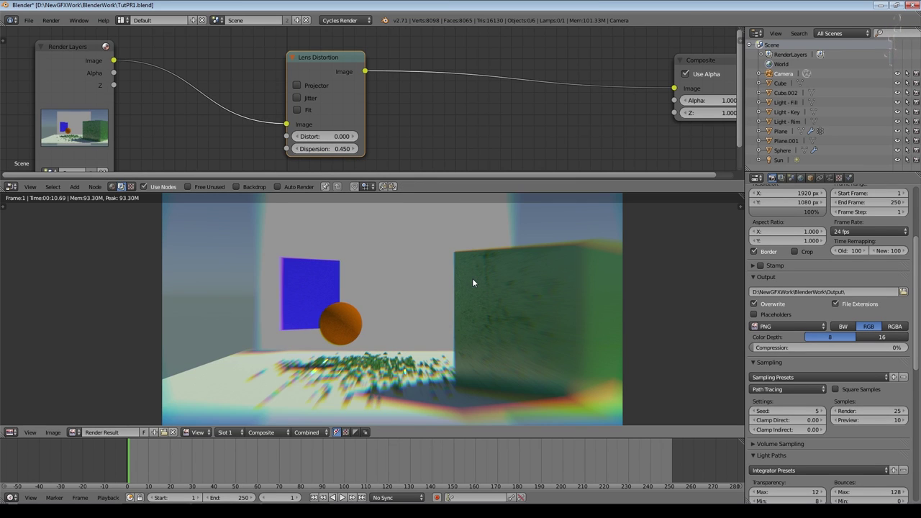
left_click(297, 109)
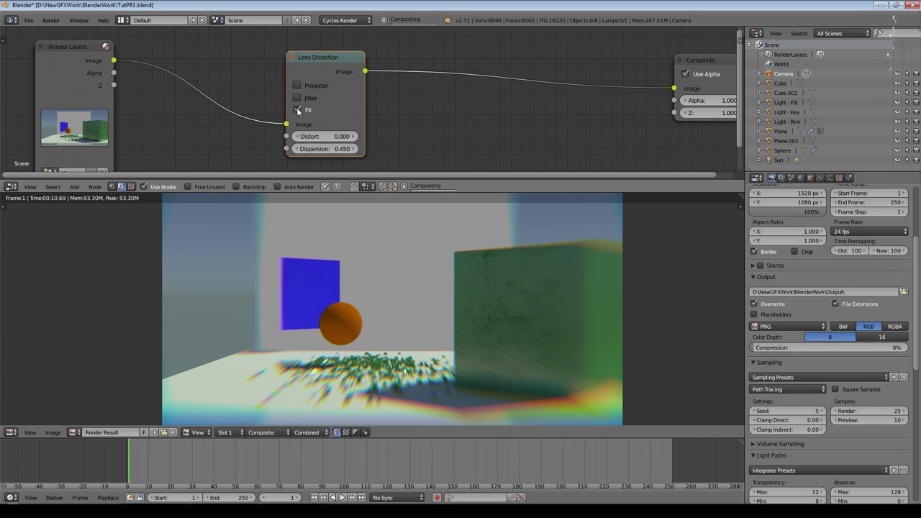
left_click(297, 86)
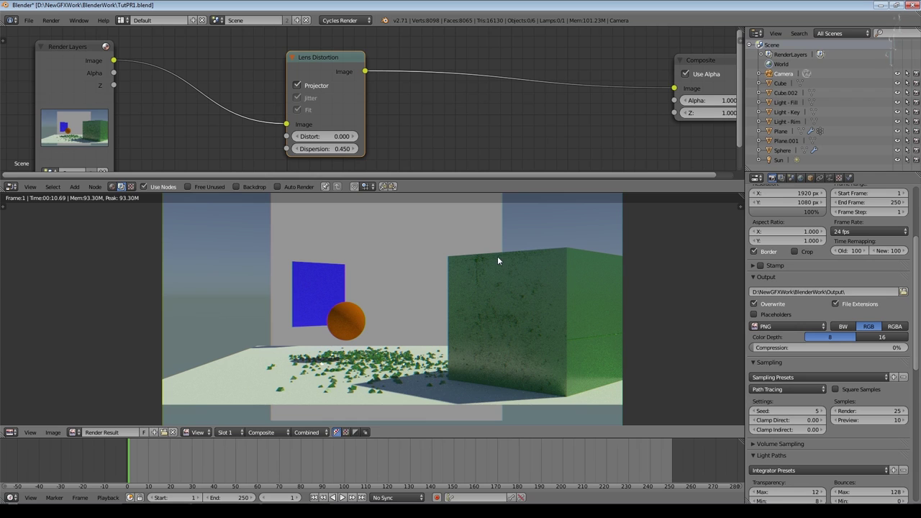
left_click_drag(299, 99, 298, 110)
scroll(383, 305, "up", 3)
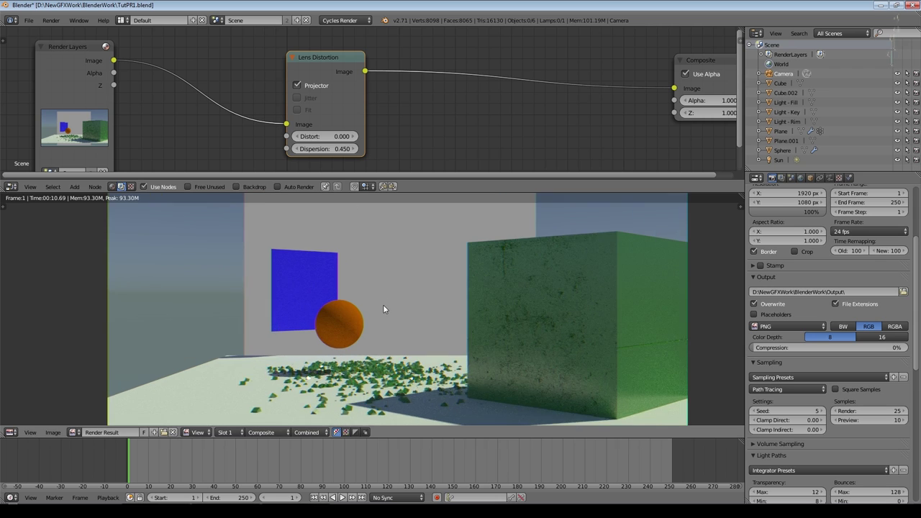
scroll(383, 310, "up", 2)
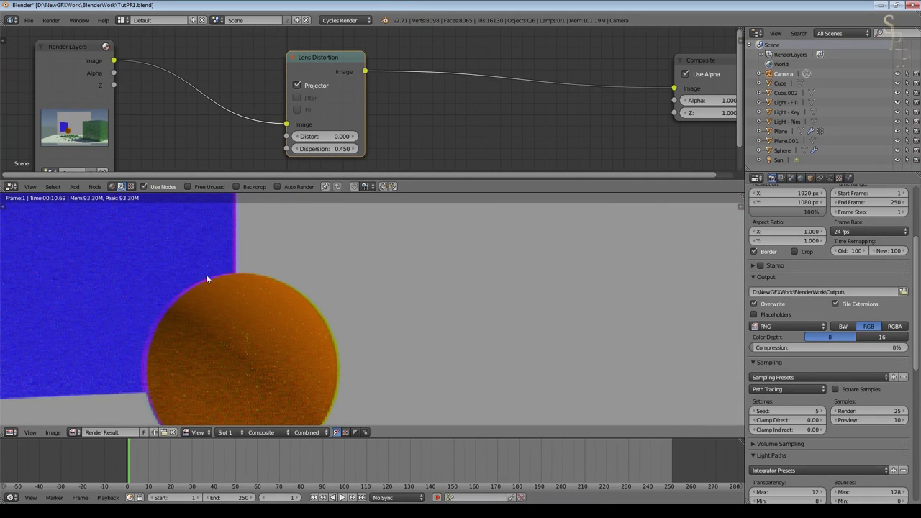
Step: Turn off Projector, compare the render with Fit enabled, and restore Fit to off and the dispersion to 0
left_click(300, 83)
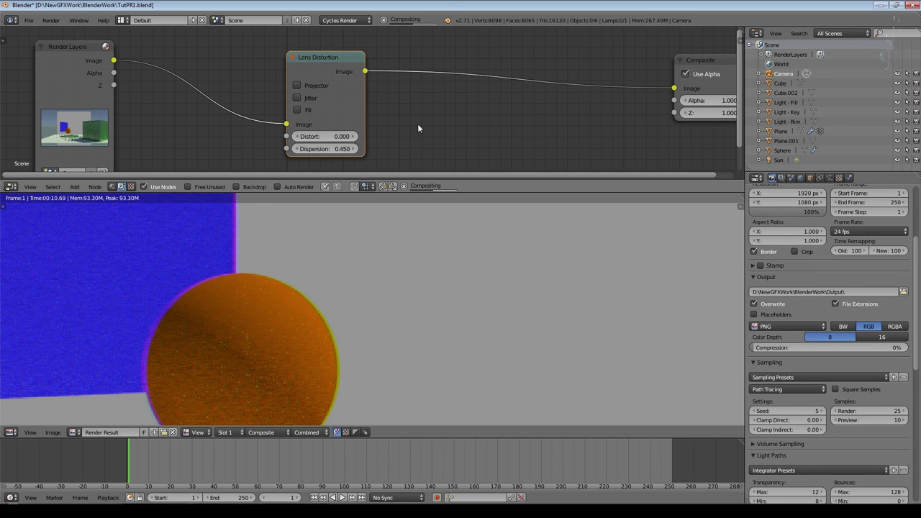
scroll(348, 276, "down", 4)
scroll(603, 301, "down", 3)
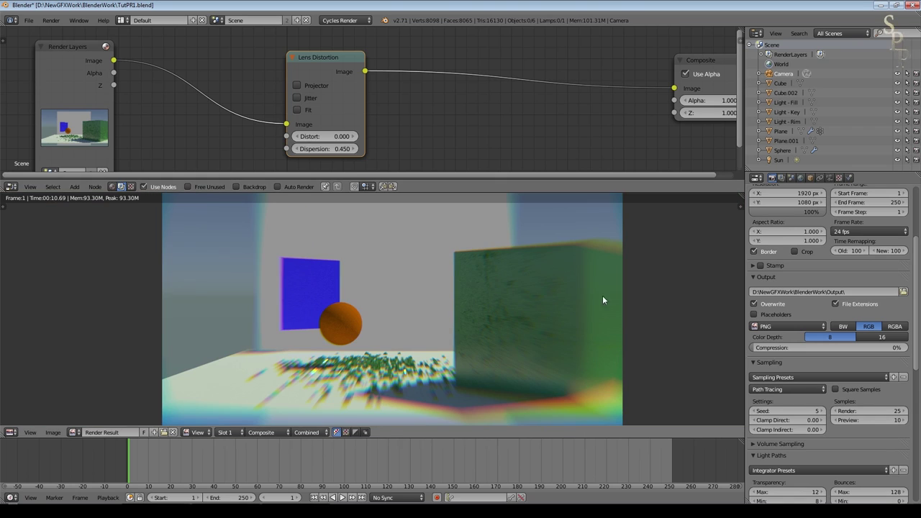
left_click(298, 110)
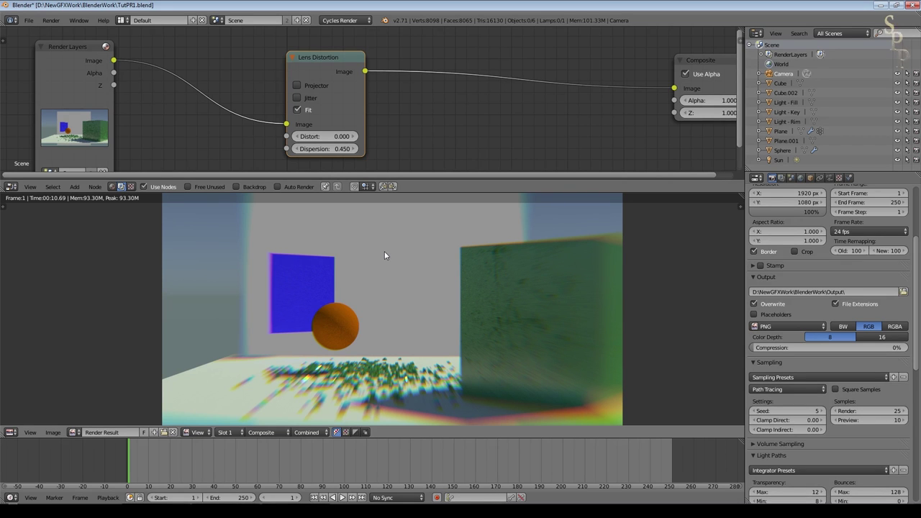
scroll(385, 256, "down", 3)
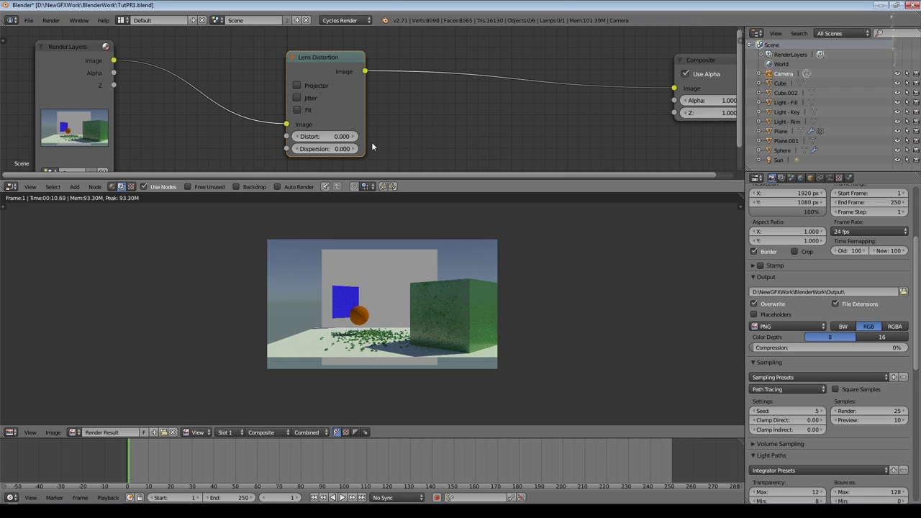
Step: Try Distort values of 1 and 0.5 on the Lens Distortion node, and reset Distort to 0
left_click(344, 137)
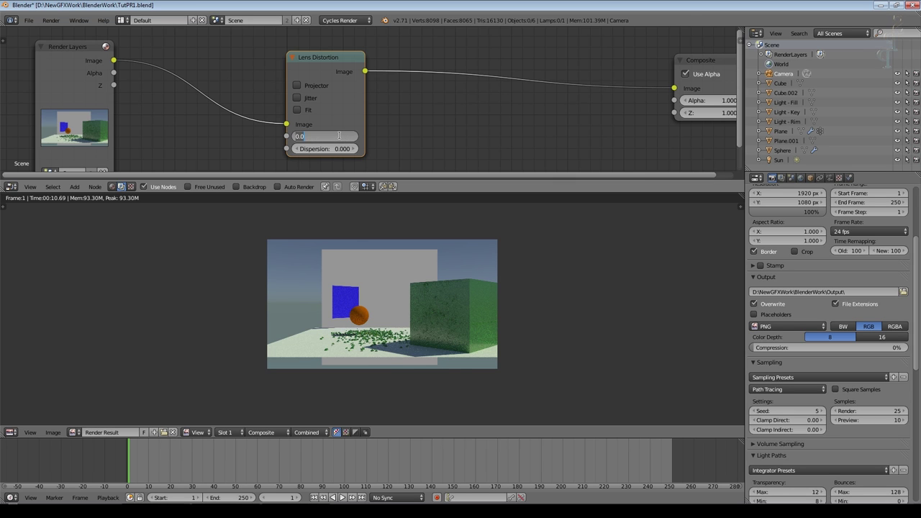
type("1")
key("Return")
scroll(444, 255, "up", 3)
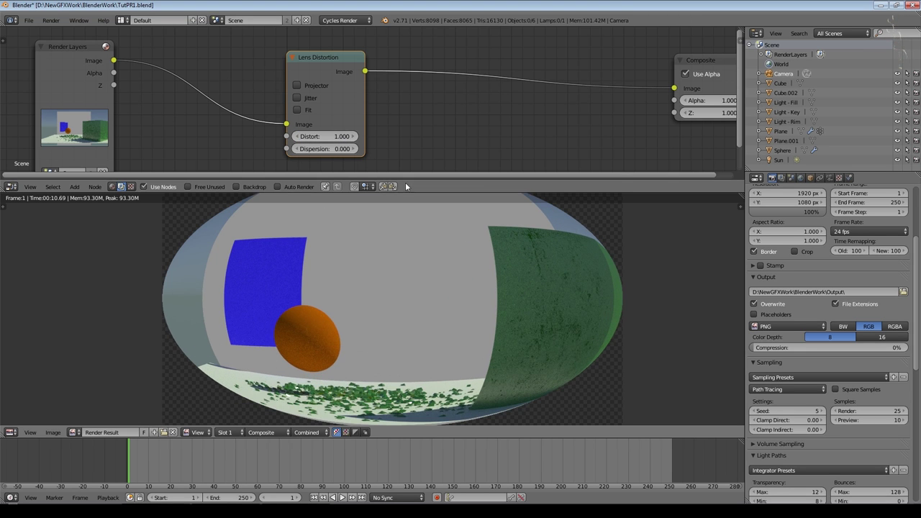
left_click_drag(338, 138, 302, 136)
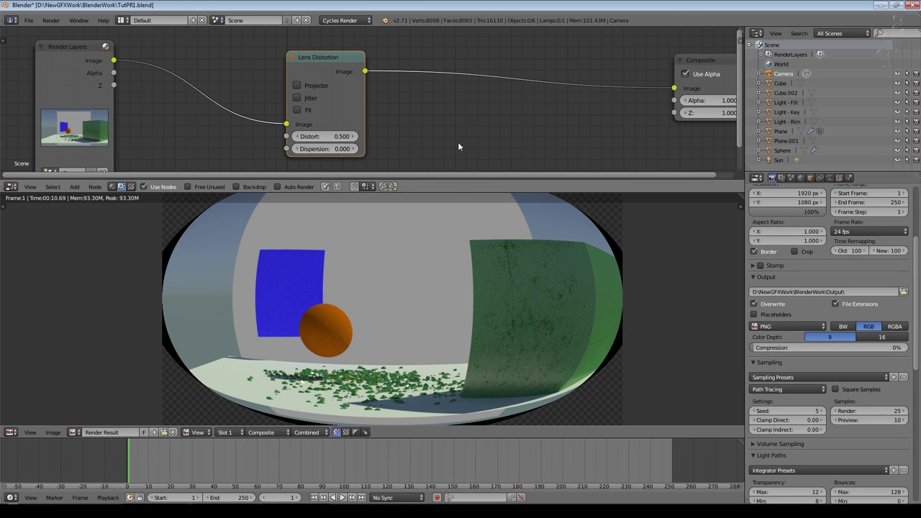
left_click(338, 137)
type("0")
key("Return")
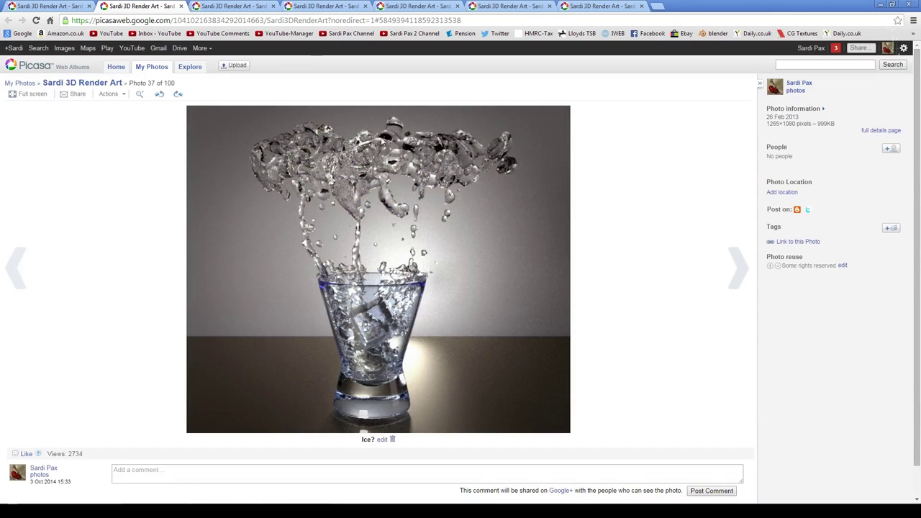
Step: Review the example renders of the ring box, mince pies, poppy field, ZX81 and pumpkins in the web album, closing each one
left_click(181, 6)
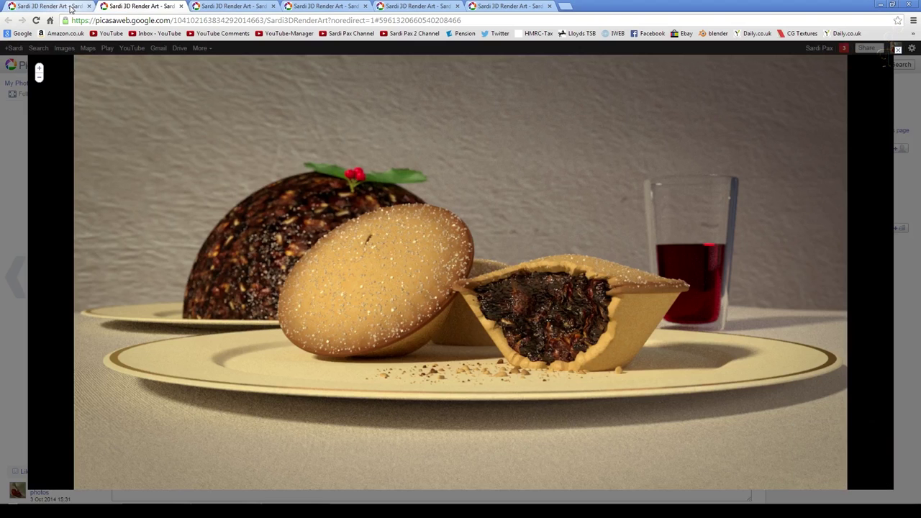
left_click(70, 6)
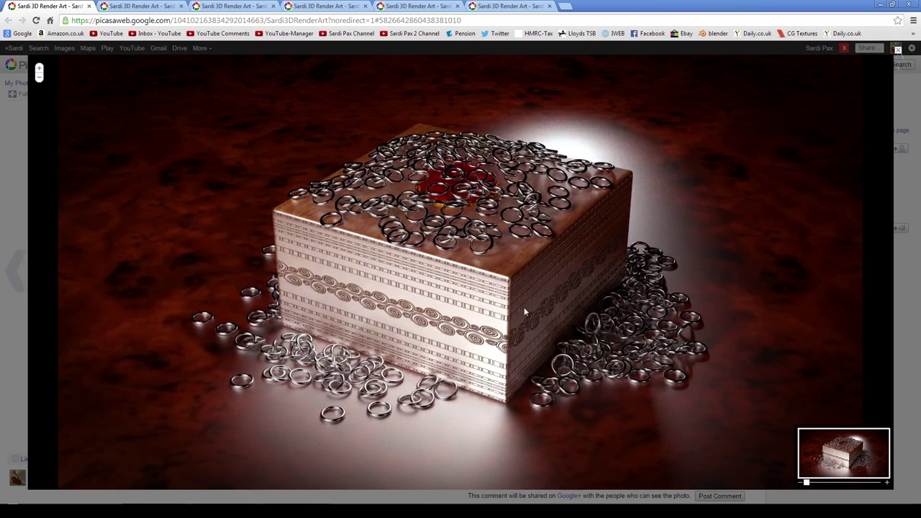
left_click(89, 6)
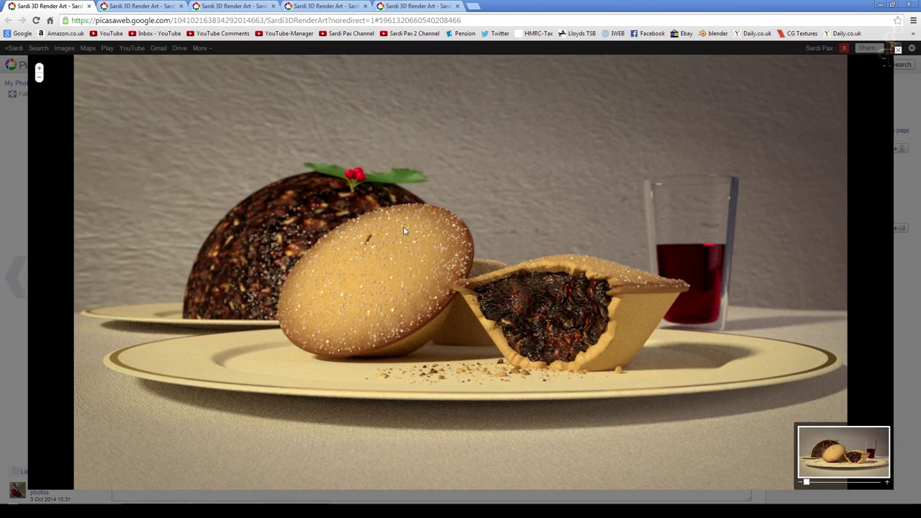
left_click(88, 6)
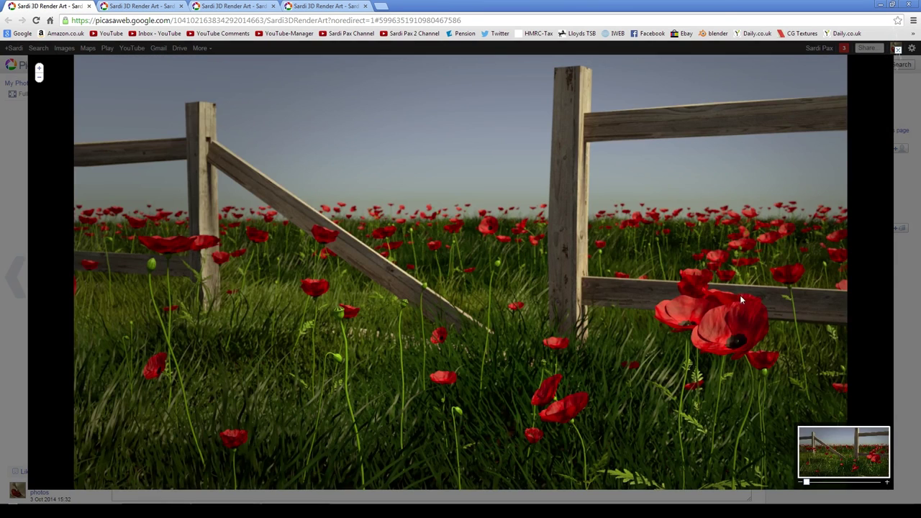
left_click(90, 6)
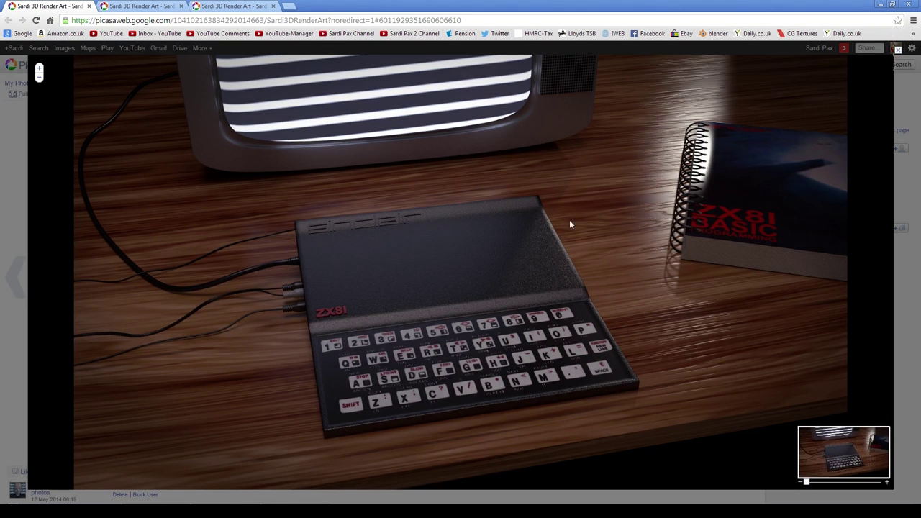
left_click(88, 6)
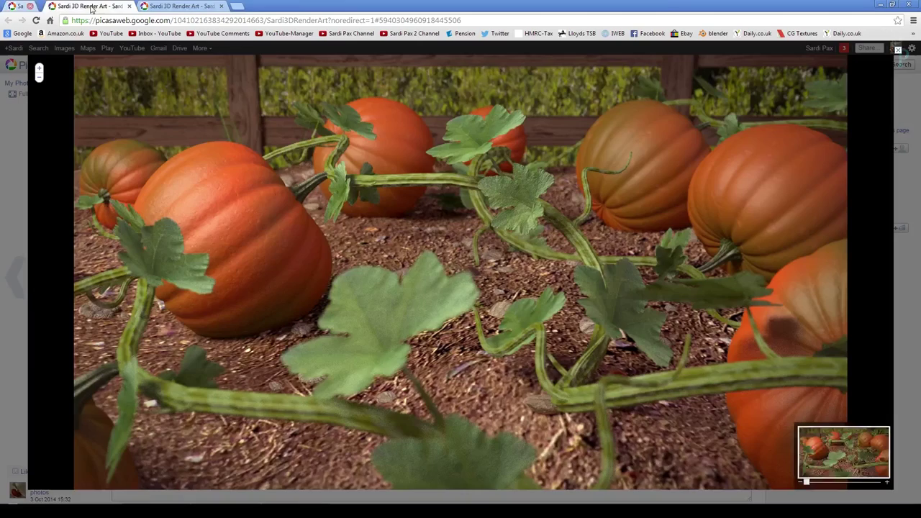
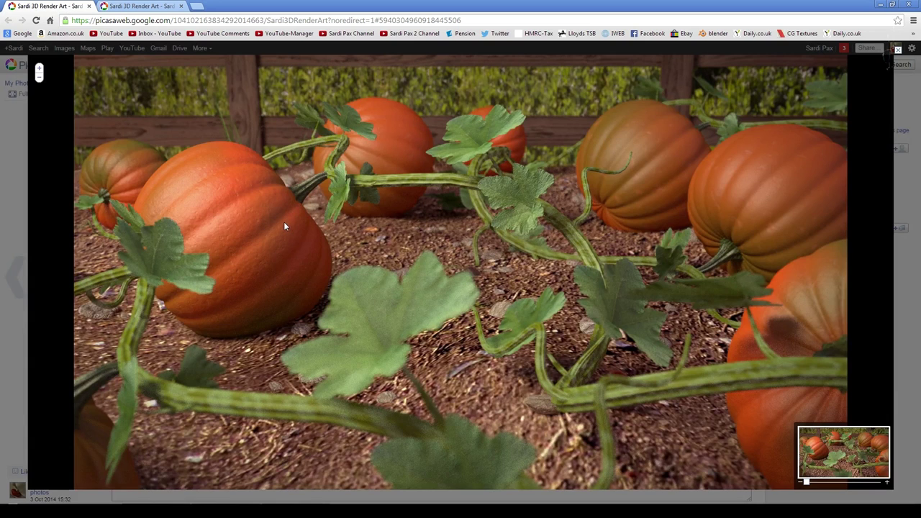
key("ctrl+w")
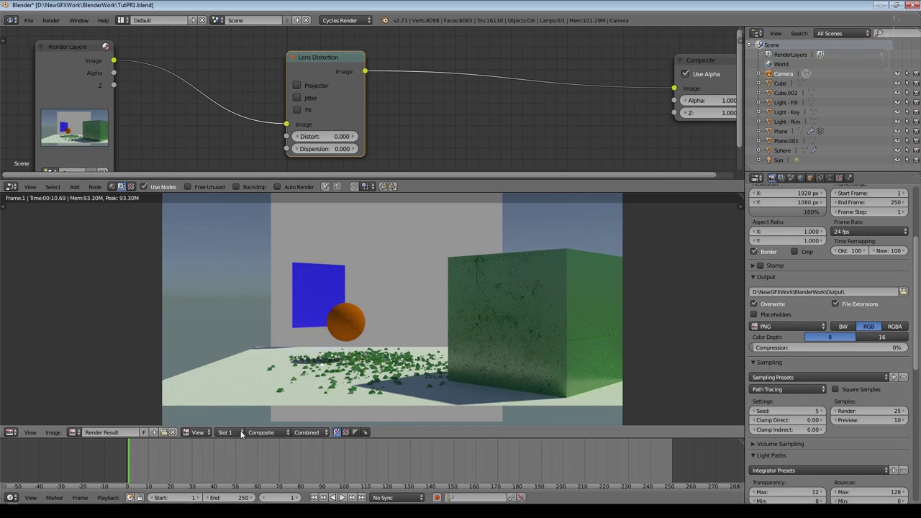
Step: Switch back to Blender, leave the render result, select the sphere and add a Velvet BSDF to its material
key("Escape")
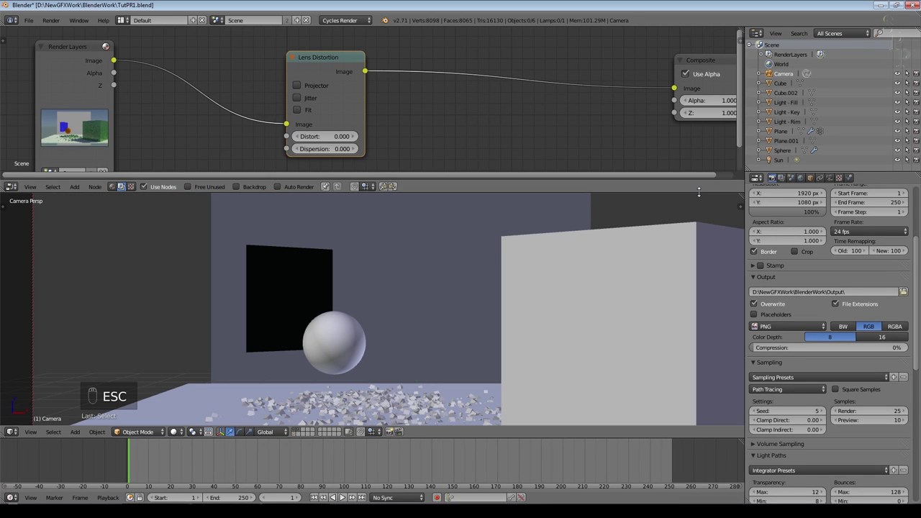
left_click(74, 187)
mouse_move(96, 168)
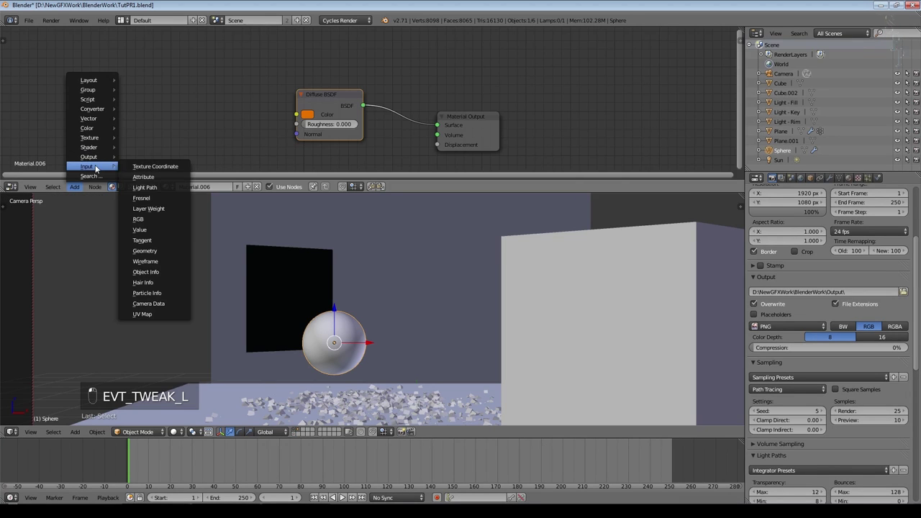
mouse_move(89, 147)
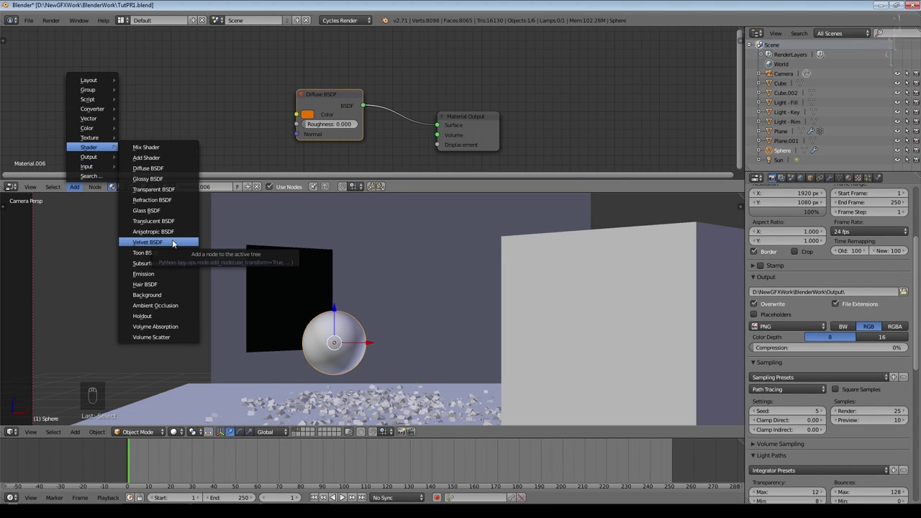
left_click(173, 243)
left_click(84, 75)
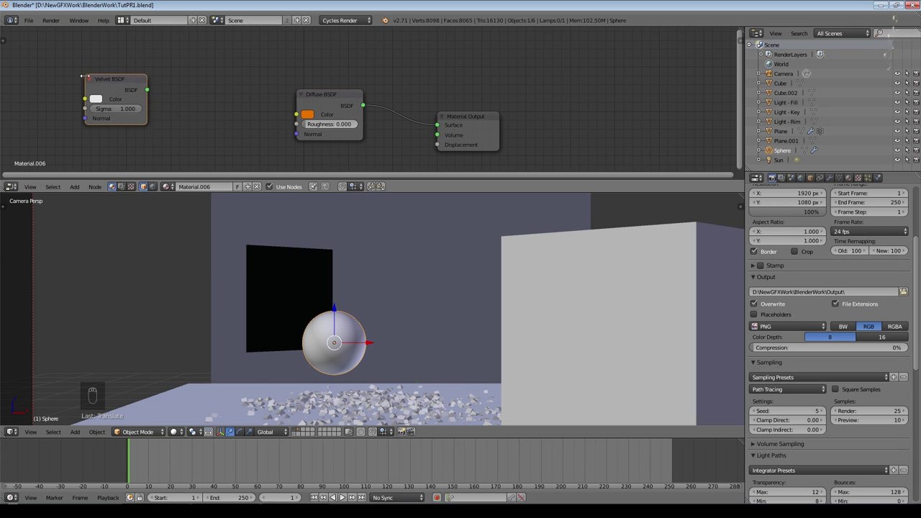
Step: Replace the sphere's Diffuse BSDF with an Anisotropic BSDF feeding the material's Surface, and preview it in Rendered shading
left_click(75, 188)
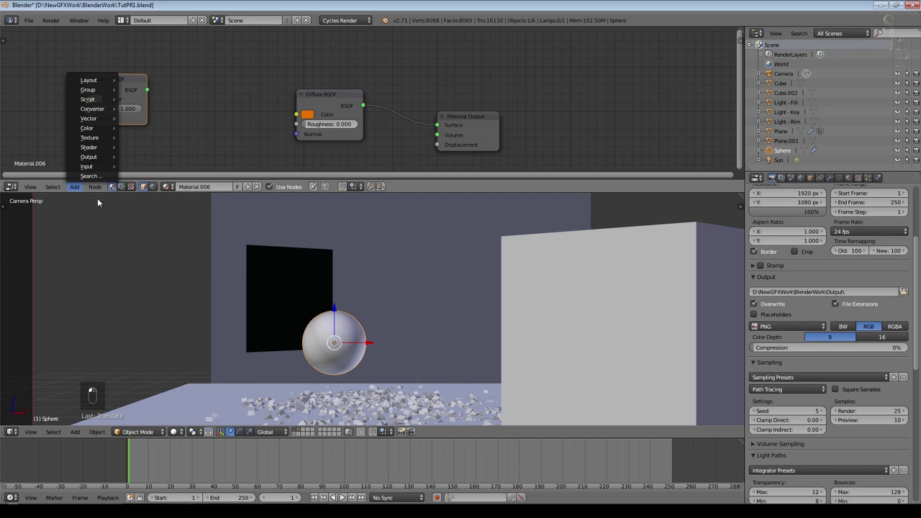
left_click(76, 188)
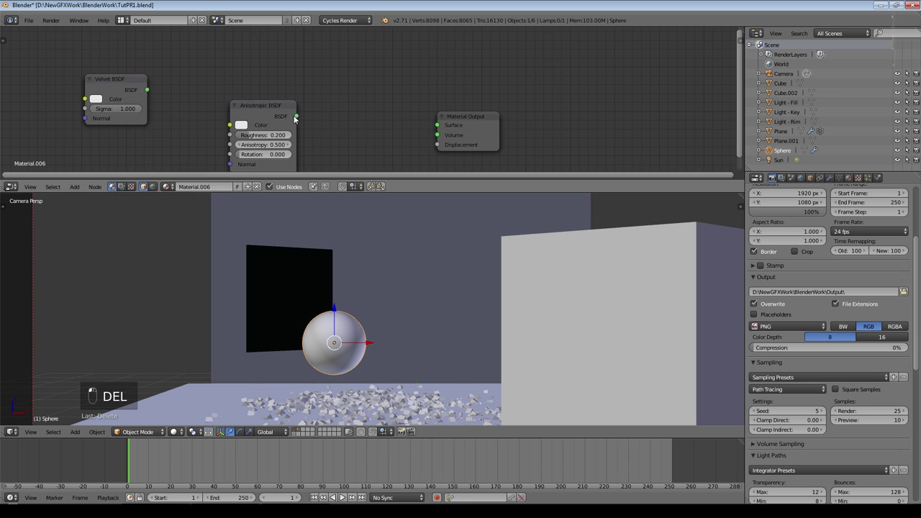
mouse_move(296, 116)
left_mouse_down()
mouse_move(411, 134)
mouse_move(437, 125)
left_mouse_up()
left_click_drag(259, 106, 338, 95)
left_click(173, 432)
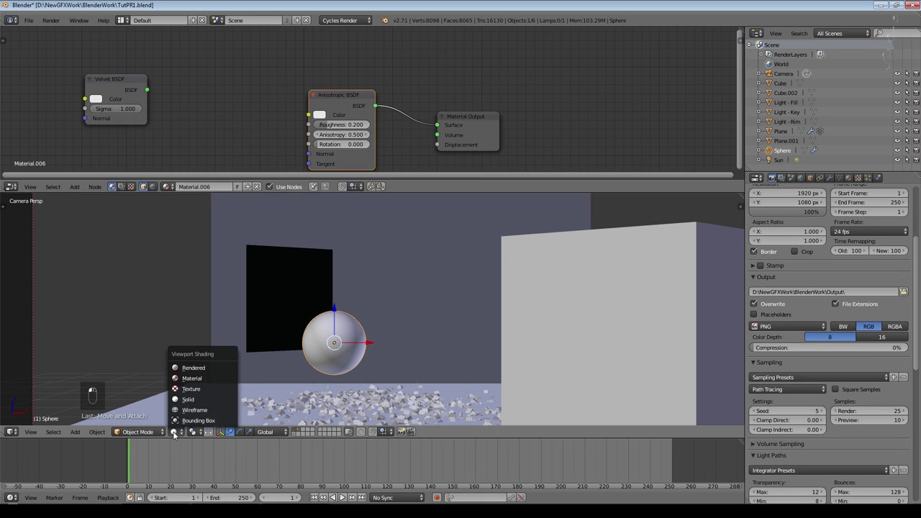
left_click(192, 368)
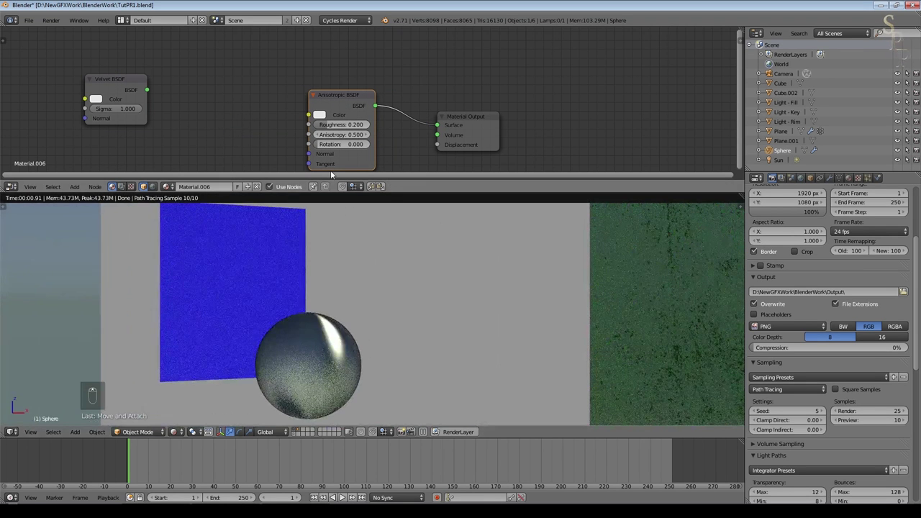
Step: Try an Anisotropy of -0.500 and a Rotation of 1.000 on the Anisotropic BSDF, and delete that node
left_click_drag(338, 144, 313, 135)
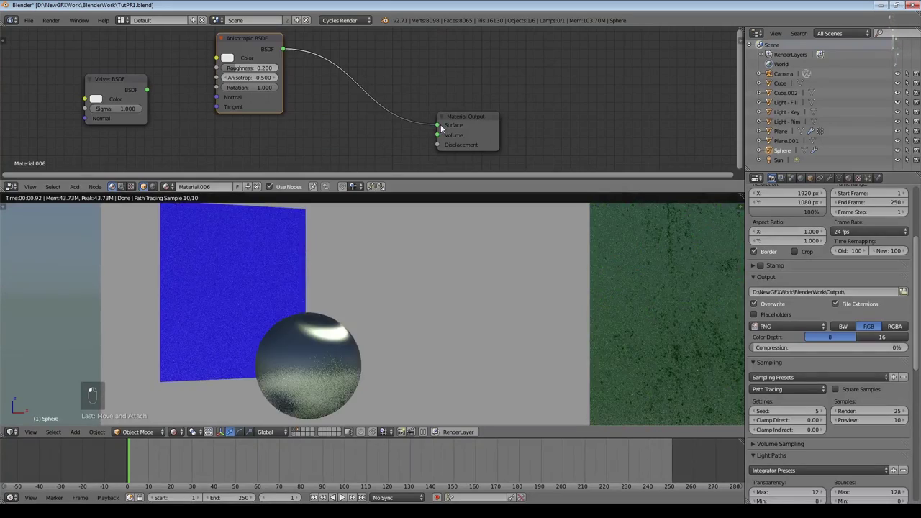
left_click_drag(437, 125, 374, 95)
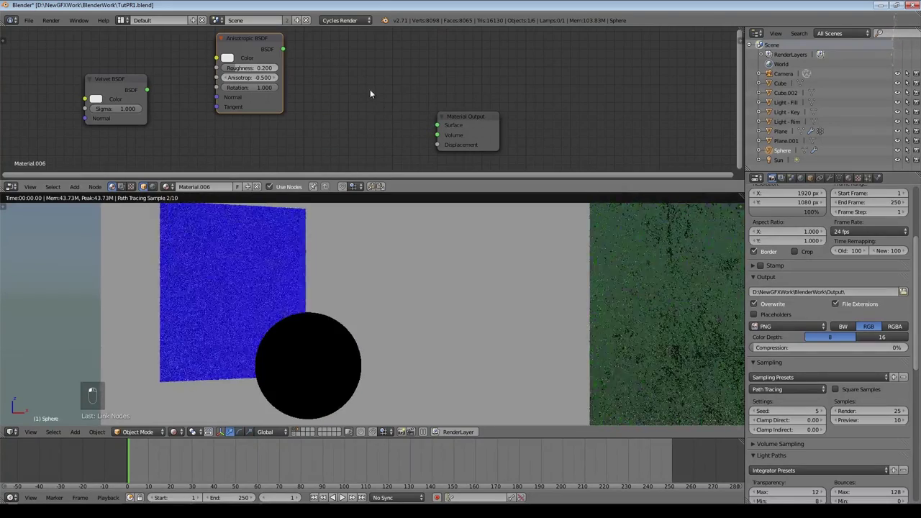
key("Delete")
Step: Blend the Velvet BSDF with a new white Glossy BSDF through a Mix Shader connected to the sphere material's Surface
left_click_drag(133, 94, 437, 125)
left_click(74, 186)
mouse_move(110, 136)
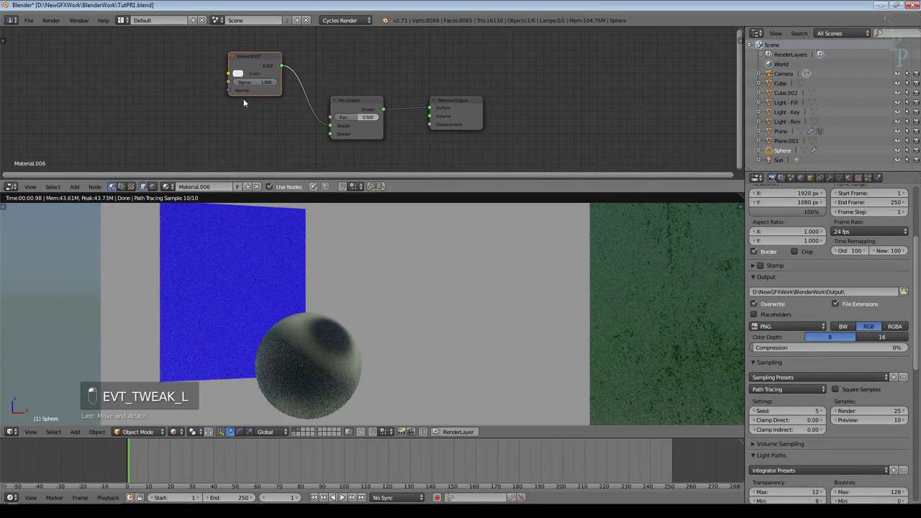
left_click(74, 186)
left_click(228, 138)
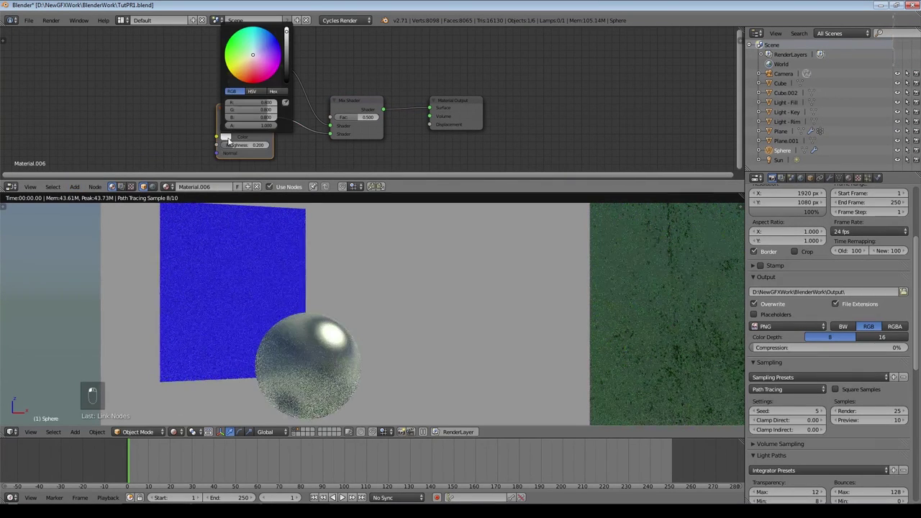
scroll(303, 158, "up", 2)
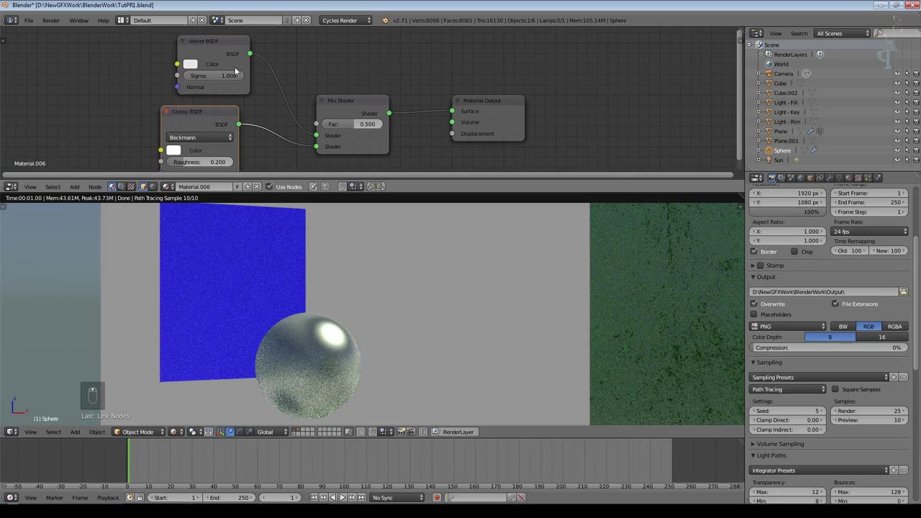
Step: Tint the Velvet BSDF's colour a pale yellow
mouse_move(245, 79)
left_mouse_down()
mouse_move(194, 79)
mouse_move(245, 79)
left_mouse_up()
left_click(191, 64)
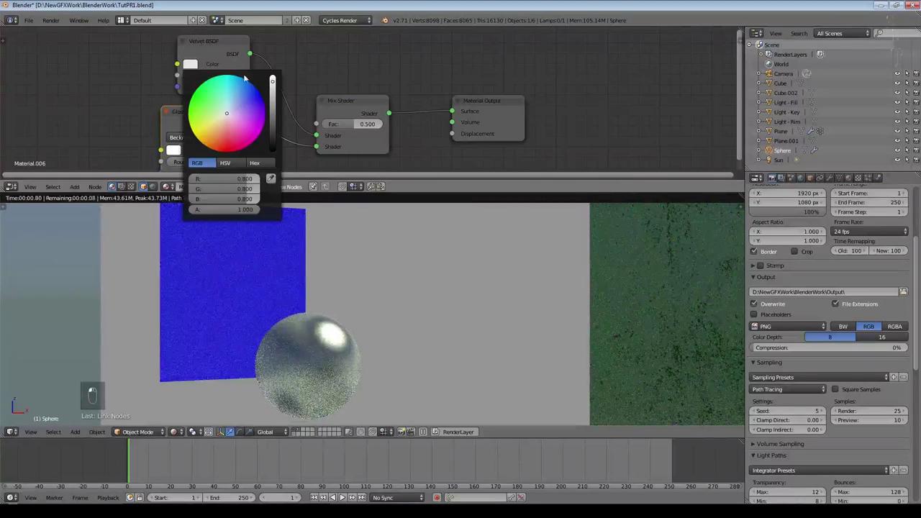
left_click(225, 117)
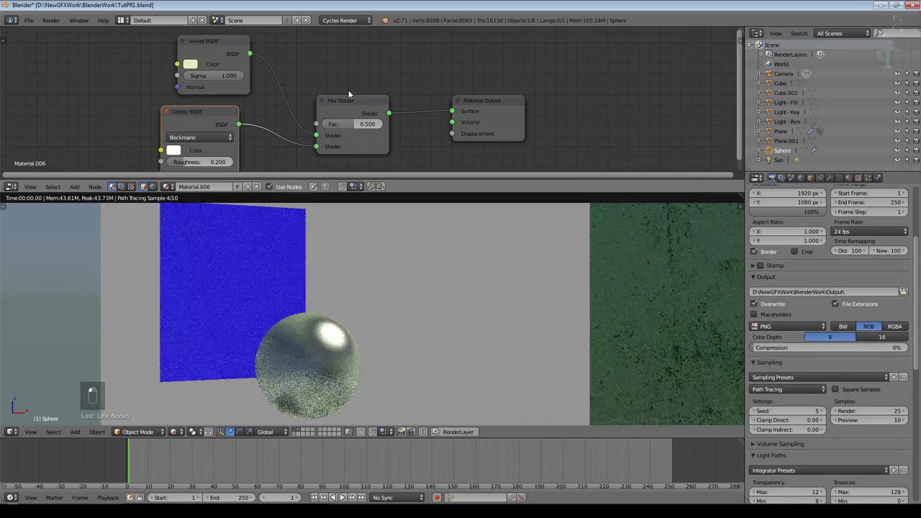
Step: Adjust the shader mix to a Velvet Sigma of 1.000, a Glossy roughness of 0.108 and a Mix Shader factor of 0.136
left_click_drag(222, 78, 205, 77)
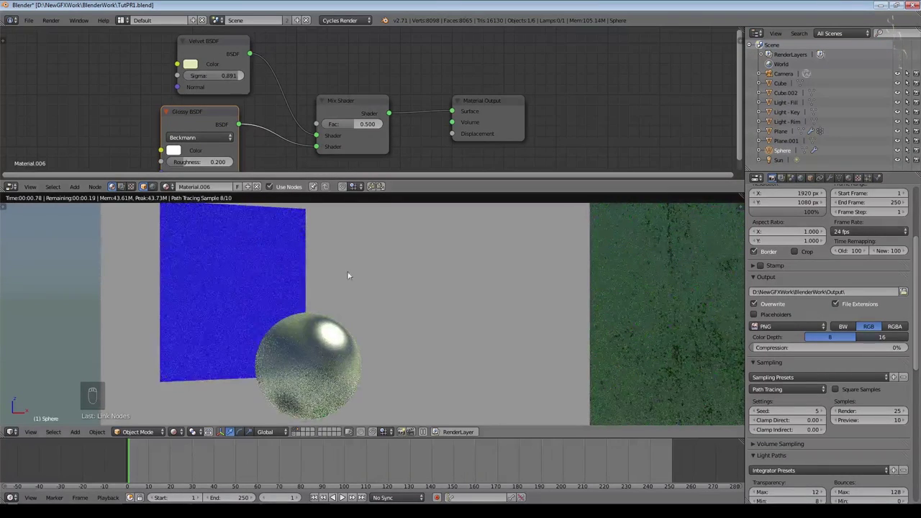
left_click_drag(215, 162, 200, 162)
left_click_drag(360, 123, 343, 124)
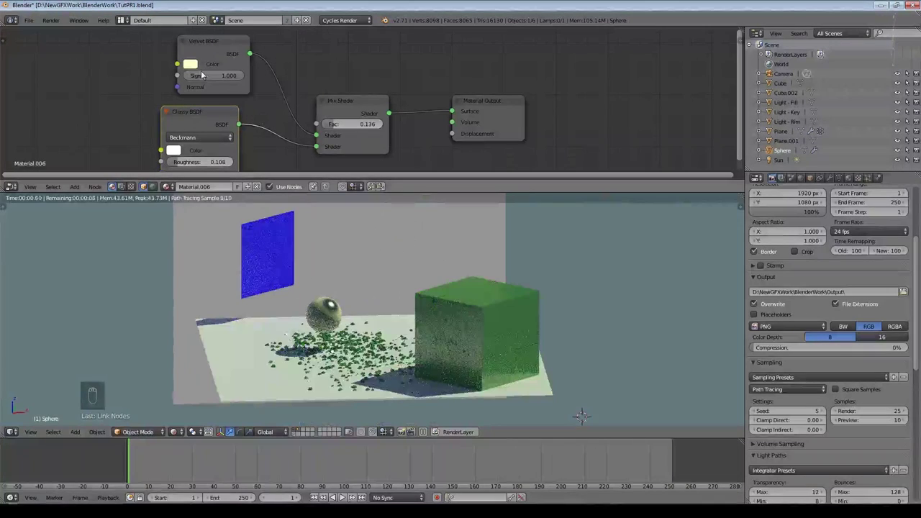
Step: Duplicate the Mix Shader after the Velvet BSDF and blend in a new pale yellow Diffuse BSDF with a factor of 0.709
scroll(278, 100, "up", 1)
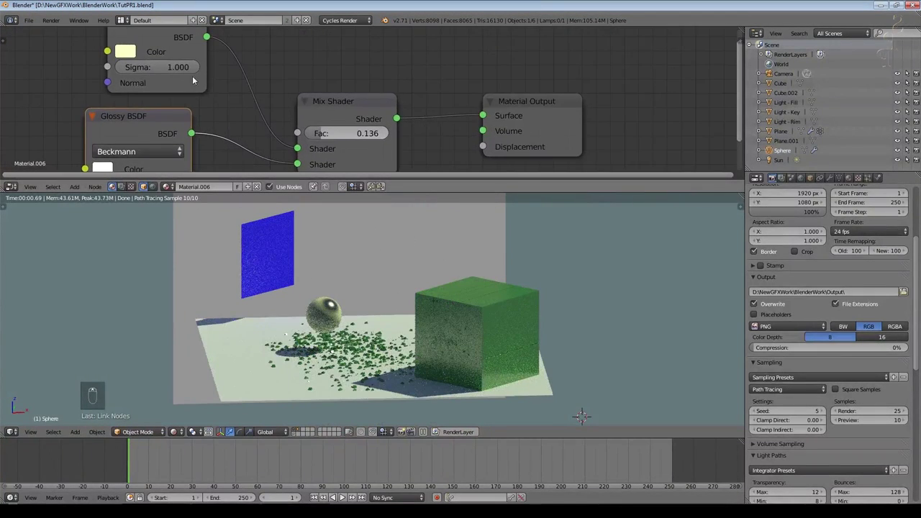
left_click_drag(200, 62, 59, 22)
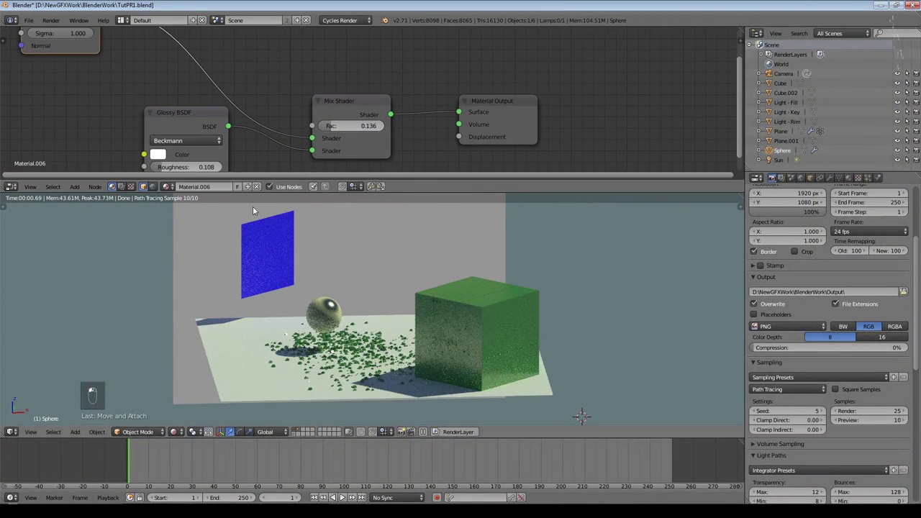
scroll(255, 209, "down", 4)
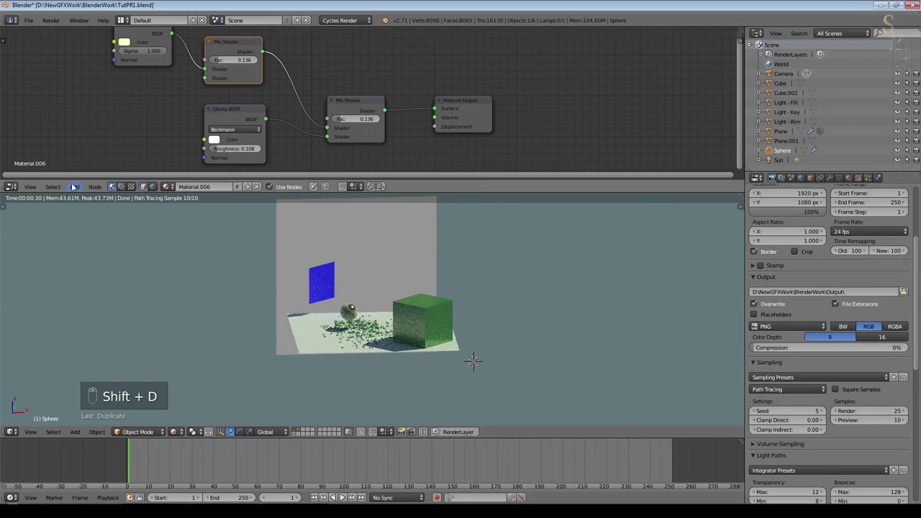
left_click(74, 186)
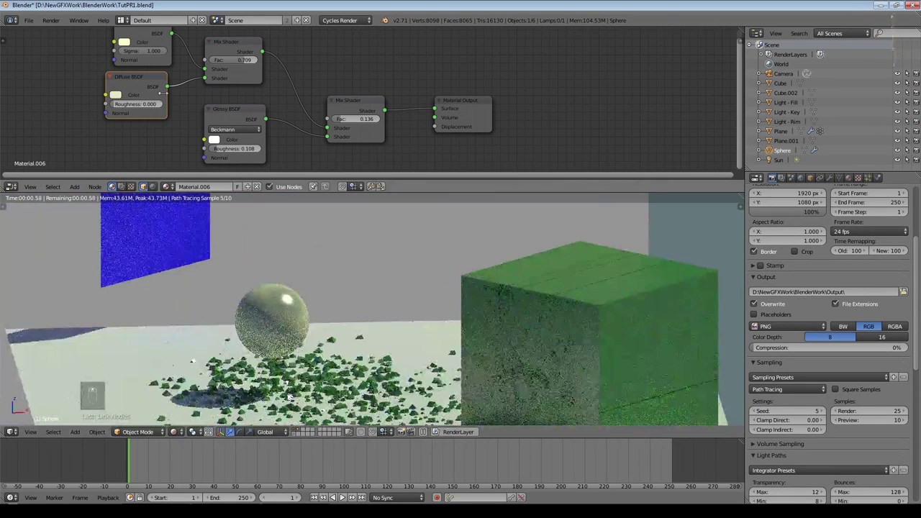
Step: Shift the Diffuse BSDF's colour to a warm off-white
left_click(120, 95)
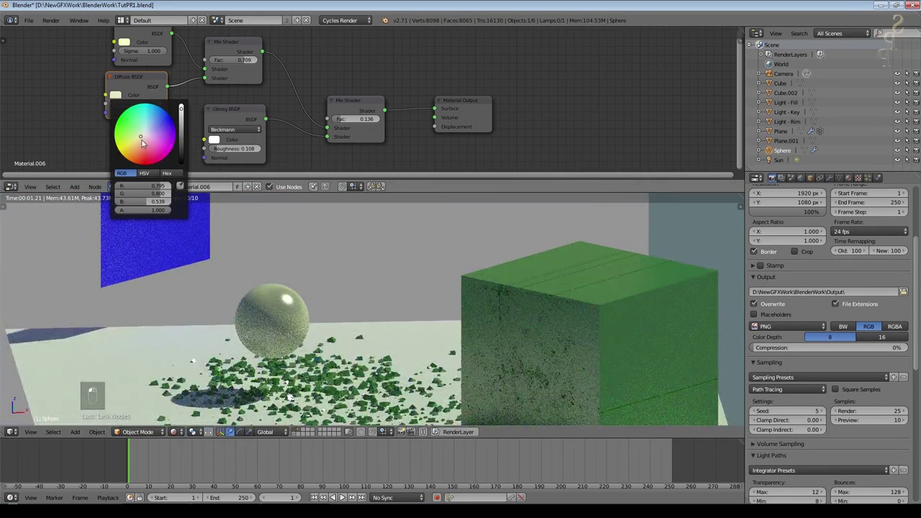
left_click(143, 142)
left_click(148, 143)
Step: Set the velvet-diffuse mix factor to 0.600, the final mix factor to 0.382, Velvet Sigma to 0.091 and Glossy roughness to 0.175
left_click_drag(244, 60, 223, 59)
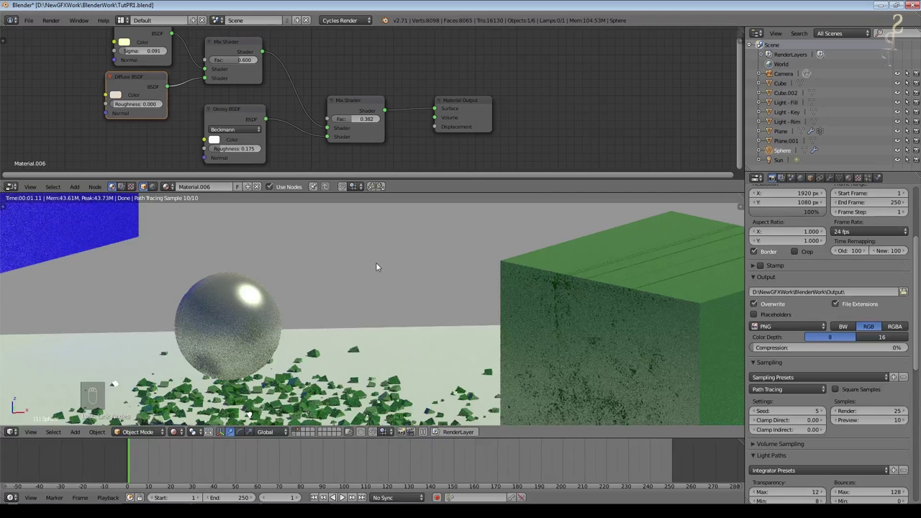
scroll(108, 123, "down", 1)
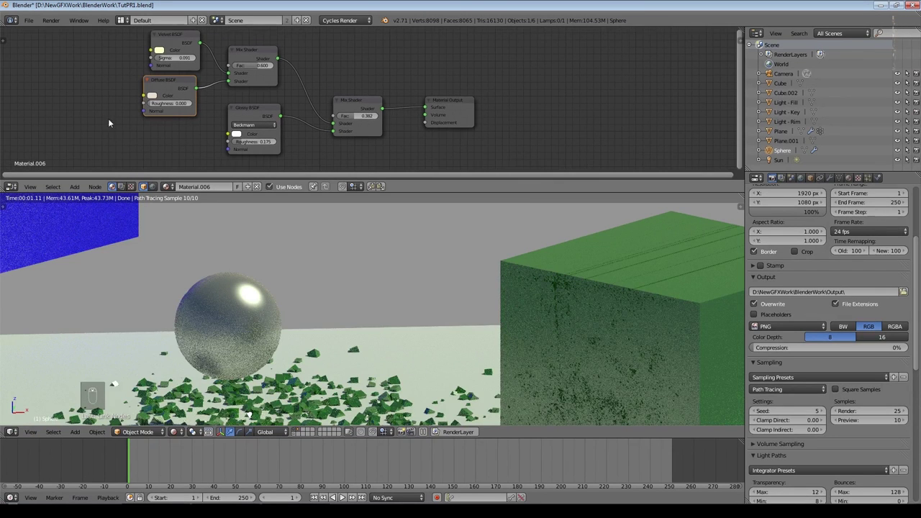
scroll(336, 319, "down", 2)
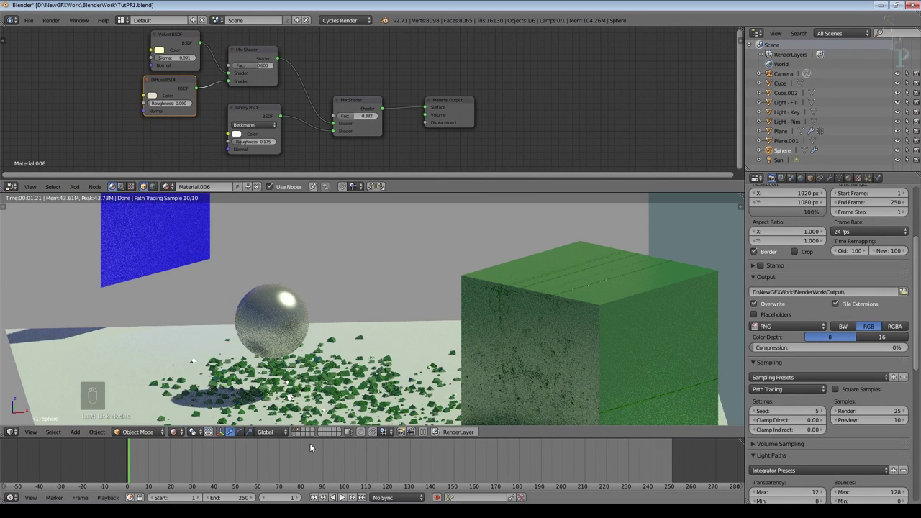
Step: Return the viewport to Solid shading and select the large cube
left_click(176, 432)
left_click(206, 397)
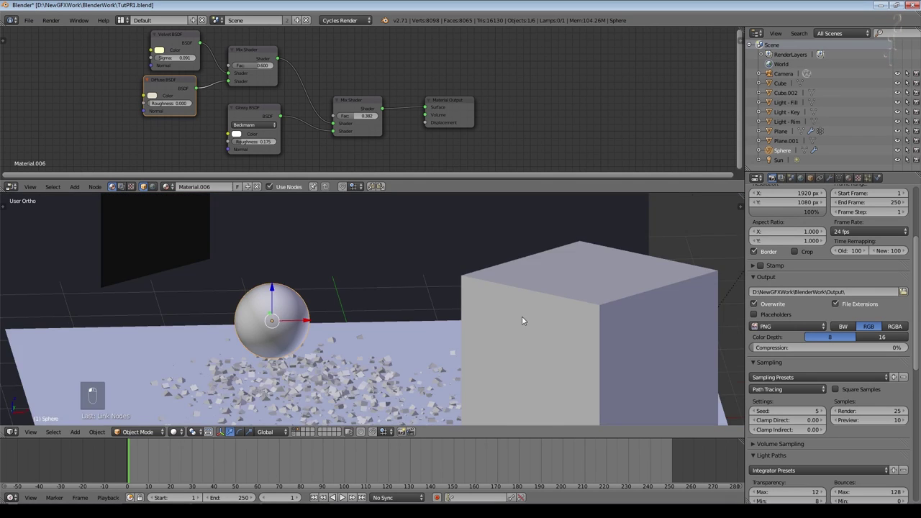
key("KP_5")
right_click(582, 368)
scroll(473, 359, "down", 4)
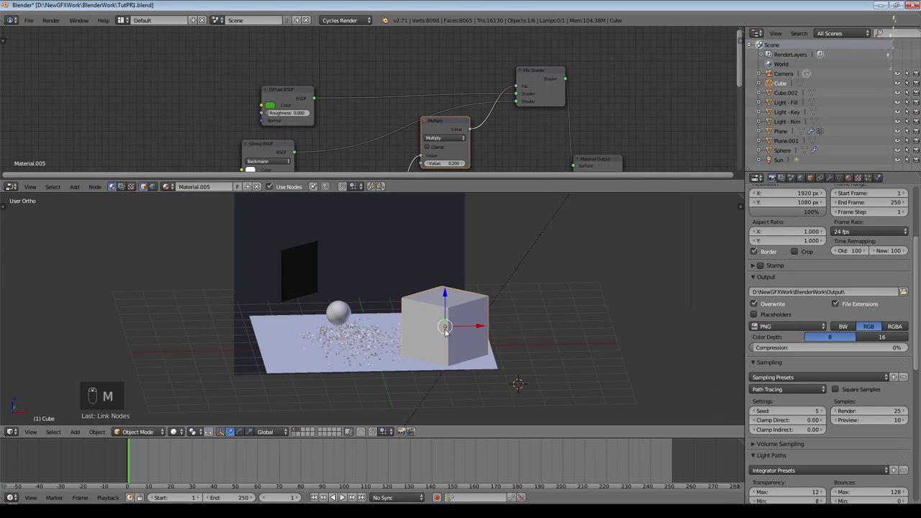
Step: Isolate the cube and Sun lamp for a Rendered viewport preview, and reveal all objects again to examine the cube's top face
right_click(517, 270, "shift")
key("shift+h")
left_click(176, 432)
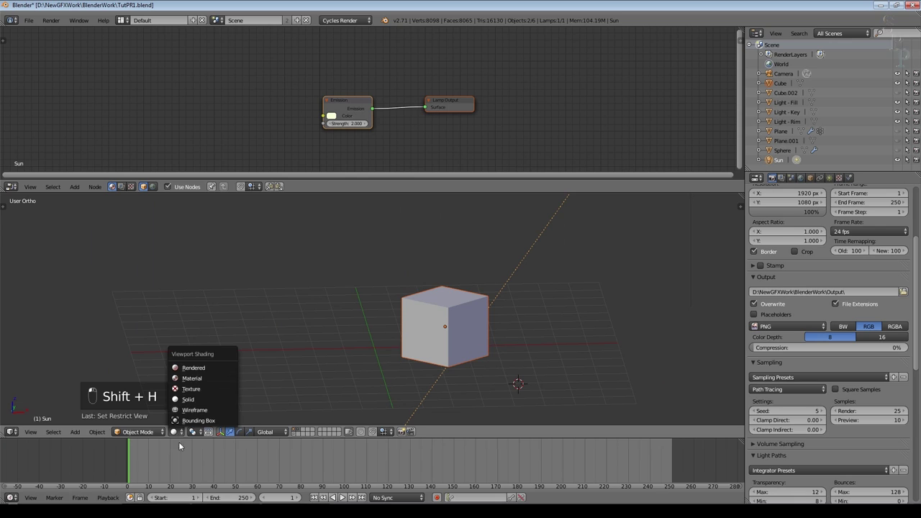
left_click(176, 432)
left_click(207, 380)
key("alt+h")
mouse_move(506, 335)
middle_mouse_down()
mouse_move(502, 362)
mouse_move(434, 269)
middle_mouse_up()
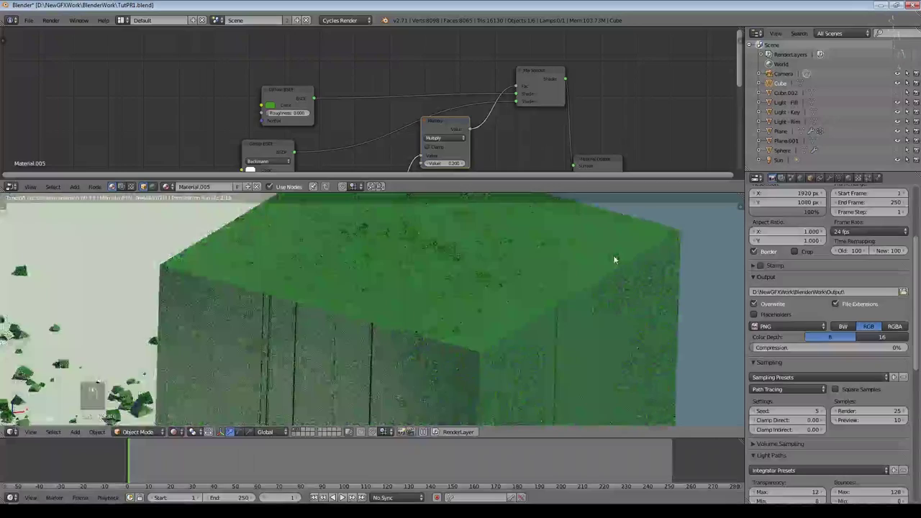
middle_click_drag(614, 255, 511, 330)
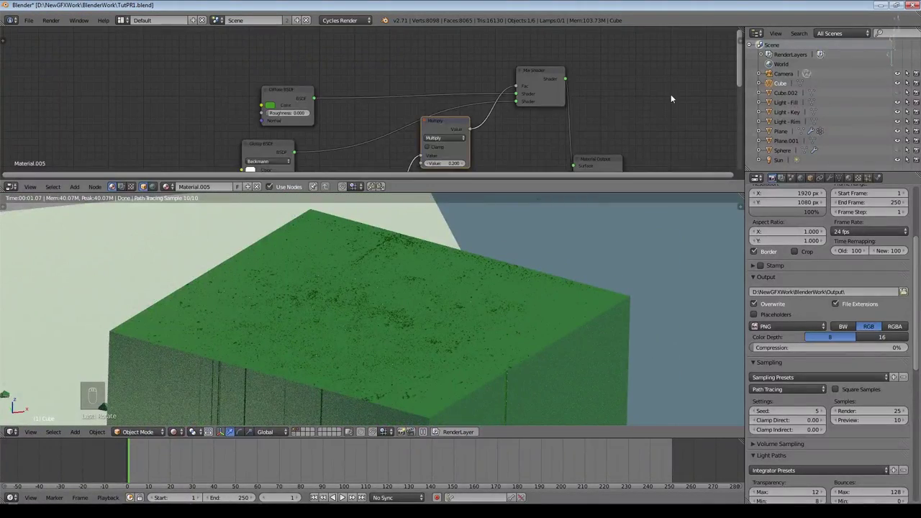
scroll(669, 94, "down", 3)
middle_click_drag(640, 116, 607, 49)
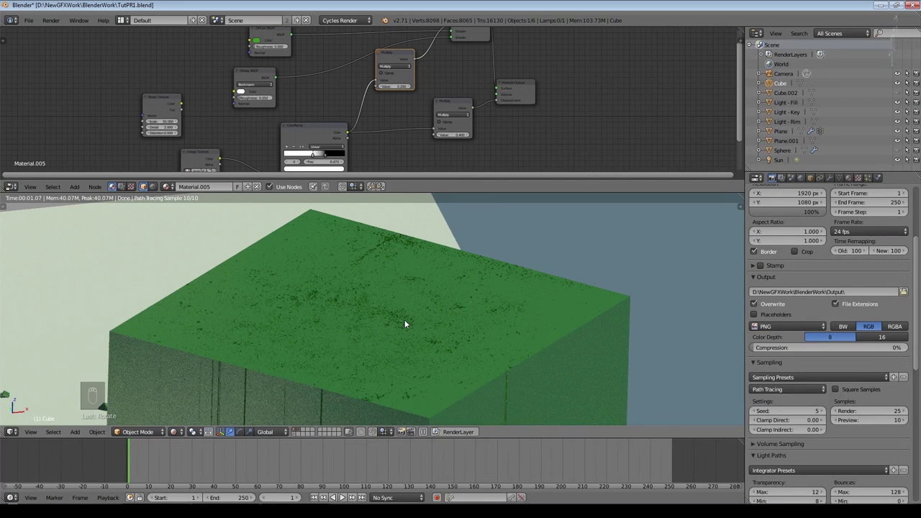
Step: Disconnect the Multiply node from the cube material's Displacement output and show the selected cube in Texture viewport shading
left_click_drag(496, 100, 493, 106)
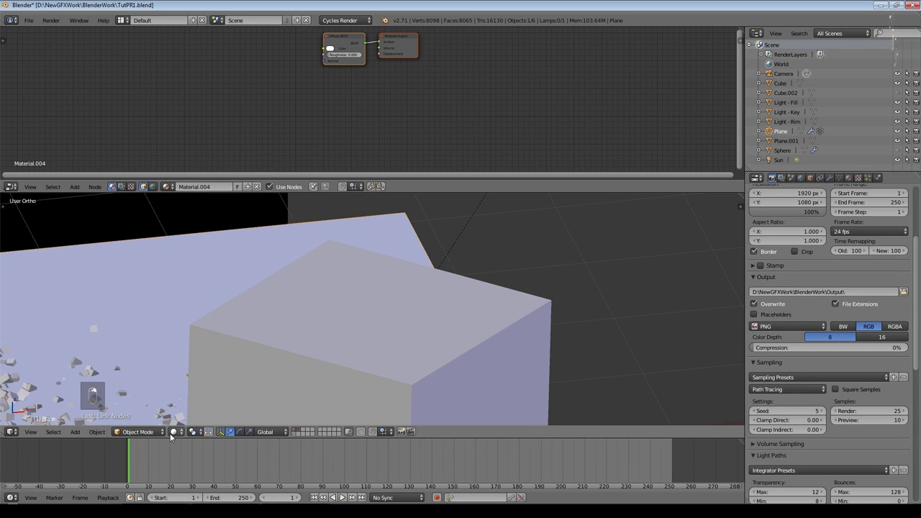
left_click(174, 432)
left_click(189, 376)
mouse_move(189, 377)
middle_mouse_down()
mouse_move(247, 299)
mouse_move(267, 332)
mouse_move(326, 349)
mouse_move(335, 365)
mouse_move(363, 358)
middle_mouse_up()
right_click(315, 343)
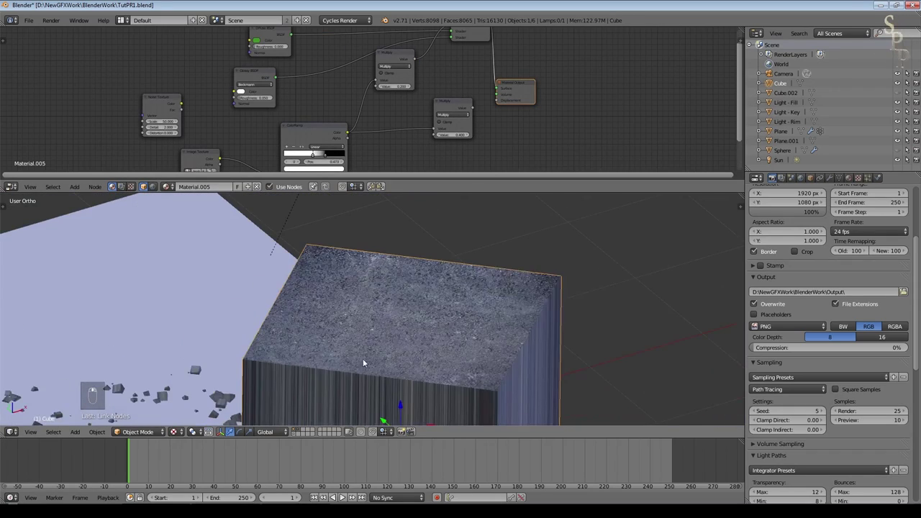
Step: Subdivide the cube's top face in Edit Mode with 50 cuts
key("Tab")
key("w")
left_click(413, 336)
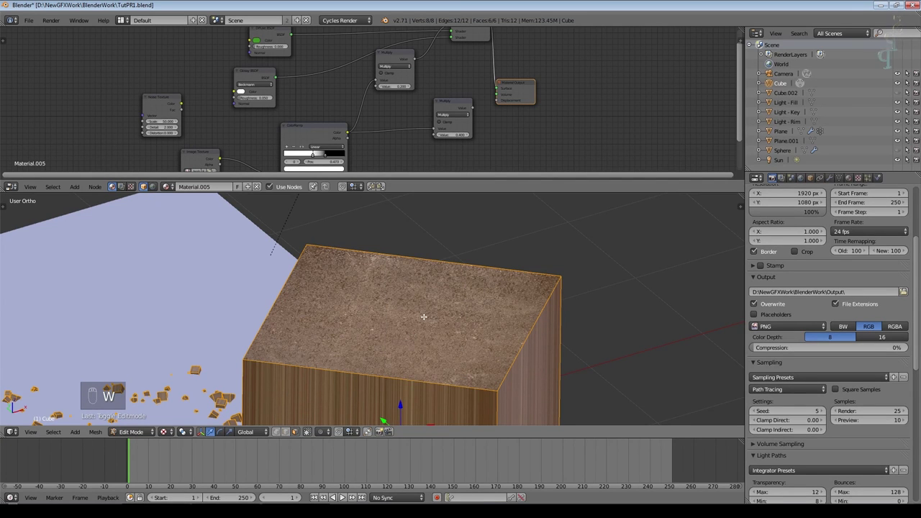
key("w")
left_click(462, 265)
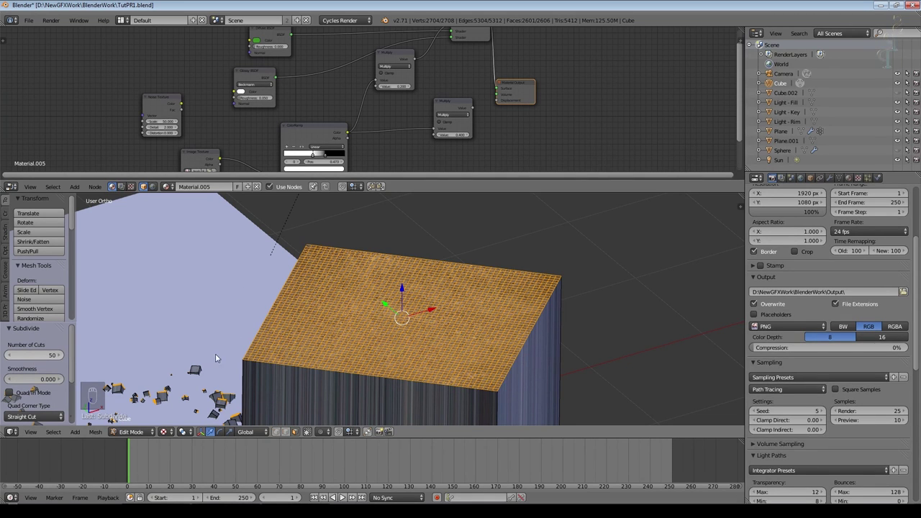
Step: Return to Object Mode and remove the particle system that scatters the crumbs
key("KP_7")
key("Escape")
key("Escape")
key("Escape")
key("Escape")
key("Escape")
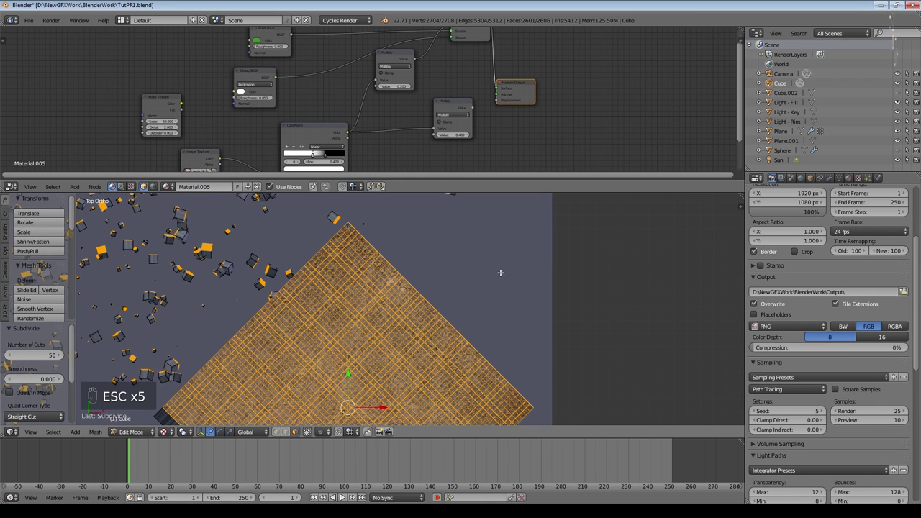
key("Tab")
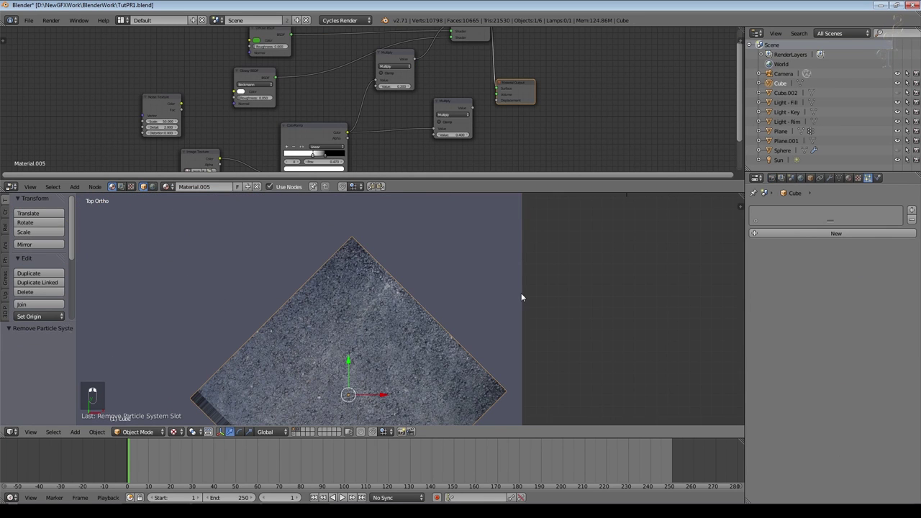
Step: Subdivide the cube's already subdivided top face once more for a denser grid
key("Tab")
middle_click_drag(522, 297, 323, 295)
key("w")
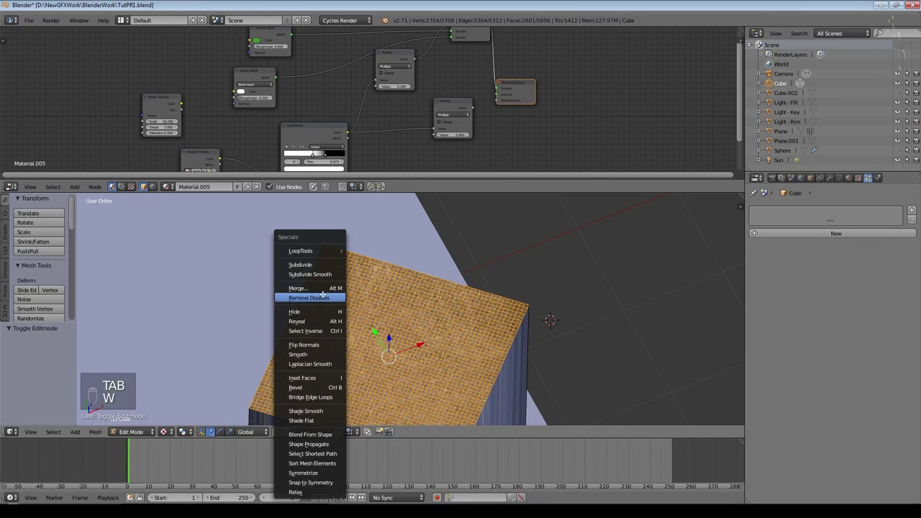
left_click(324, 294)
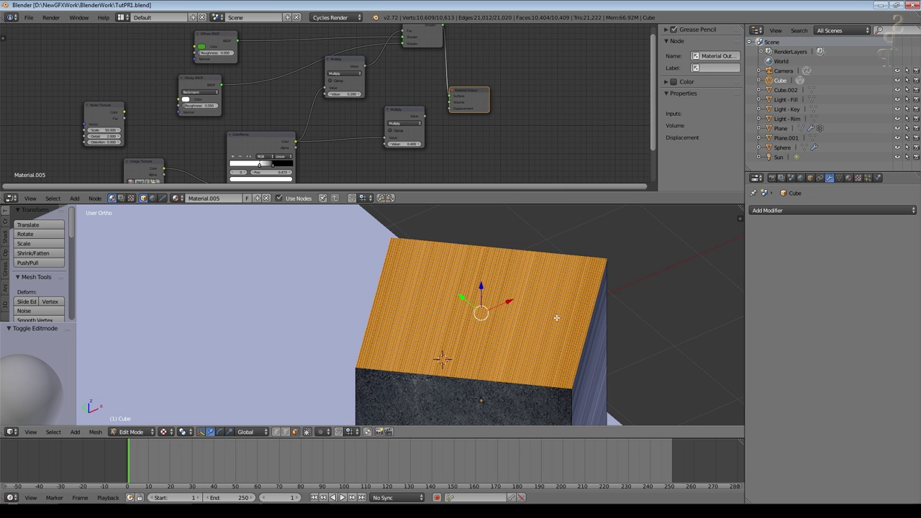
Step: Add a Displace modifier to the cube
left_click(820, 210)
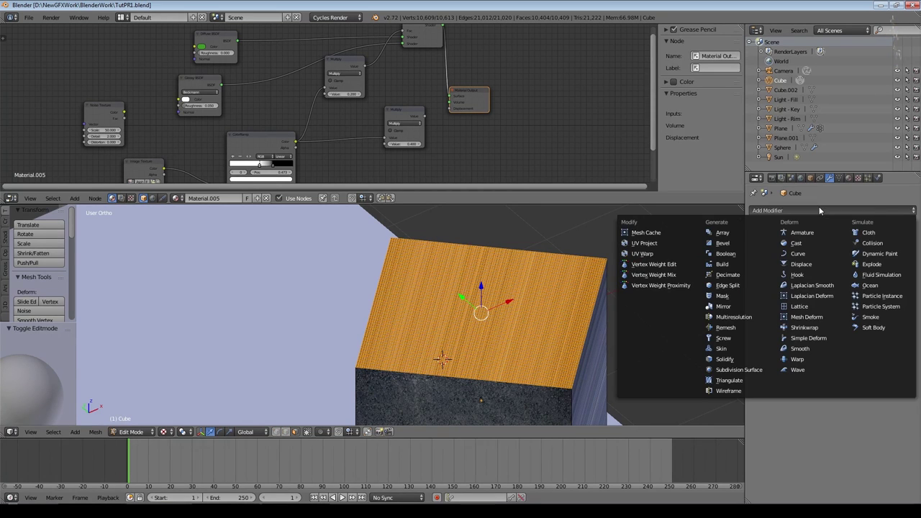
left_click(801, 265)
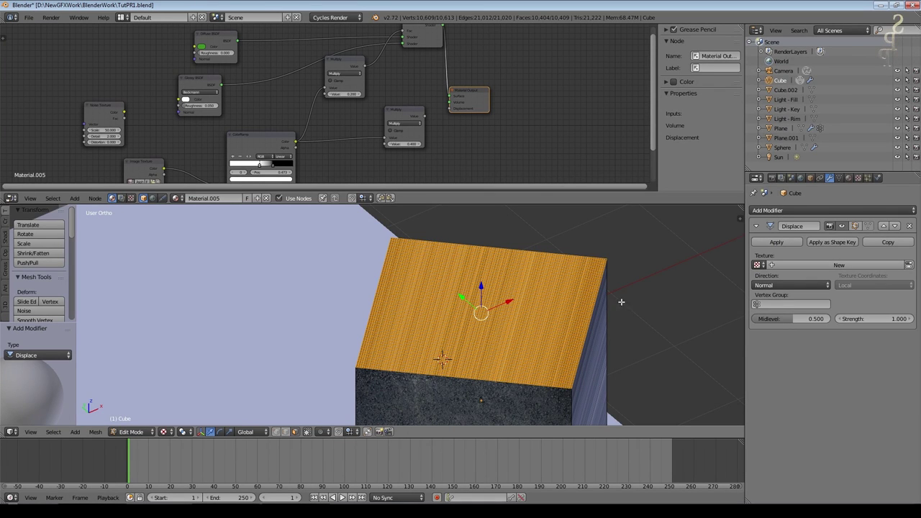
key("Tab")
key("Tab")
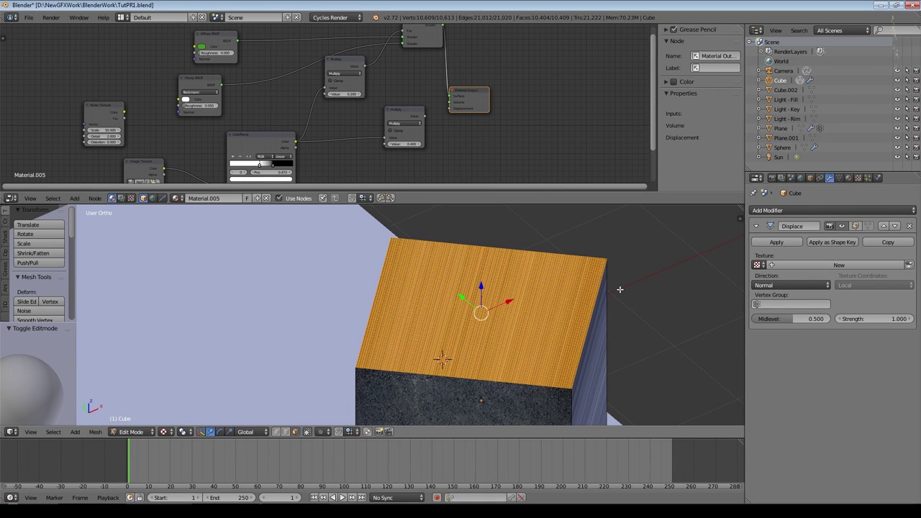
Step: UV-unwrap the cube's top face from the top view with Project from View (Bounds)
key("KP_7")
scroll(584, 294, "down", 3)
key("u")
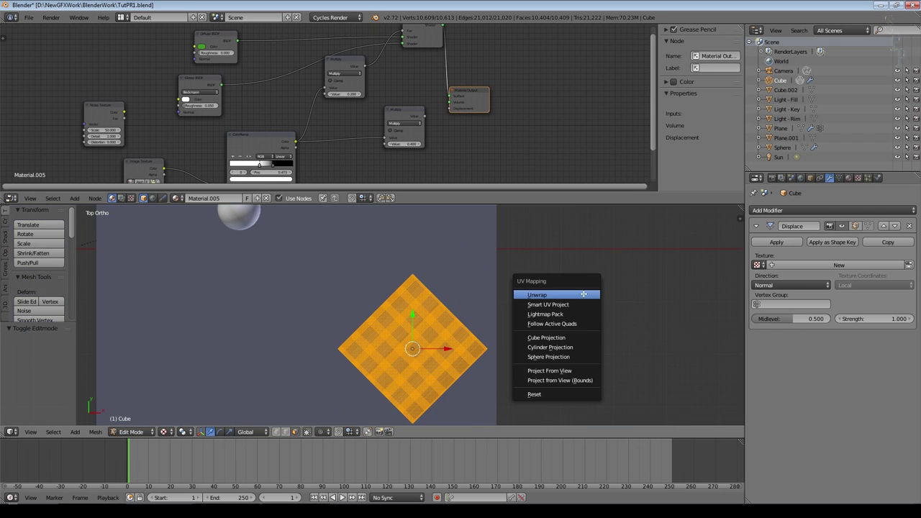
left_click(579, 382)
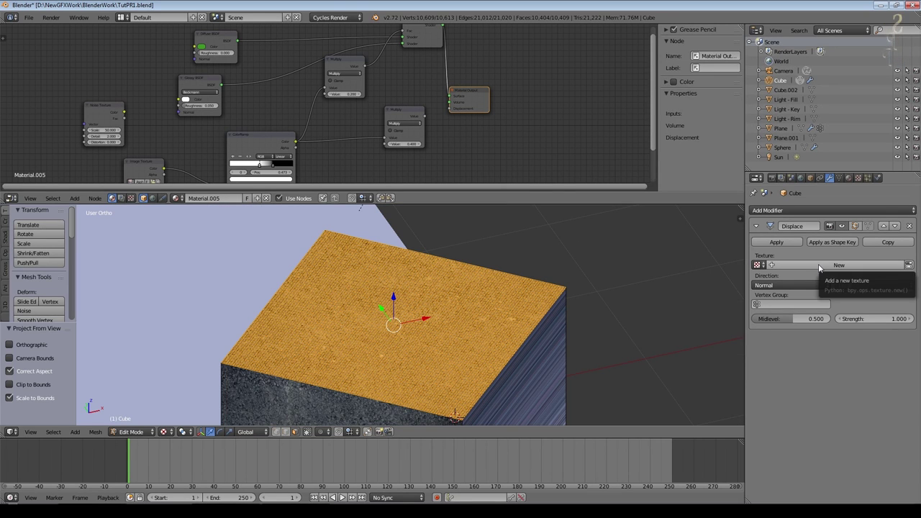
Step: Give the Displace modifier a new texture and map it by UV coordinates using UVMap
left_click(818, 265)
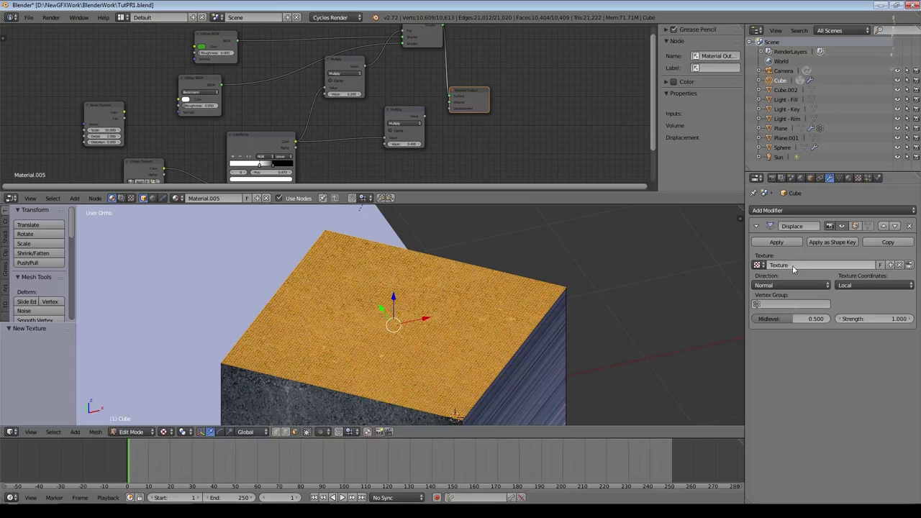
left_click(848, 285)
left_click(844, 242)
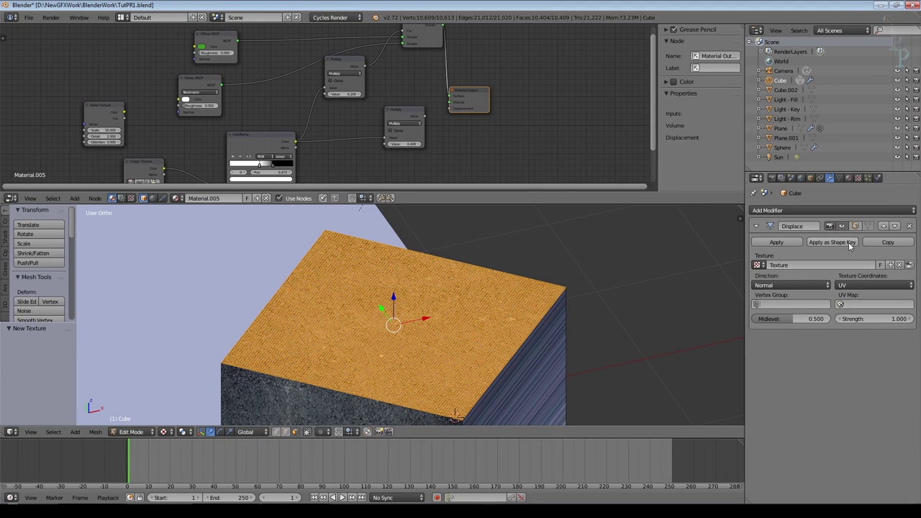
left_click(874, 305)
left_click(830, 317)
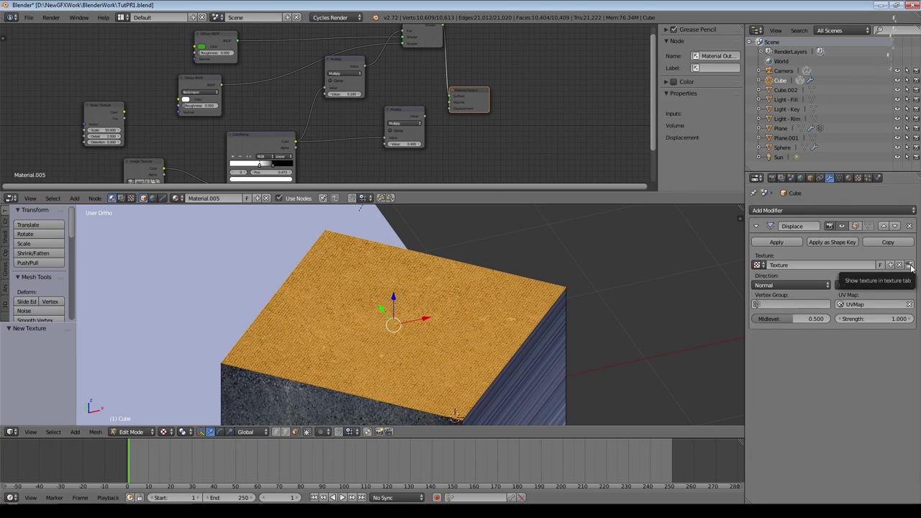
Step: Load AsphaltCloseups0087_L.jpg into the displacement texture and view the displaced cube in Object Mode
left_click(910, 265)
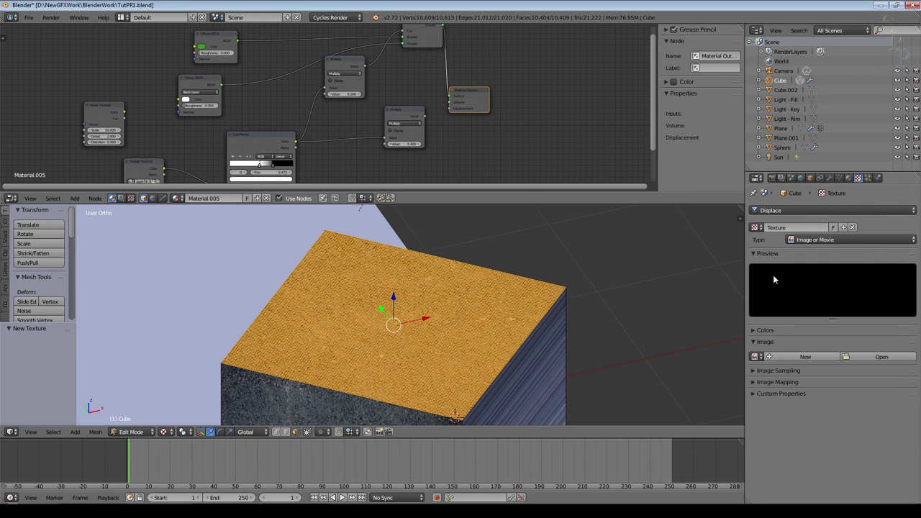
left_click(755, 255)
left_click(755, 293)
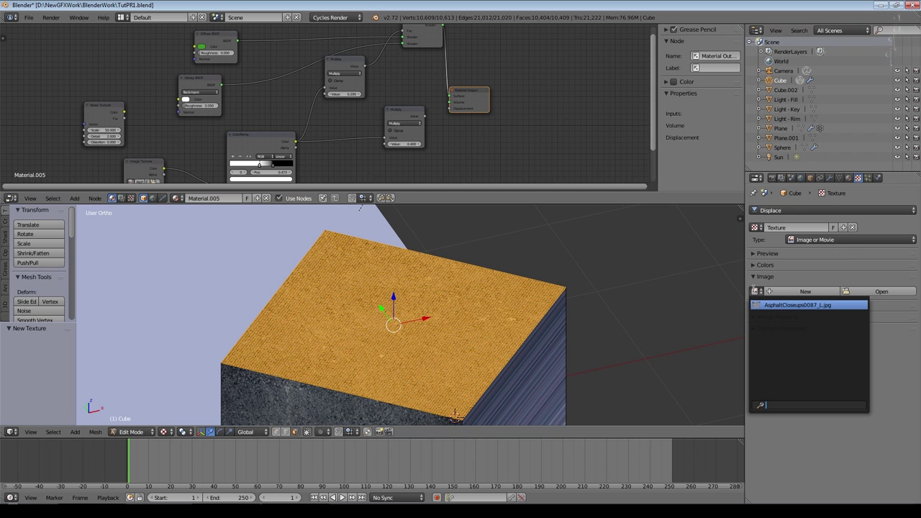
left_click(763, 305)
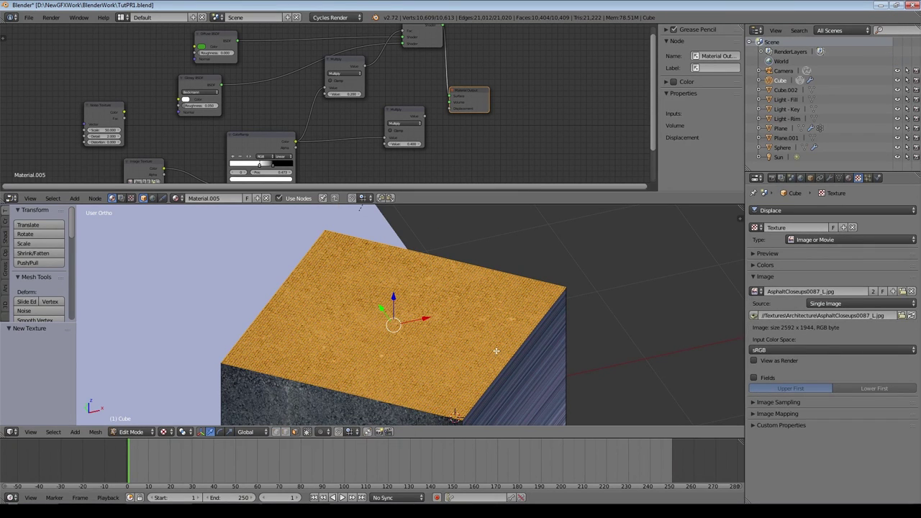
key("Tab")
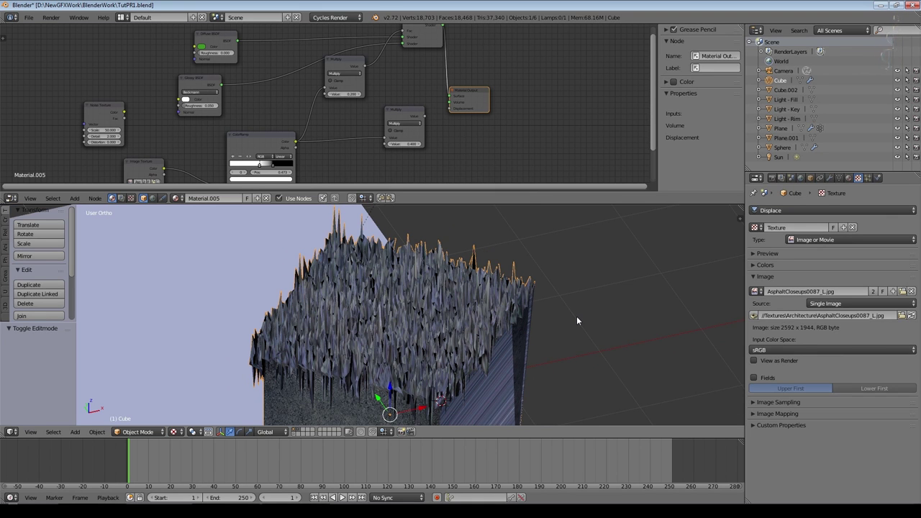
middle_click_drag(621, 317, 322, 408)
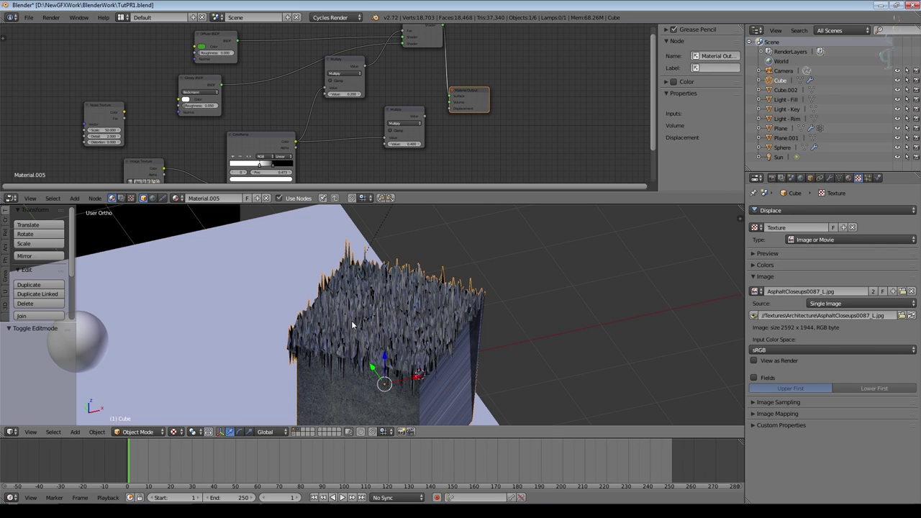
Step: Create a vertex group for the cube's top face and use it to limit the Displace modifier
key("Tab")
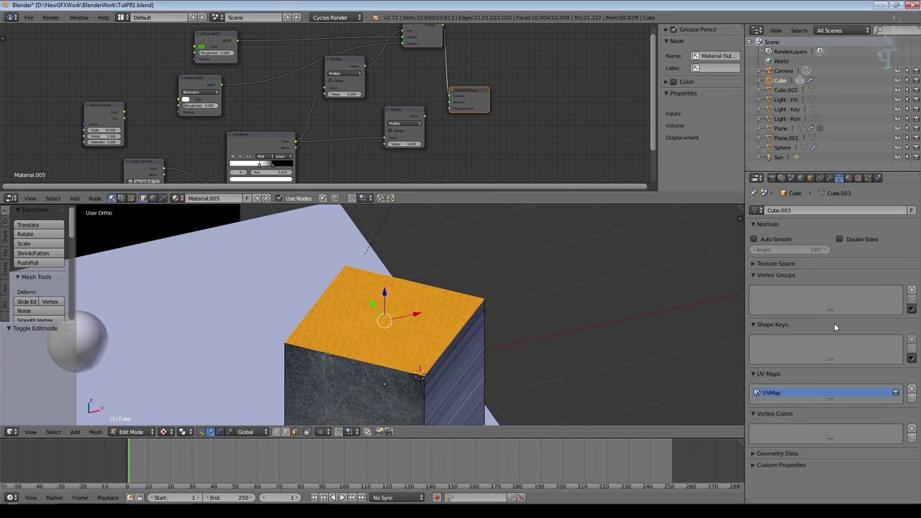
left_click(913, 291)
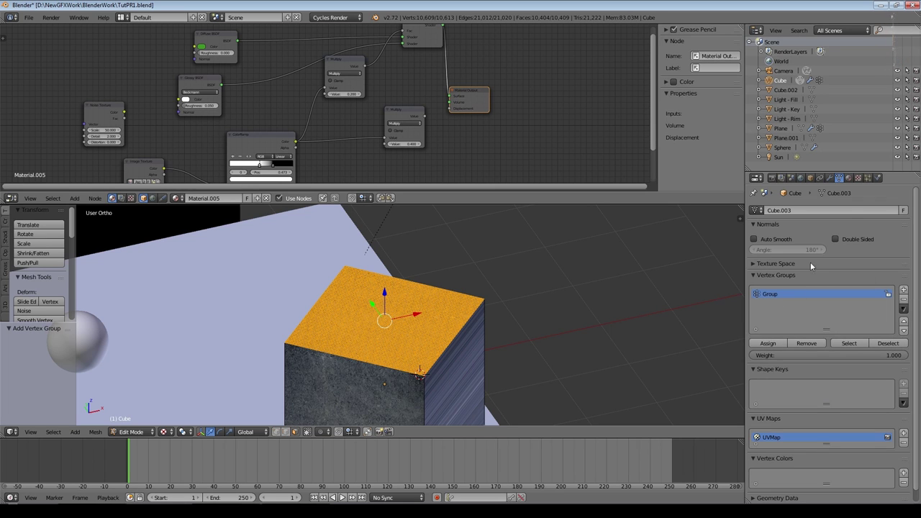
left_click(829, 178)
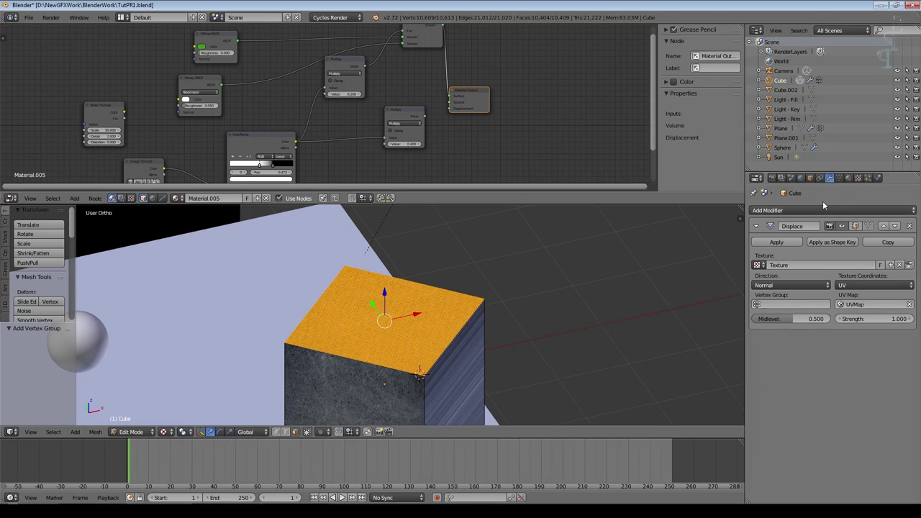
left_click(798, 304)
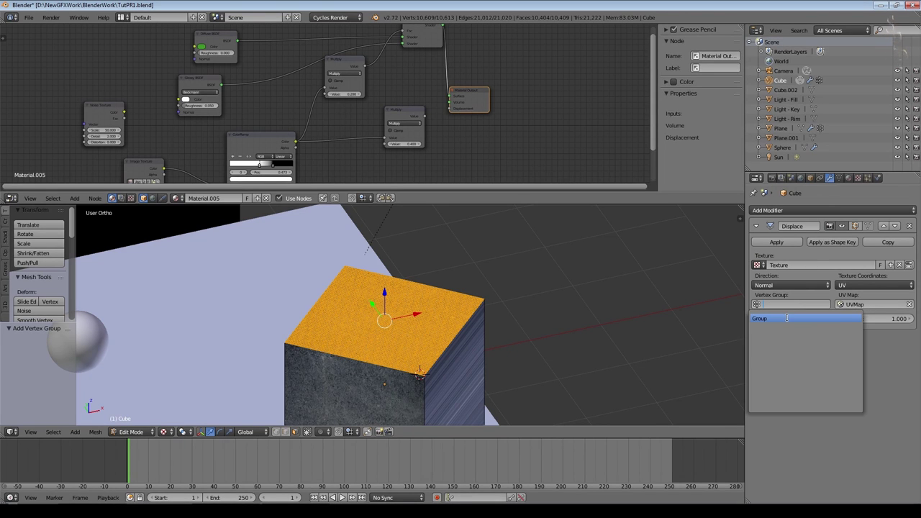
left_click(786, 318)
key("Tab")
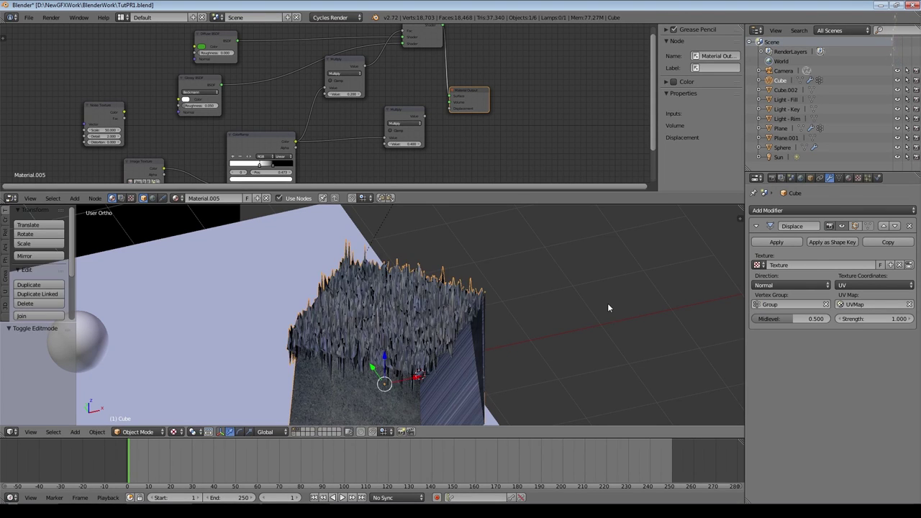
scroll(455, 348, "down", 2)
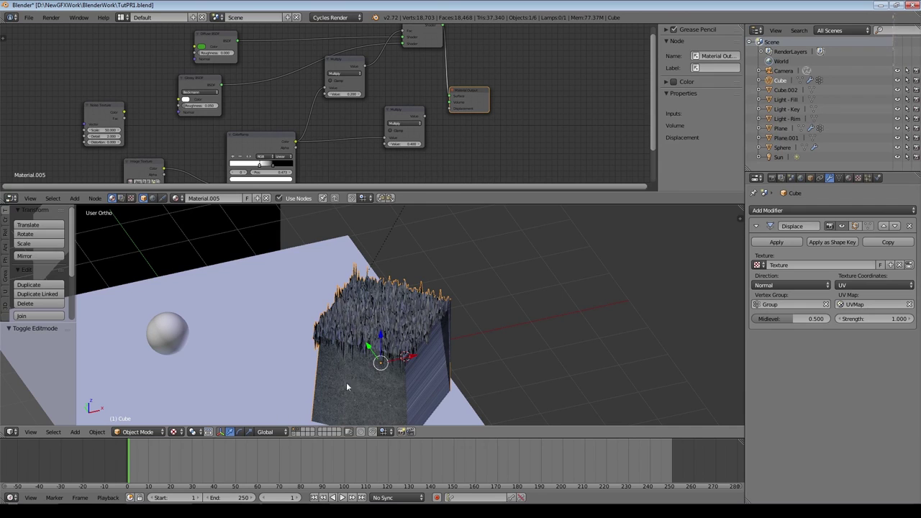
Step: Cancel a loop cut attempt on the cube in Edit Mode and select its side faces together
key("Tab")
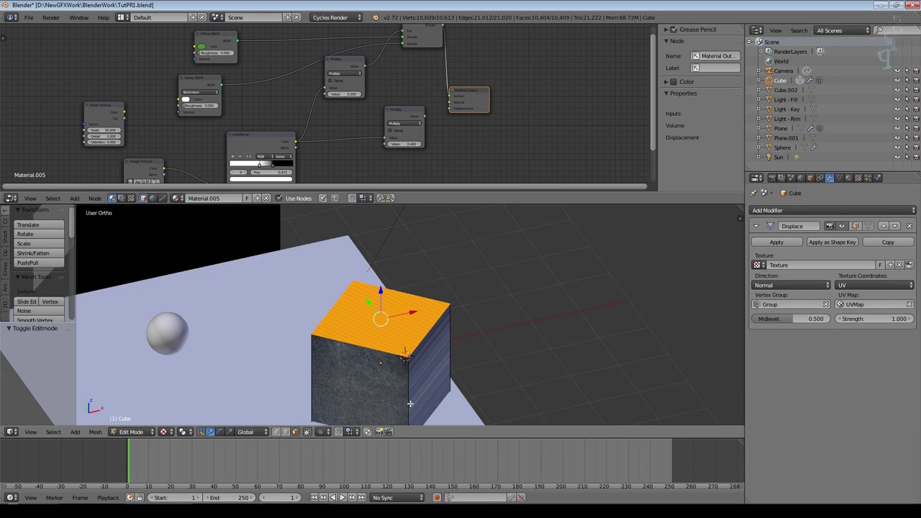
key("ctrl+r")
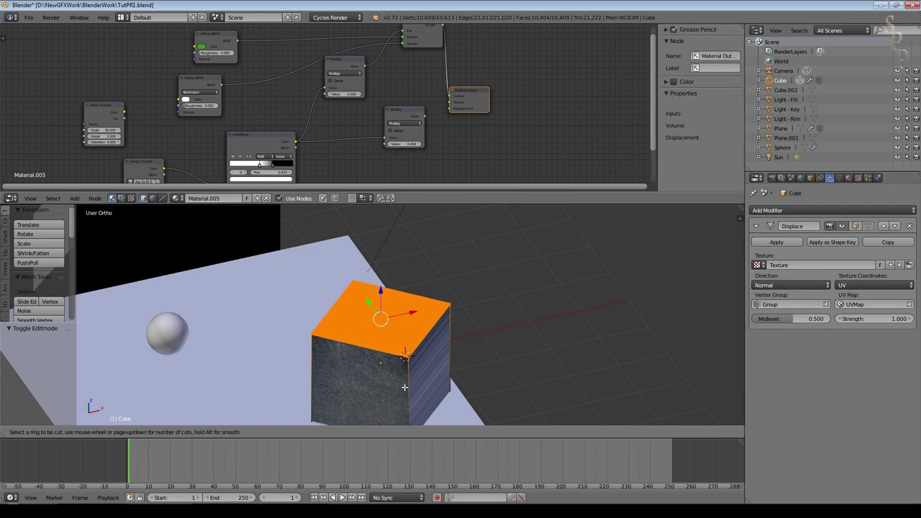
right_click(405, 387)
middle_click_drag(439, 379, 352, 376)
right_click(354, 369)
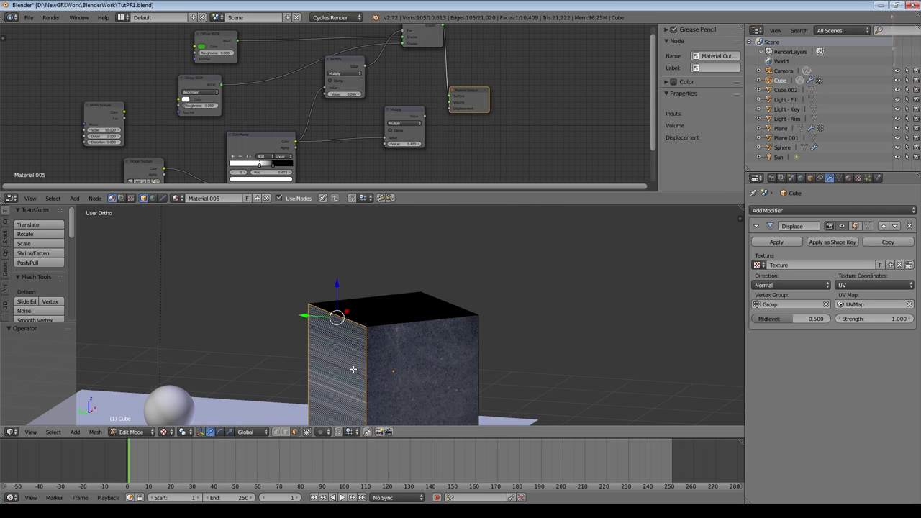
right_click(419, 374, "shift")
middle_click_drag(508, 376, 420, 314)
right_click(415, 385, "shift")
right_click(437, 331, "shift")
right_click(370, 374, "shift")
middle_click_drag(488, 353, 623, 421)
Step: Examine the cube's displaced top and side edges from several angles, briefly using wireframe display
key("Tab")
key("Tab")
middle_click_drag(393, 356, 367, 328)
key("z")
key("Tab")
key("alt+z")
scroll(514, 319, "up", 5)
middle_click_drag(634, 286, 222, 336)
middle_click_drag(501, 356, 551, 339)
scroll(373, 301, "down", 3)
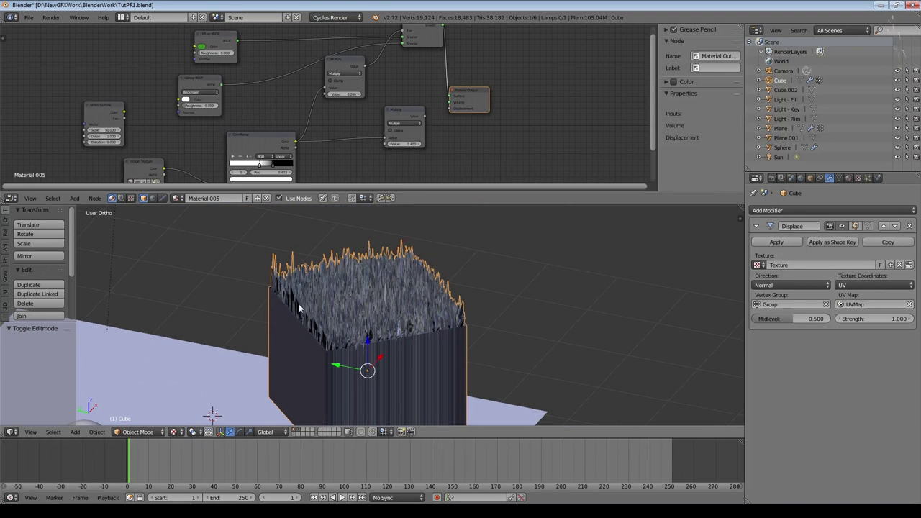
Step: Reduce the strength of the cube's Displace modifier to 0.1 and further to 0.025
left_click(875, 319)
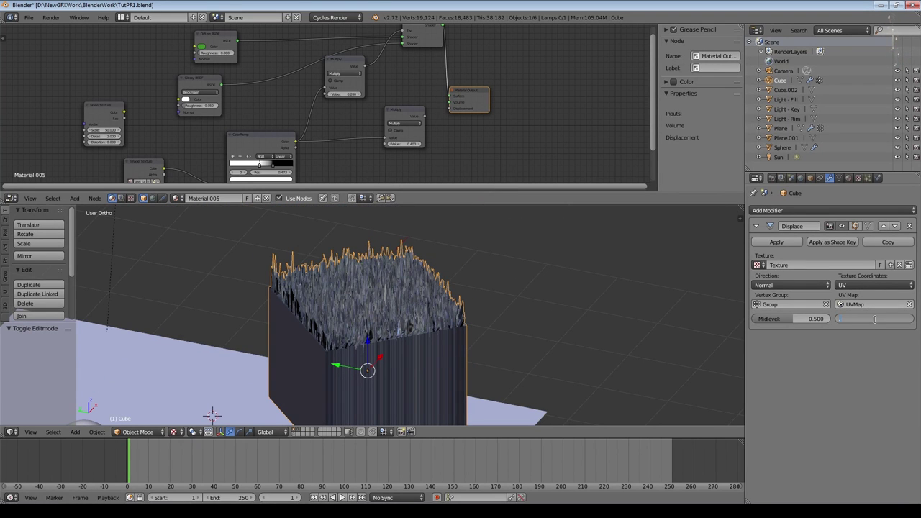
type("0.1")
key("Return")
scroll(490, 347, "up", 4)
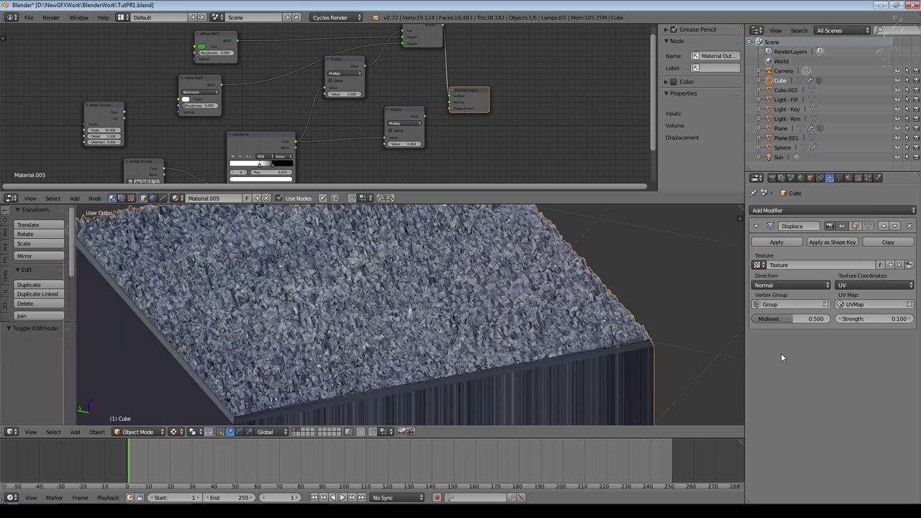
left_click(858, 321)
type("0.025")
key("Return")
Step: Examine the fine displacement on the cube's top face up close and from several angles
middle_click_drag(547, 339, 428, 314)
scroll(547, 309, "up", 4)
scroll(428, 314, "up", 3)
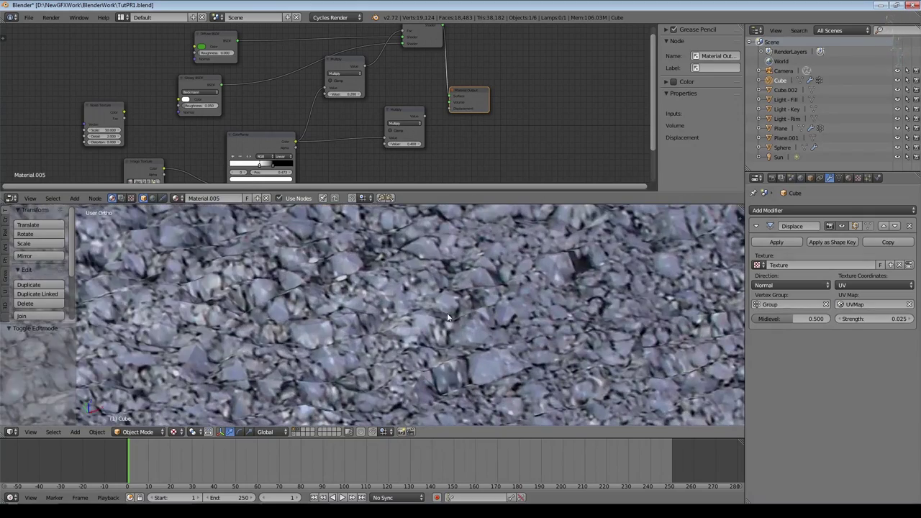
scroll(541, 334, "down", 4)
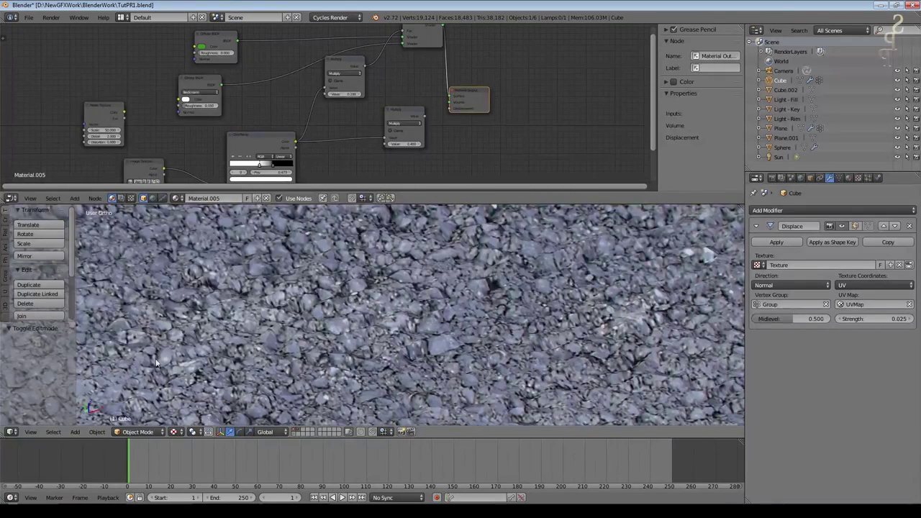
middle_click_drag(473, 349, 436, 307)
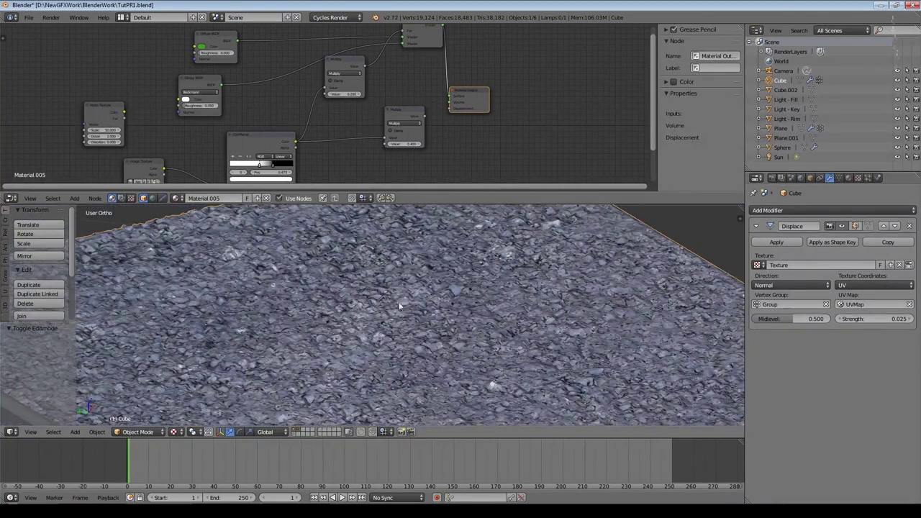
scroll(423, 266, "down", 4)
scroll(415, 290, "up", 4)
middle_click_drag(444, 311, 490, 316)
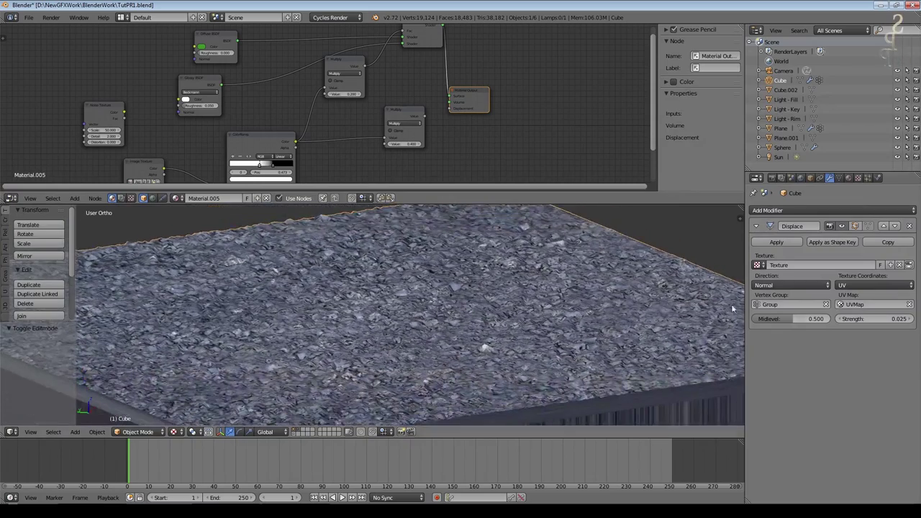
Step: Re-enter 0.025 as the Displace modifier's strength and briefly check the cube's mesh in Edit Mode
mouse_move(851, 324)
left_mouse_down()
mouse_move(901, 324)
mouse_move(862, 319)
left_mouse_up()
left_click(861, 319)
type("0.025")
key("Return")
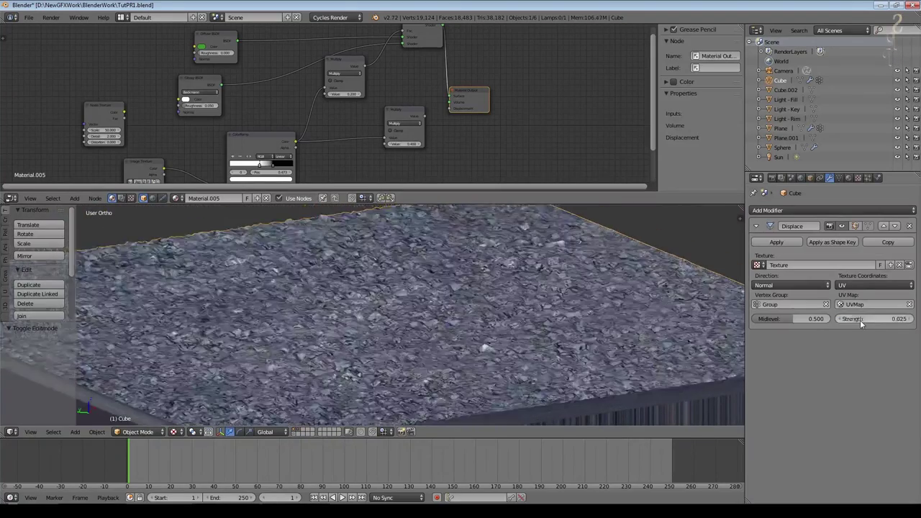
key("Tab")
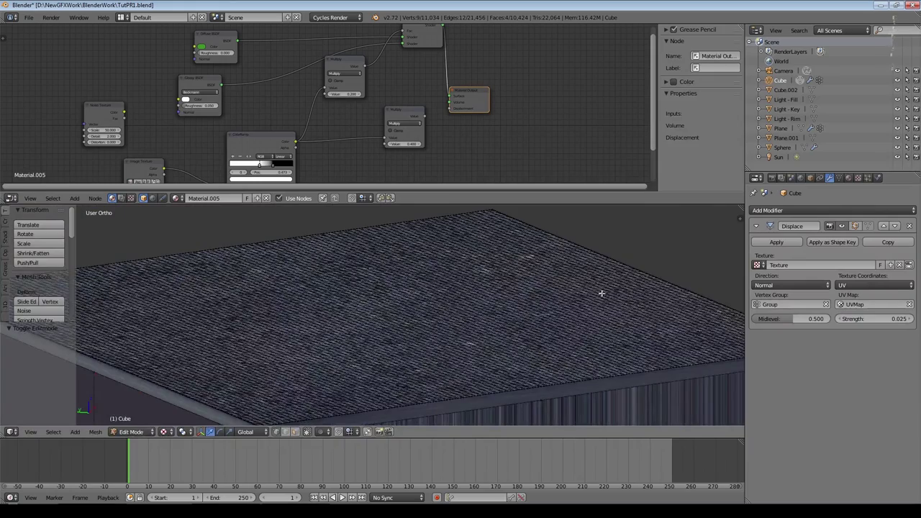
key("Tab")
Step: Preview the displaced cube in rendered shading and shade it smooth
key("shift+z")
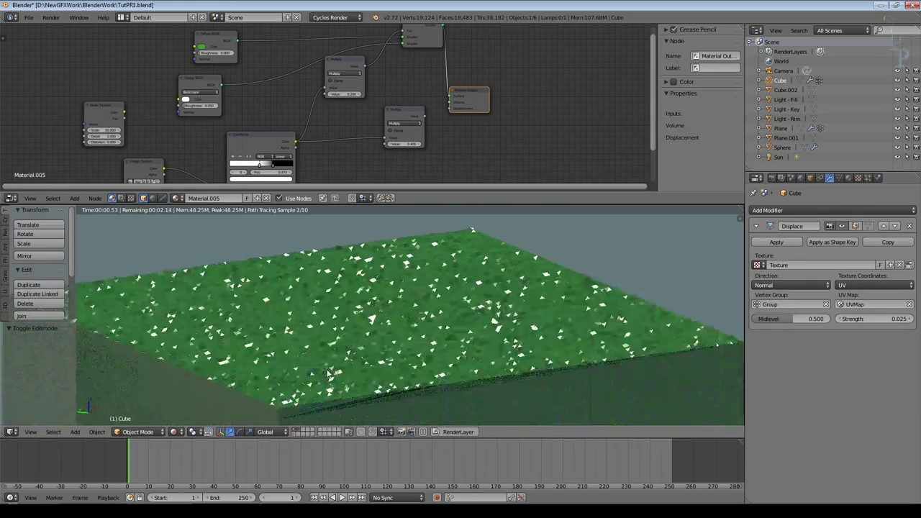
left_click(23, 278)
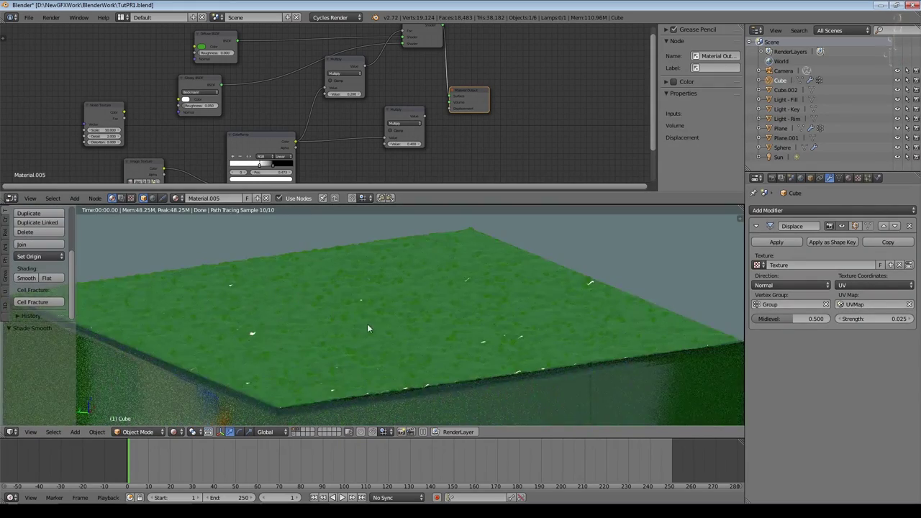
scroll(380, 339, "up", 6)
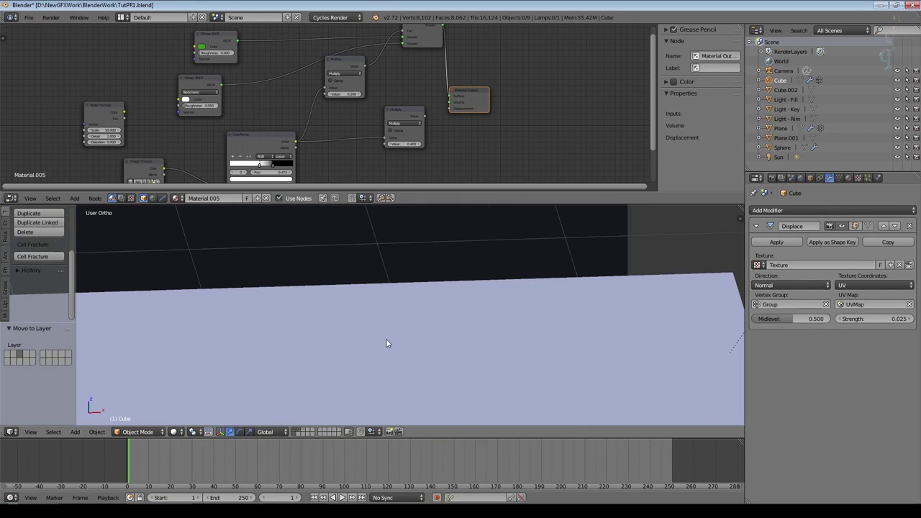
Step: Enlarge the 3D viewport over the node editor and add a mesh circle with 32 vertices and a radius of 1
scroll(386, 343, "down", 3)
middle_click_drag(428, 352, 588, 253)
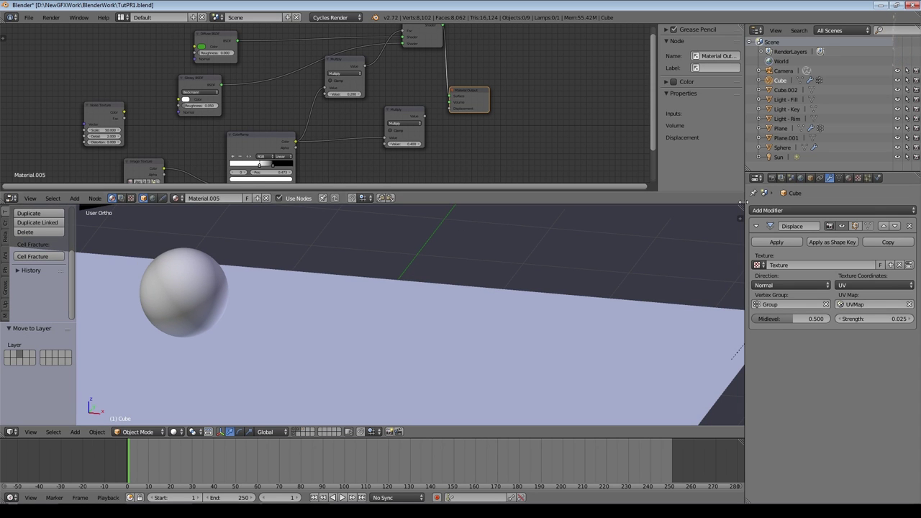
left_click_drag(722, 204, 722, 87)
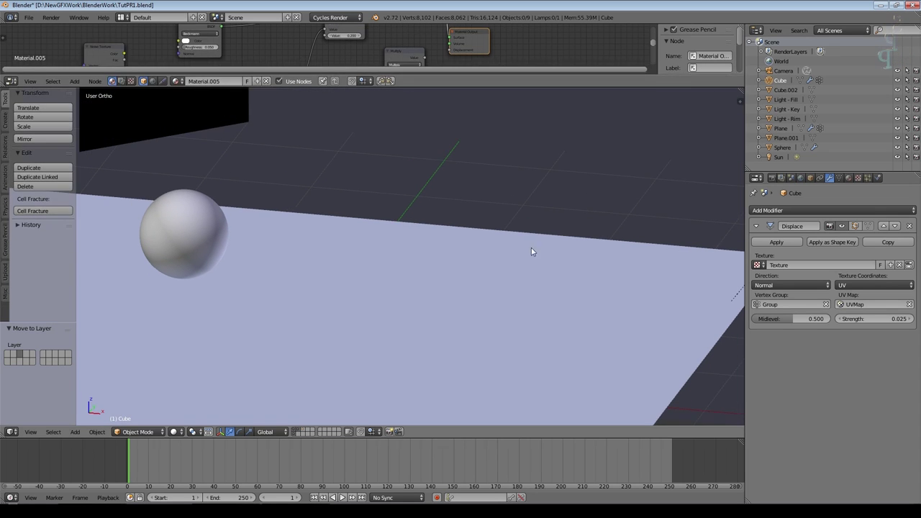
scroll(531, 251, "down", 3)
key("shift+a")
mouse_move(389, 306)
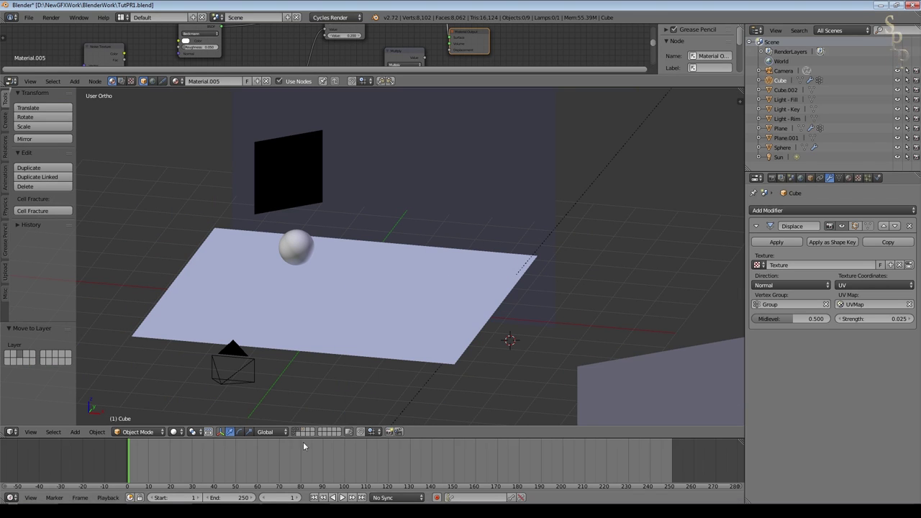
key("shift+a")
left_click(447, 130)
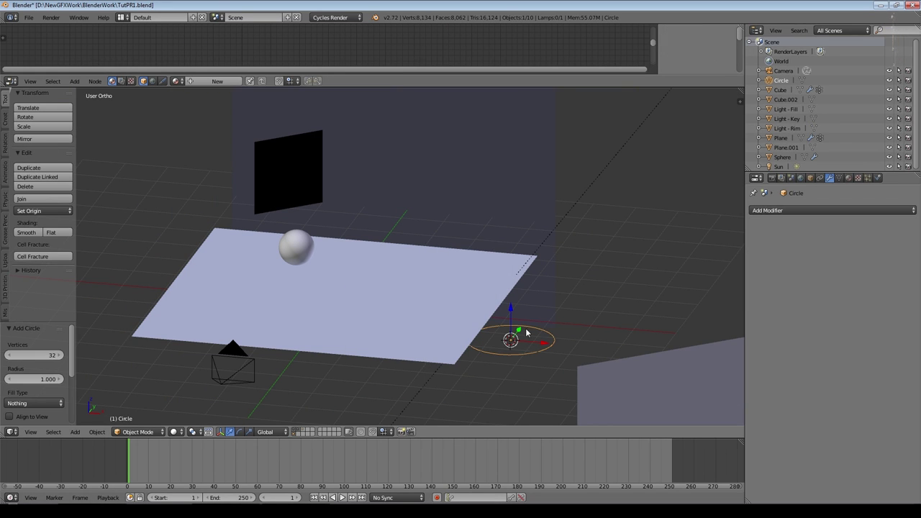
Step: In front view, extrude the circle upward along Z in Edit Mode to form an open tube
key("KP_1")
key("Tab")
key("e")
key("z")
left_click(429, 148)
Step: Add loop cuts around the tube, scaling the upper one in for a neck and the lower one by 1.846 for a belly
key("ctrl+r")
left_click(448, 274)
left_click(472, 194)
key("s")
left_click(453, 209)
key("ctrl+r")
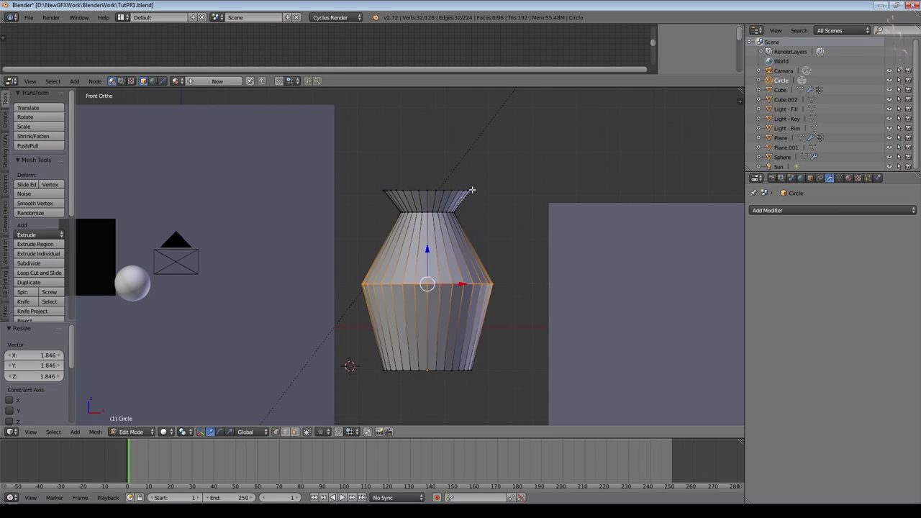
Step: Extrude the vase's top edge loop and scale it outward by about 1.24 to start the rim
right_click(473, 190, "alt")
key("e")
right_click(577, 272)
key("s")
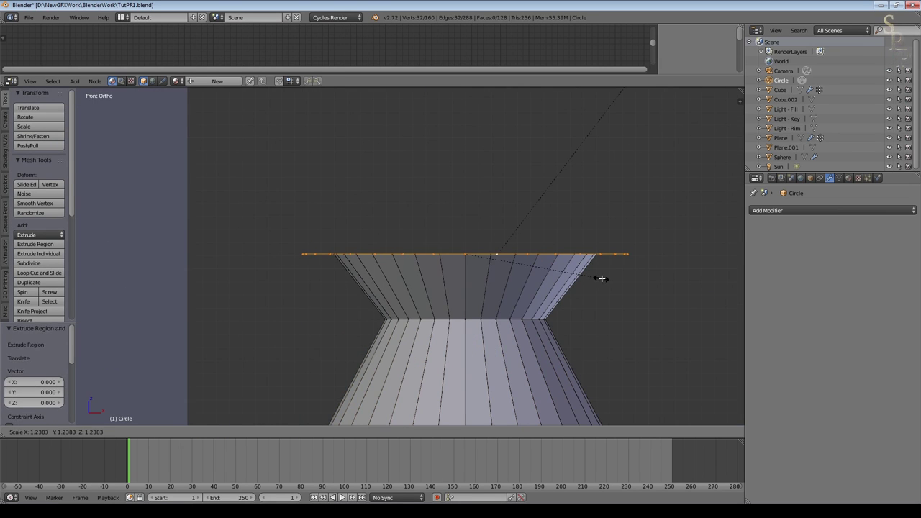
left_click(600, 278)
Step: Adjust the rim's outer loop vertically, then extrude and scale further loops to build a thick lip
left_click_drag(465, 221, 469, 245)
key("s")
left_click(623, 267)
key("e")
key("Escape")
key("s")
left_click(647, 294)
key("e")
key("Escape")
scroll(528, 297, "down", 2)
key("Tab")
key("Tab")
Step: Add three closely spaced loop cuts around the vase's upper body, between the neck and the belly
middle_click_drag(529, 310, 521, 207, "shift")
key("ctrl+r")
left_click(473, 273)
right_click(474, 273)
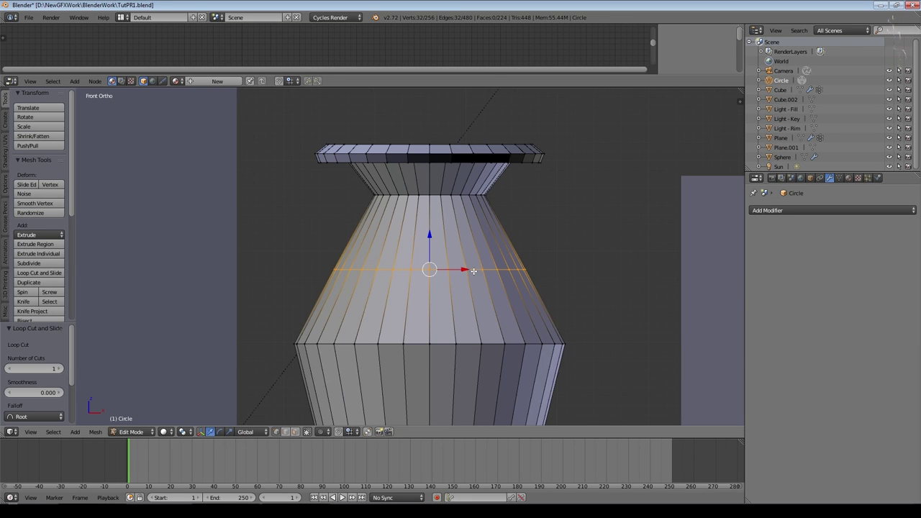
key("ctrl+r")
left_click(471, 250)
left_click(455, 260)
key("ctrl+r")
left_click(446, 263)
right_click(448, 265)
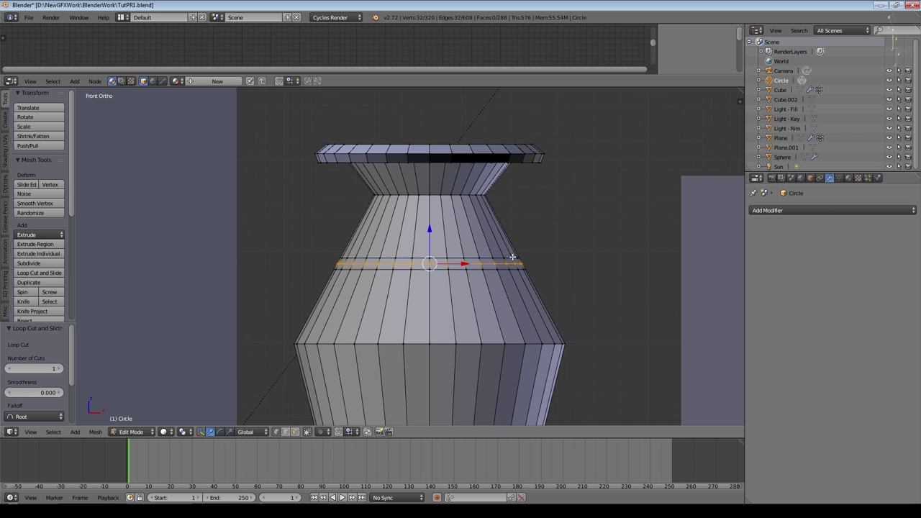
Step: Scale the middle of the three upper-body loops to about 0.92 to cut a groove around the vase
scroll(584, 256, "up", 3)
key("s")
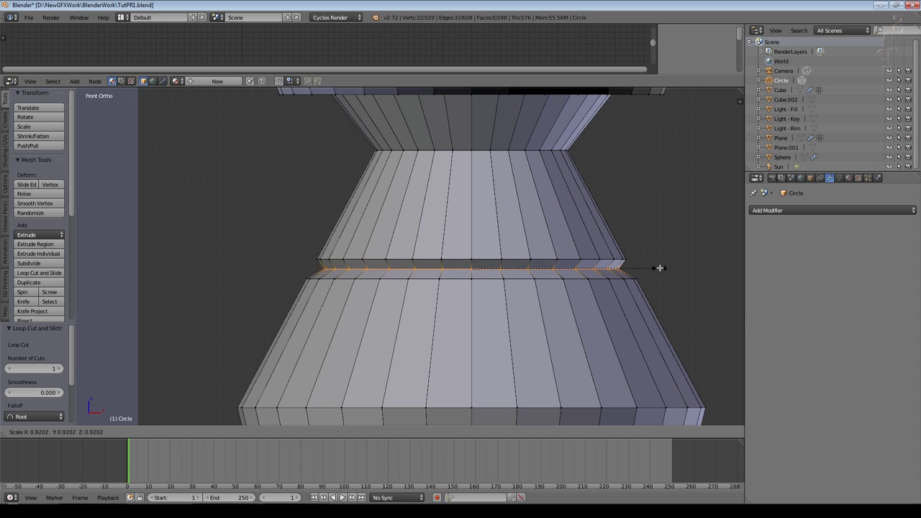
left_click(660, 267)
middle_click_drag(567, 320, 557, 301, "shift")
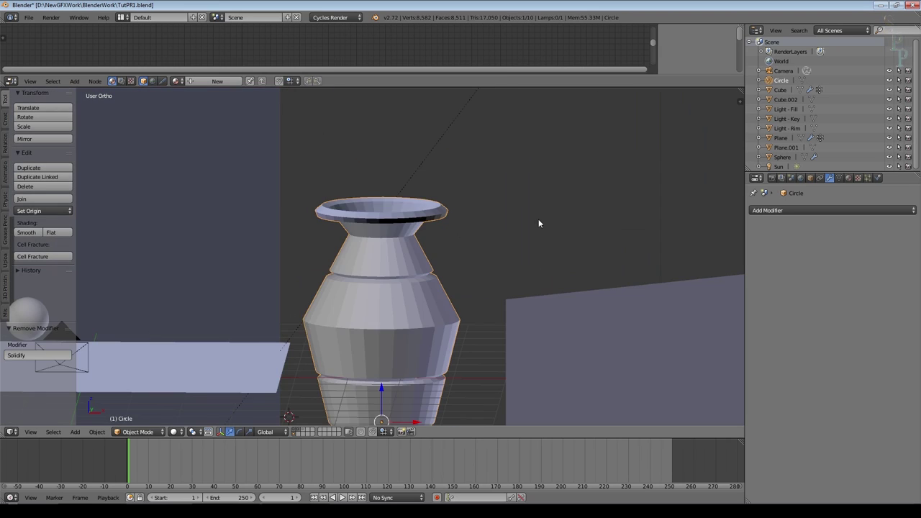
Step: Add a level 2 Subdivision Surface modifier to the vase and shade it smooth
key("ctrl+2")
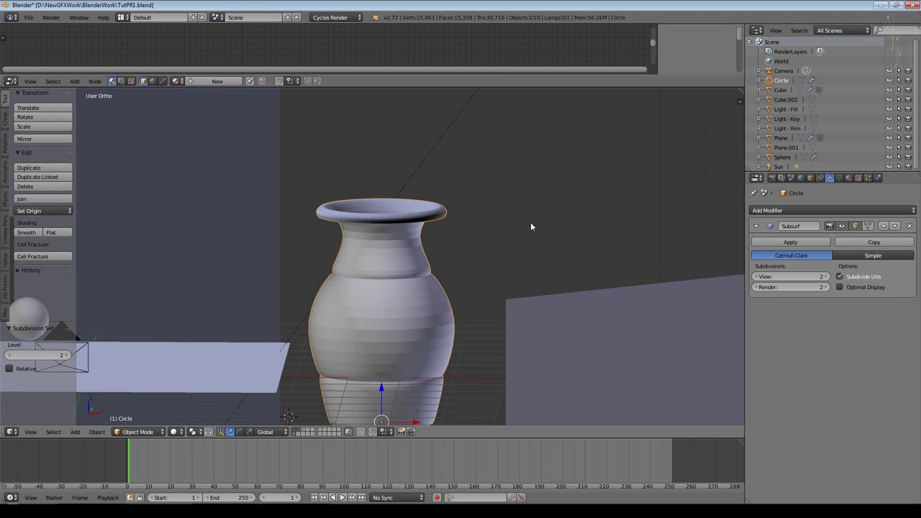
left_click(26, 233)
key("Home")
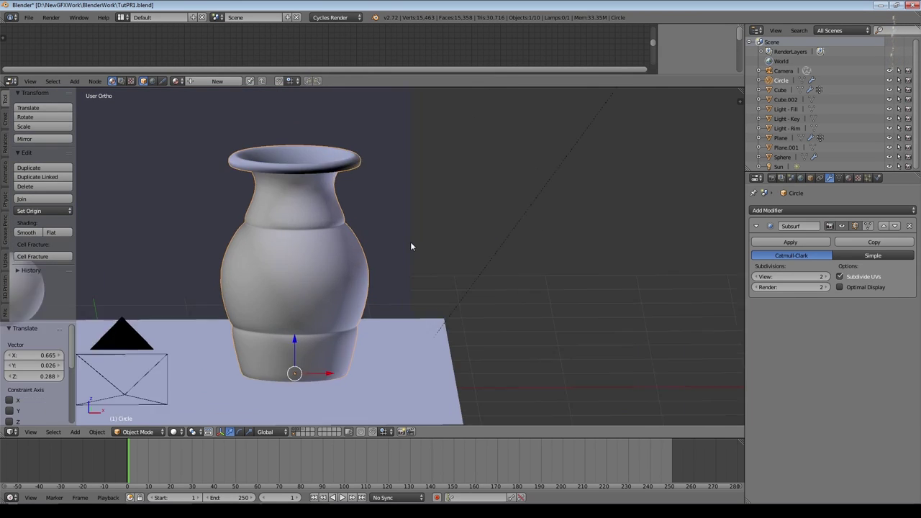
Step: Apply the vase's Subsurf modifier and check the resulting mesh in Edit Mode
scroll(369, 240, "up", 4)
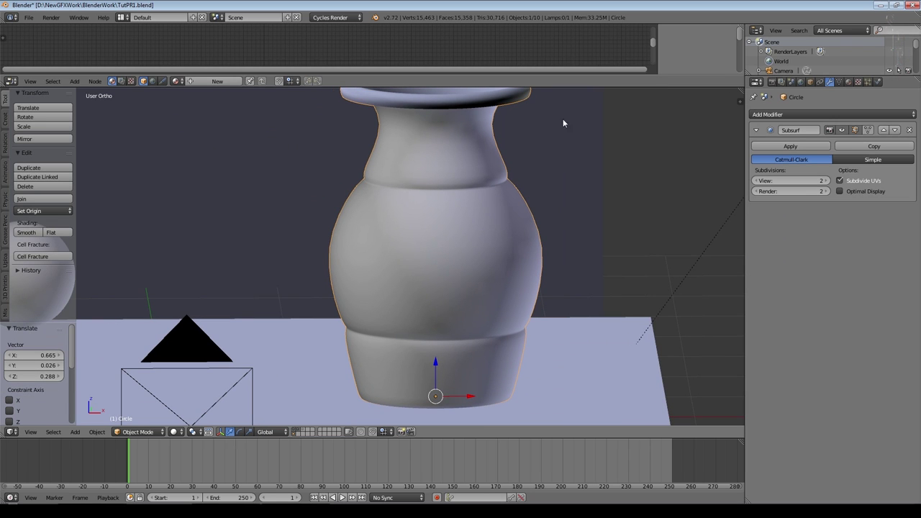
left_click(790, 146)
key("Tab")
key("Tab")
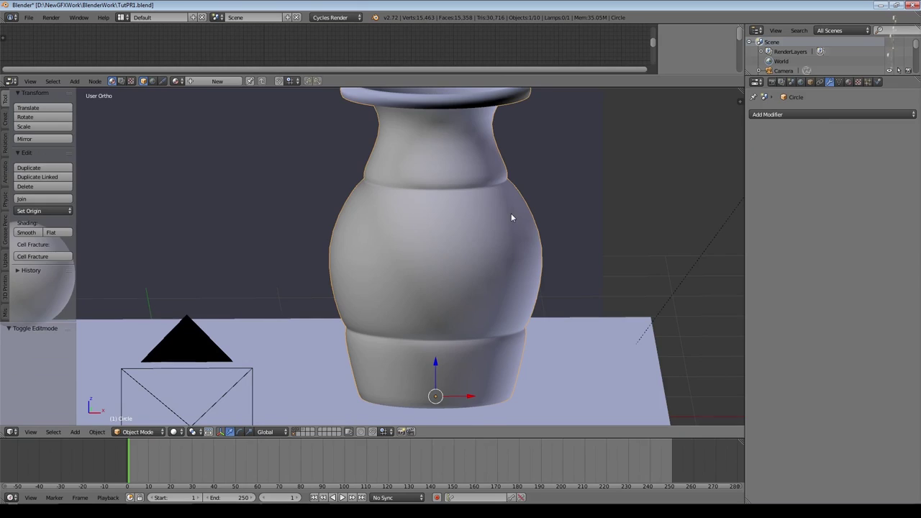
Step: Create a new Diffuse BSDF material for the vase and preview it with Rendered viewport shading
left_click(848, 82)
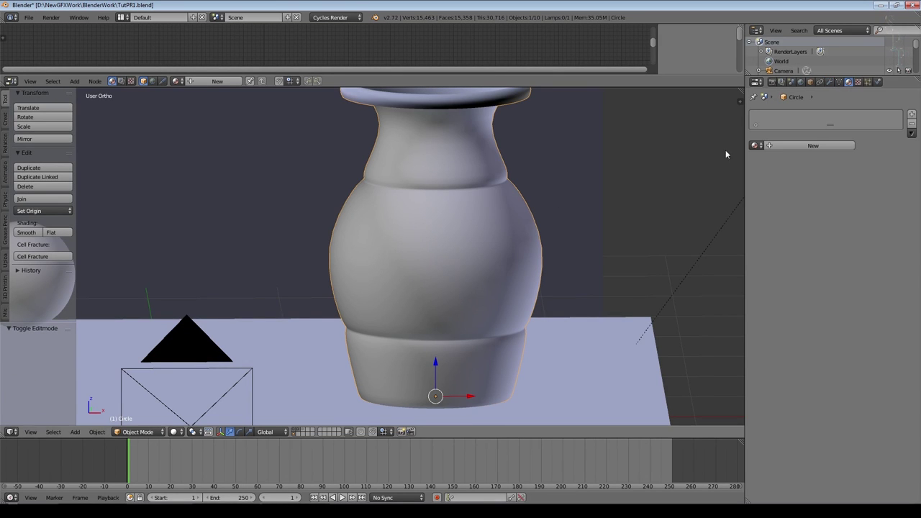
left_click(792, 146)
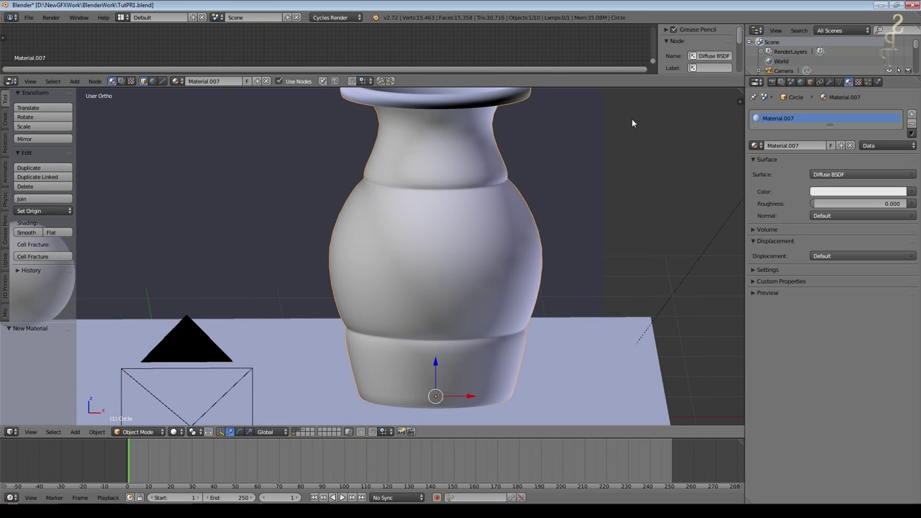
middle_click_drag(632, 123, 542, 219)
left_click(173, 432)
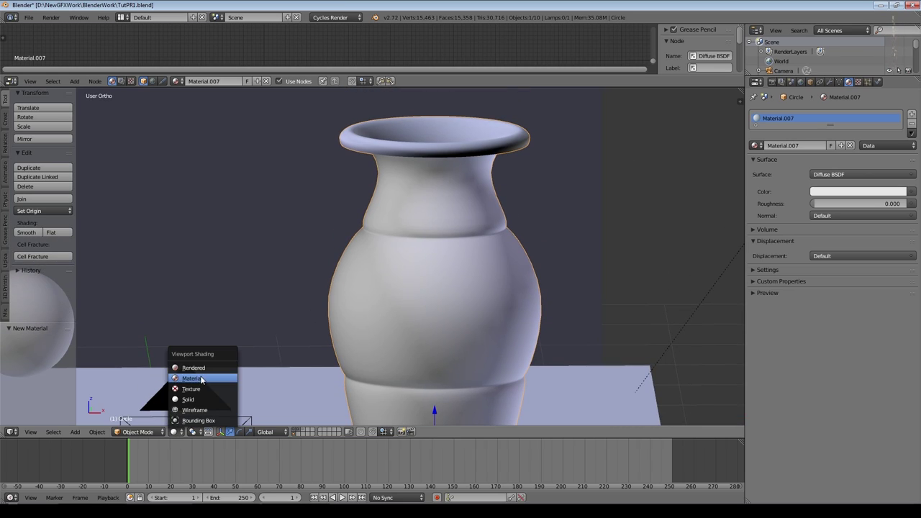
left_click(200, 369)
scroll(550, 250, "down", 1)
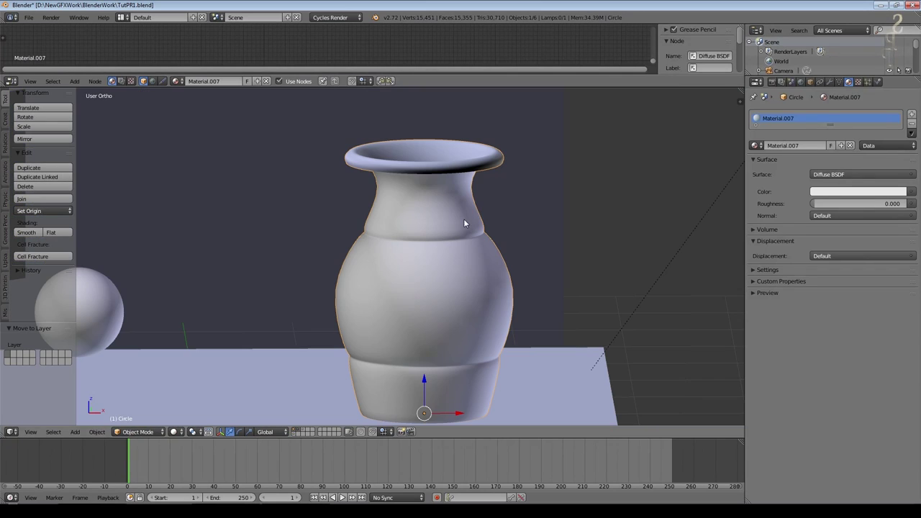
Step: Set the render samples to 25 and save the scene over TutPR1.blend
left_click(773, 81)
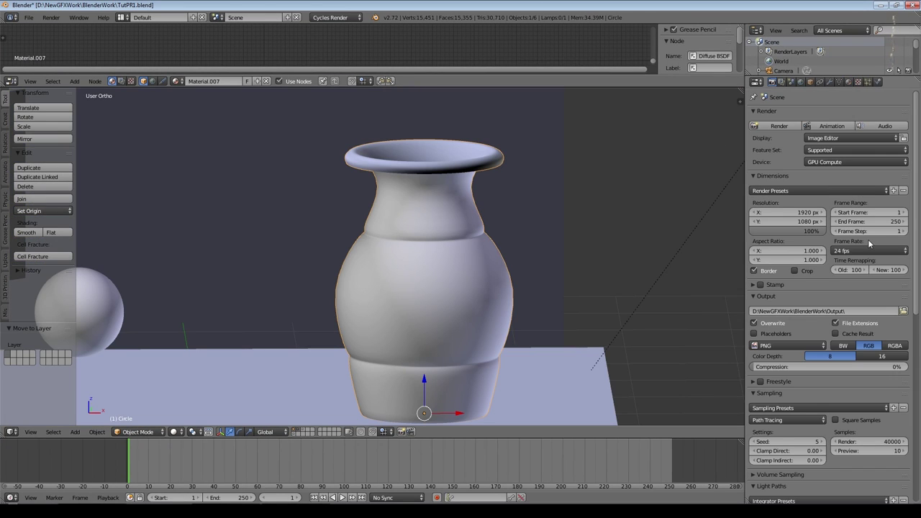
scroll(871, 245, "down", 5)
key("ctrl+s")
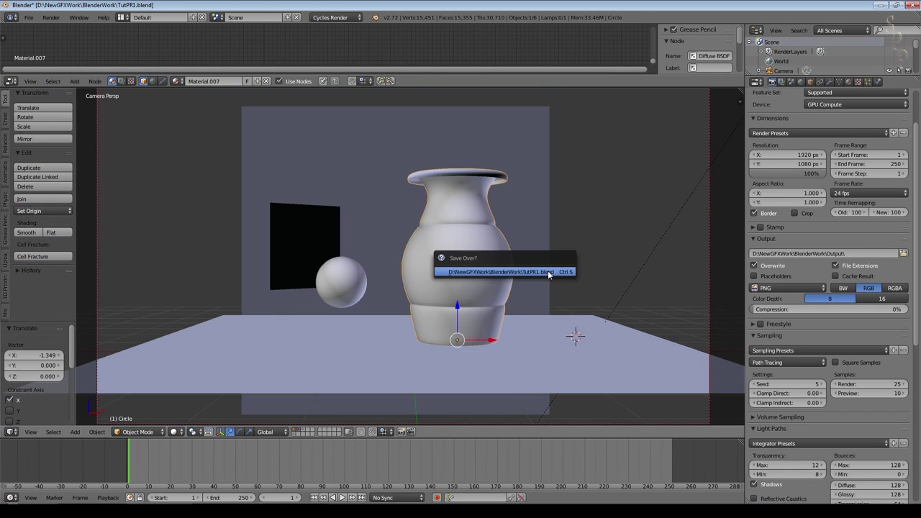
left_click(548, 273)
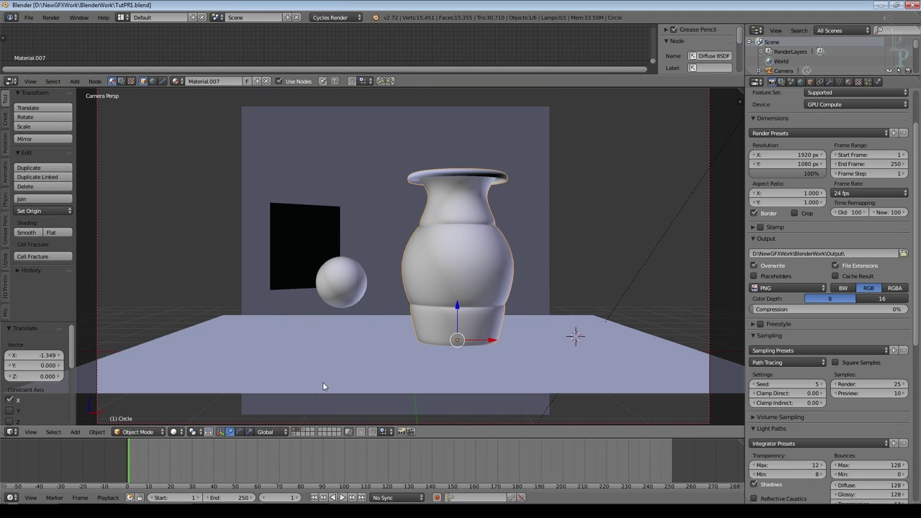
Step: Render the scene through the camera to check the vase, and close the render result
key("F12")
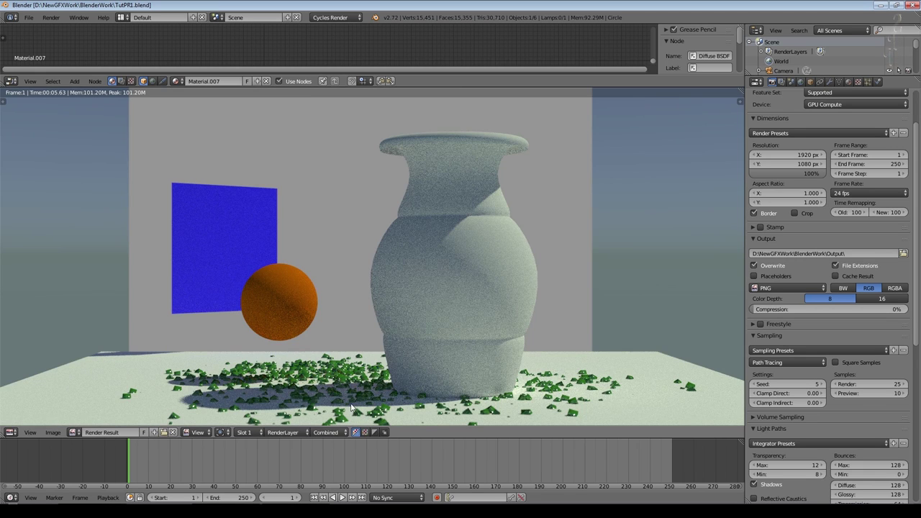
key("Escape")
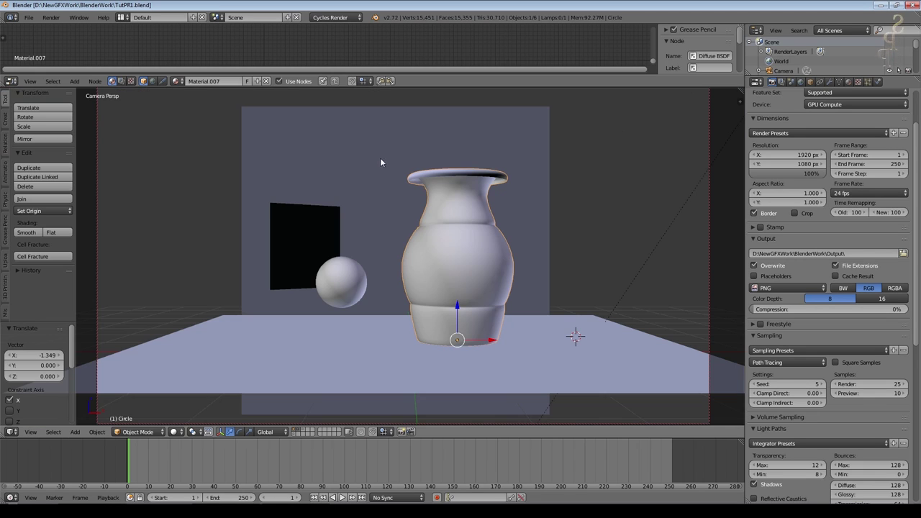
Step: Switch the vase to Vertex Paint mode and apply Dirty Vertex Colors to it twice
left_click(138, 432)
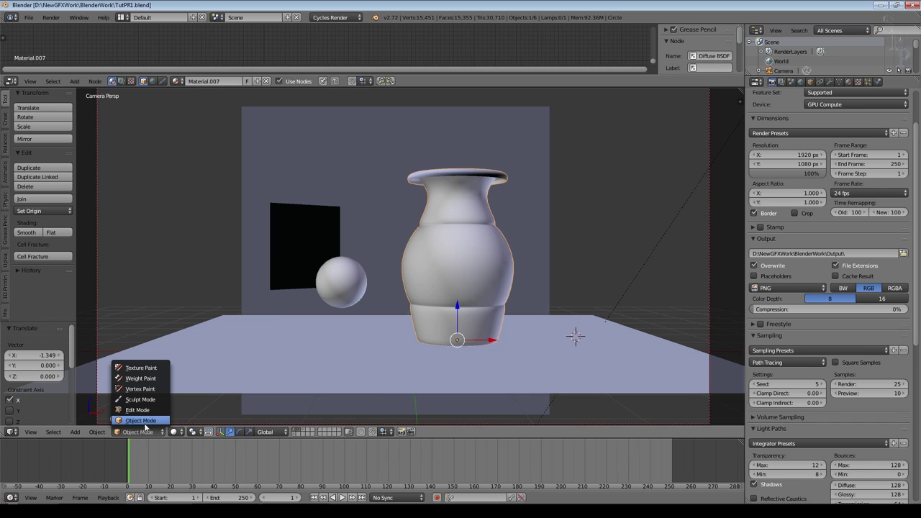
left_click(140, 389)
left_click(52, 432)
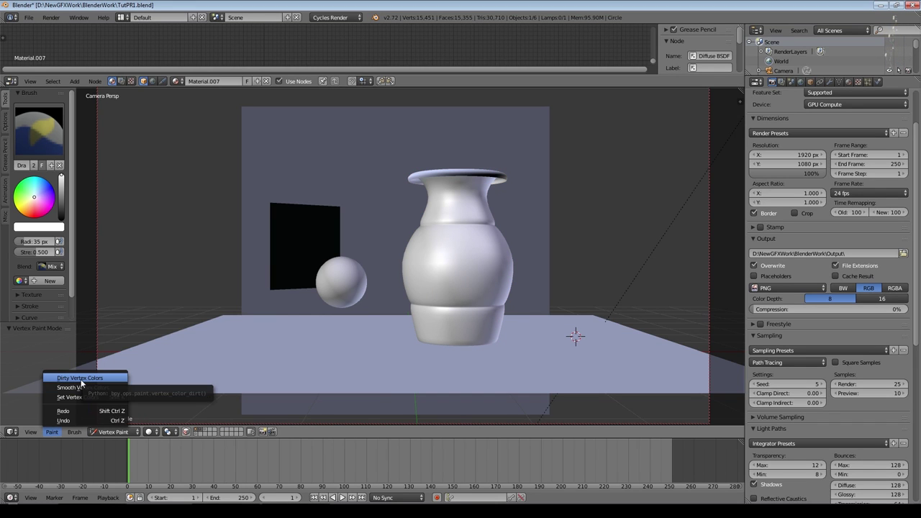
left_click(79, 379)
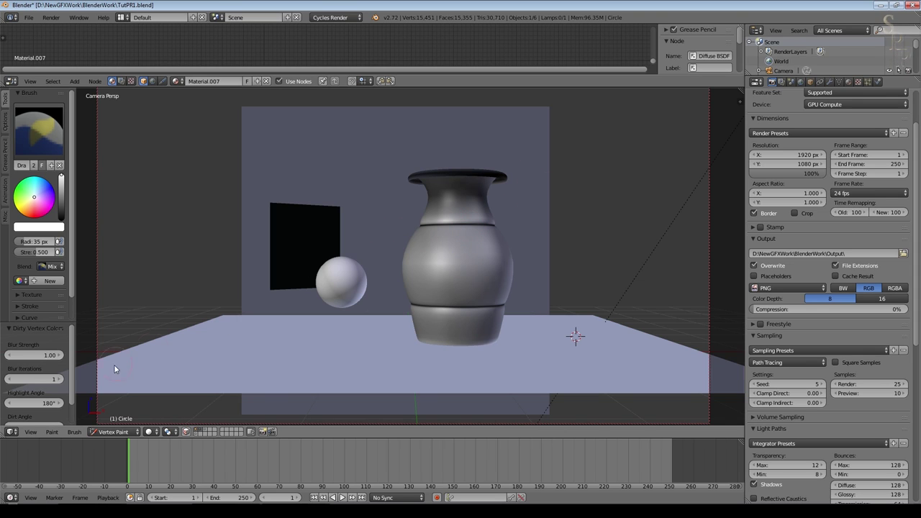
left_click(53, 433)
left_click(56, 423)
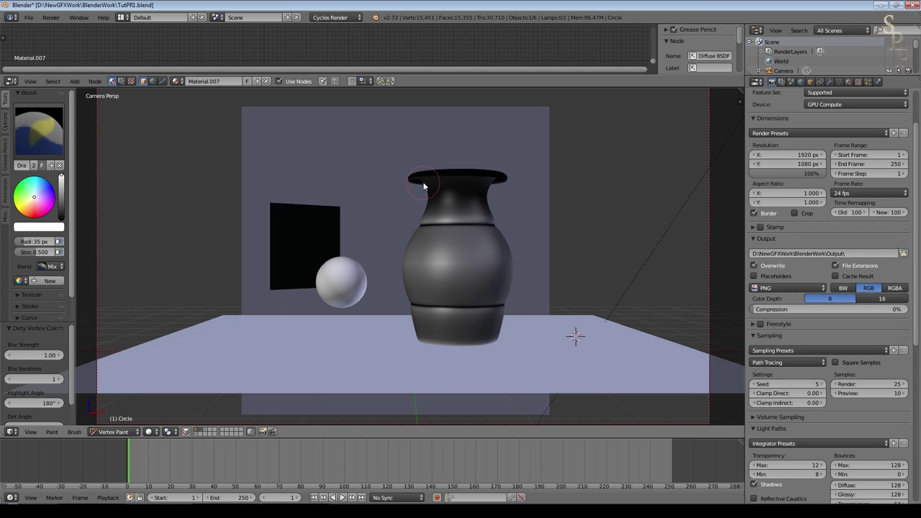
Step: Display the vase's mesh data with its Vertex Colors layer and enlarge the node editor to show the material nodes
left_click(839, 82)
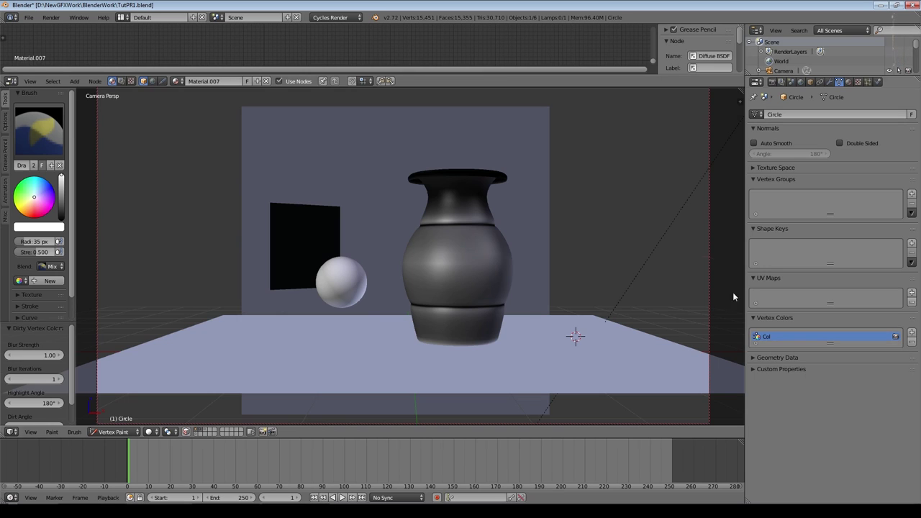
left_click_drag(622, 87, 620, 213)
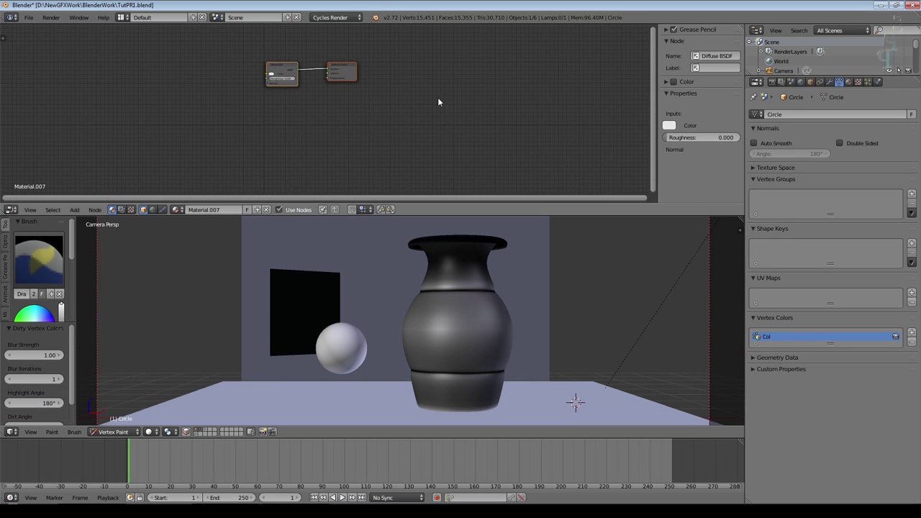
key("Home")
Step: Return the vase to Object Mode and preview the scene with Rendered viewport shading
left_click(113, 432)
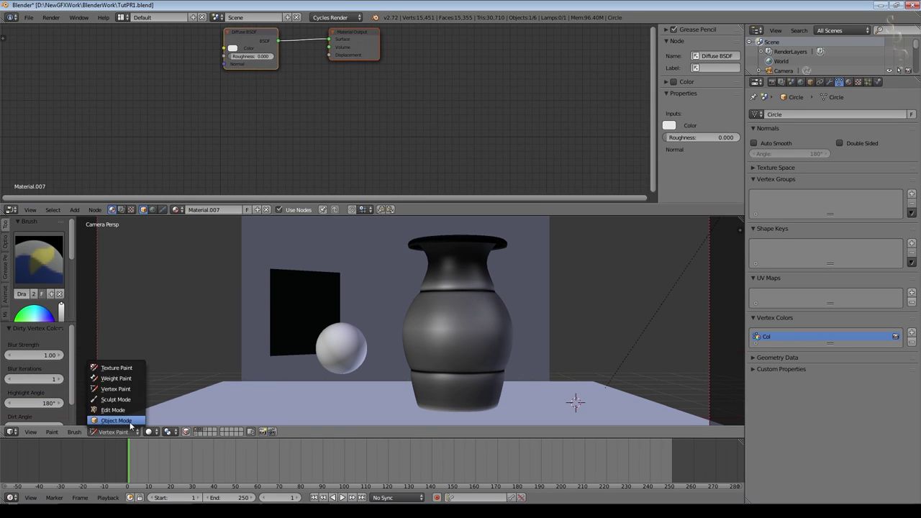
left_click(115, 412)
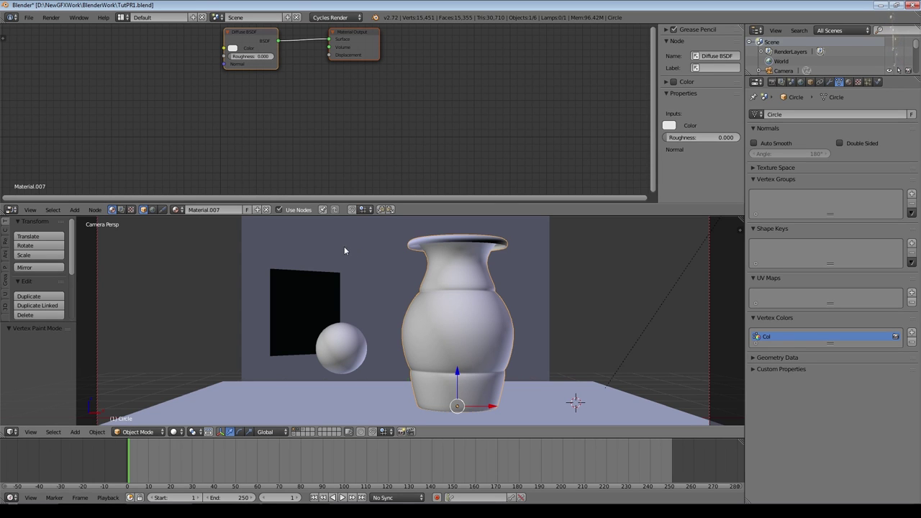
left_click(174, 432)
left_click(193, 371)
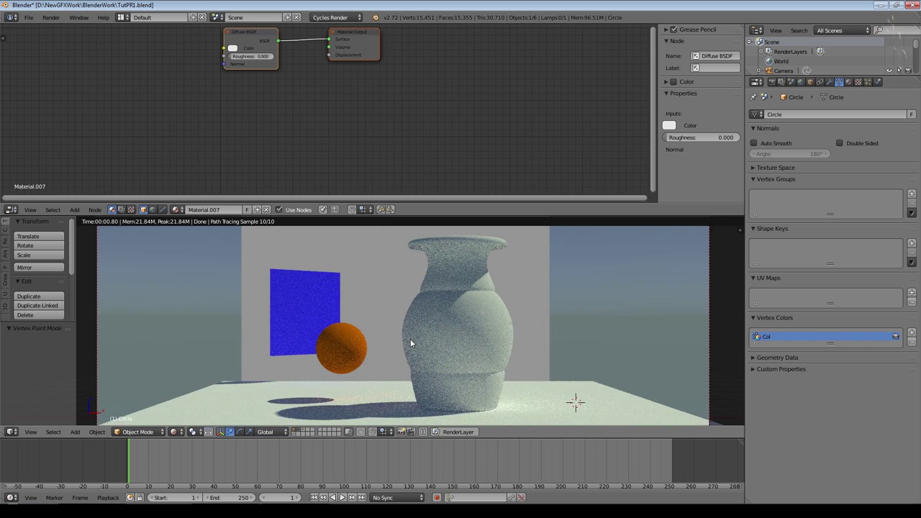
Step: Spread the existing material nodes apart and add a color Mix node feeding the Diffuse BSDF's Color input
key("Home")
left_click_drag(334, 98, 486, 67)
left_click_drag(282, 75, 365, 58)
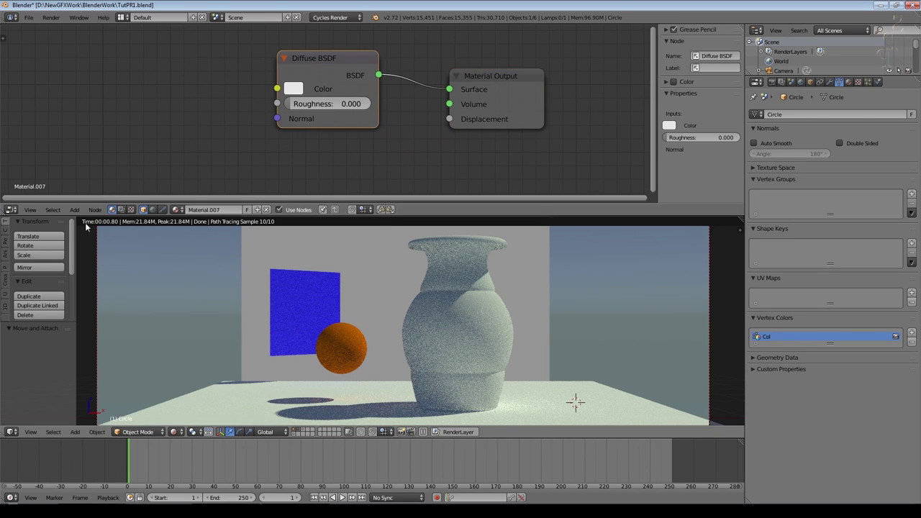
left_click(76, 209)
mouse_move(93, 151)
left_click(148, 153)
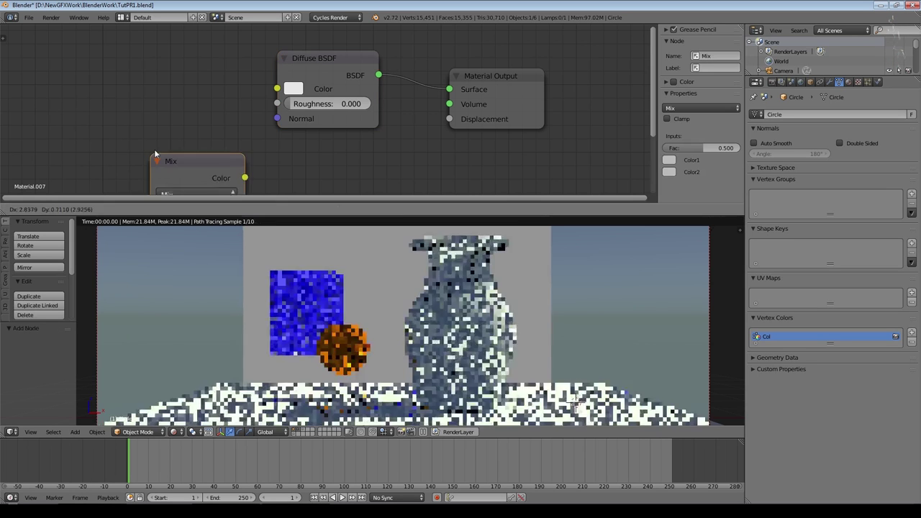
left_click(114, 34)
left_click(133, 124)
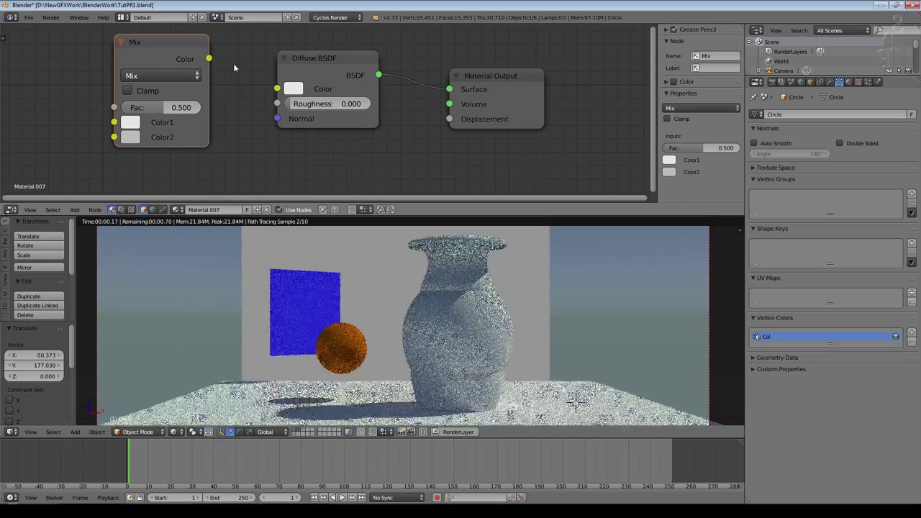
left_click_drag(209, 59, 213, 65)
left_click_drag(277, 88, 277, 88)
Step: Set the Mix node's Color2 to a very dark red and its factor to 0.436
left_click(130, 137)
left_click(206, 221)
left_click(173, 240)
left_click_drag(236, 226, 237, 240)
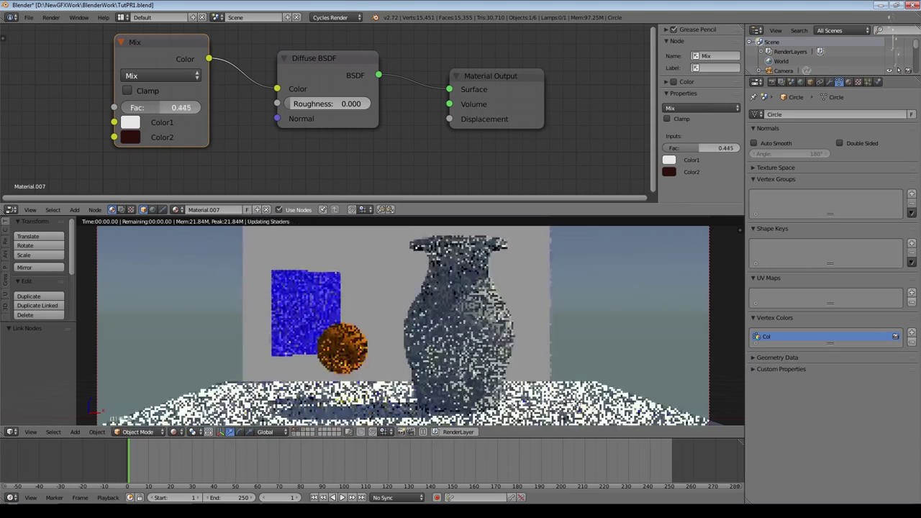
Step: Add an Attribute node with the name Col and link its Fac output to the Mix node's Fac
left_click(75, 210)
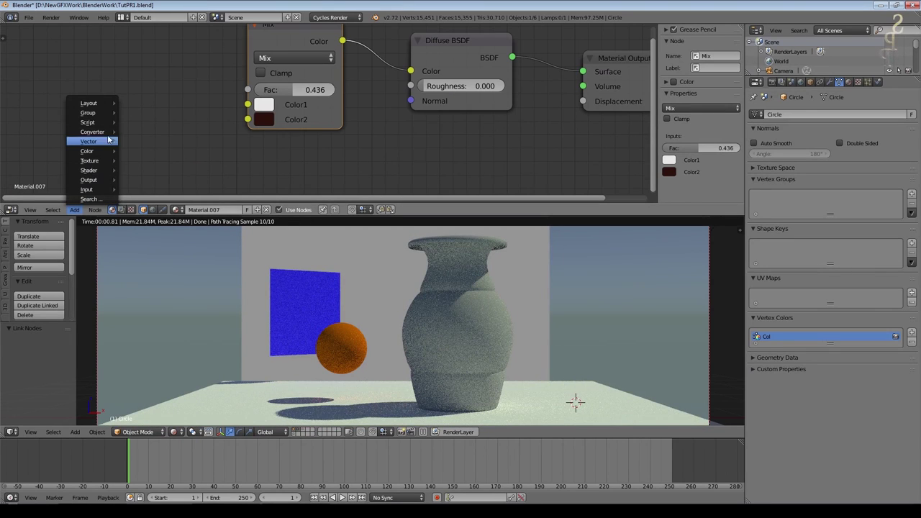
mouse_move(108, 135)
mouse_move(87, 189)
left_click(209, 199)
left_click(108, 80)
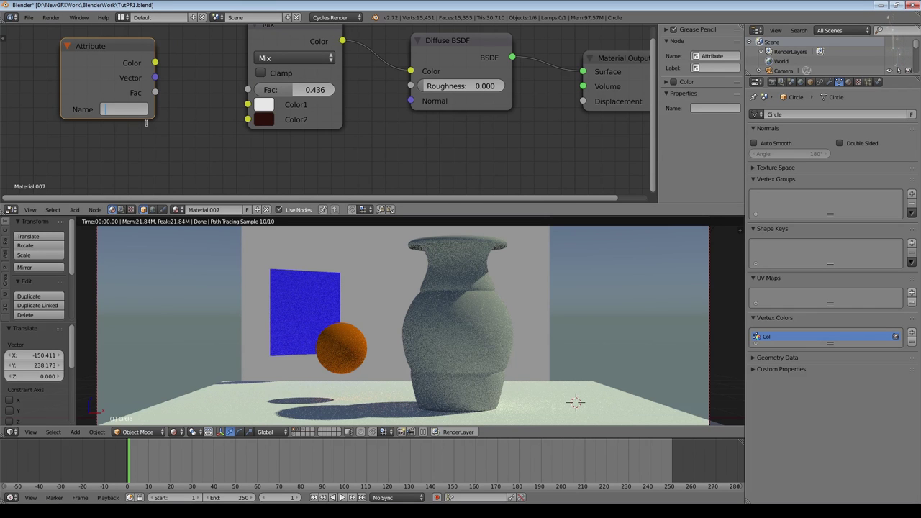
key("Return")
left_click_drag(155, 92, 248, 90)
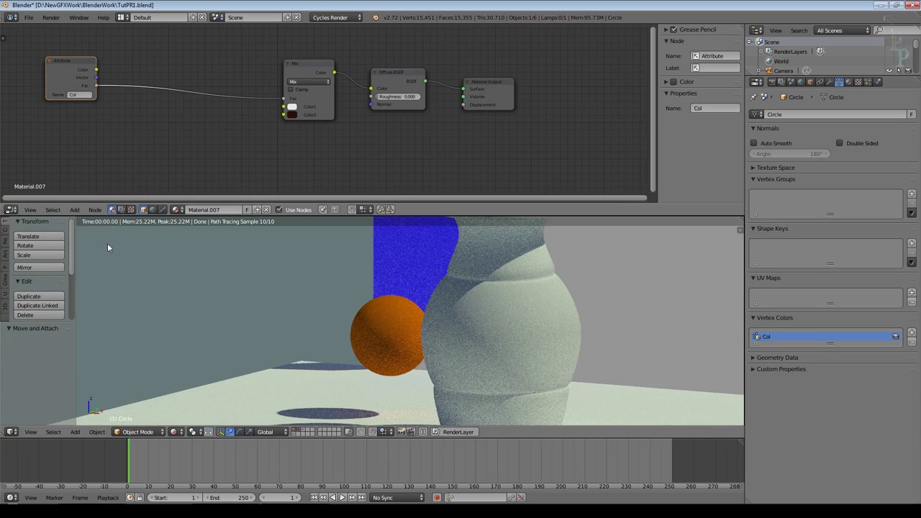
Step: Insert a Math node between the Attribute and Mix nodes, set to Multiply with a value of 3.7
left_click(74, 210)
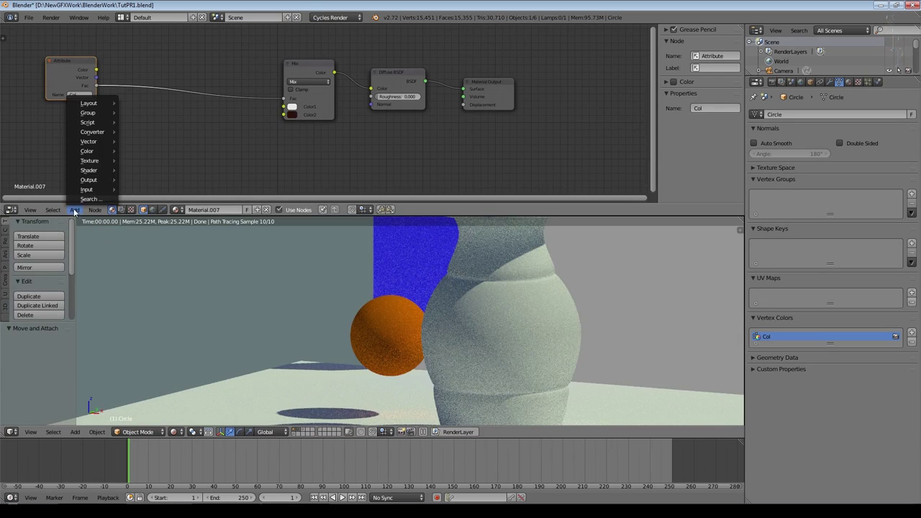
mouse_move(94, 131)
left_click(137, 131)
left_click(262, 108)
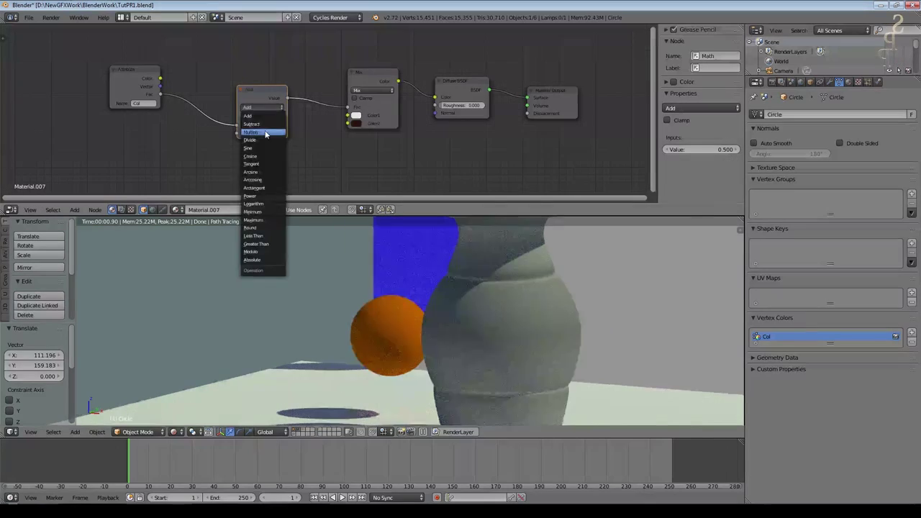
left_click(266, 134)
scroll(286, 166, "up", 4)
left_click_drag(220, 151, 229, 151)
left_click_drag(288, 153, 268, 152)
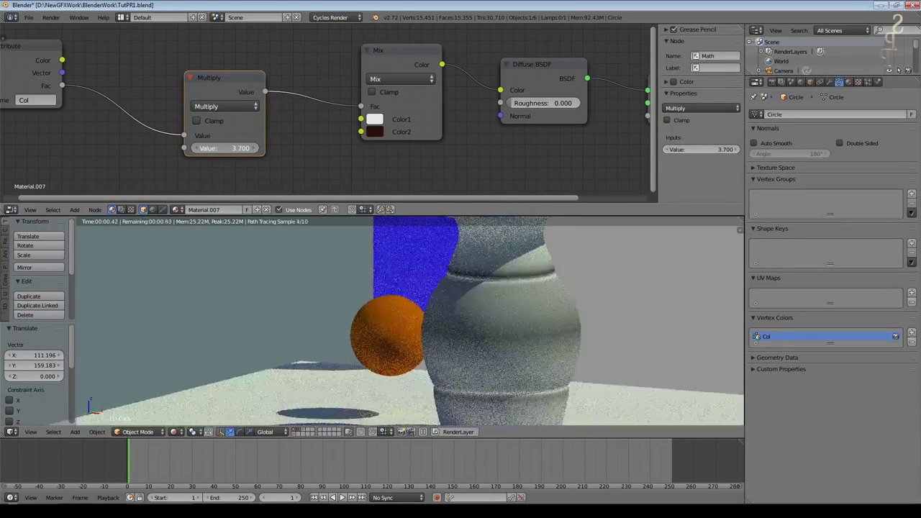
scroll(496, 323, "down", 2)
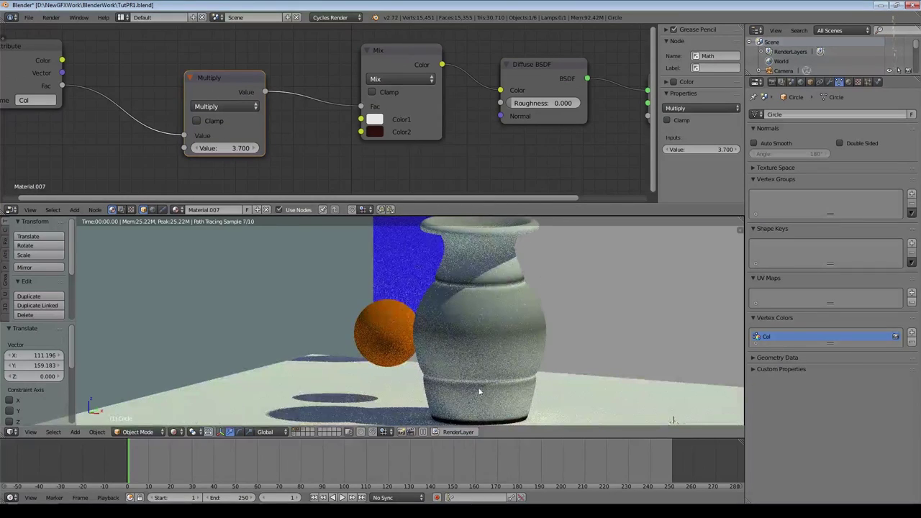
Step: Swap the Mix node's colors with a brighter red as Color1, and set the Multiply value to 13.6
left_click_drag(223, 150, 213, 150)
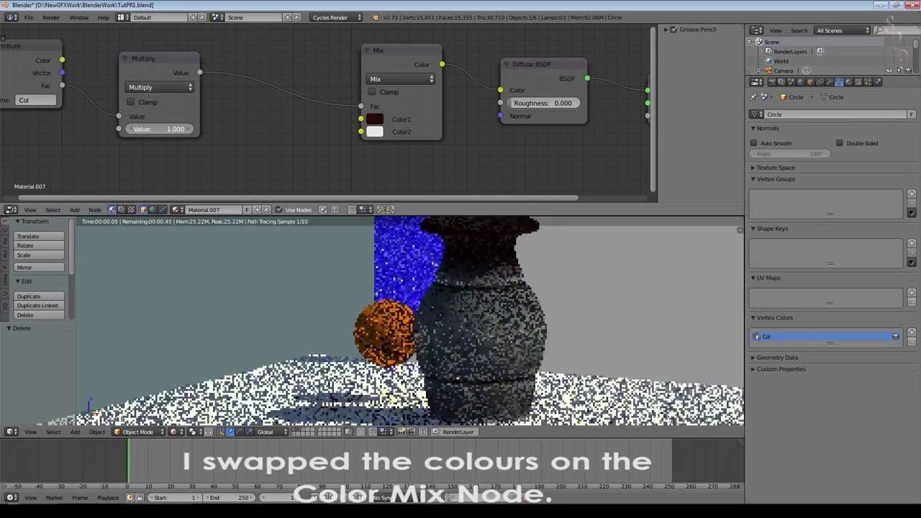
left_click_drag(159, 129, 261, 128)
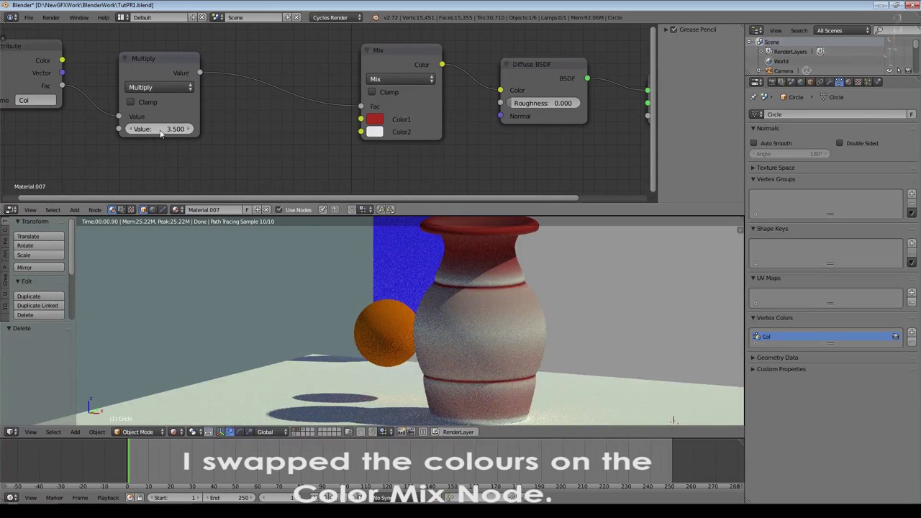
left_click_drag(165, 129, 289, 131)
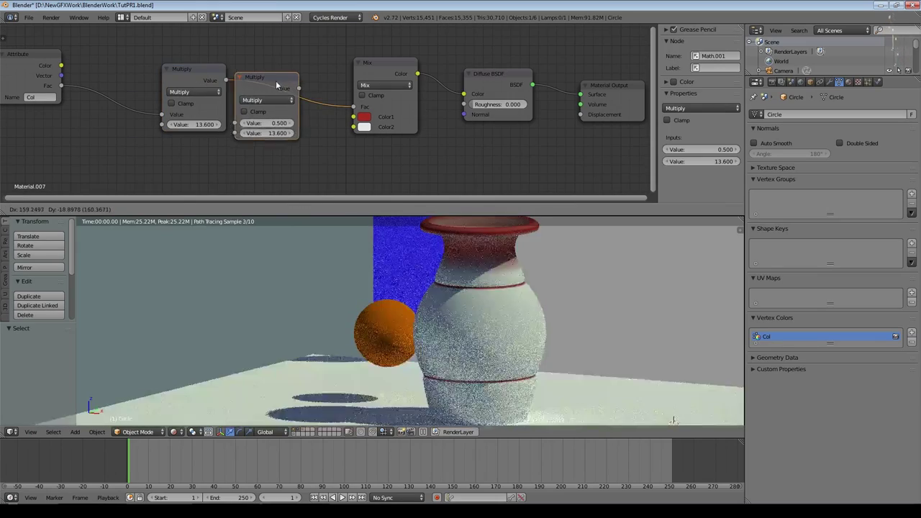
Step: Insert a duplicate Math node after Multiply as Add with value 0.3, and set the Multiply value to 5.1
left_click(288, 104)
left_click(286, 100)
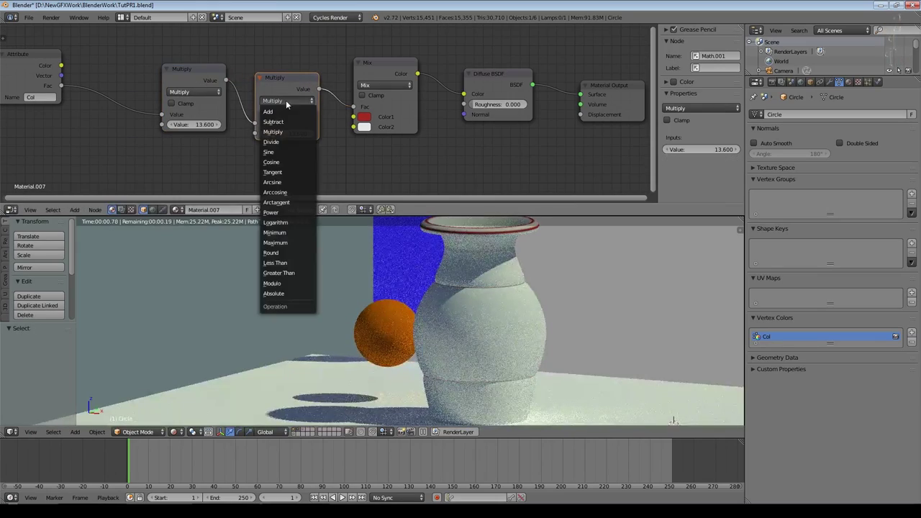
left_click(285, 113)
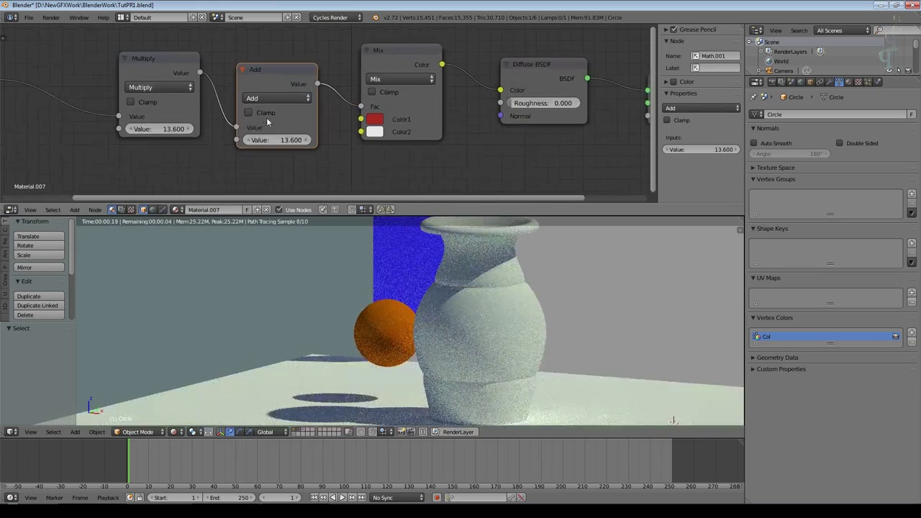
left_click_drag(277, 140, 313, 140)
left_click_drag(173, 128, 151, 129)
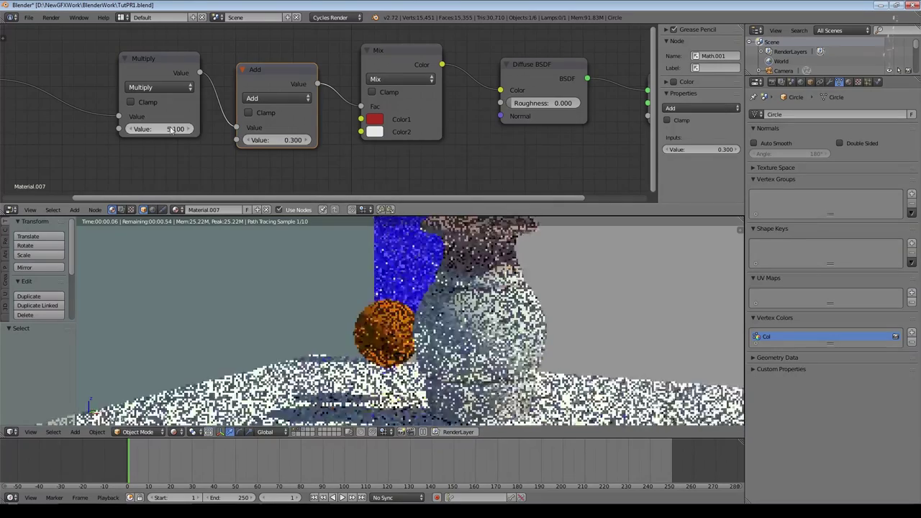
Step: Try yellow as the Mix node's Color1 and settle on a light grey
left_click(374, 118)
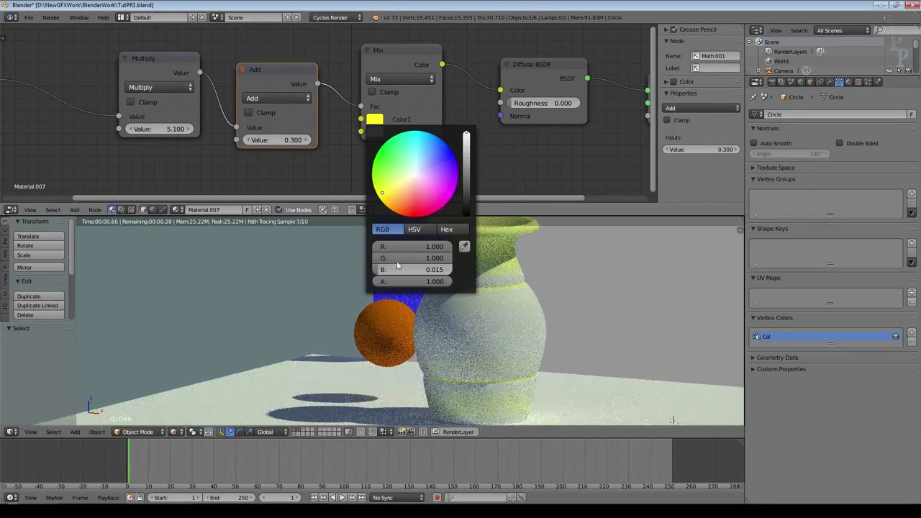
left_click_drag(398, 270, 452, 269)
left_click_drag(466, 144, 466, 166)
Step: Insert a Mix Shader between the Diffuse BSDF and the Material Output
middle_click_drag(512, 160, 311, 135)
scroll(467, 118, "down", 3)
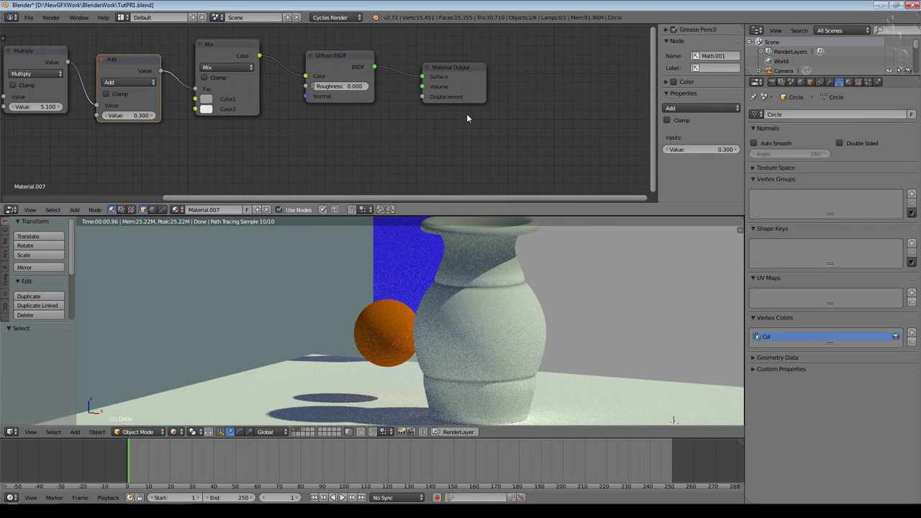
left_click(452, 69)
Step: Add a Glossy BSDF with roughness 0.02 to the Mix Shader's second input, and drive its Fac with the Attribute's Fac
left_click(74, 209)
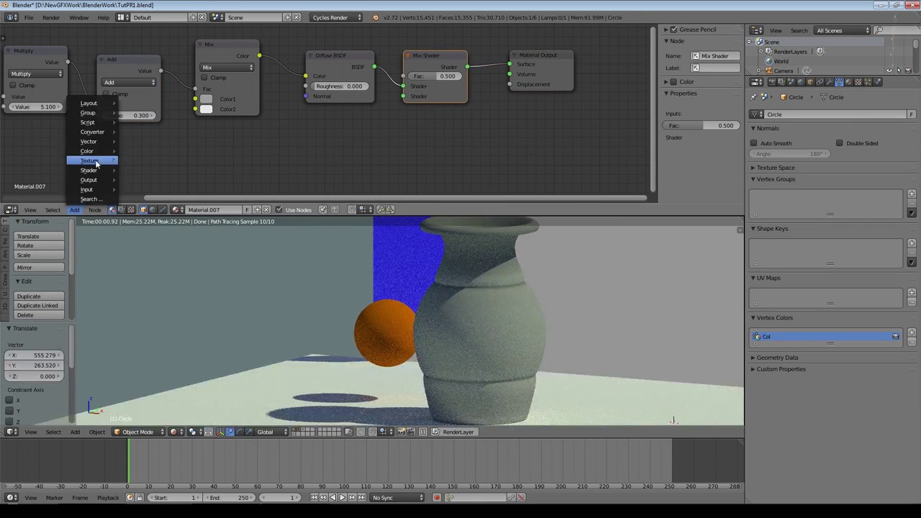
left_click(158, 199)
left_click(307, 110)
left_click(335, 159)
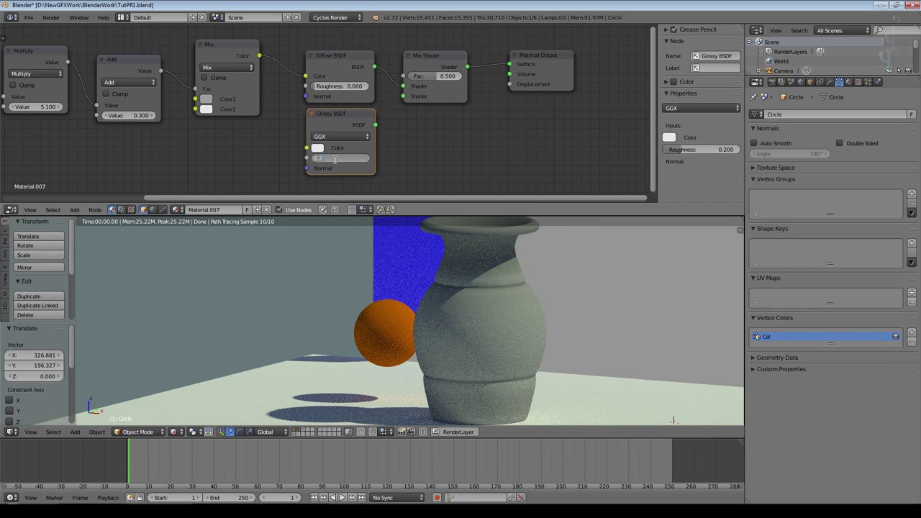
key("Return")
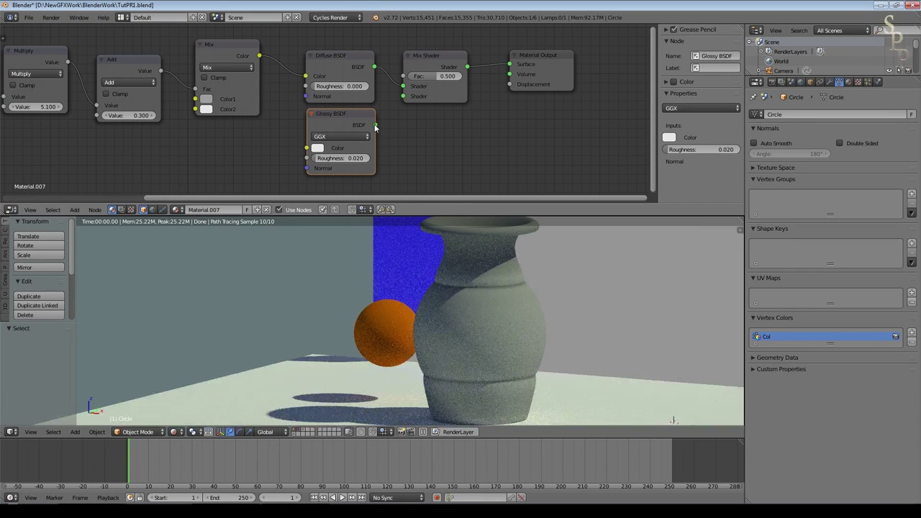
scroll(202, 86, "down", 2)
left_click_drag(15, 79, 382, 85)
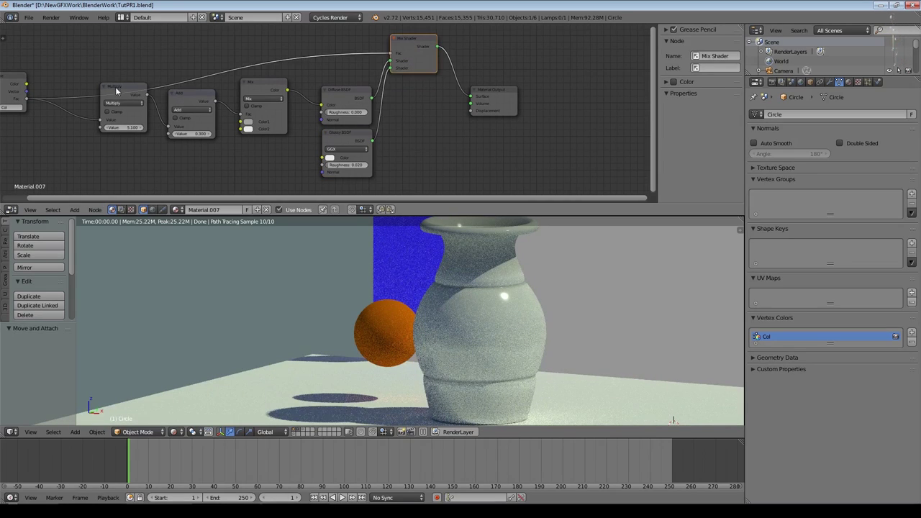
Step: Insert a duplicate Multiply node between the Attribute and the Mix Shader's Fac, and reset its value to 0
left_click_drag(115, 88, 107, 116)
key("shift+d")
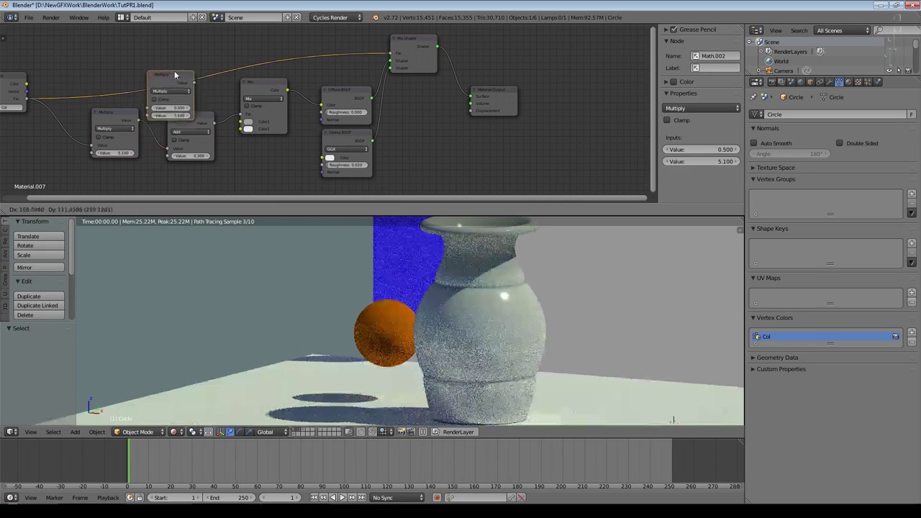
left_click(181, 60)
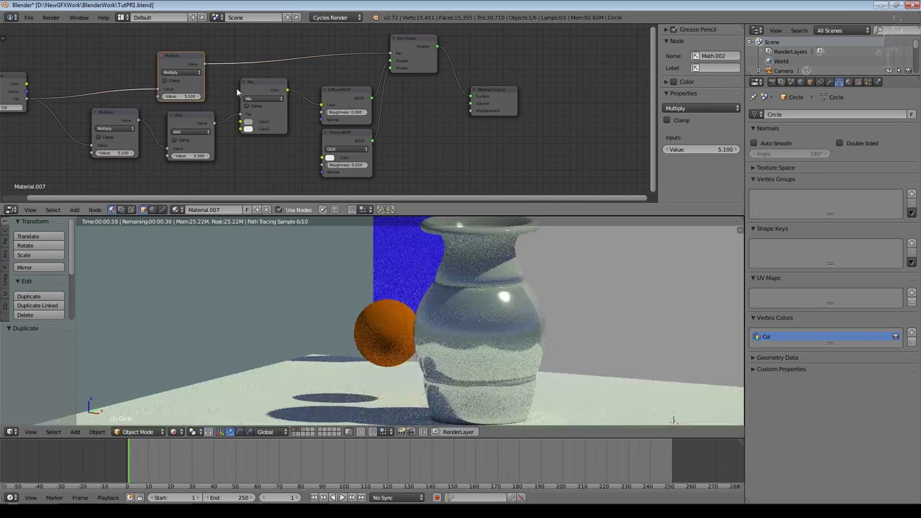
key("BackSpace")
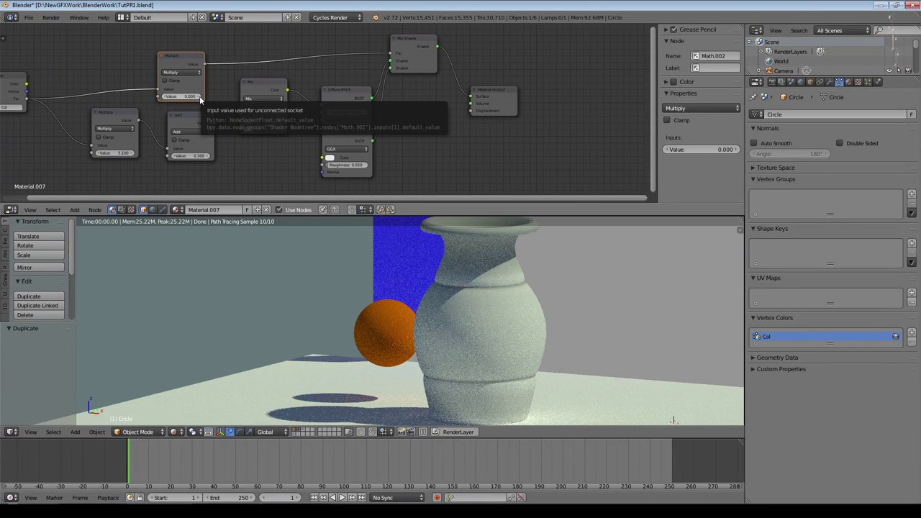
Step: Set the new Multiply node's value to 0.3 and move the node directly above the other Multiply node
left_click(199, 96)
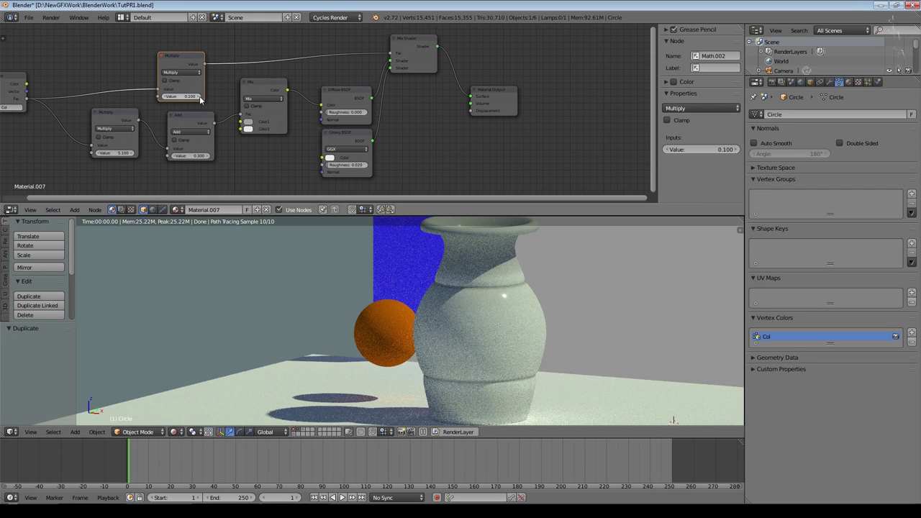
left_click(199, 96)
left_click(200, 97)
left_click_drag(177, 102, 114, 95)
Step: Duplicate the Add node and insert the copy between the upper Multiply node and the Mix Shader's Fac
left_click(195, 124)
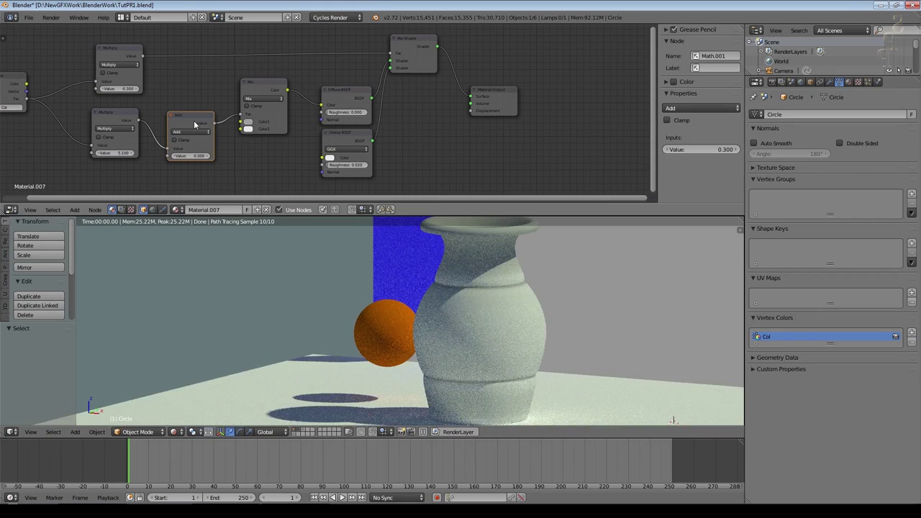
key("shift+d")
left_click(191, 45)
Step: Set the upper Multiply node's value to 3 and the upper Add node's value to -0.3
middle_click_drag(210, 79, 259, 109)
scroll(259, 108, "up", 1)
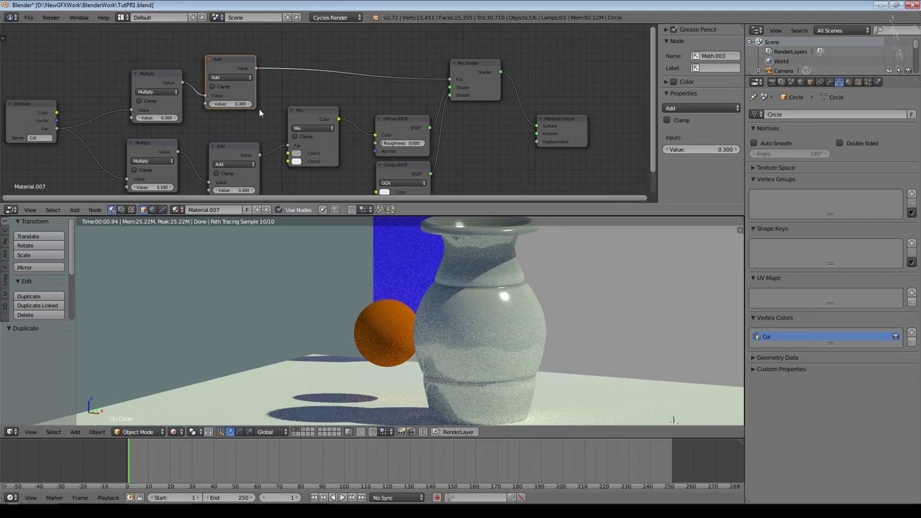
scroll(259, 109, "up", 2)
left_click(93, 121)
left_click(92, 122)
left_click(91, 123)
left_click(92, 122)
left_click(92, 122)
left_click(228, 104)
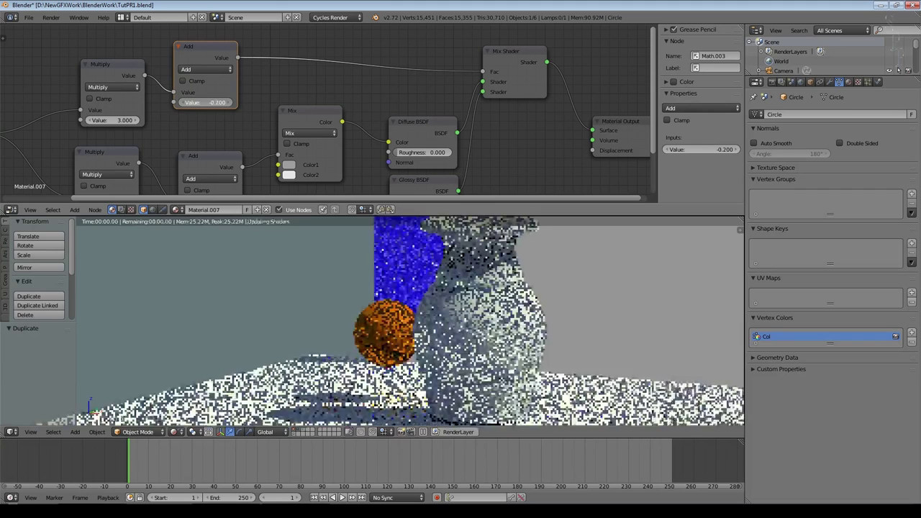
Step: Render the scene from the camera and compare the vase's shading between render slots 1 and 2
key("KP_0")
key("F12")
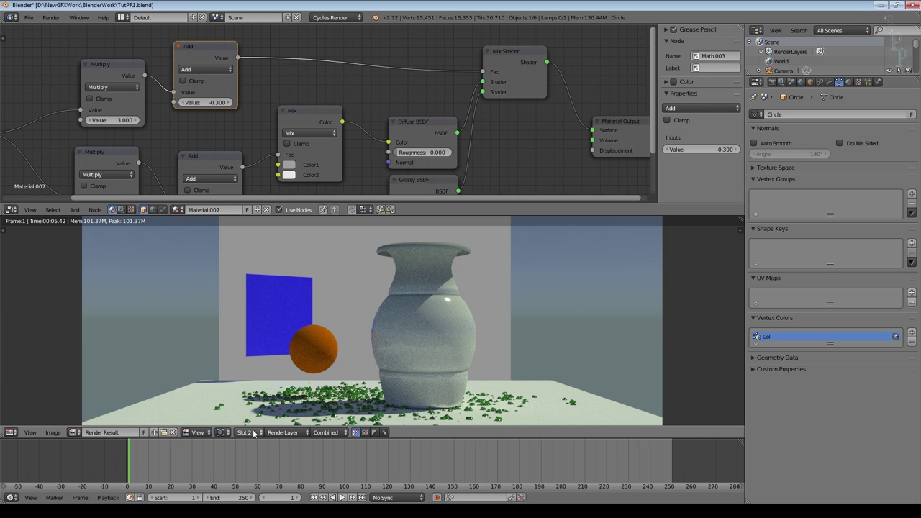
left_click(254, 433)
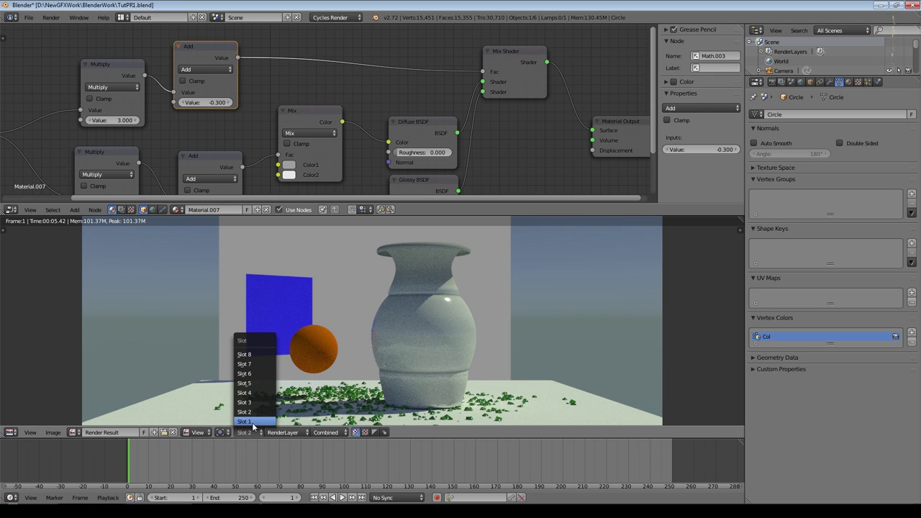
left_click(249, 422)
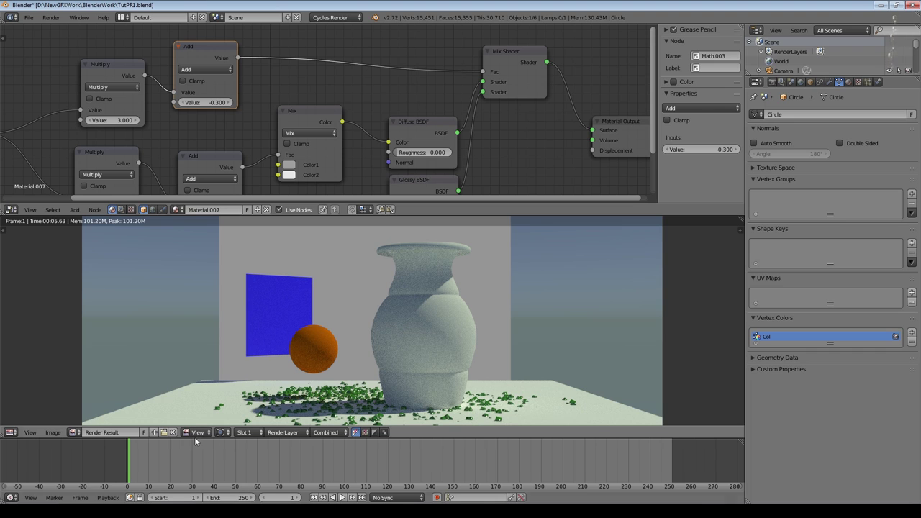
left_click(244, 433)
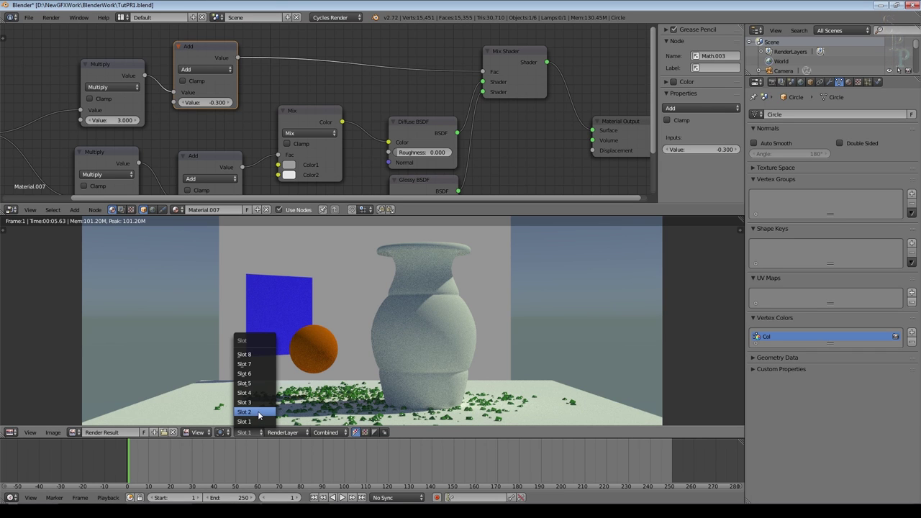
left_click(259, 413)
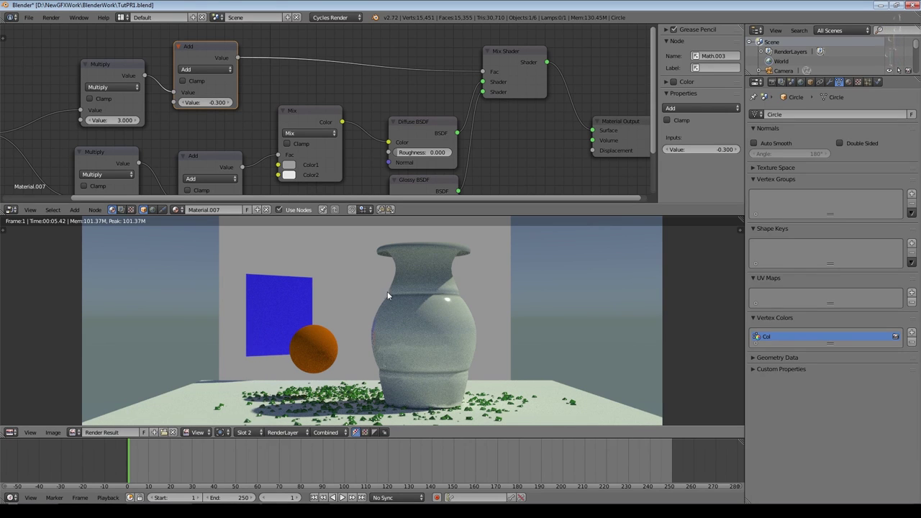
key("j")
key("j")
left_click(240, 433)
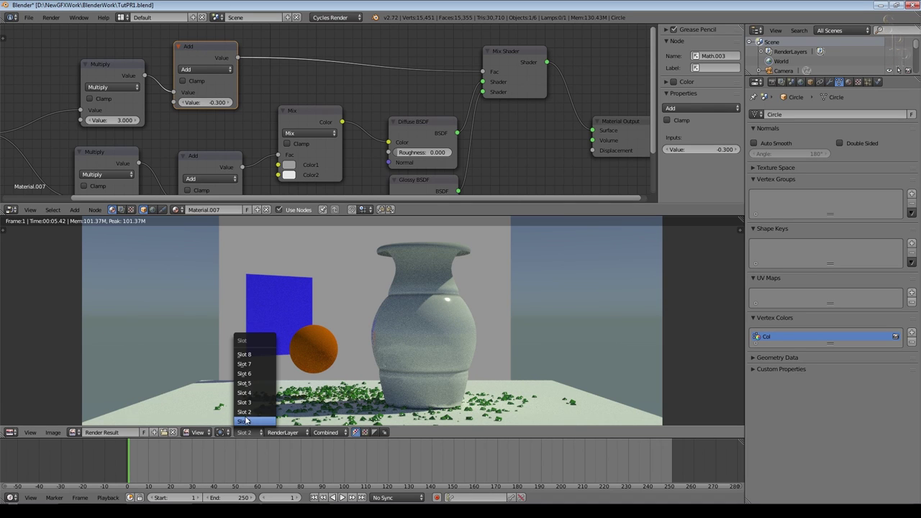
left_click(249, 422)
left_click(245, 433)
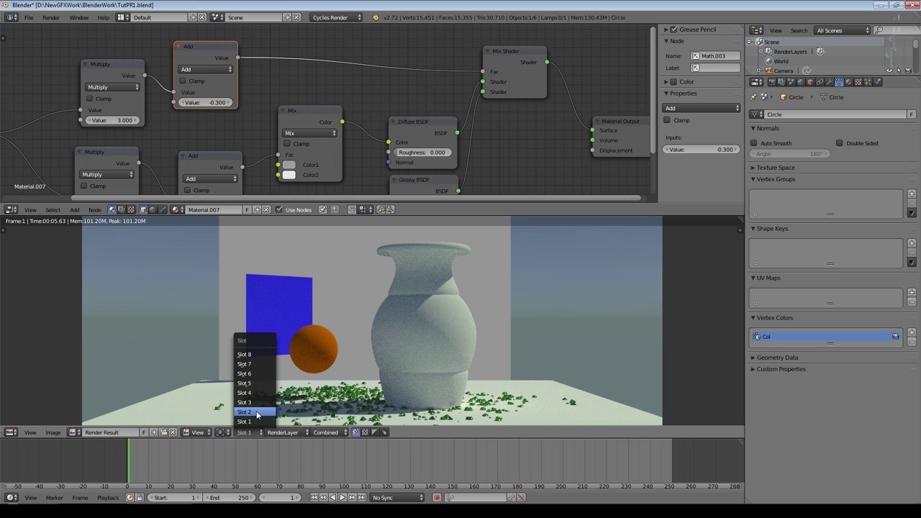
left_click(246, 412)
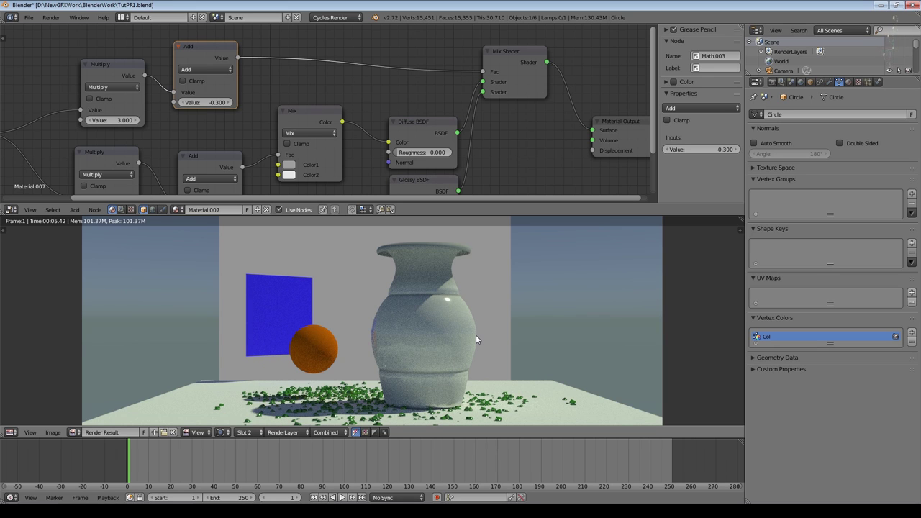